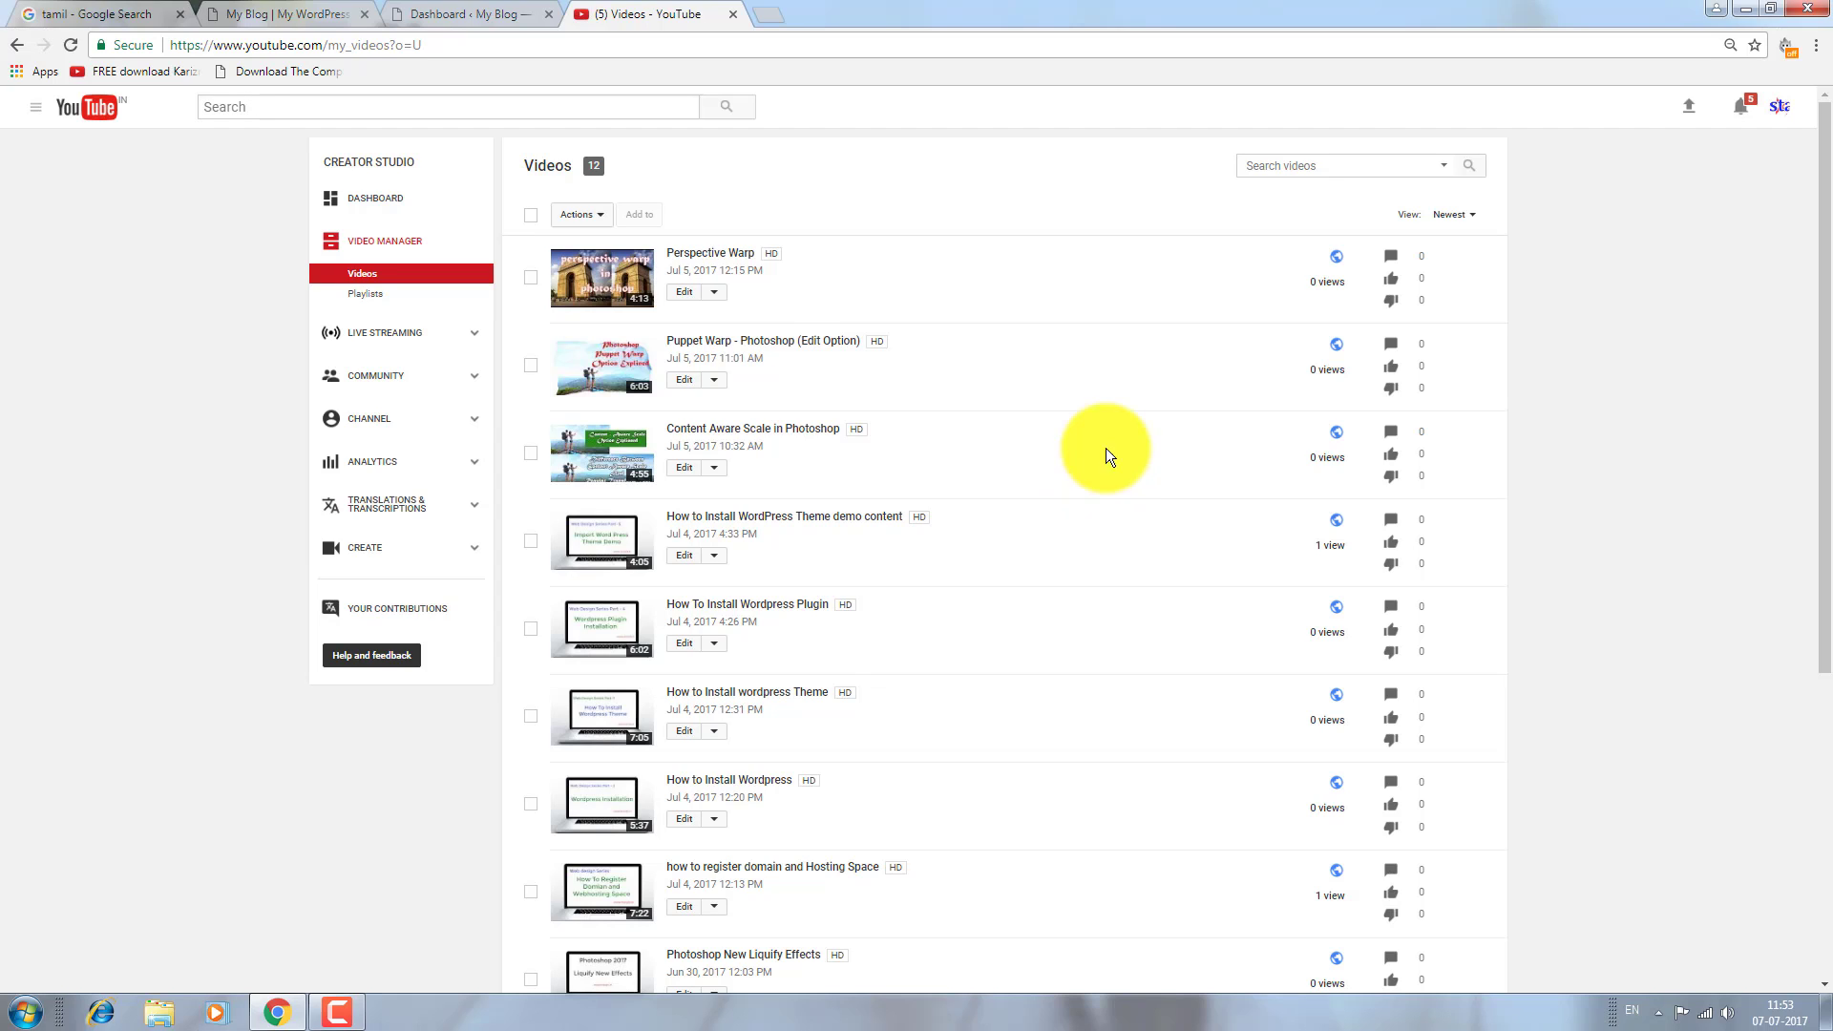
Switch to the My Blog website and examine the demo posts and sections on its front page.
left_click(377, 198)
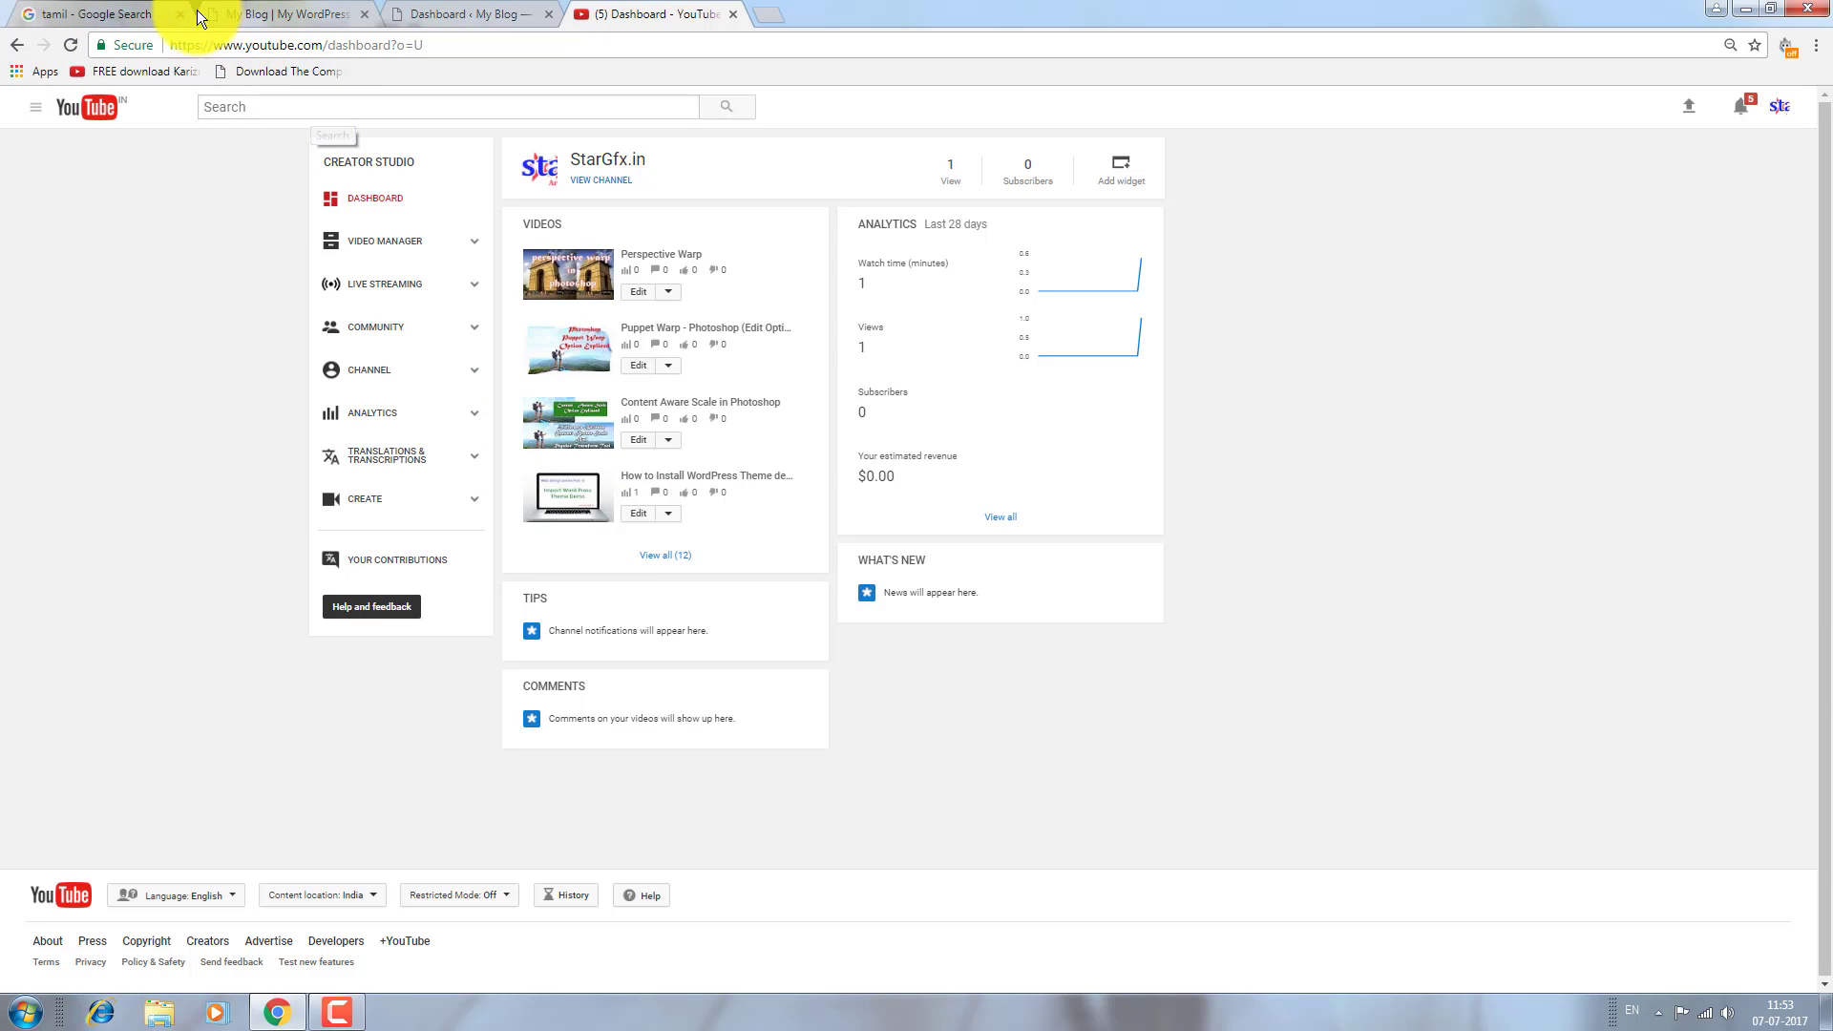
left_click(146, 12)
left_click(237, 12)
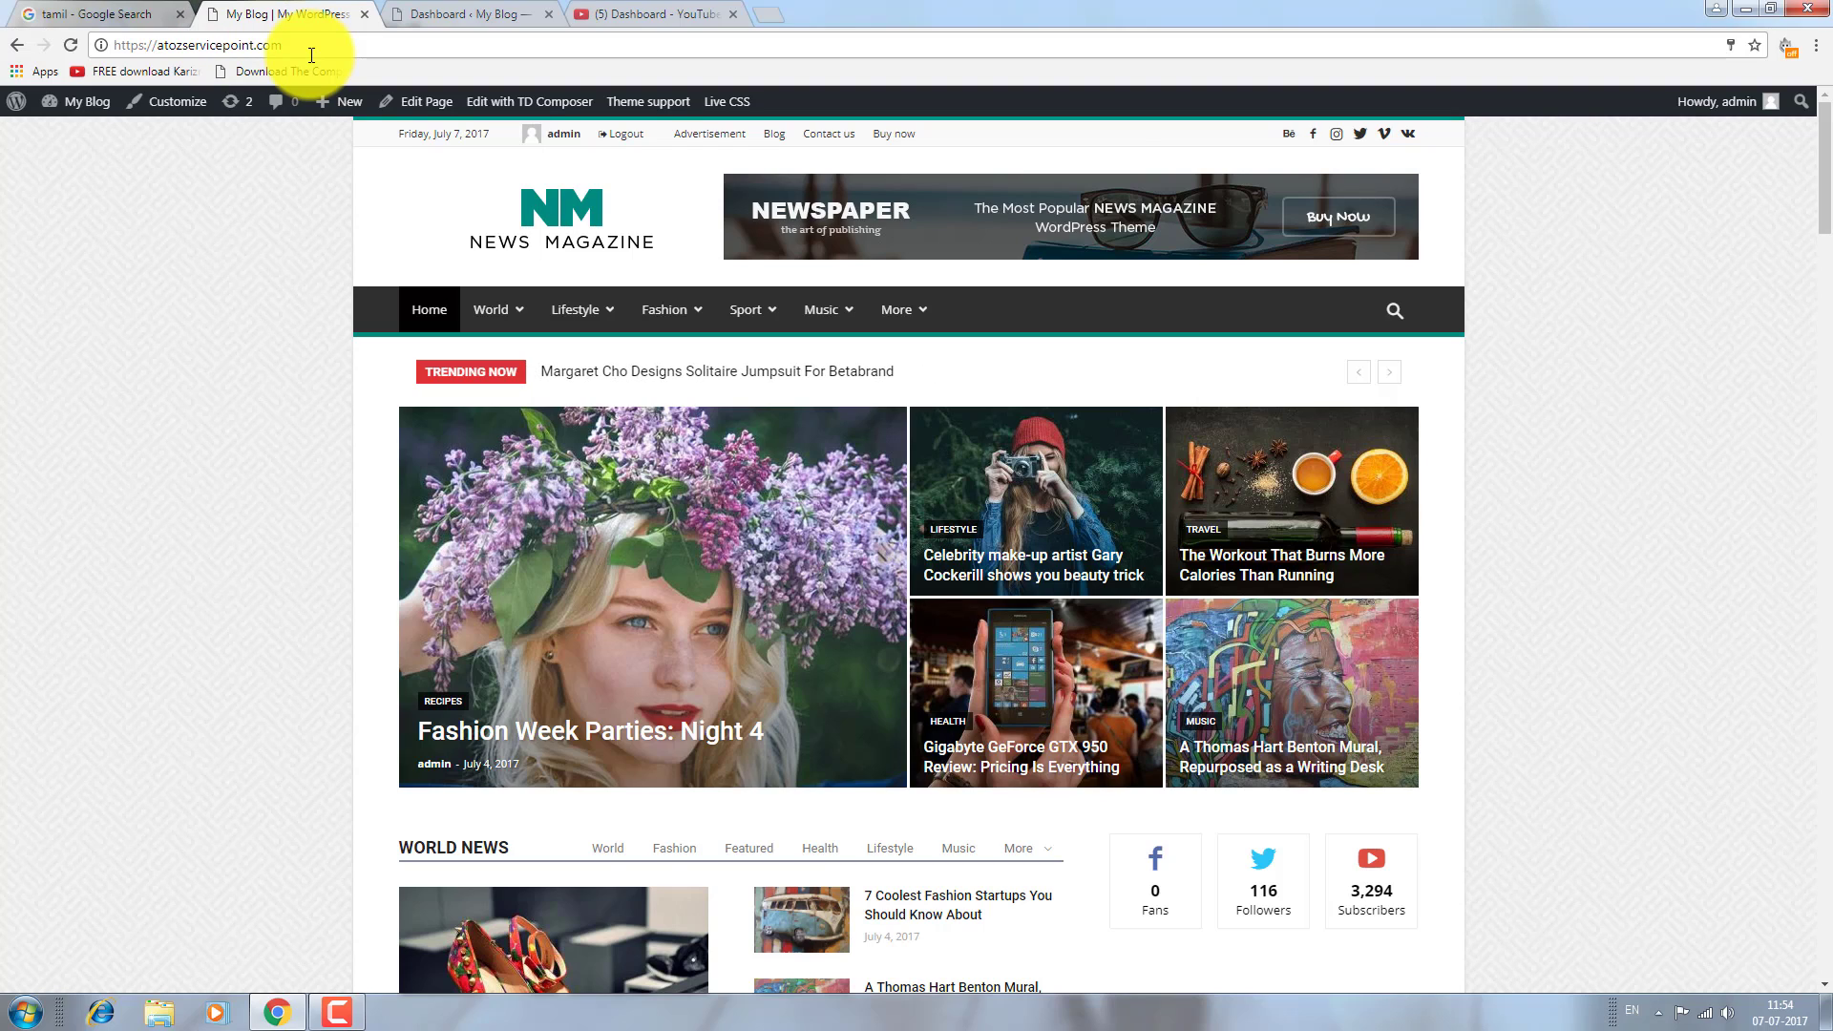
scroll(908, 524, "down", 9)
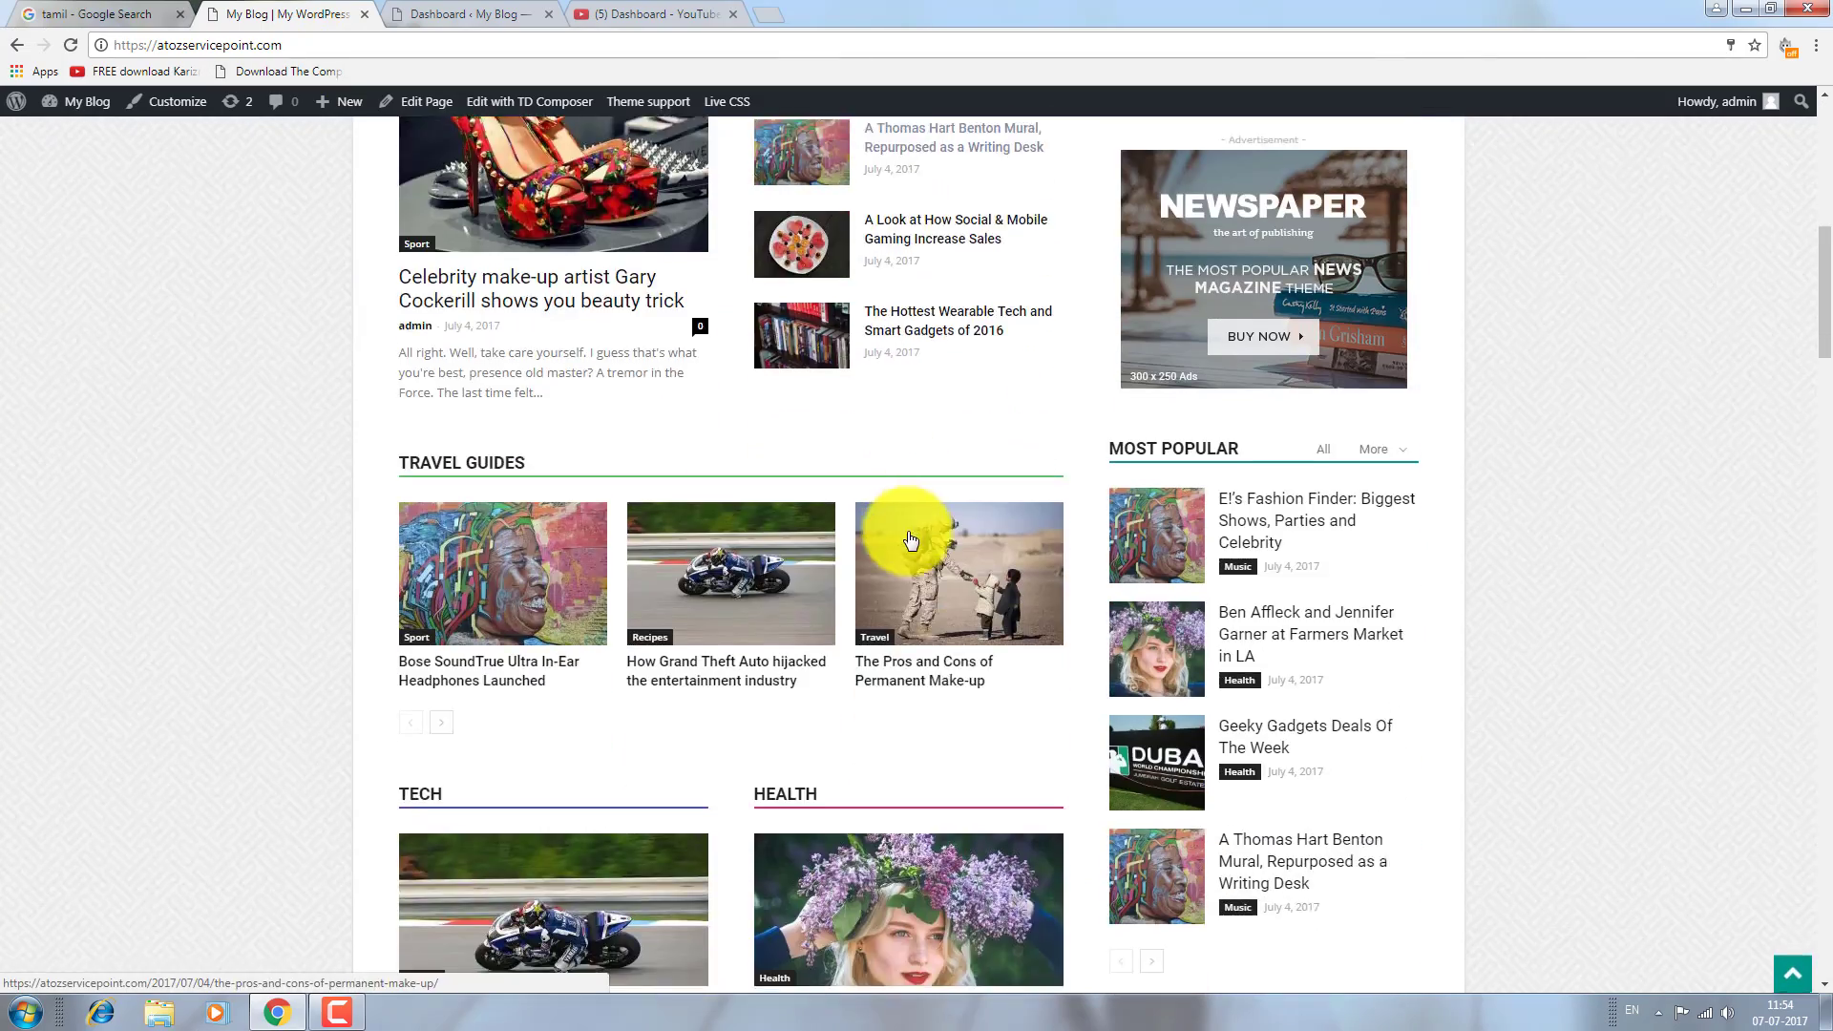
scroll(910, 540, "down", 10)
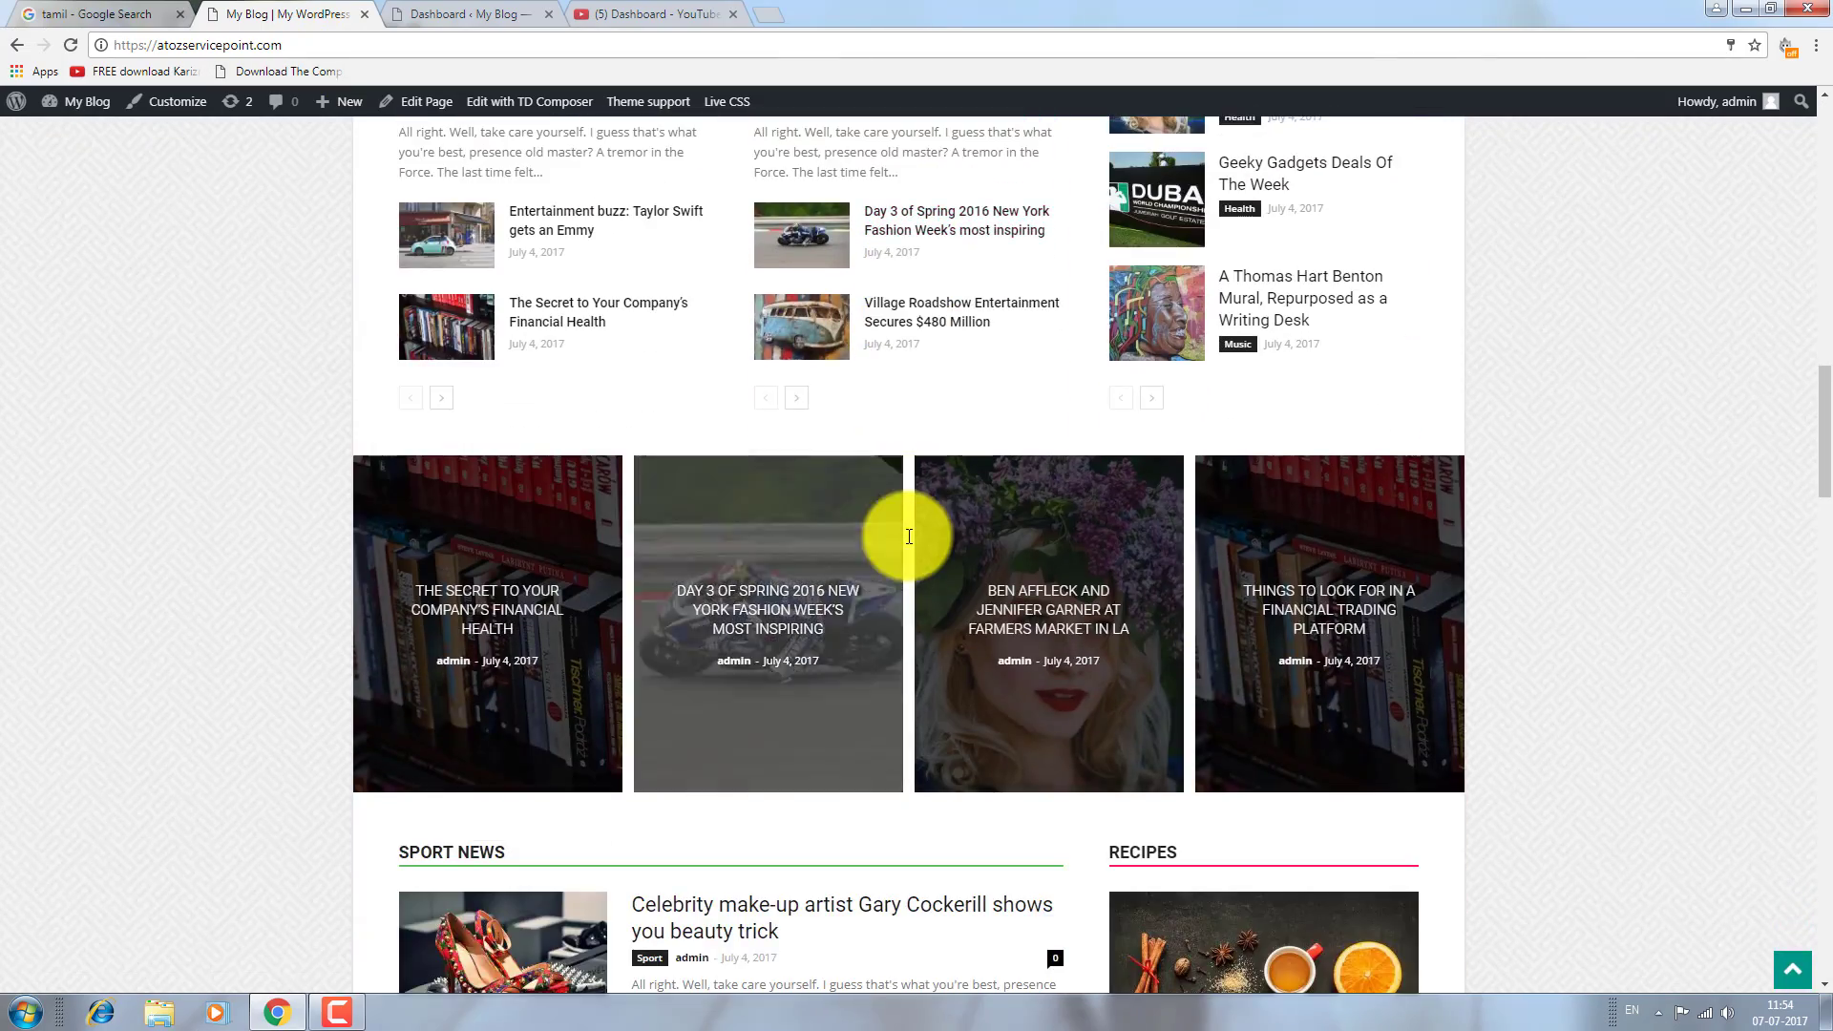
scroll(908, 535, "down", 5)
scroll(907, 535, "up", 2)
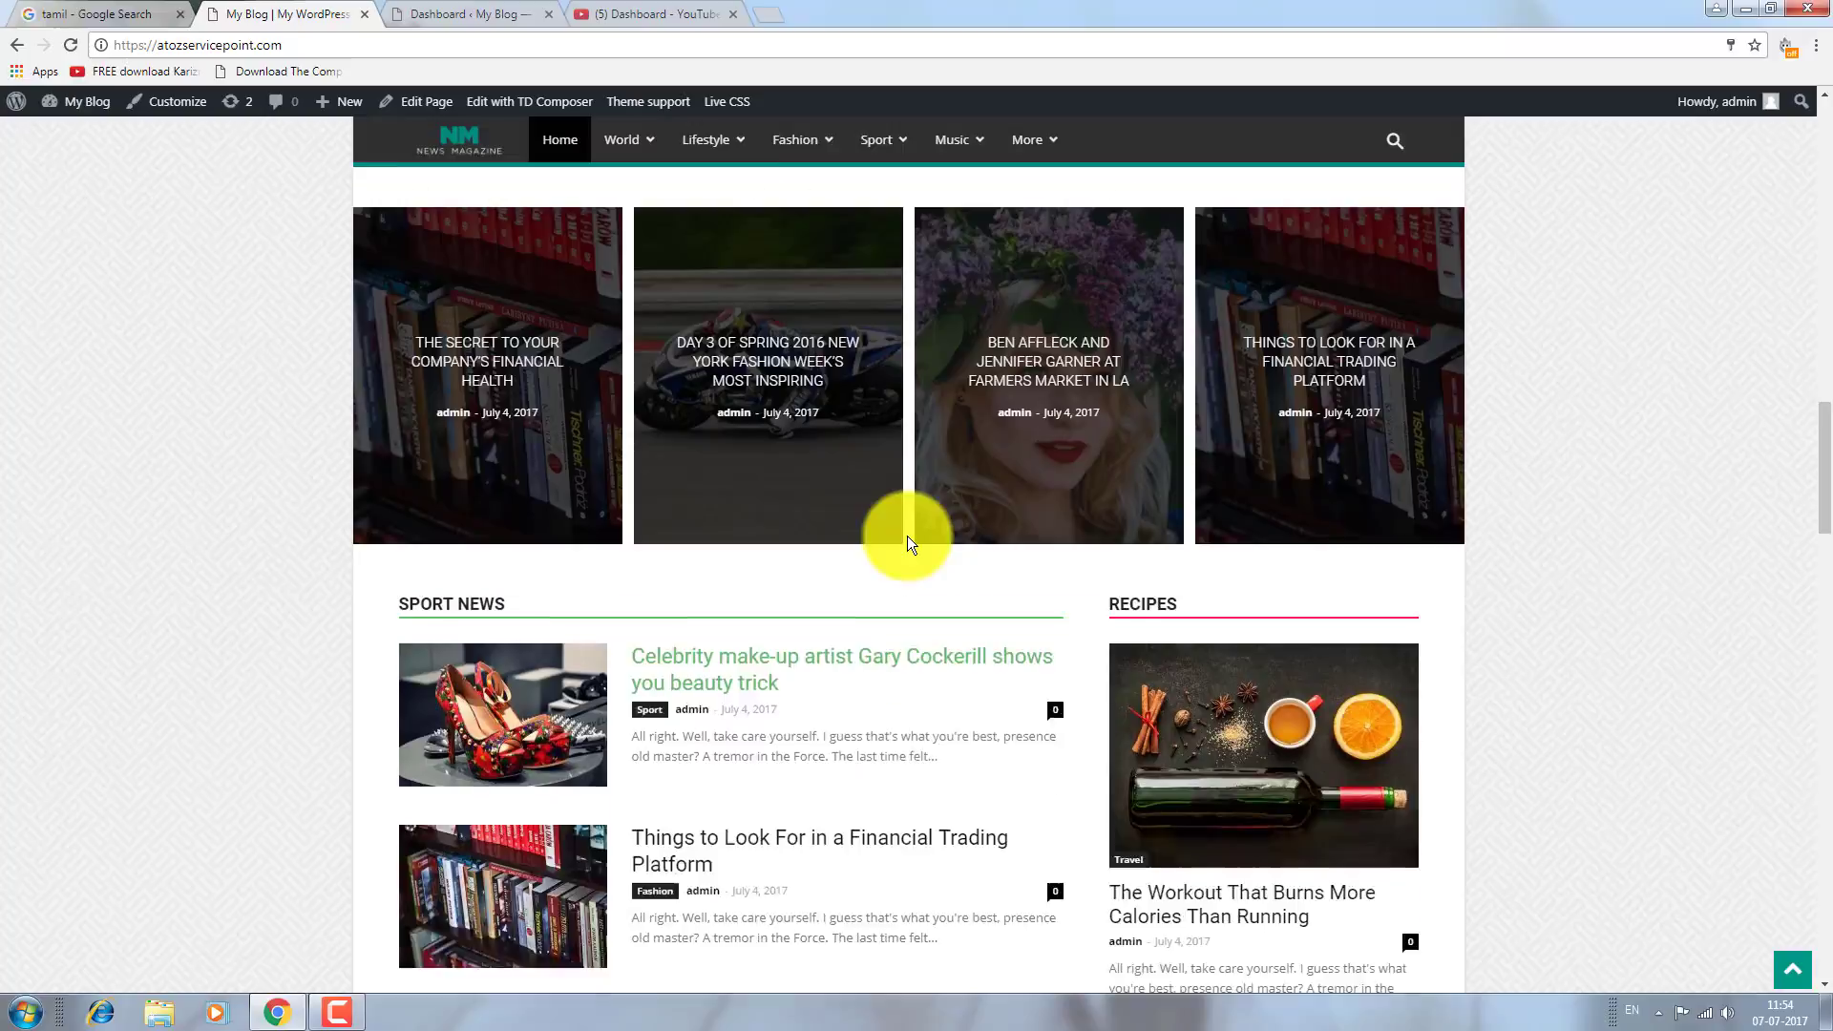
scroll(906, 536, "down", 1)
scroll(907, 536, "up", 5)
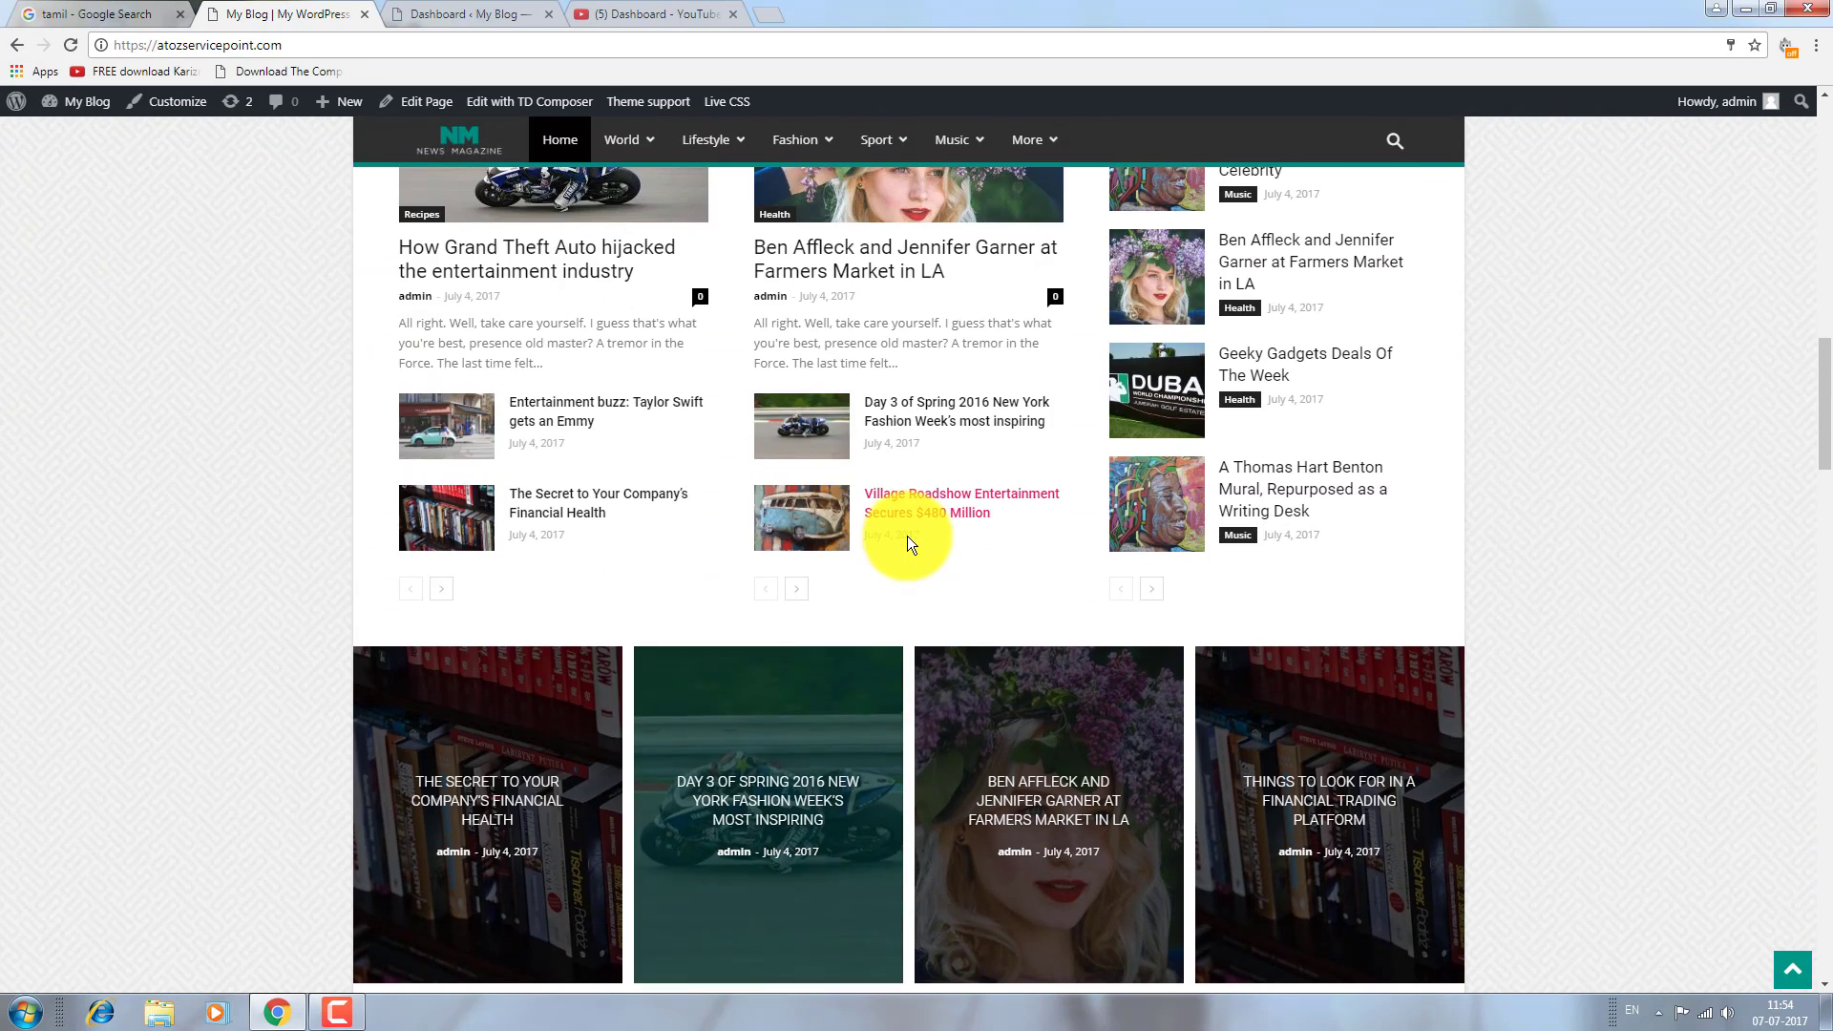
scroll(907, 538, "up", 1)
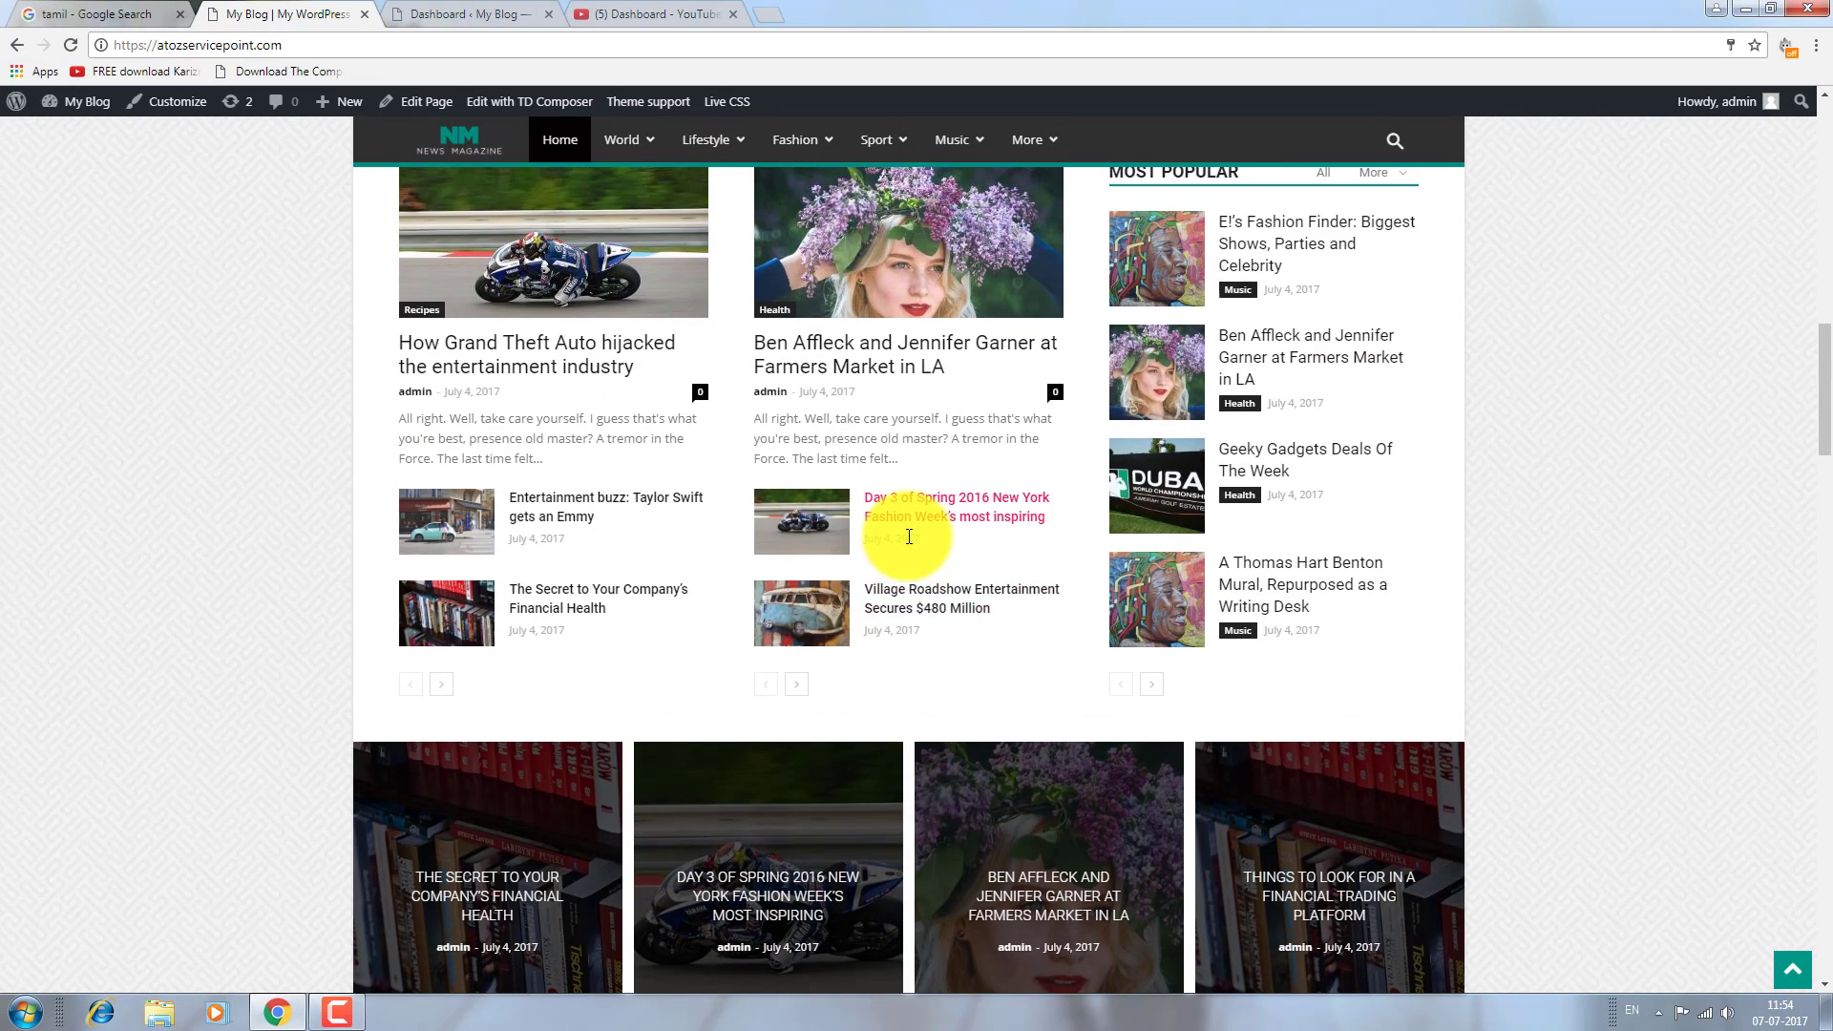
In the blog's WordPress admin, move every post on the first page of the posts list to the Trash.
left_click(441, 13)
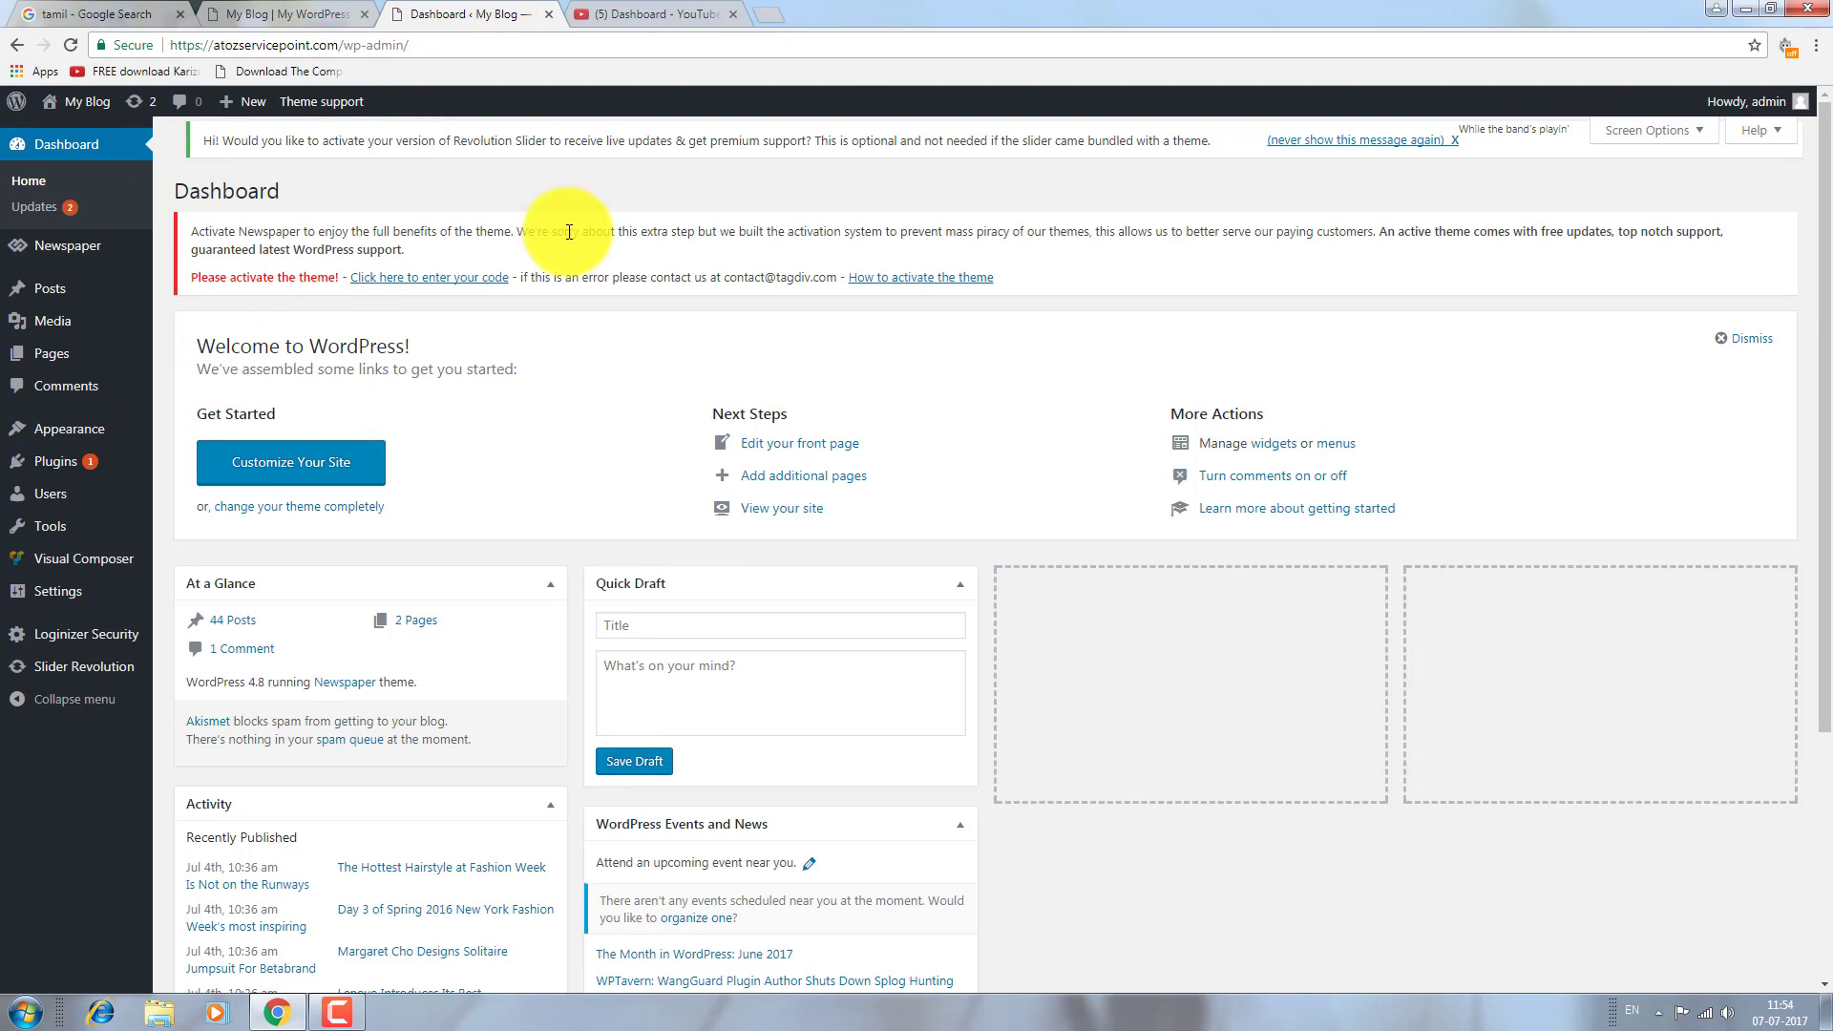
mouse_move(81, 256)
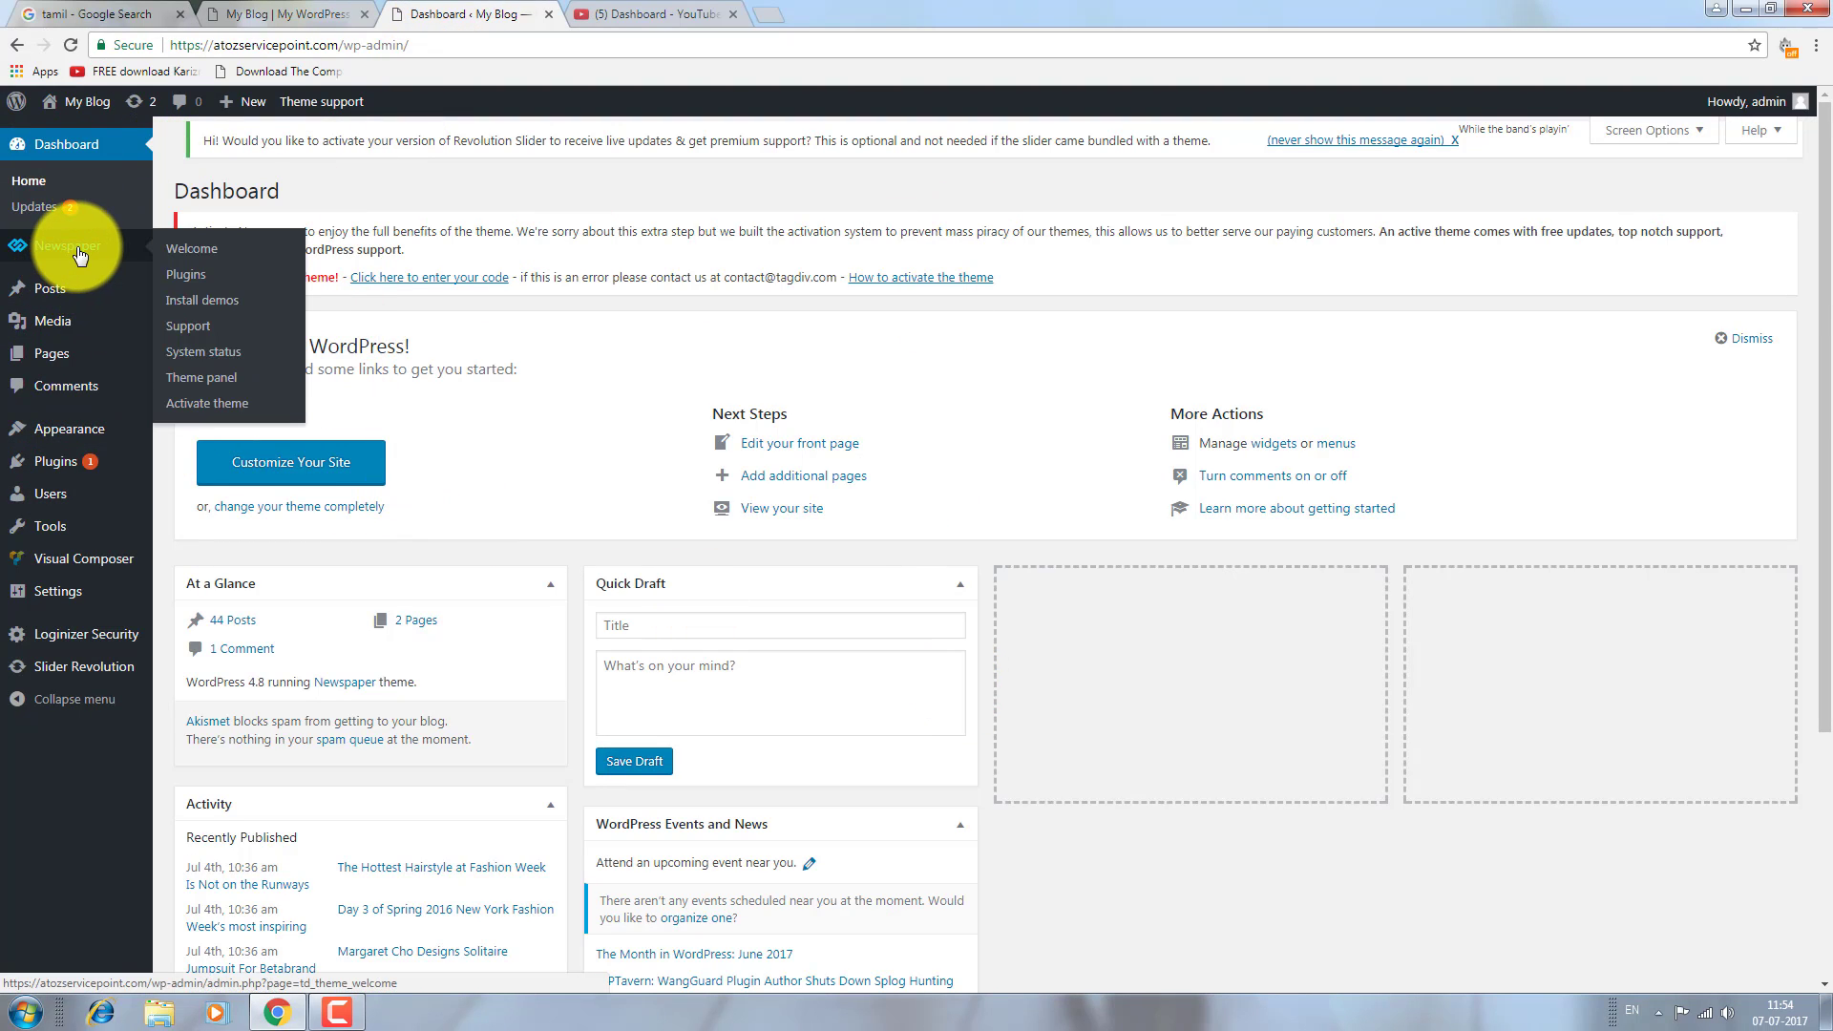
mouse_move(59, 298)
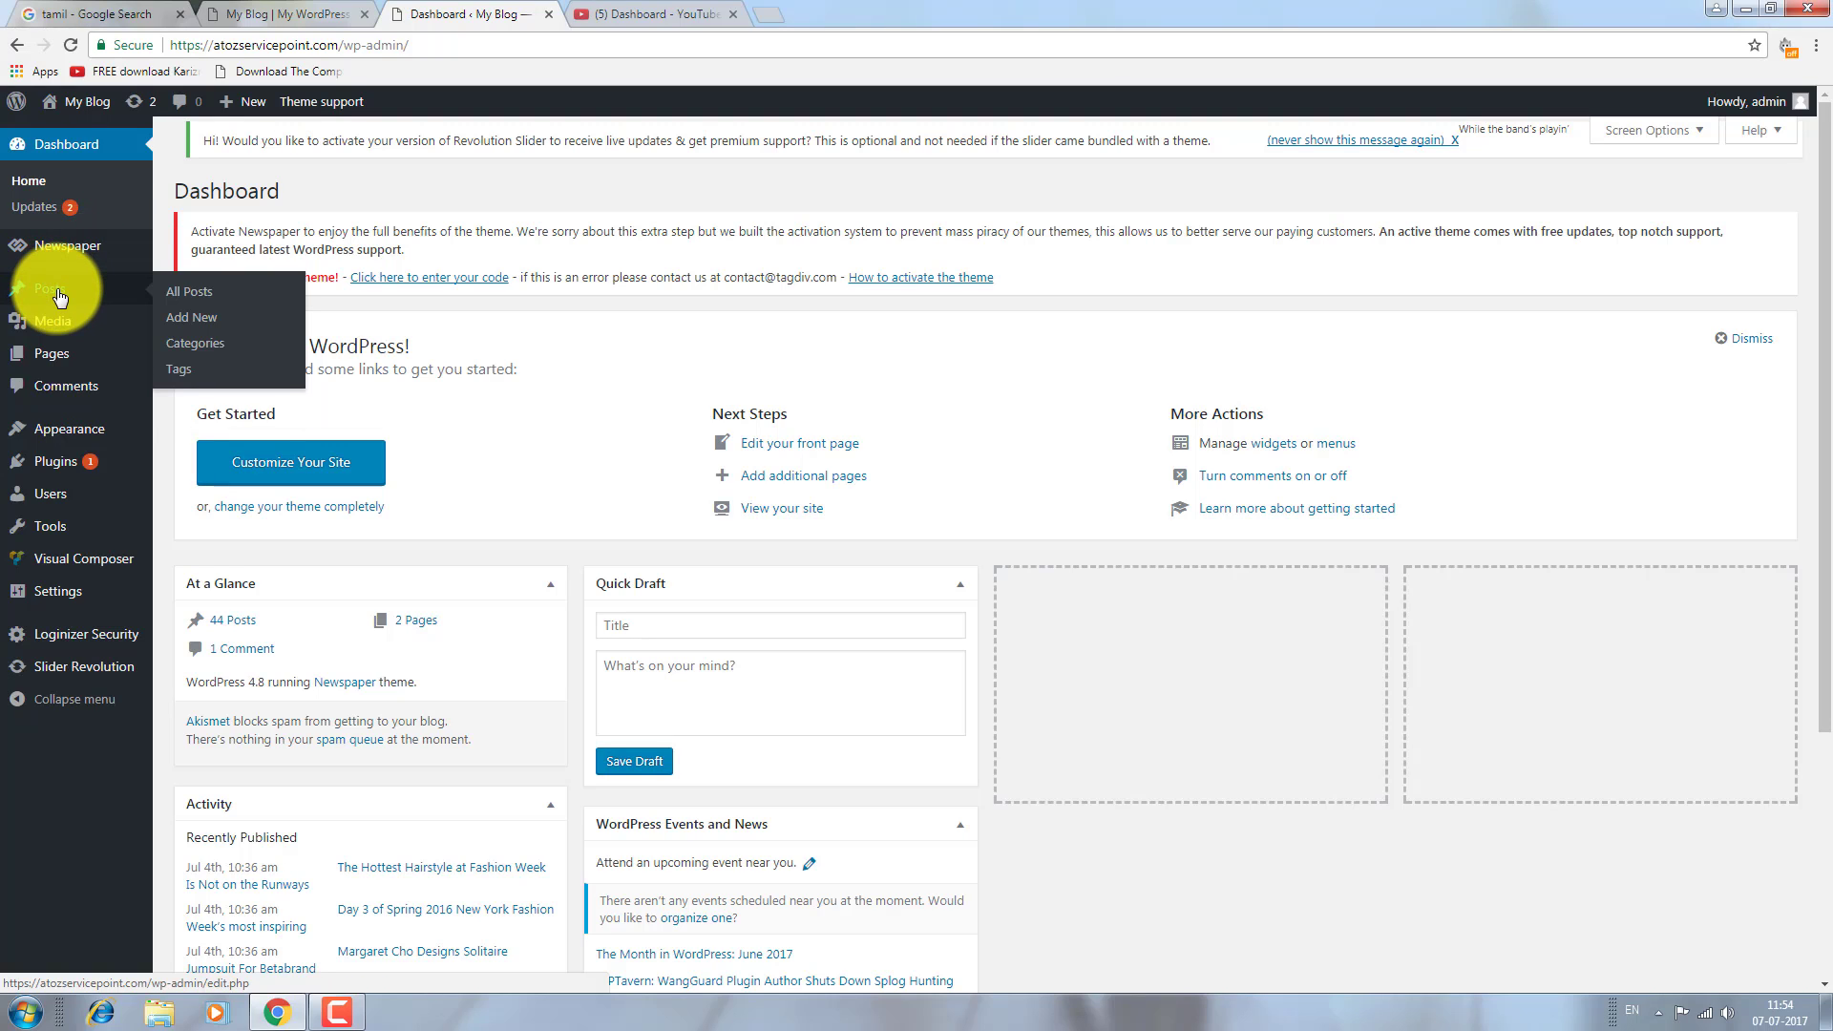
left_click(171, 298)
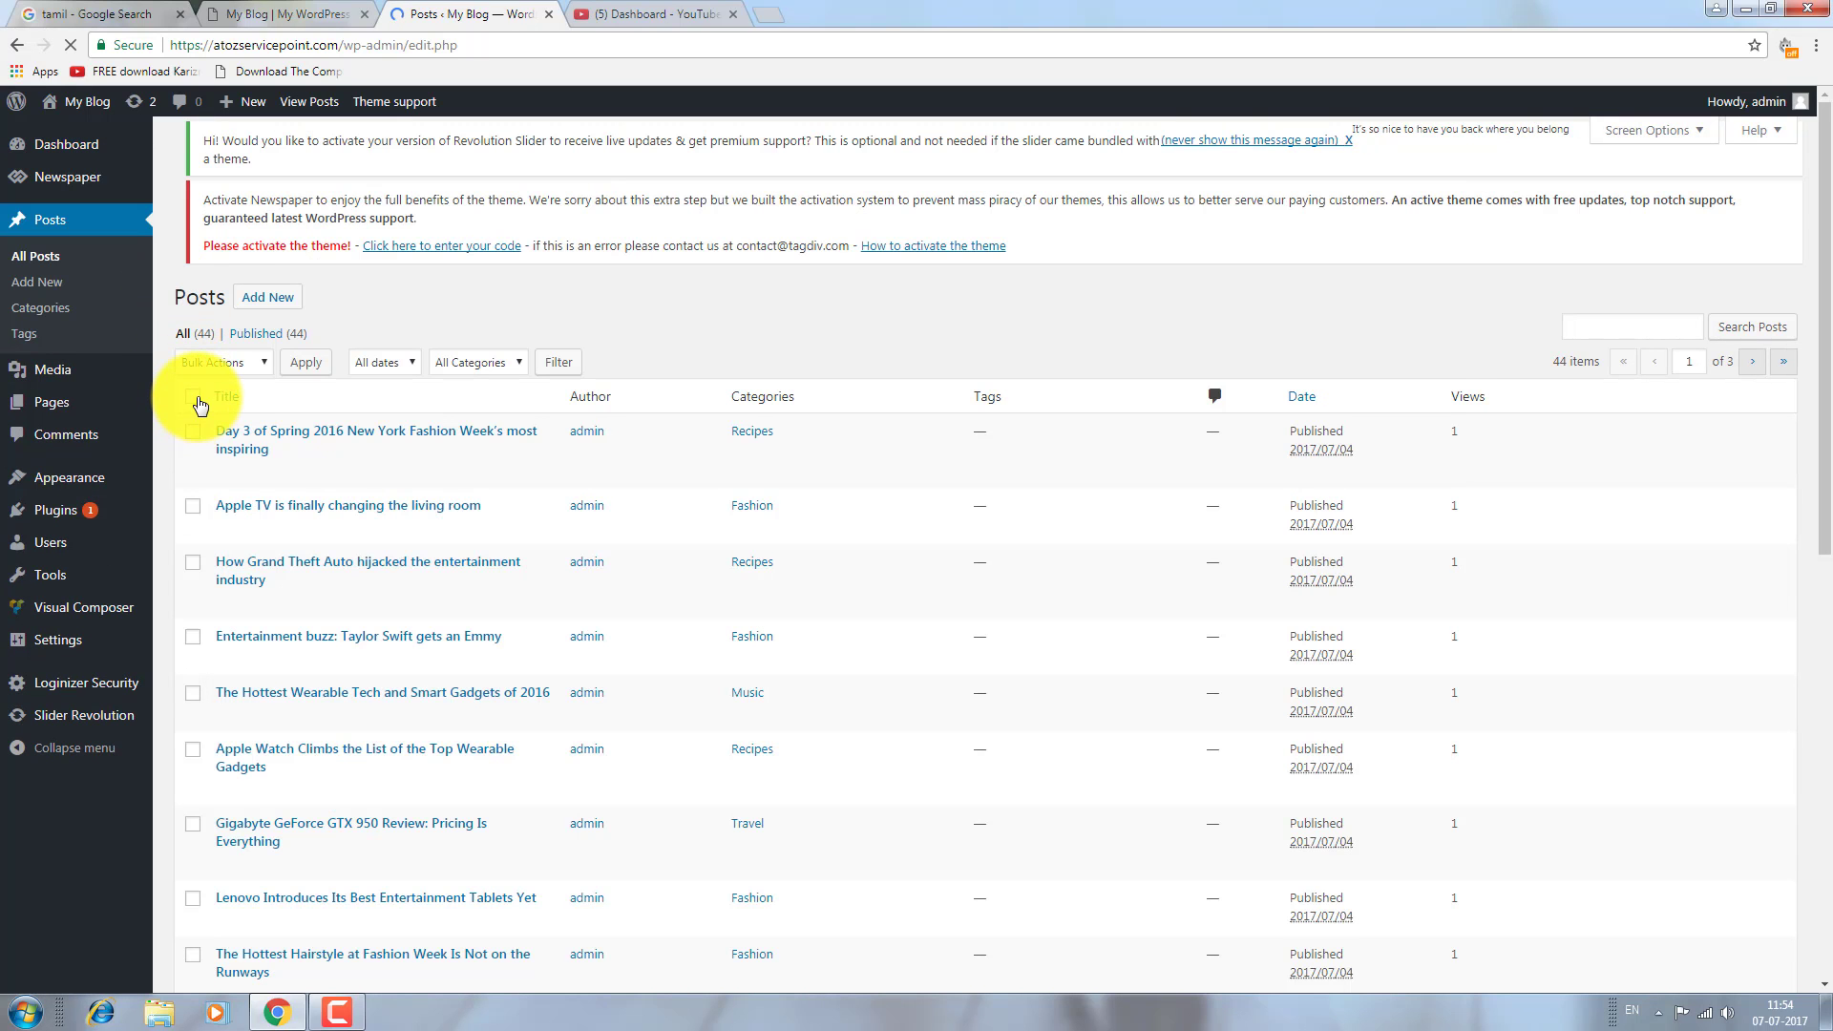
left_click(200, 411)
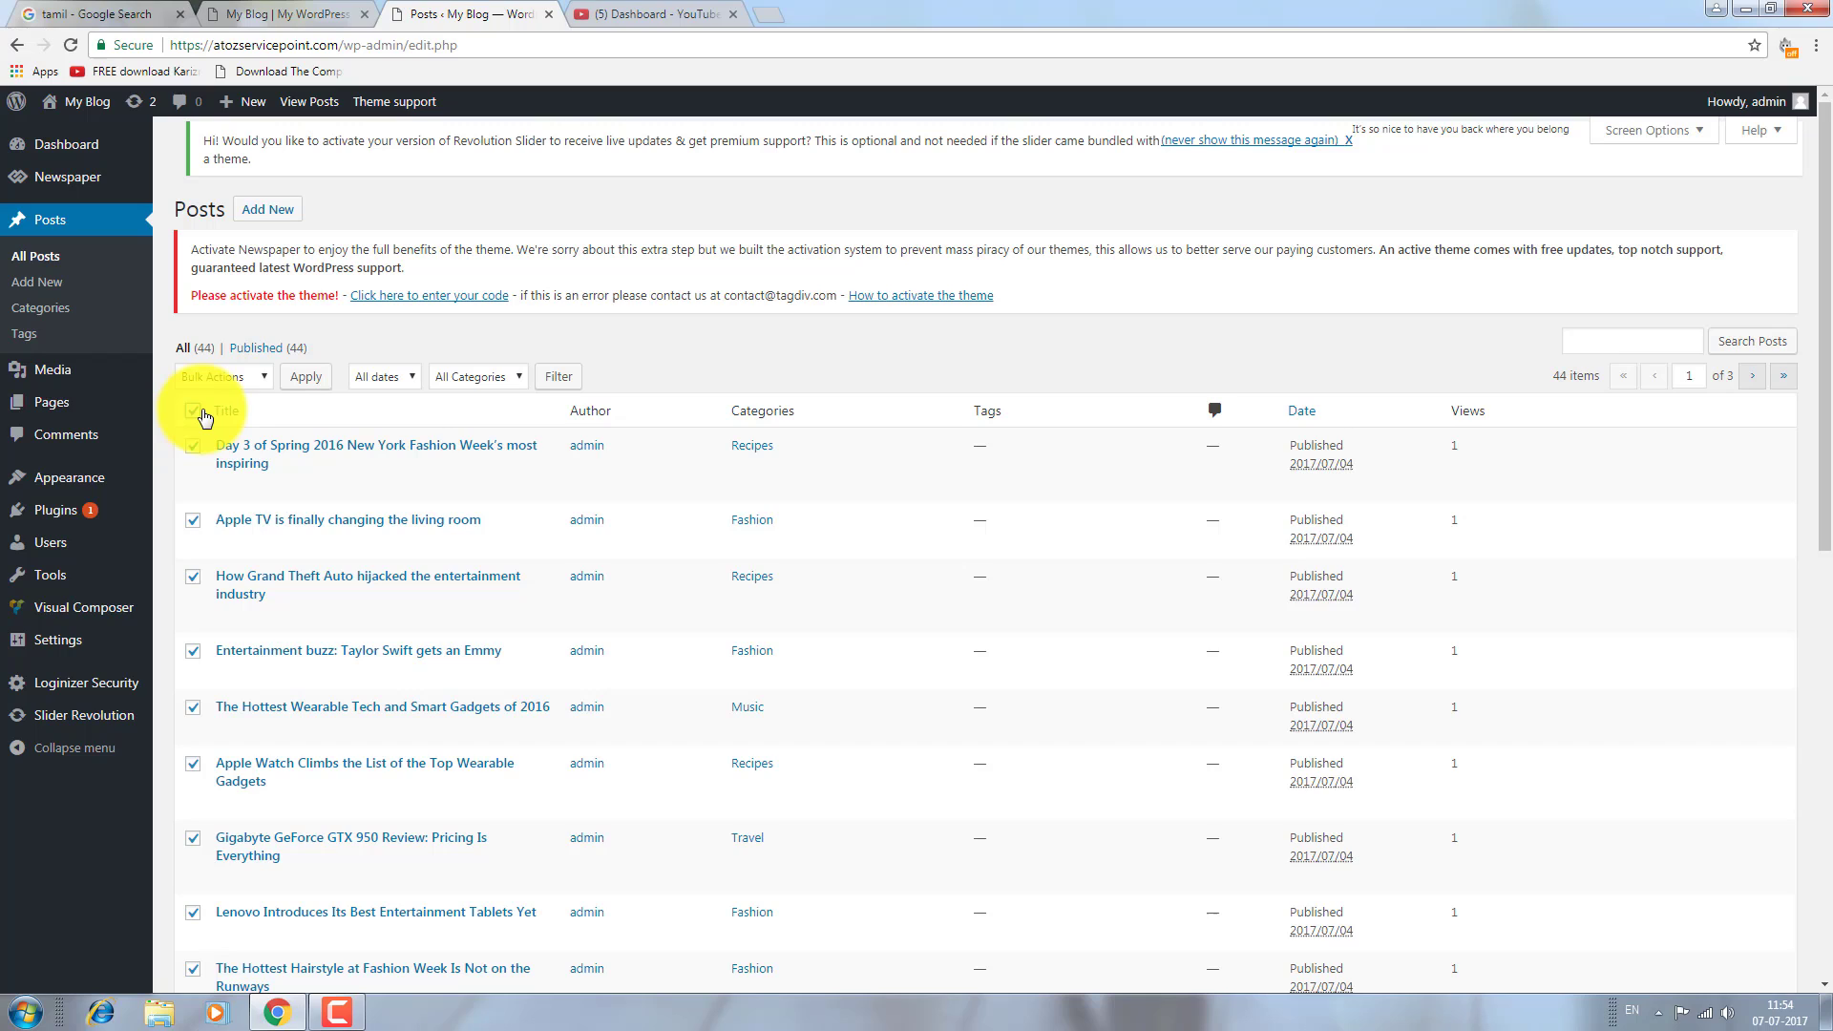
left_click(248, 376)
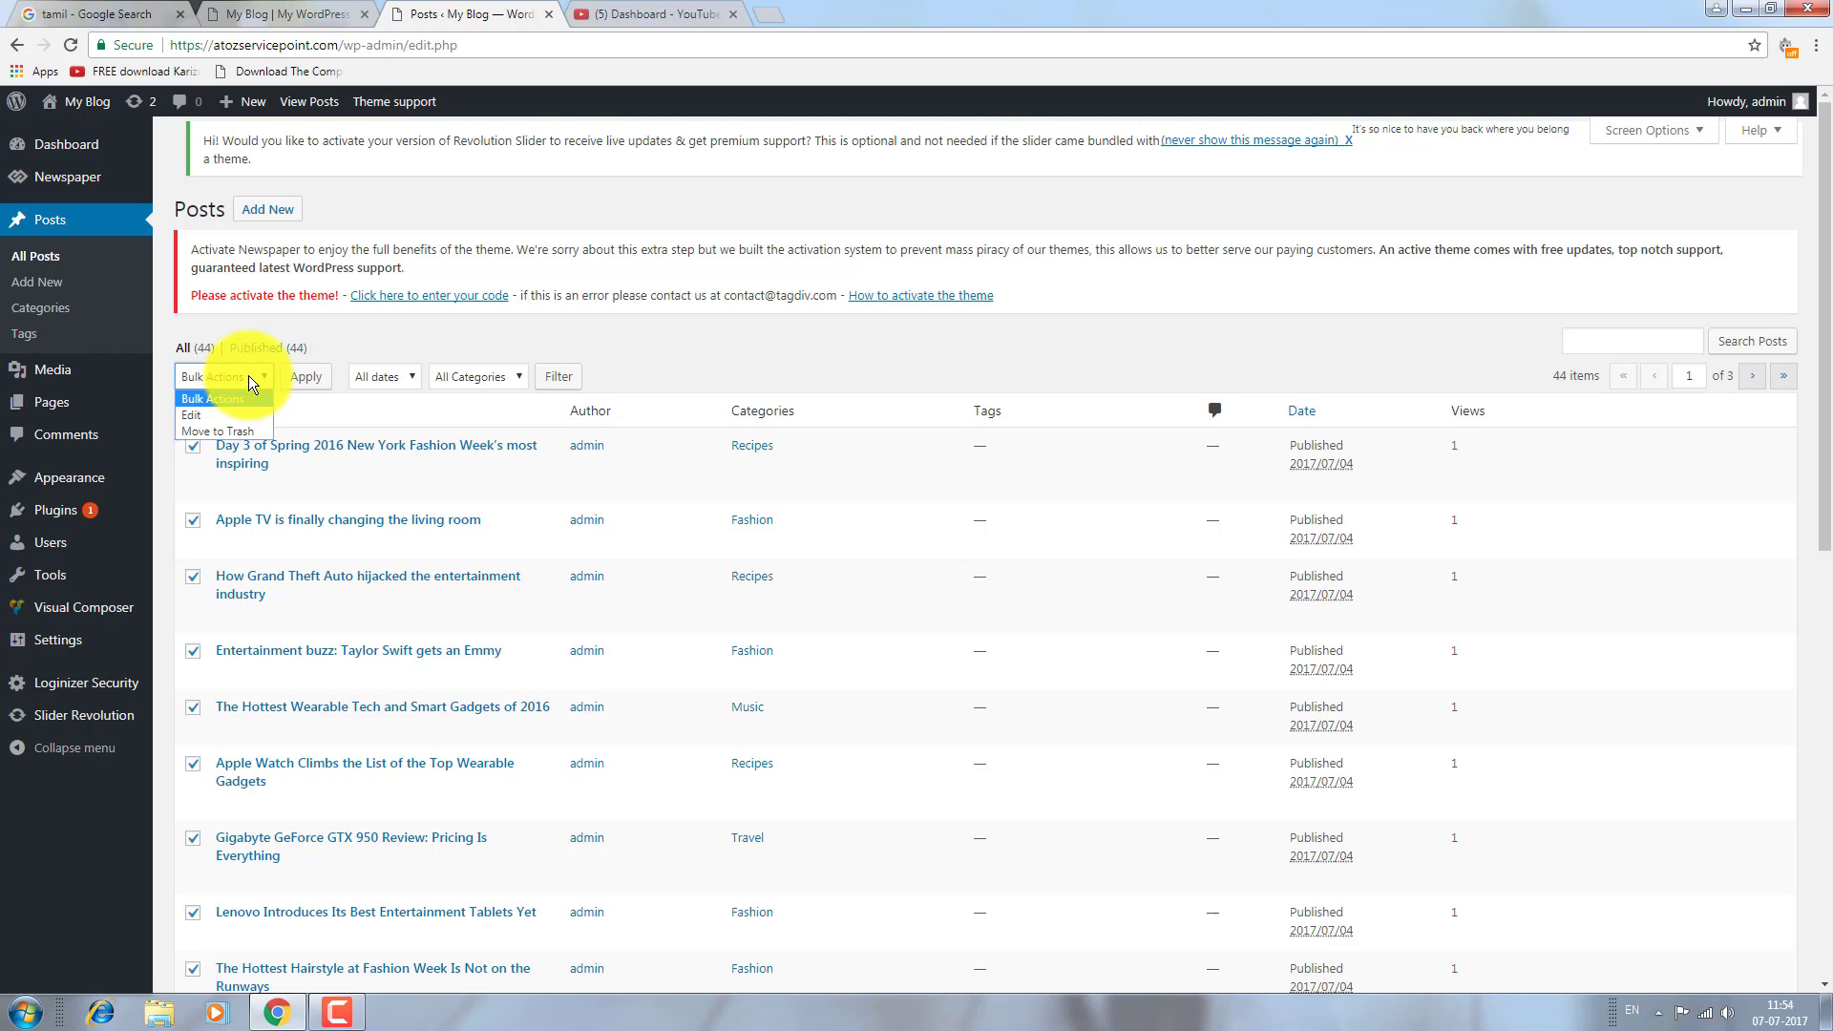
left_click(248, 432)
left_click(304, 379)
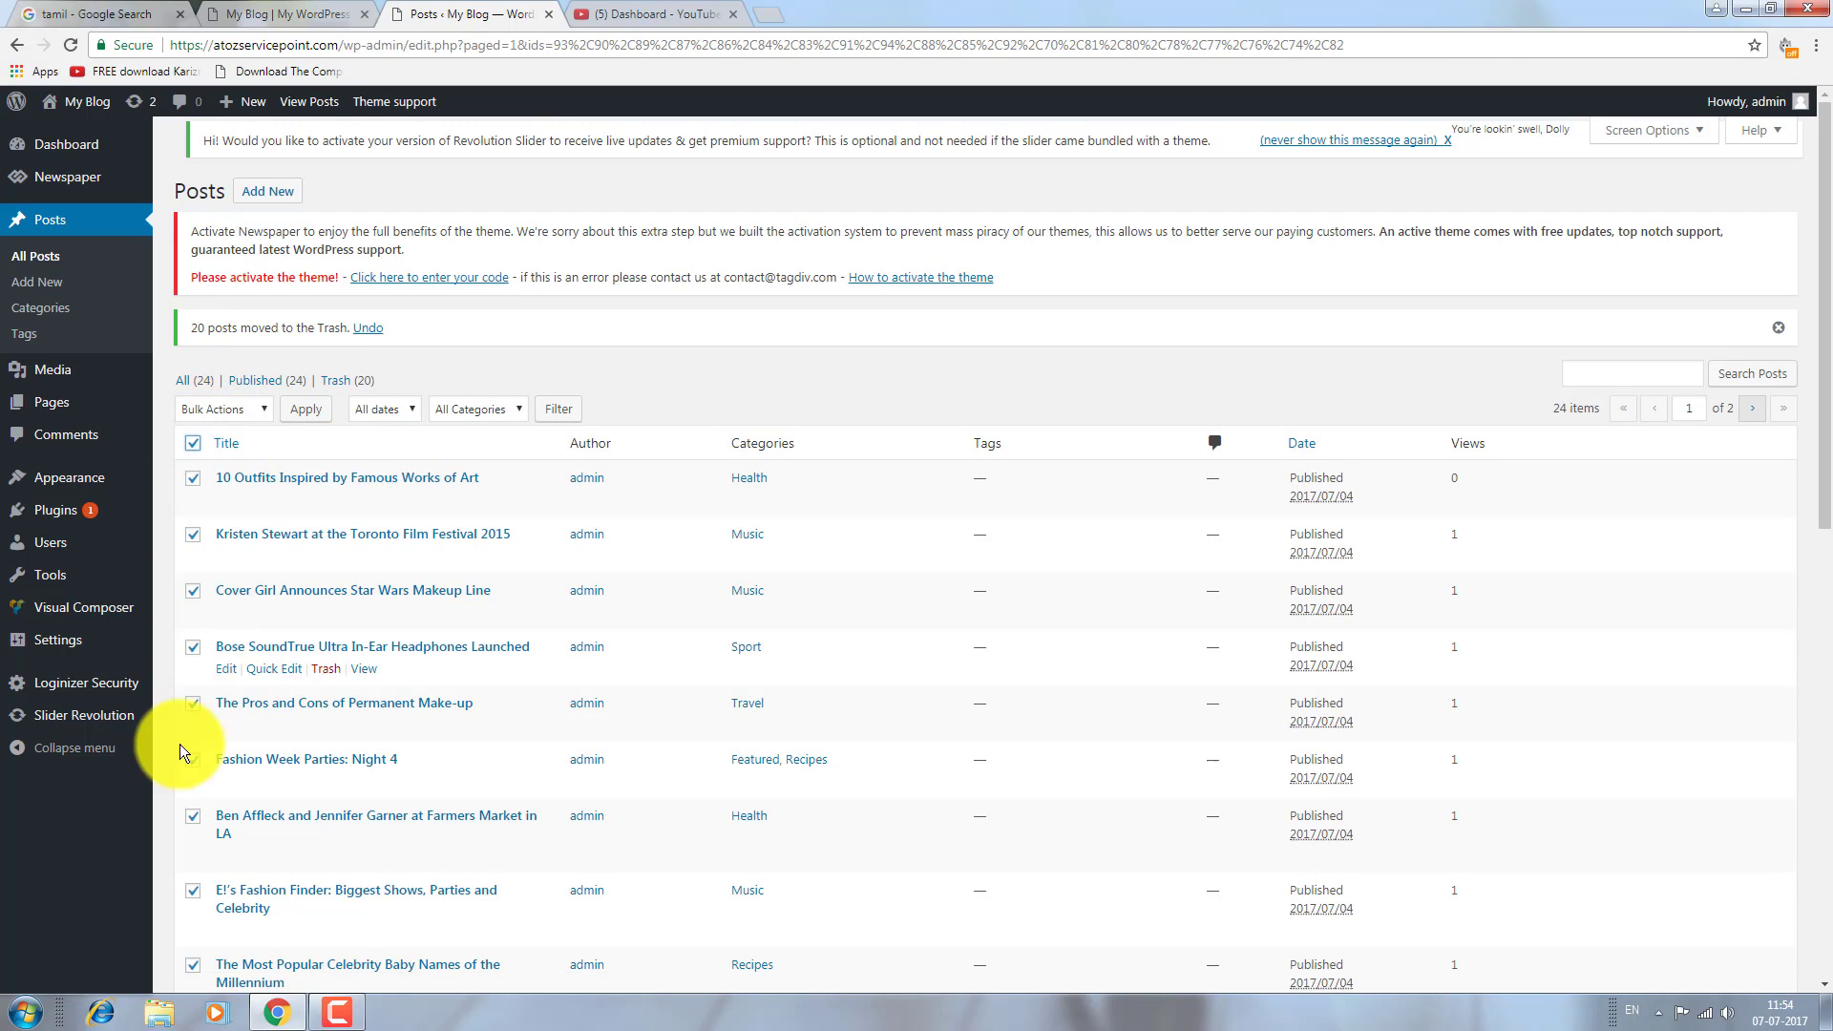
Move the next full page of listed posts to the Trash.
left_click(252, 406)
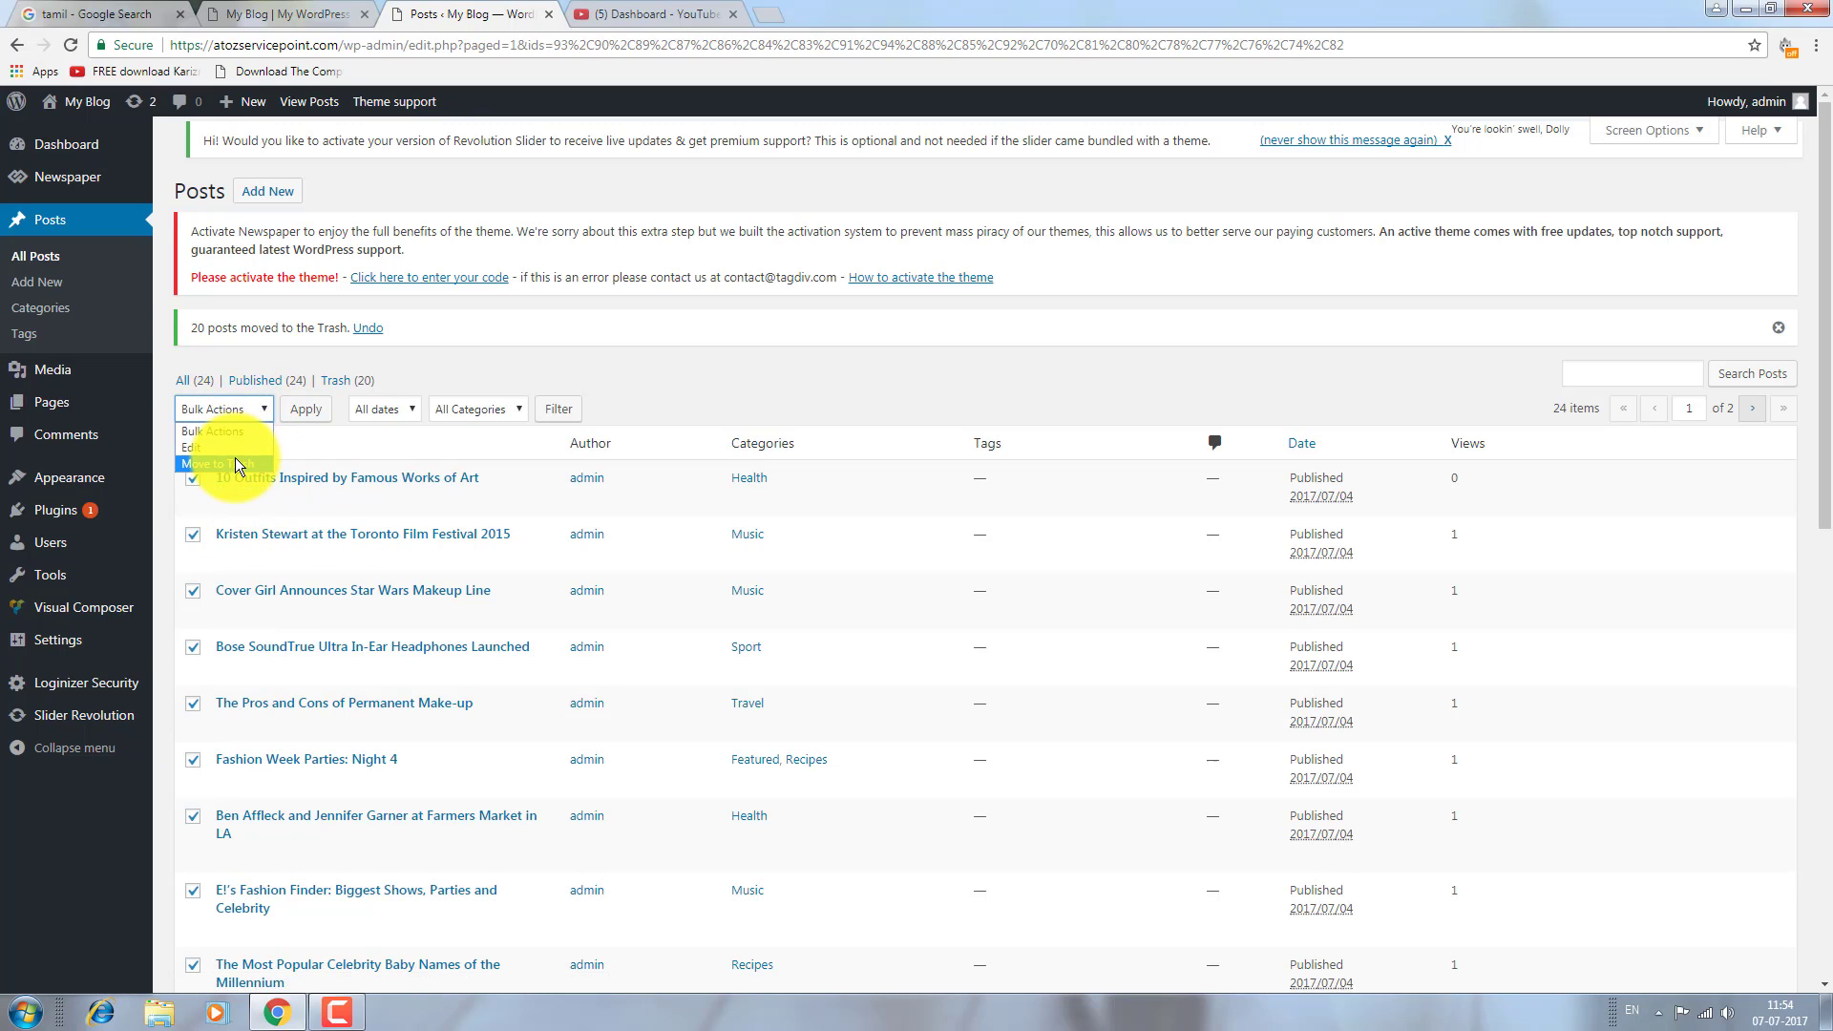
left_click(235, 459)
left_click(307, 410)
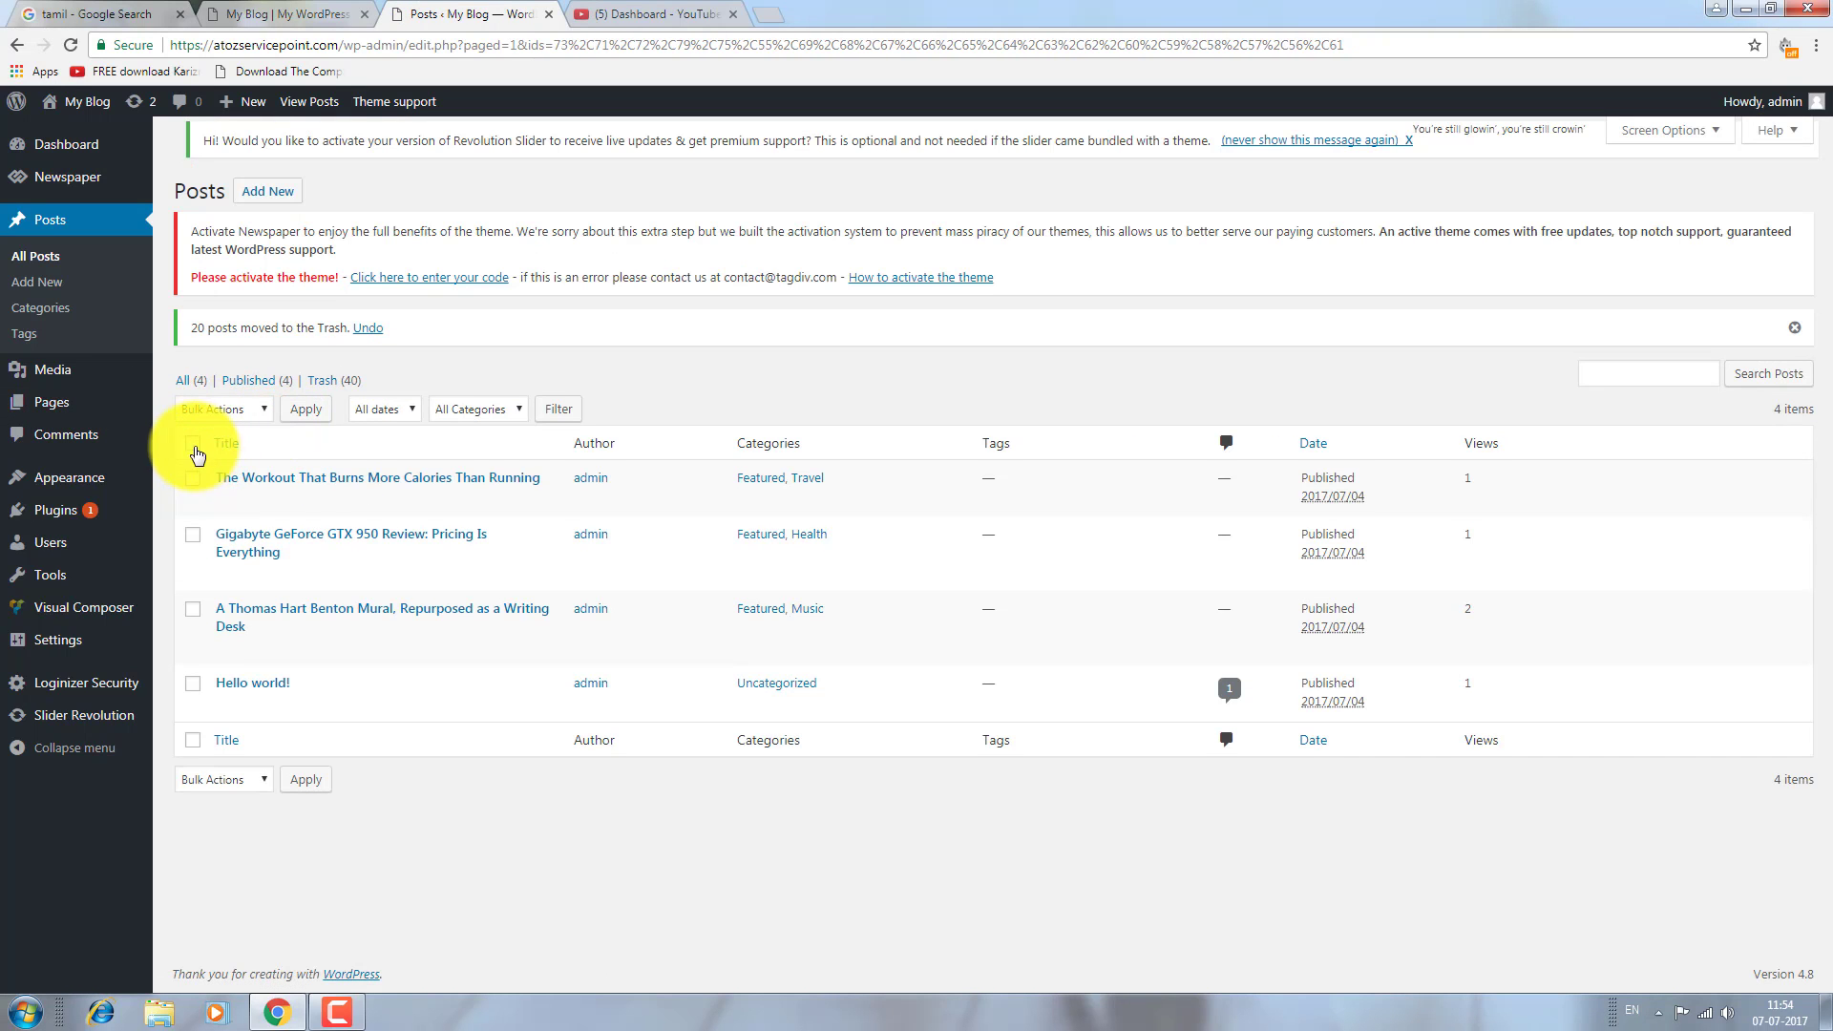
Move all remaining posts, including "Hello world!", to the Trash.
left_click(193, 443)
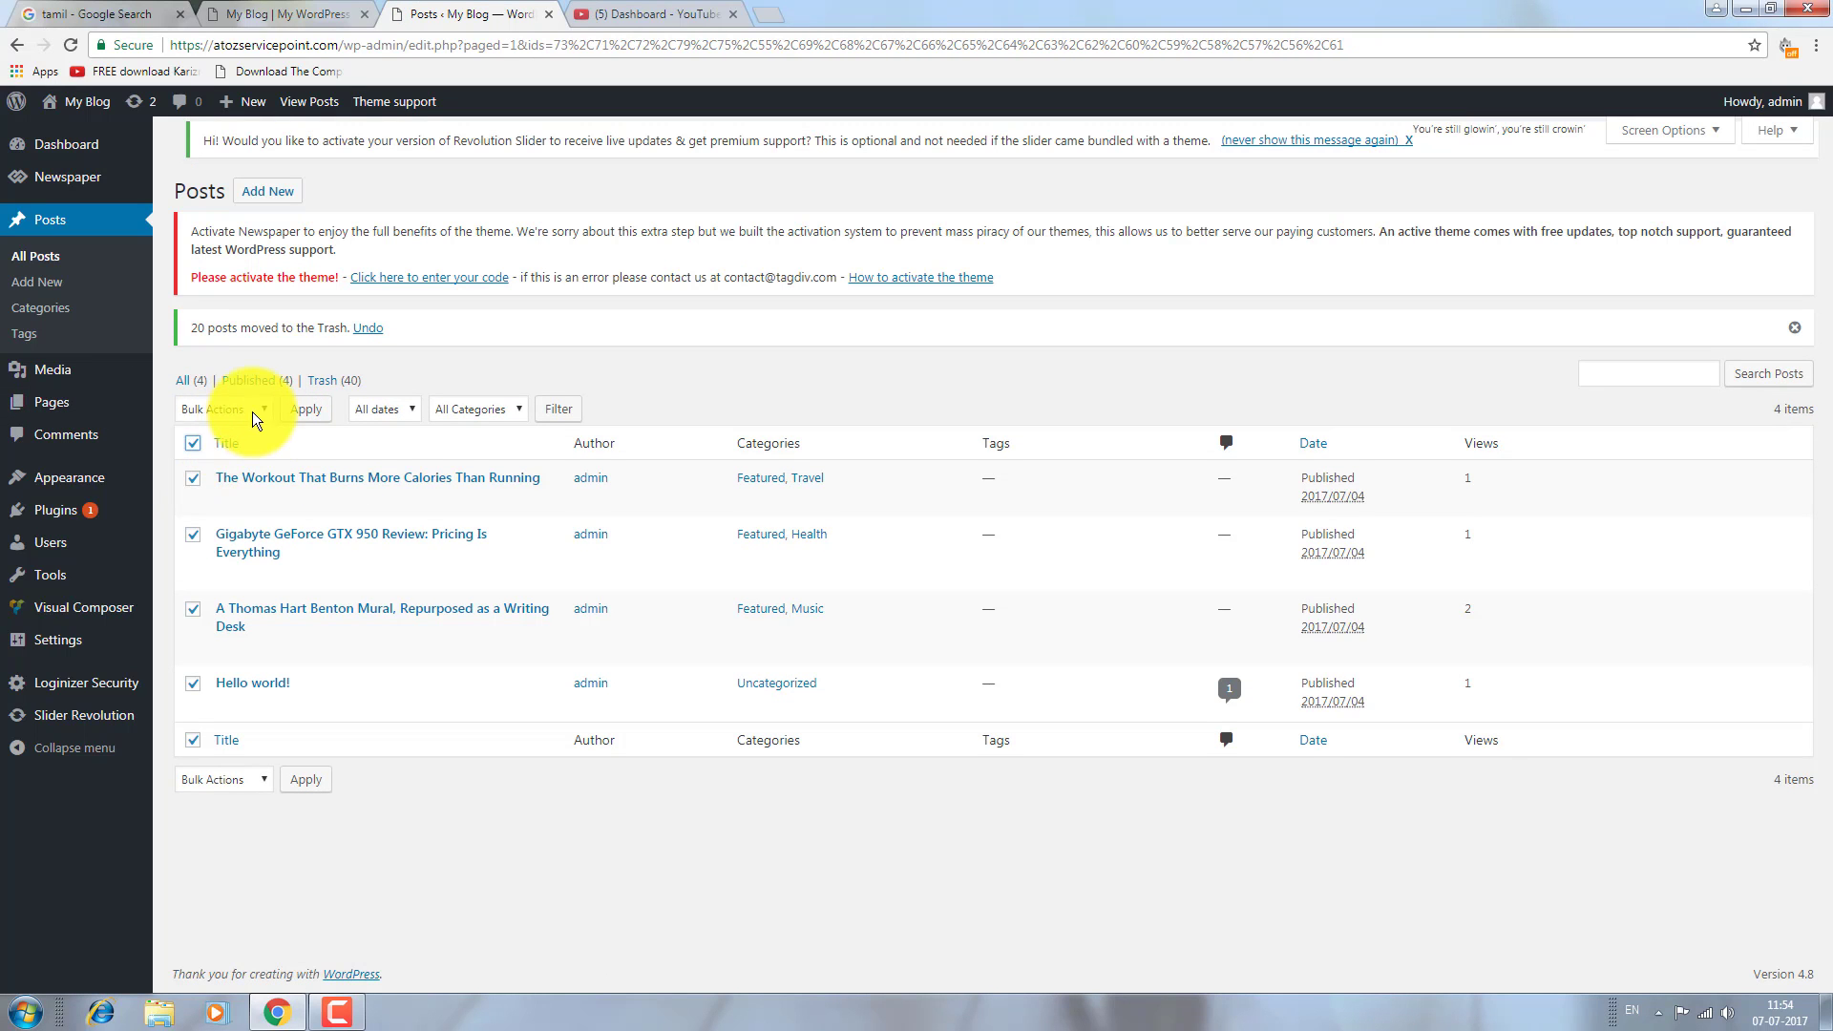
left_click(252, 408)
left_click(242, 467)
left_click(316, 412)
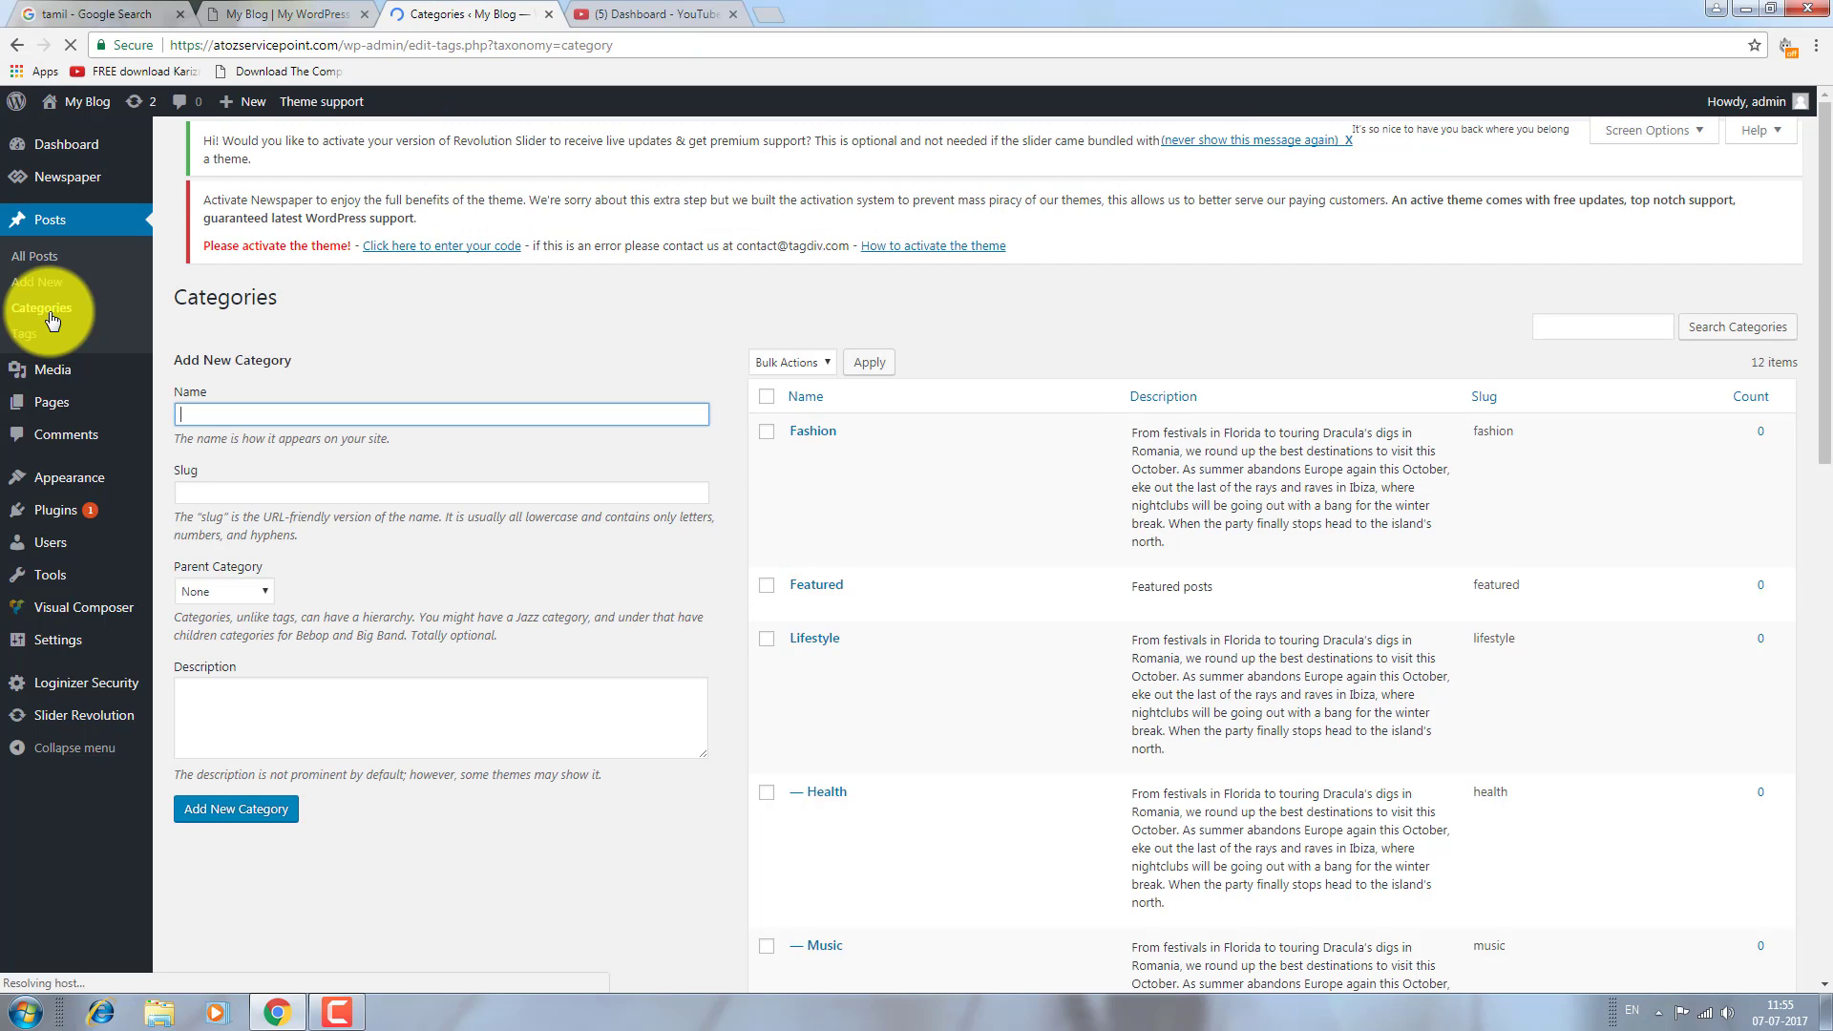
Delete all the demo post categories, and check the tags list for leftover tags.
left_click(763, 396)
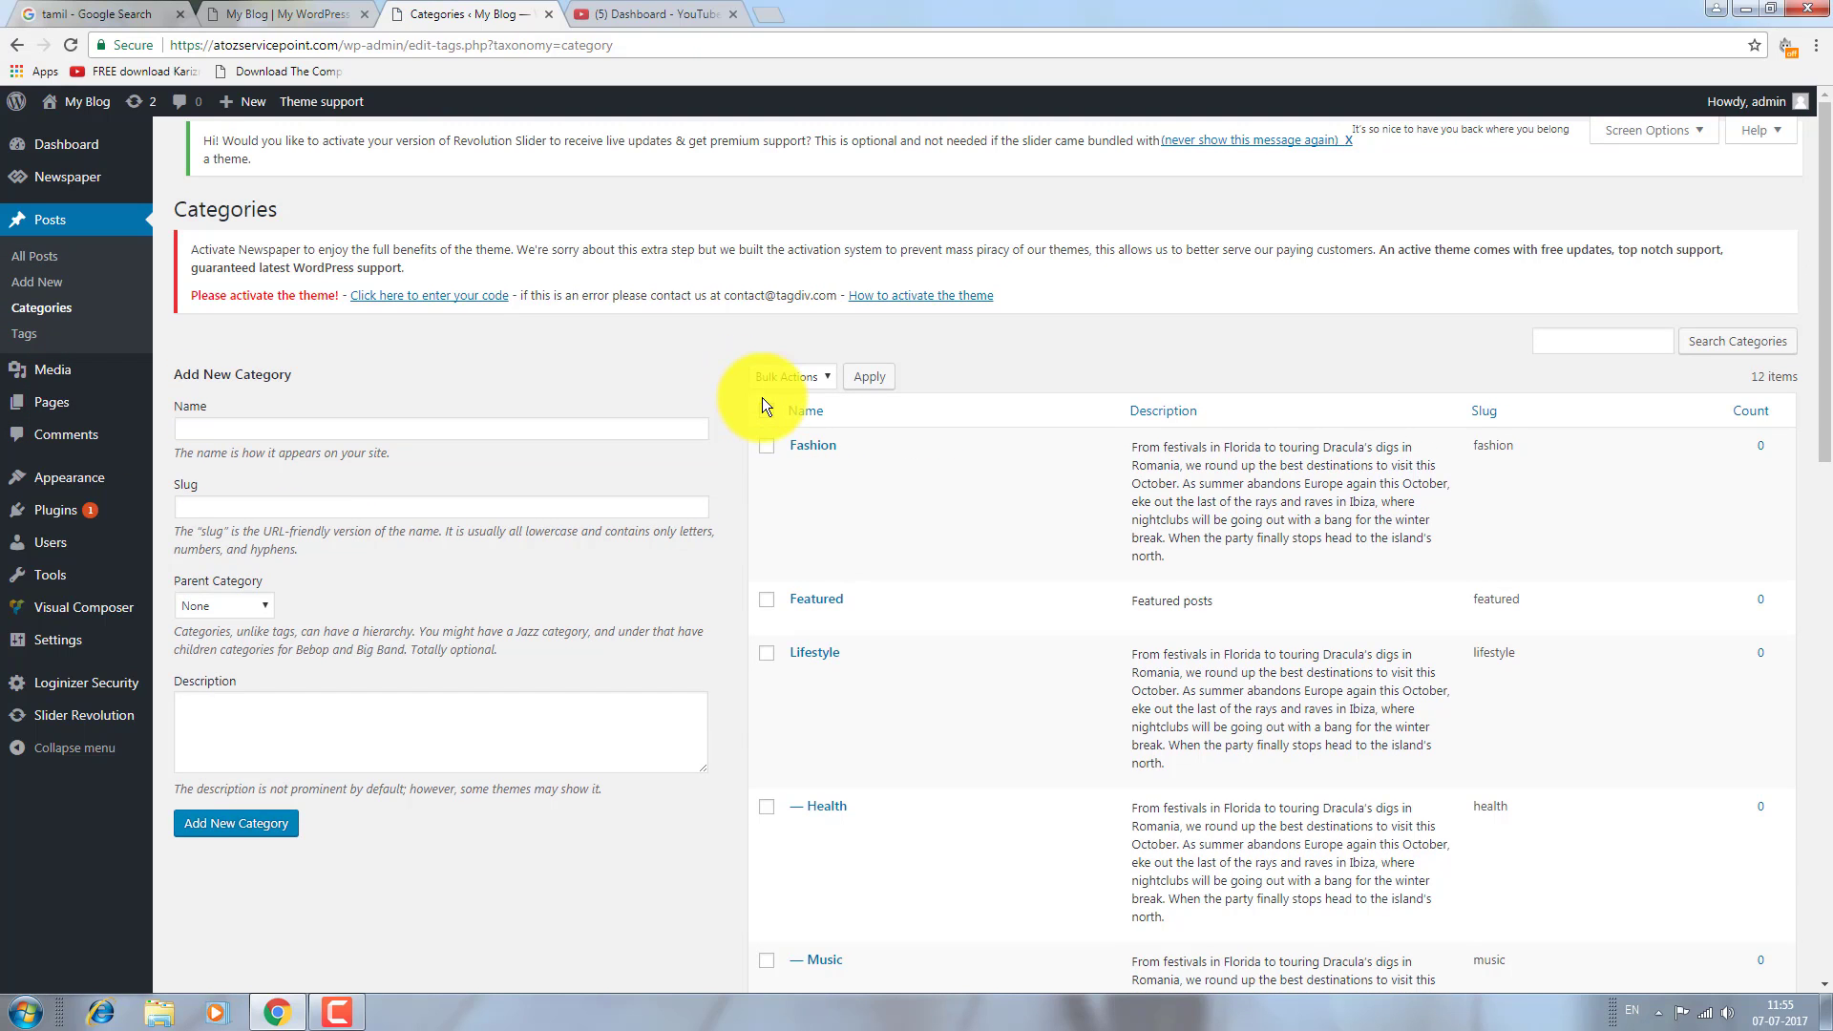
left_click(796, 378)
left_click(806, 414)
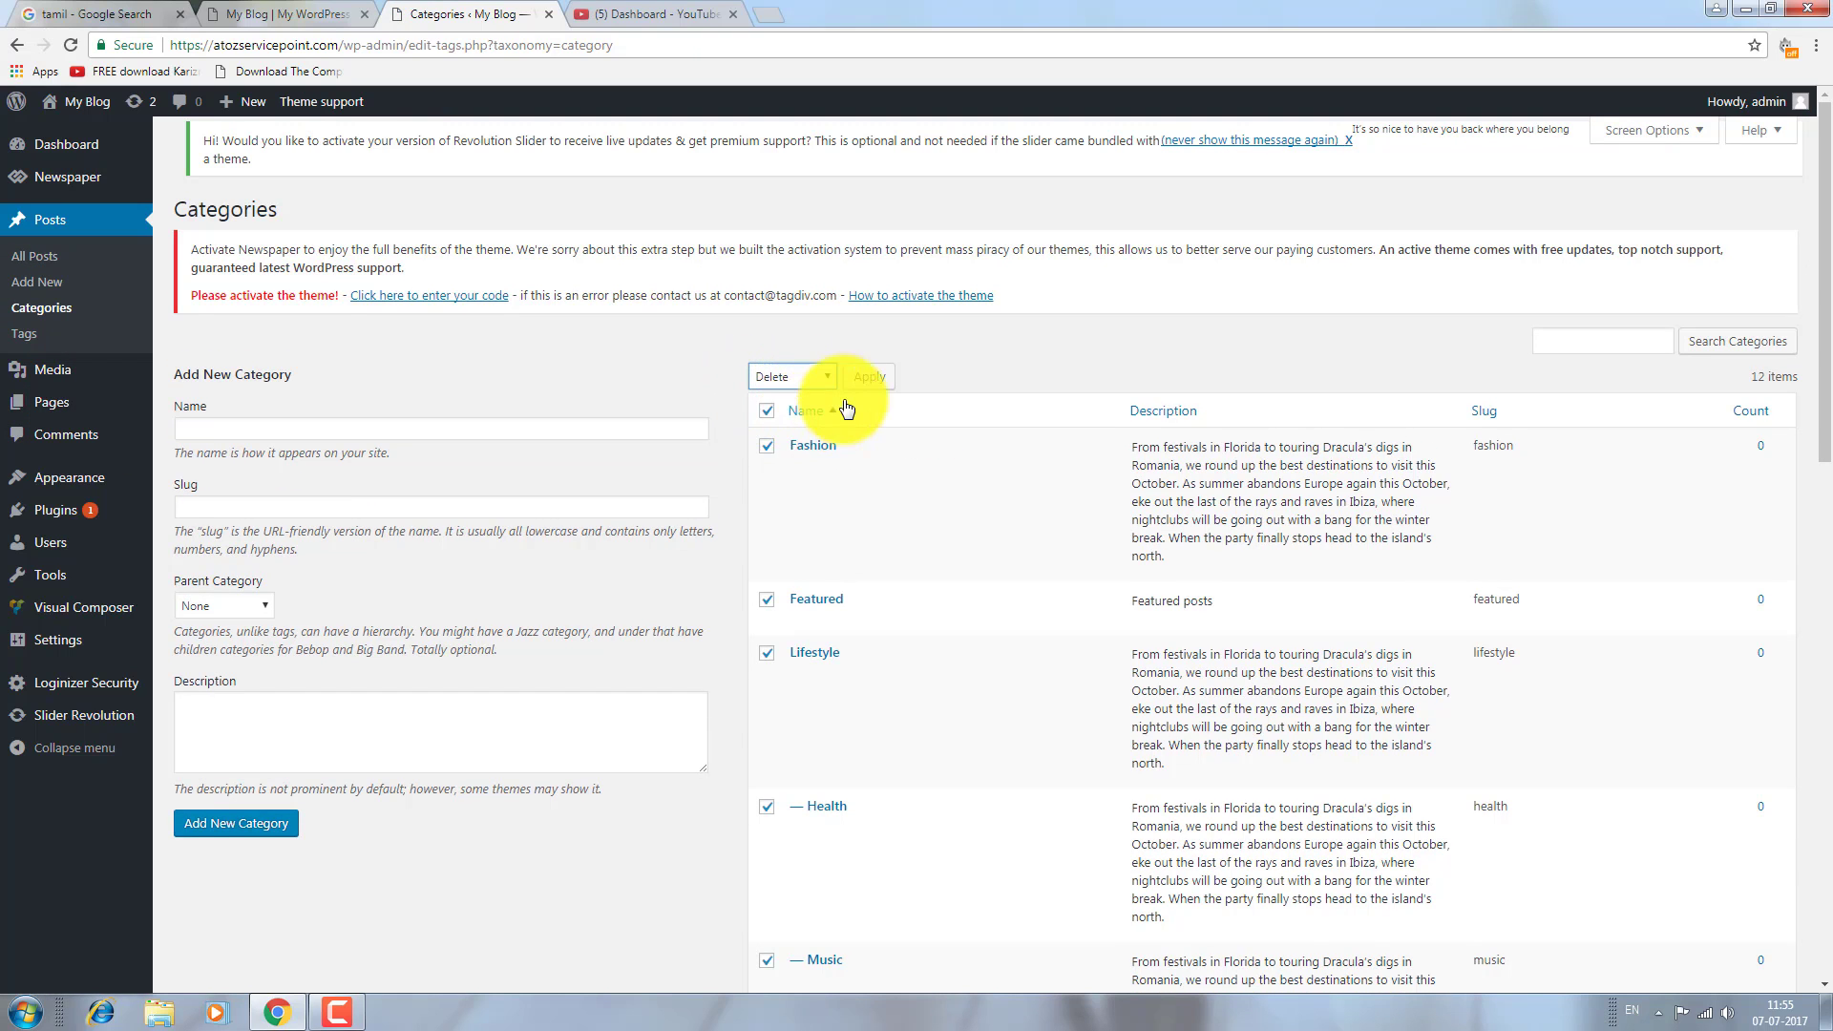
left_click(866, 376)
scroll(826, 458, "down", 3)
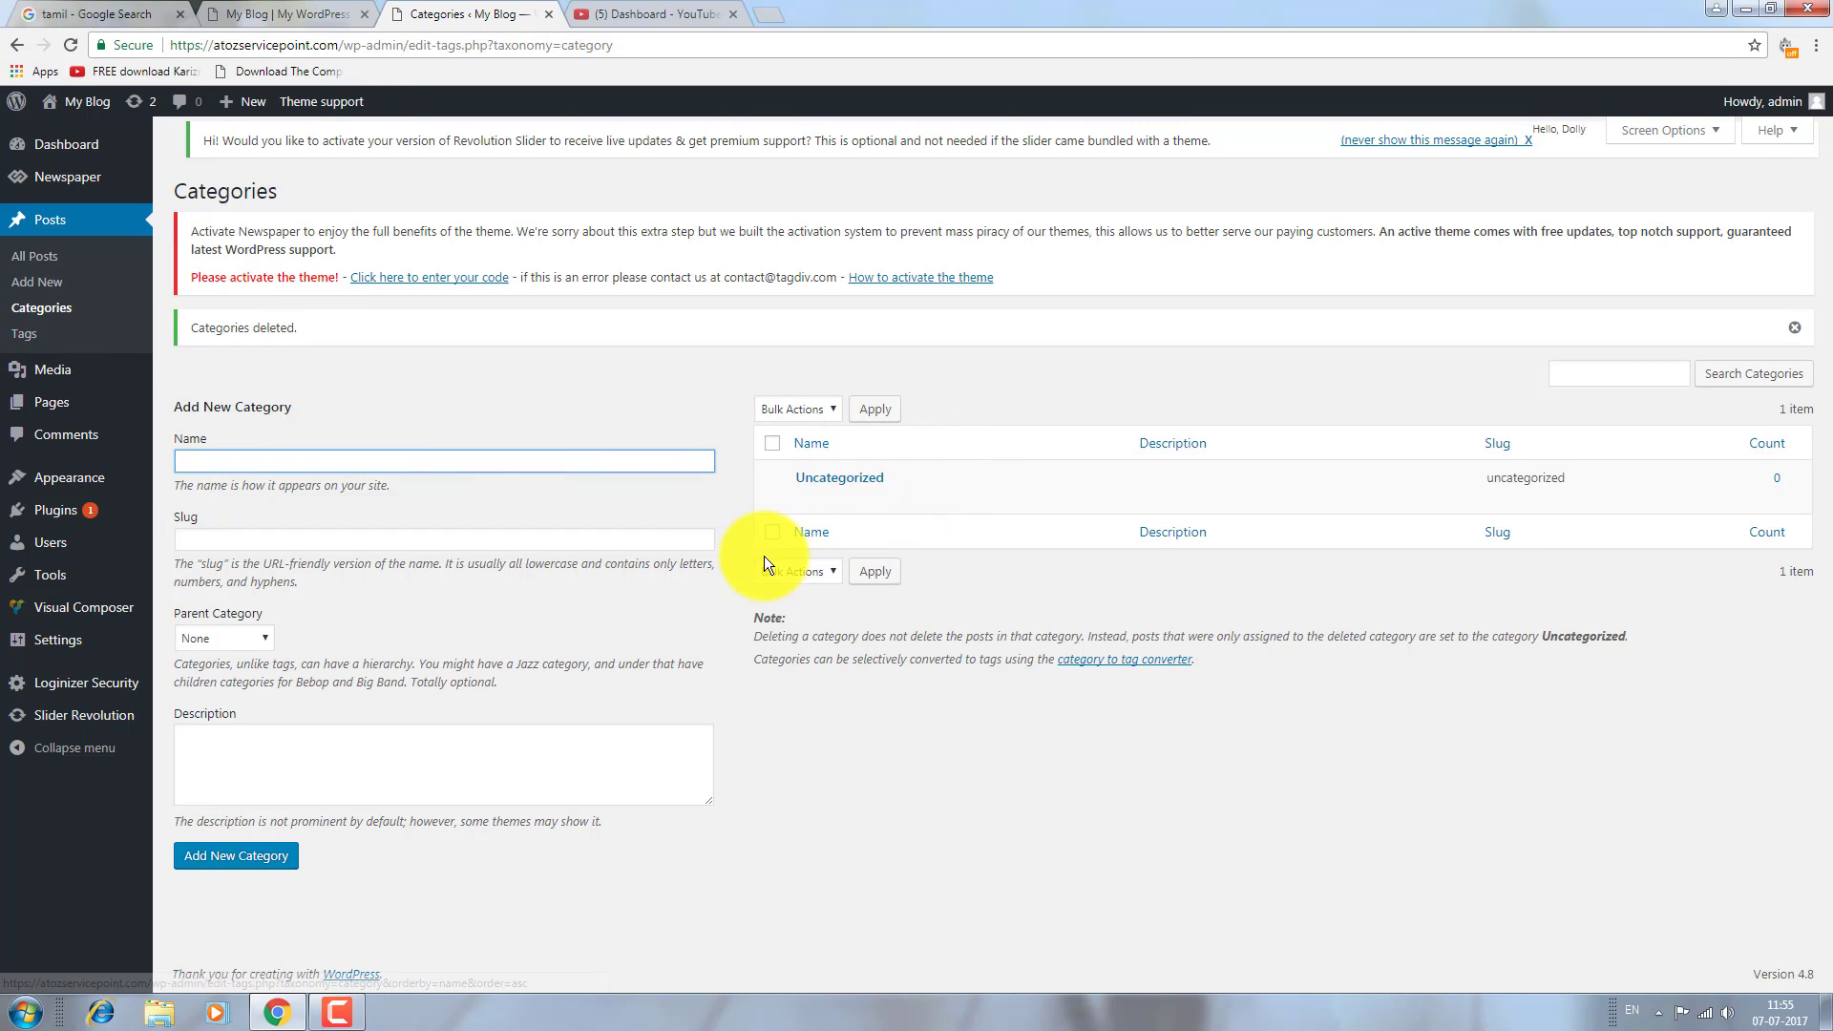
mouse_move(99, 462)
left_click(33, 335)
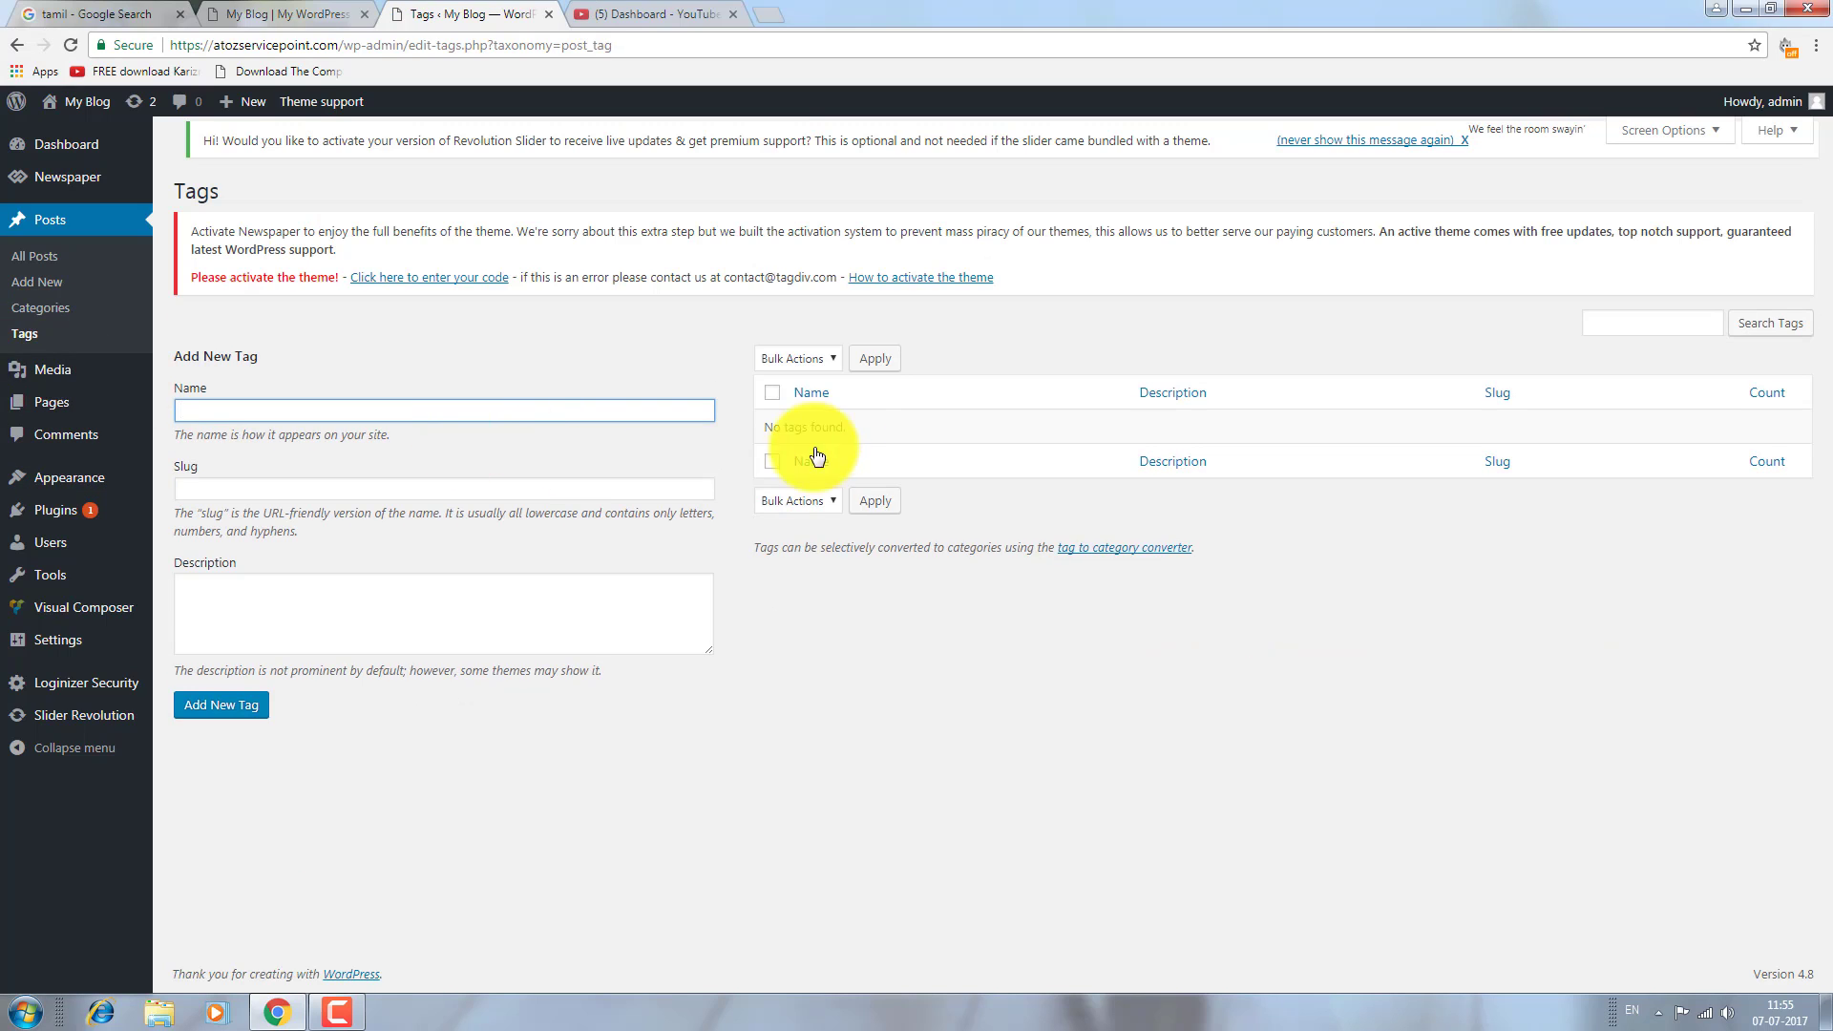
Open the media library, filter it to Images, and switch it to the list view.
left_click(45, 370)
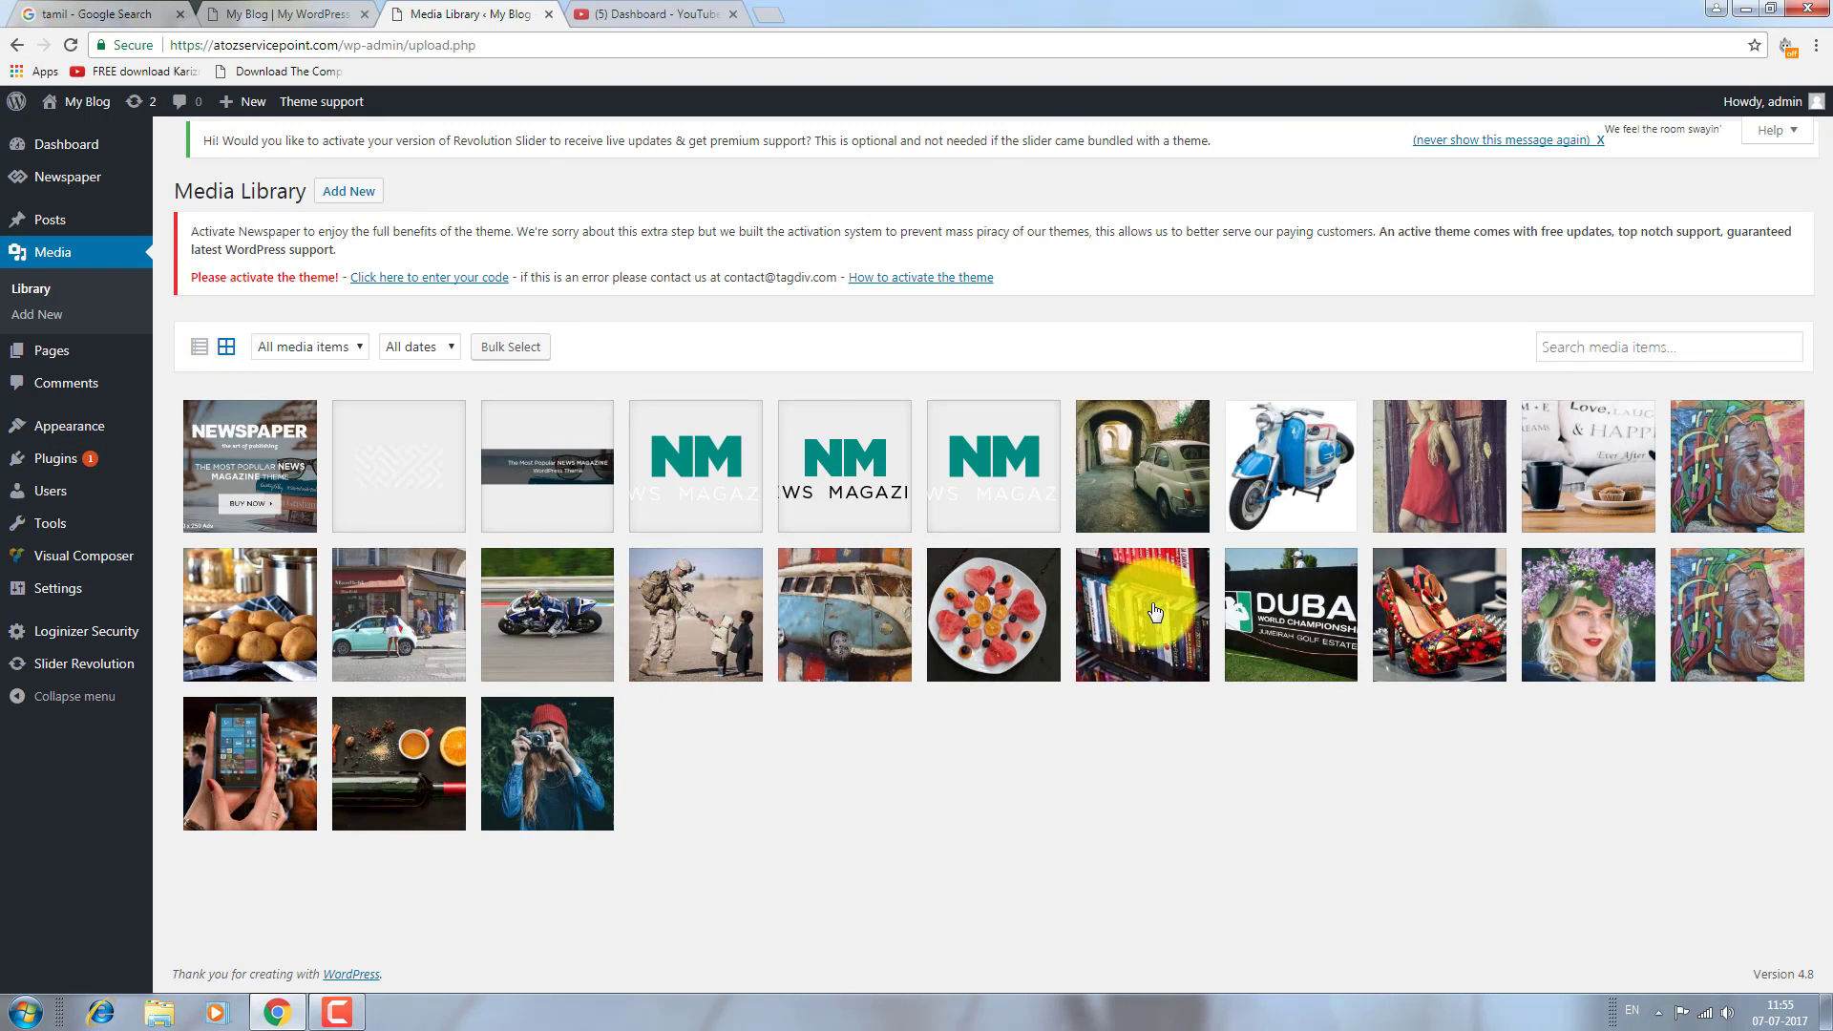
left_click(344, 353)
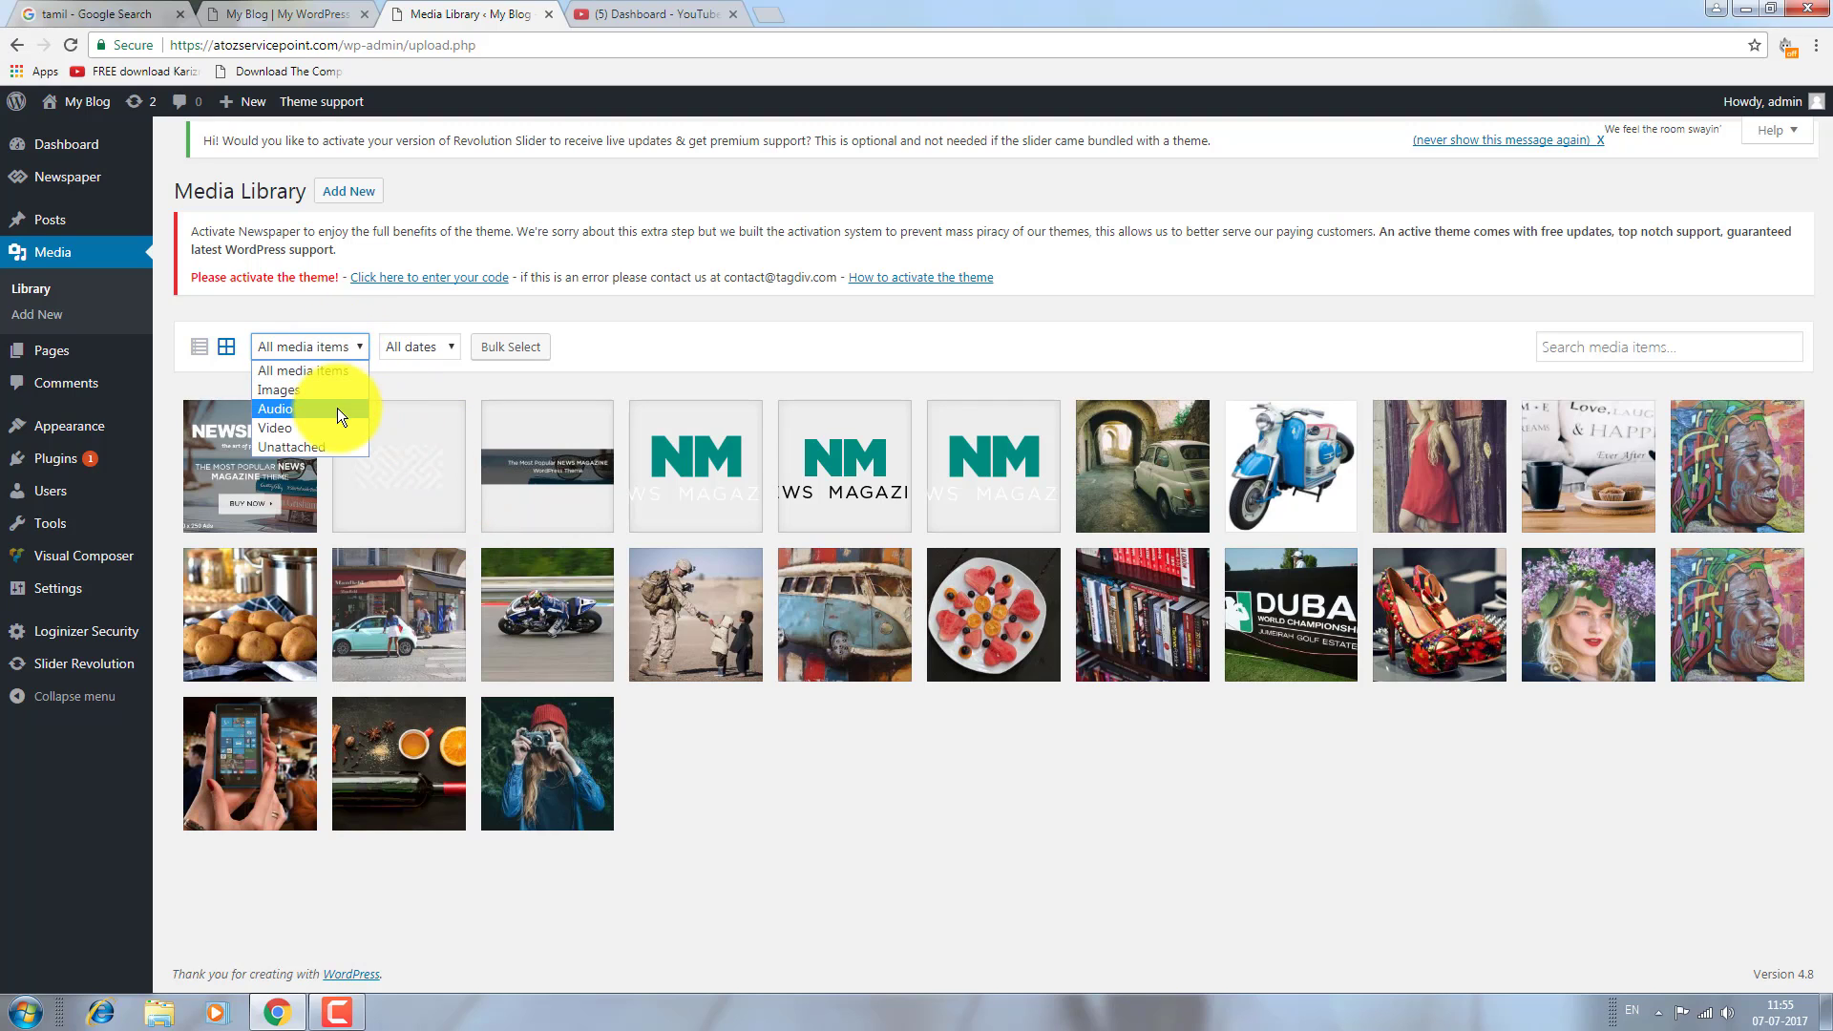
left_click(346, 391)
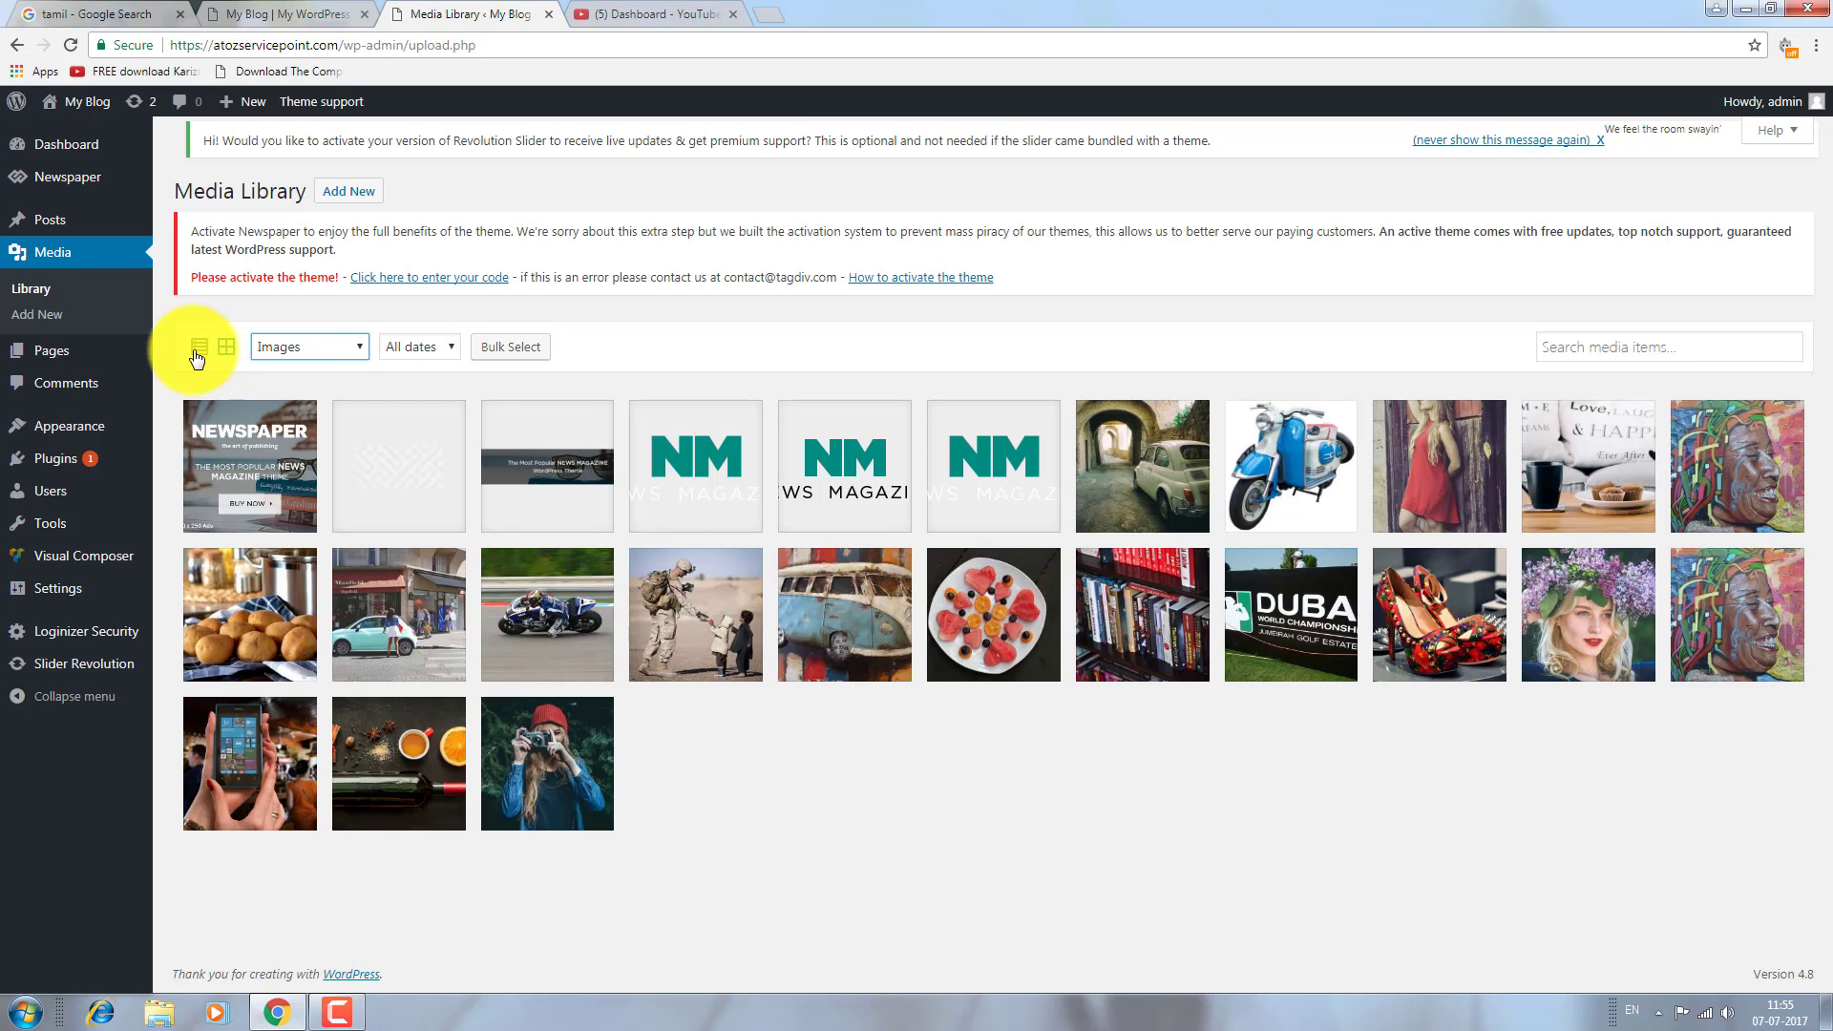
left_click(198, 349)
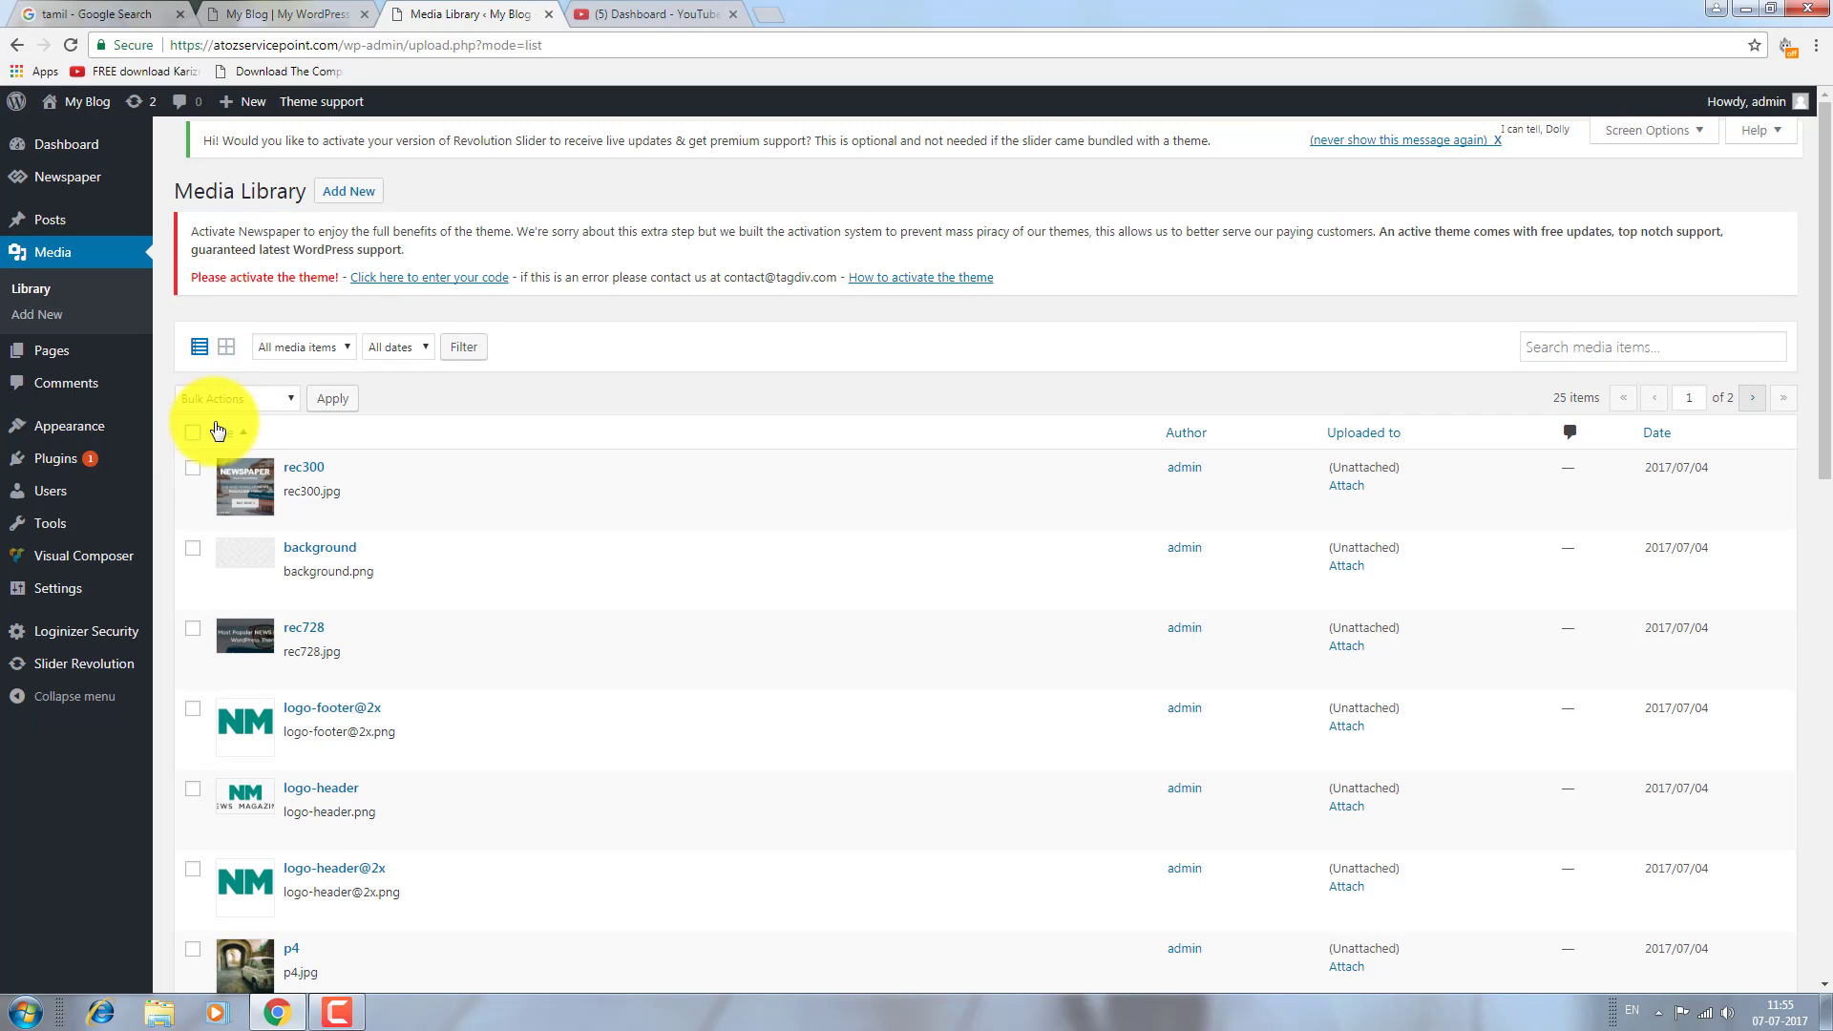
Permanently delete all media files on the first page of the media library.
left_click(192, 435)
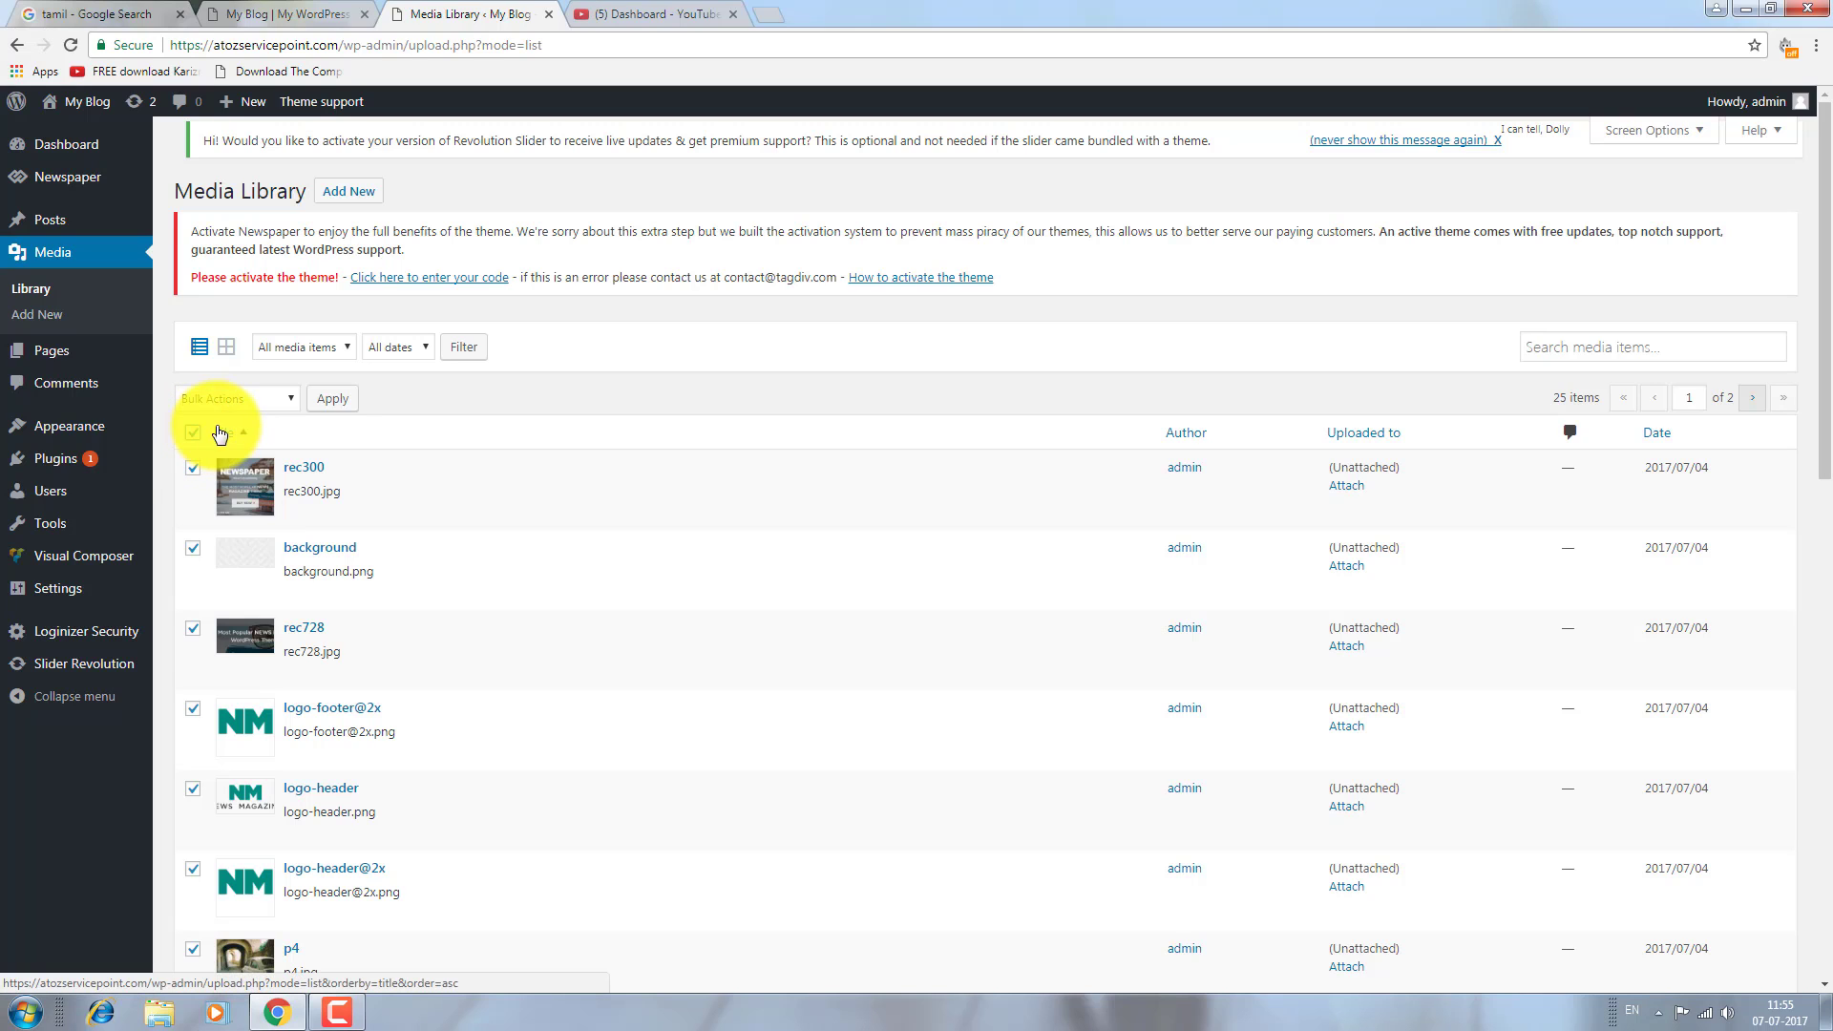
left_click(273, 395)
left_click(275, 427)
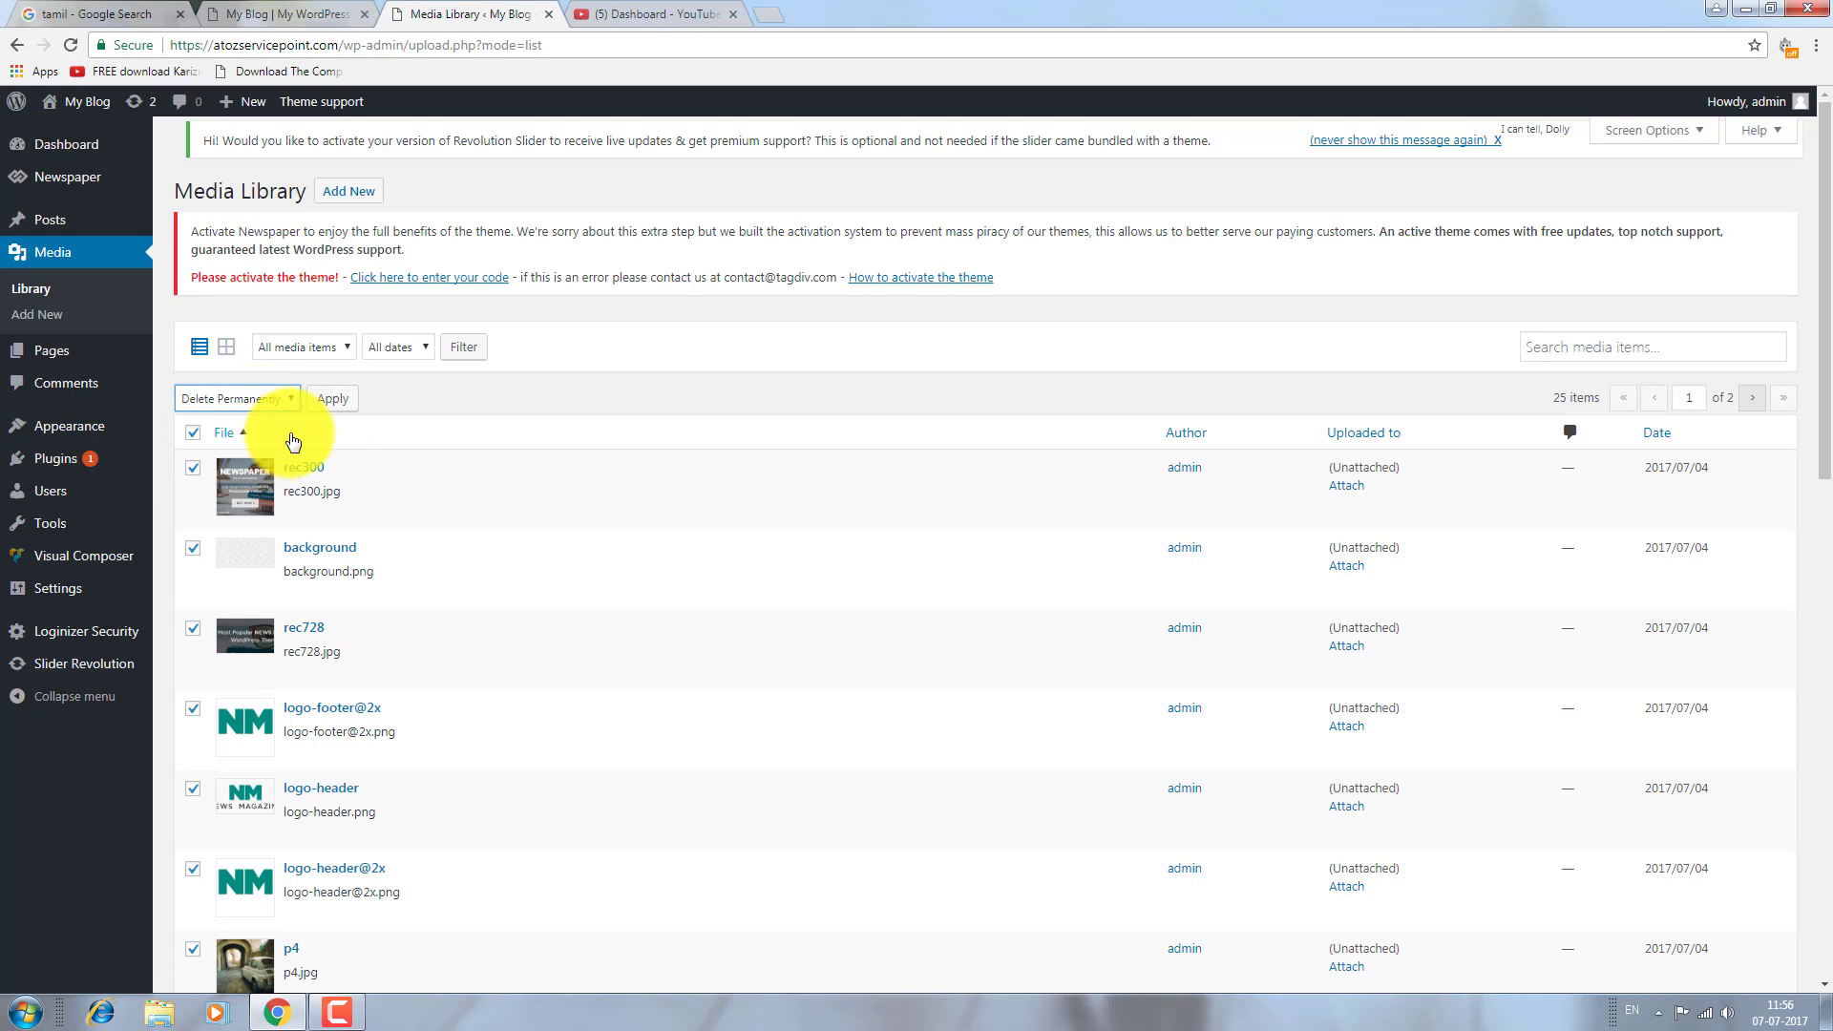
left_click(334, 398)
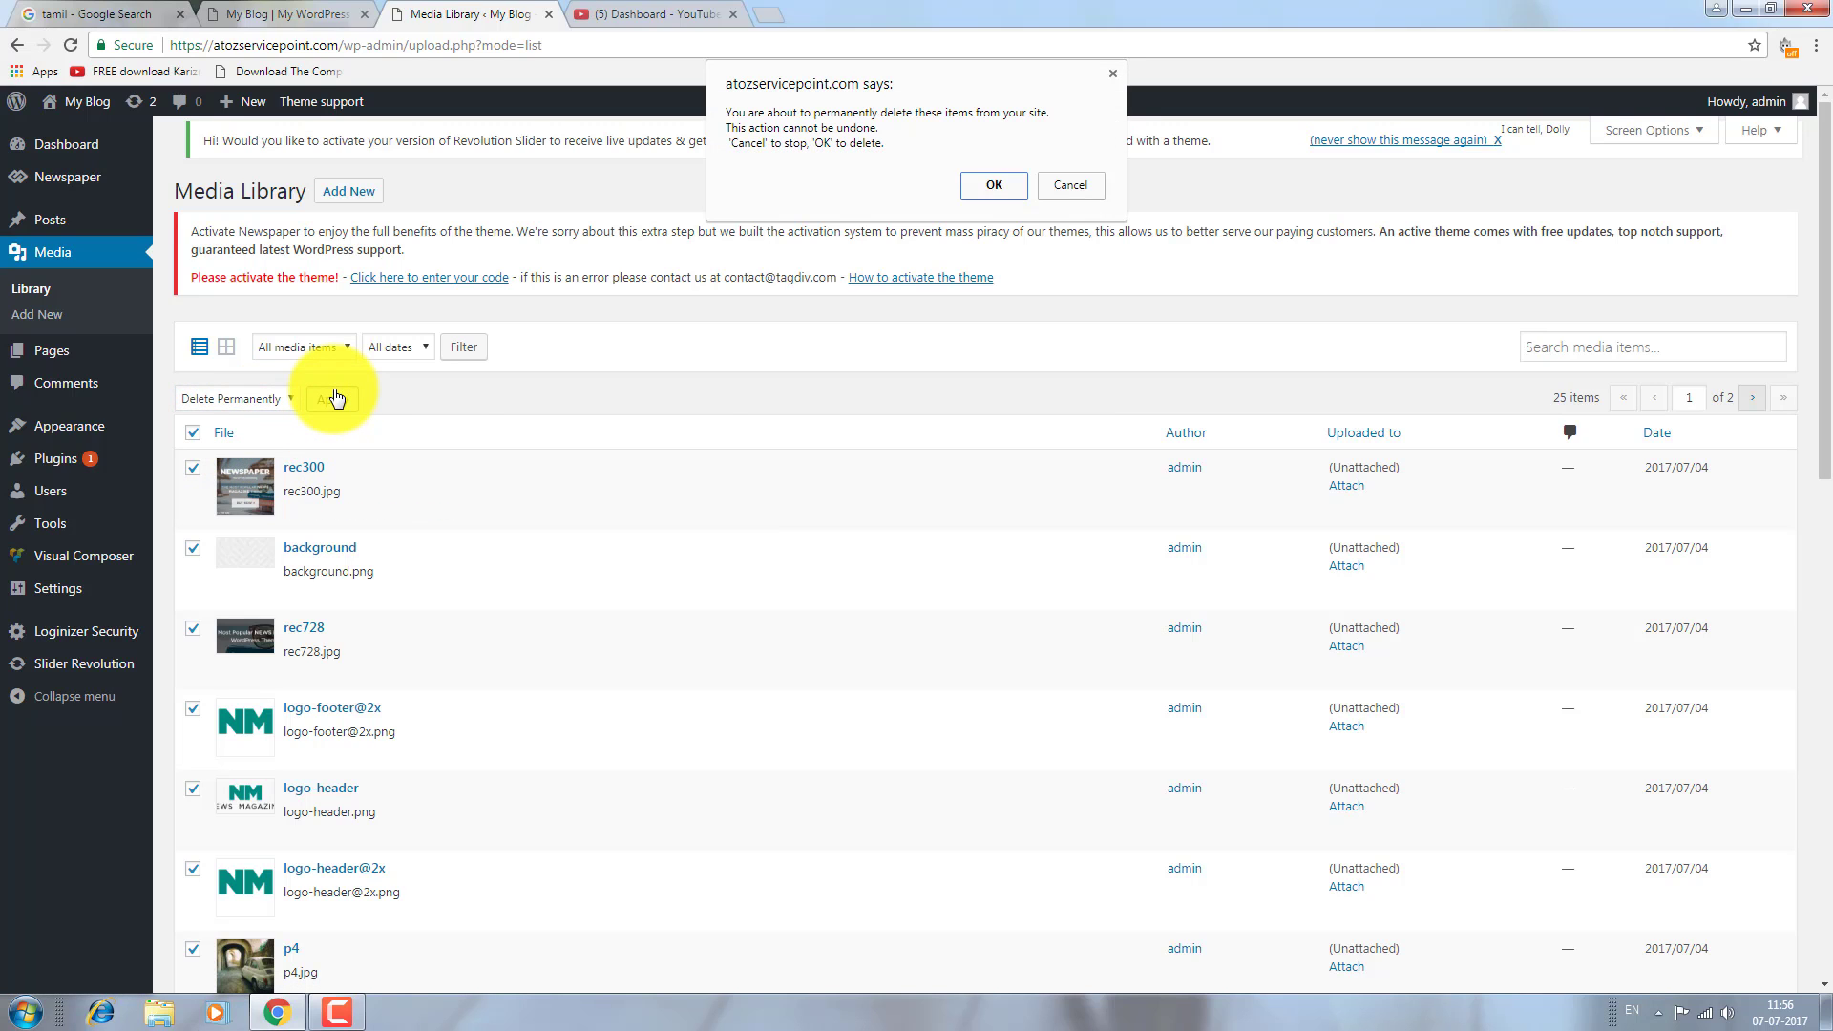
left_click(990, 187)
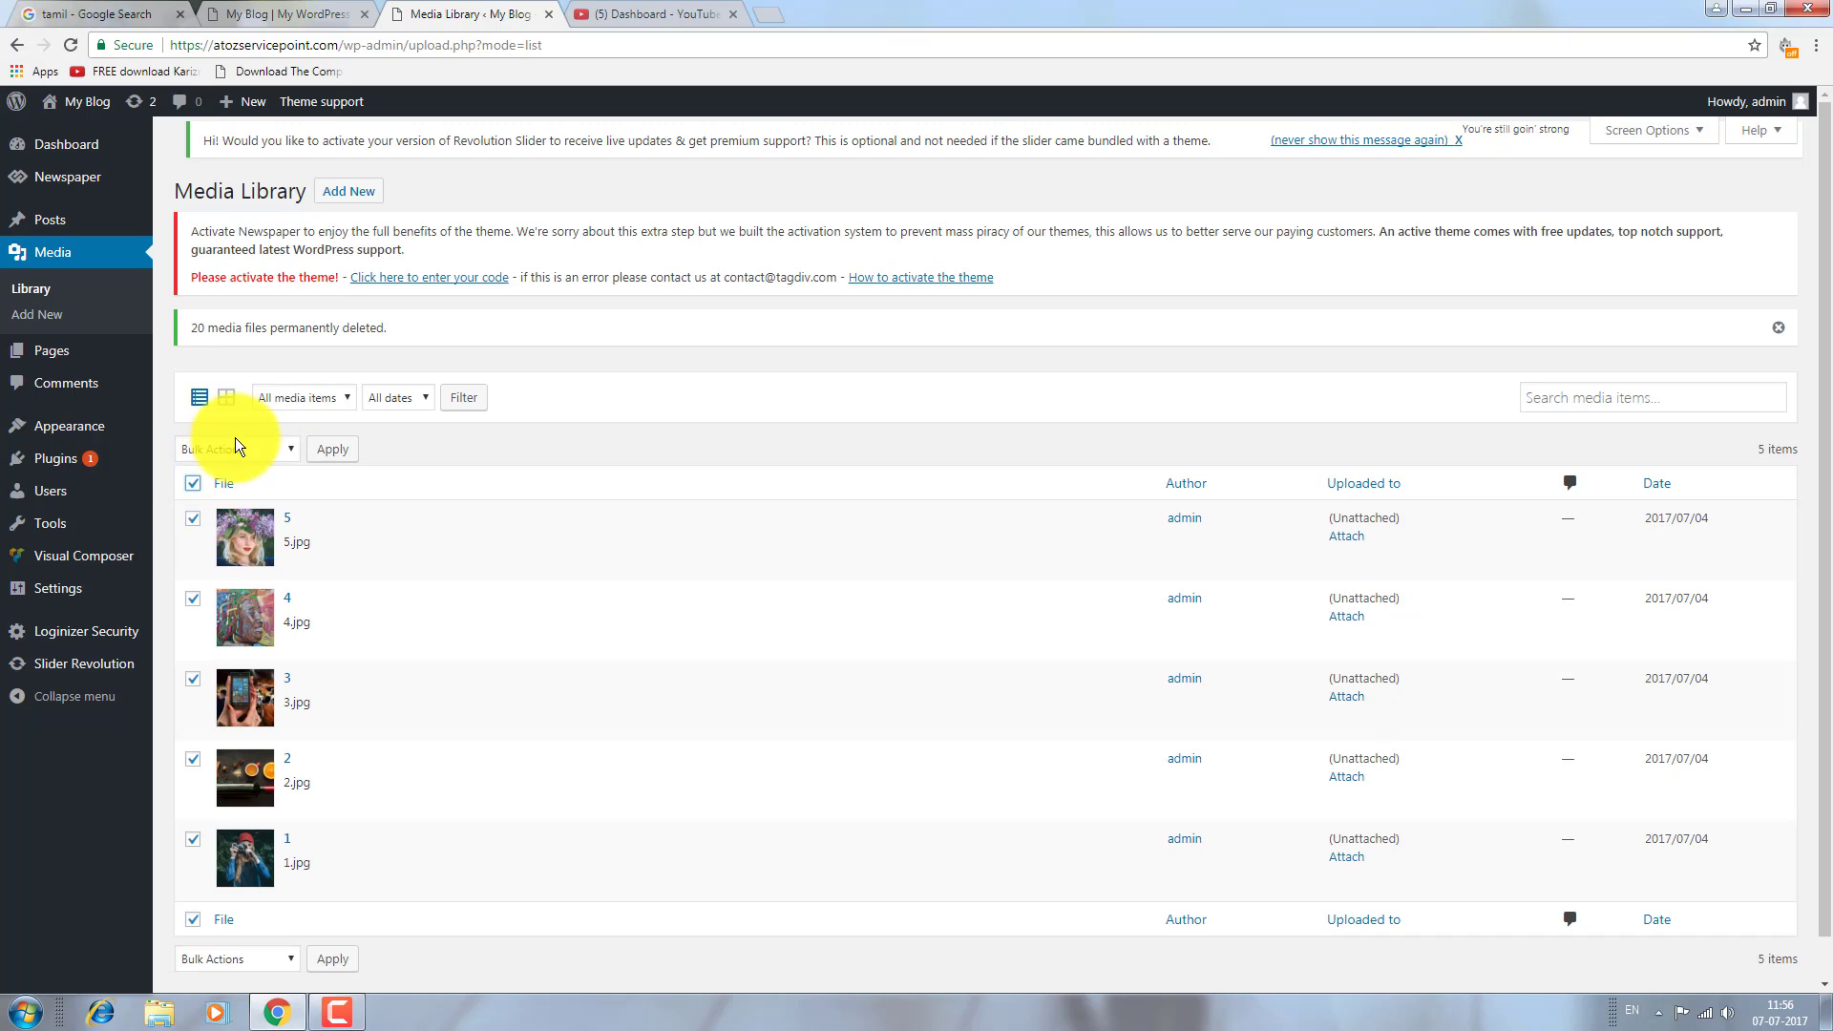
Permanently delete the remaining media files, 1.jpg to 5.jpg.
left_click(235, 447)
left_click(253, 482)
left_click(332, 452)
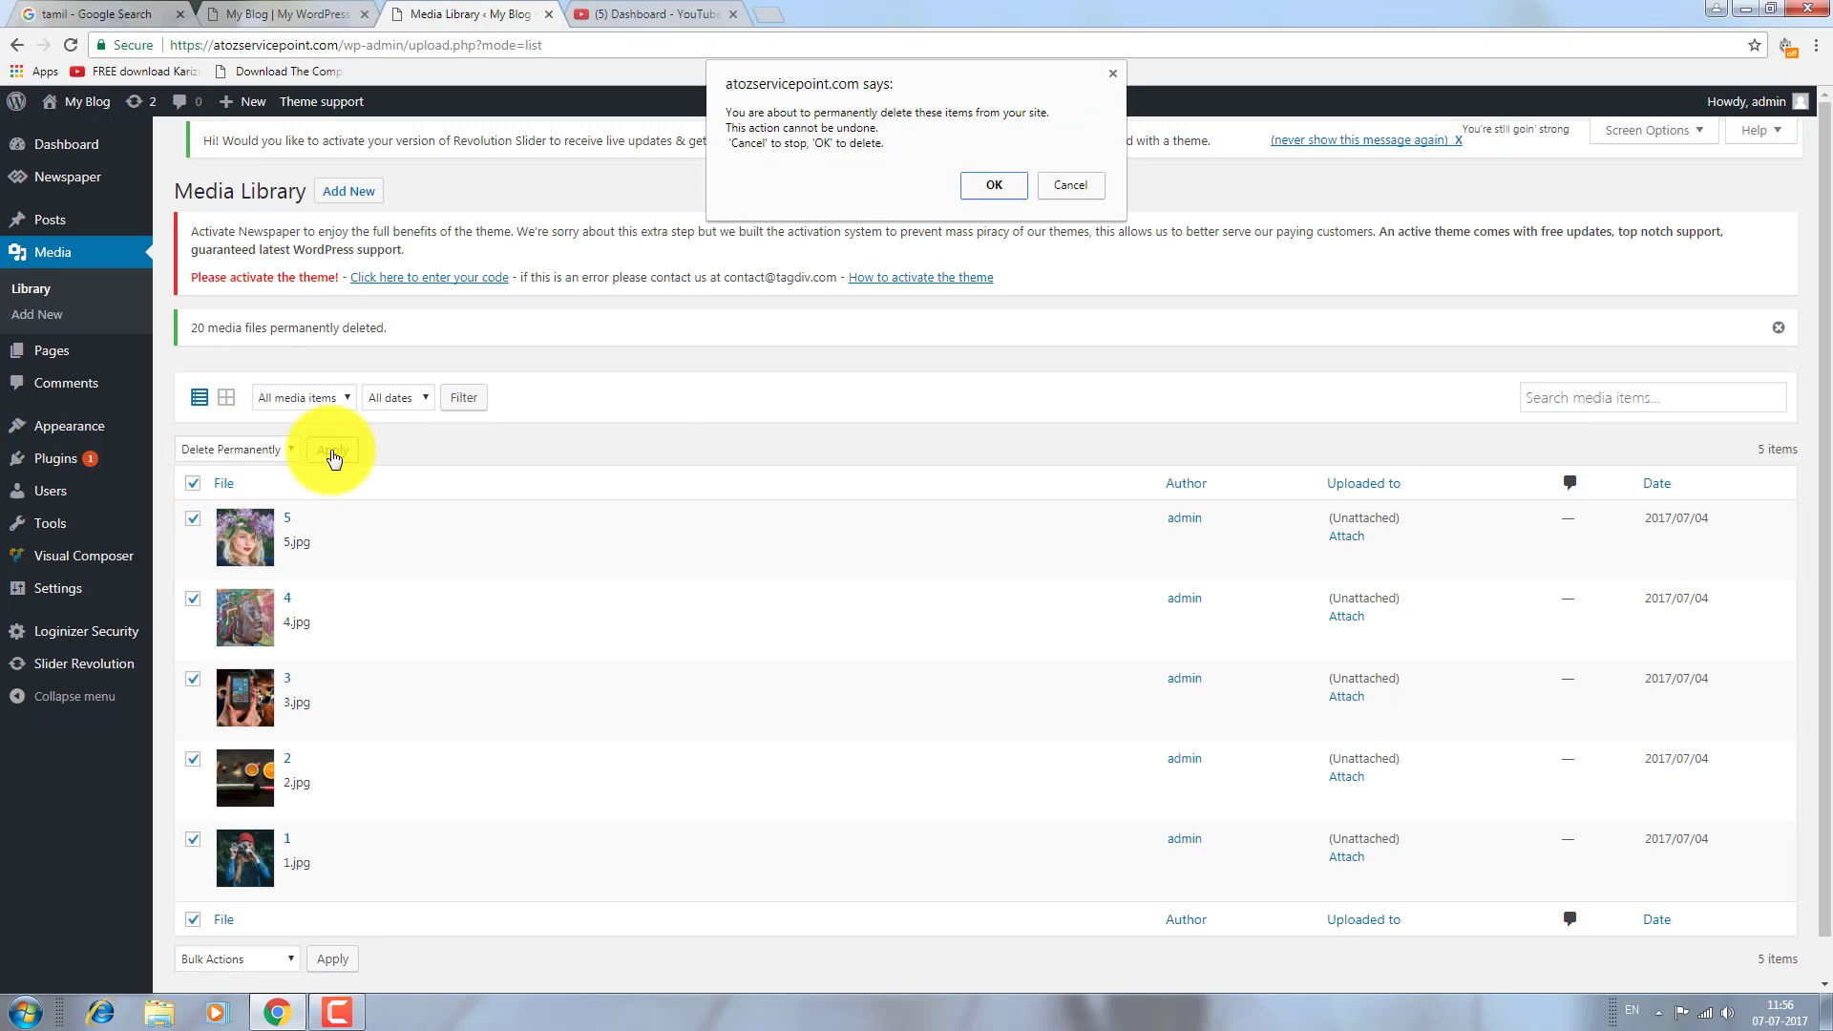
left_click(994, 186)
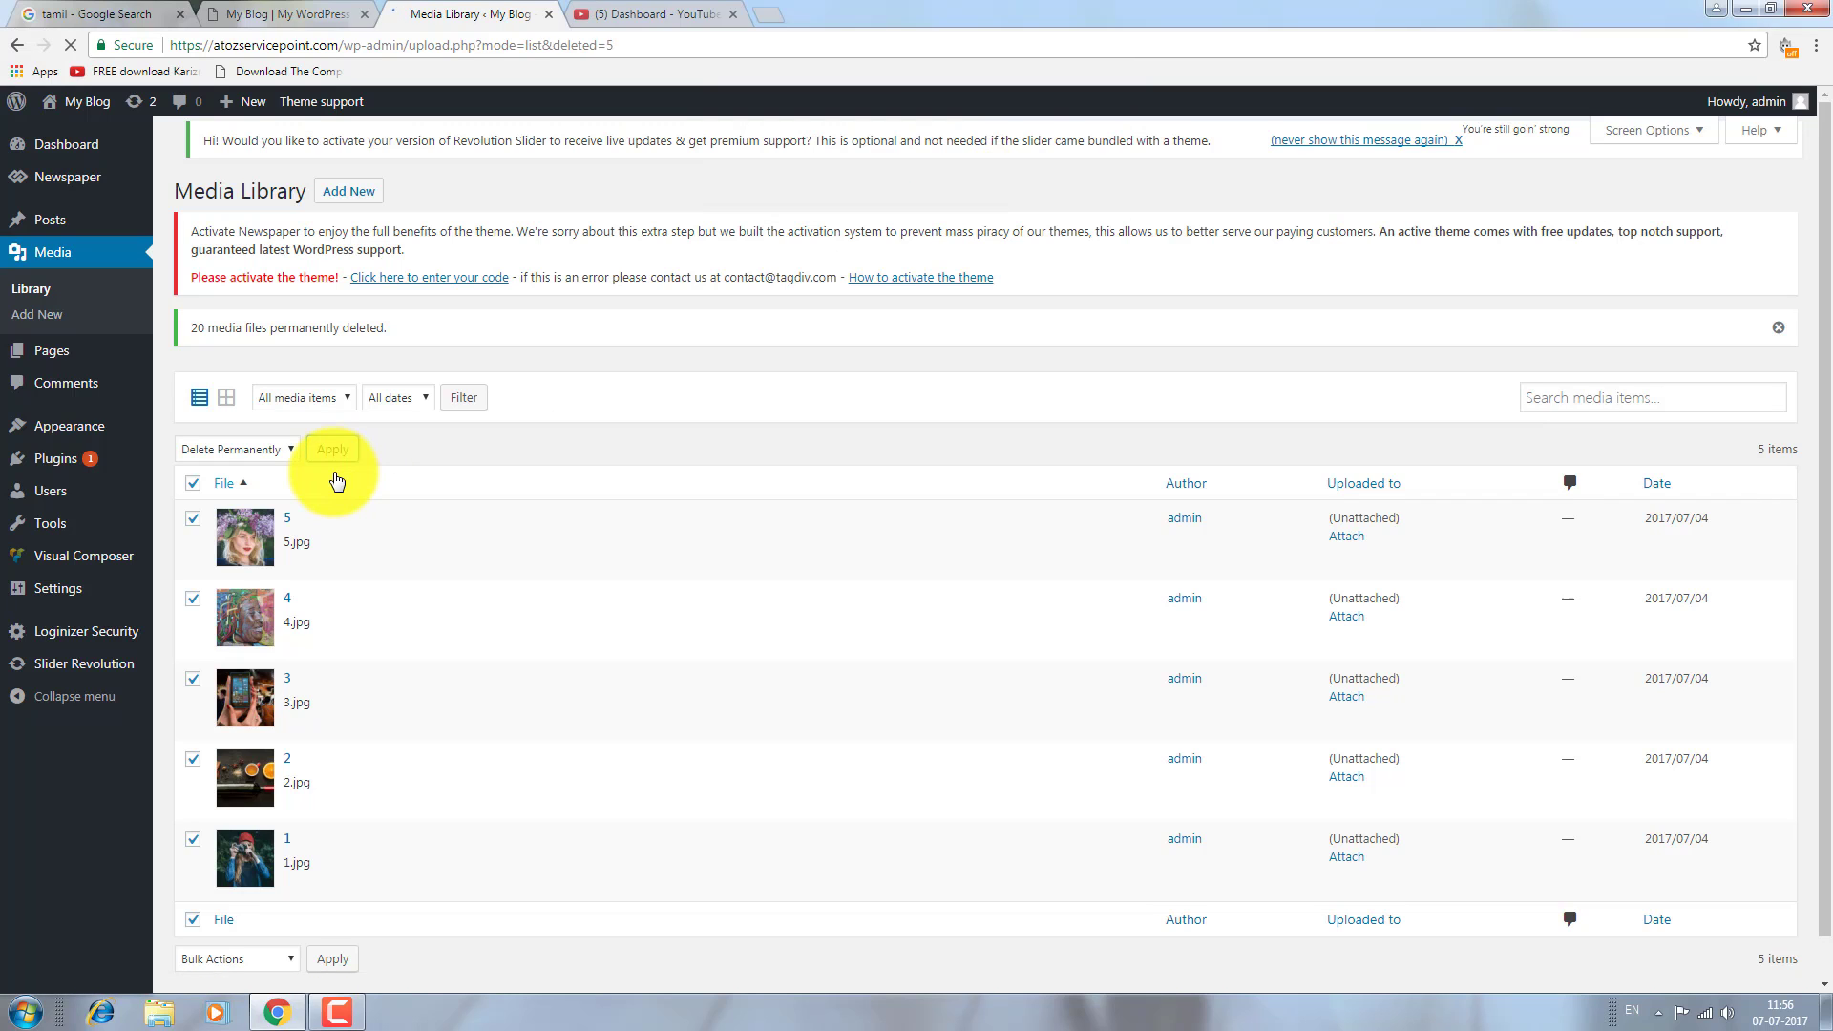
Move all the site's pages, Home and Sample Page, to the trash.
mouse_move(43, 349)
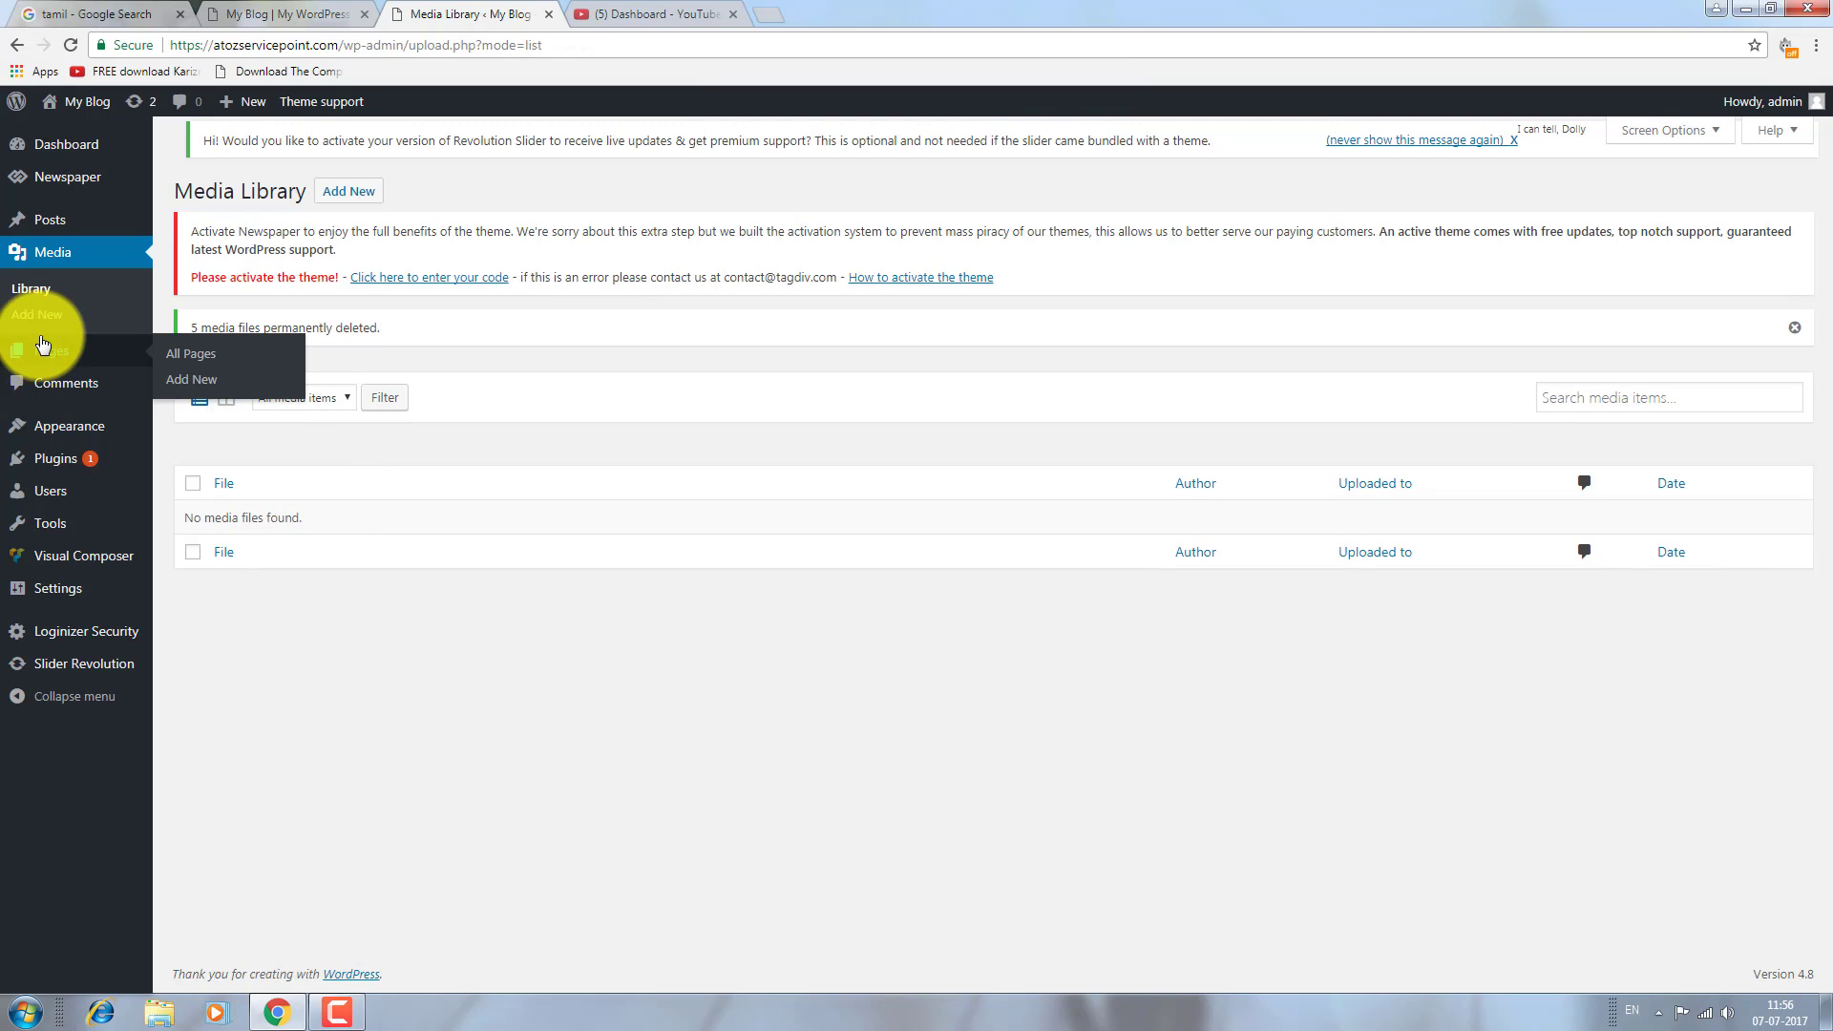
left_click(203, 359)
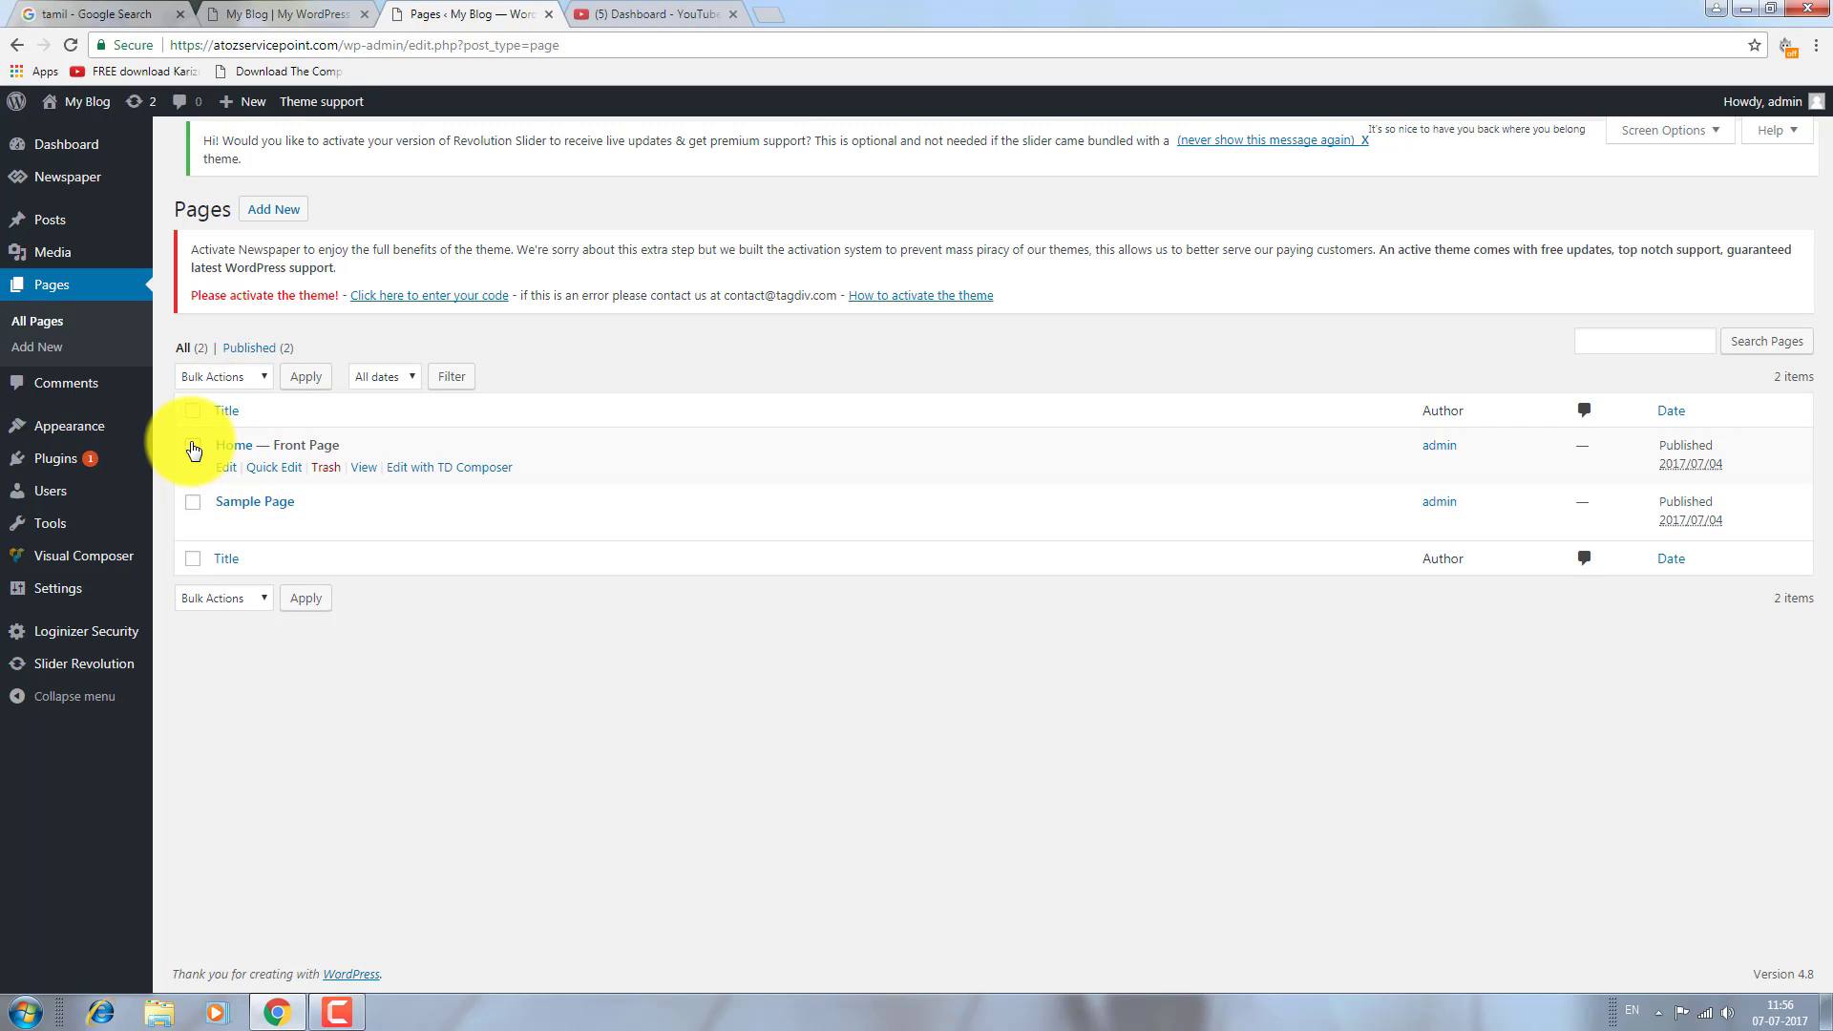
left_click(193, 411)
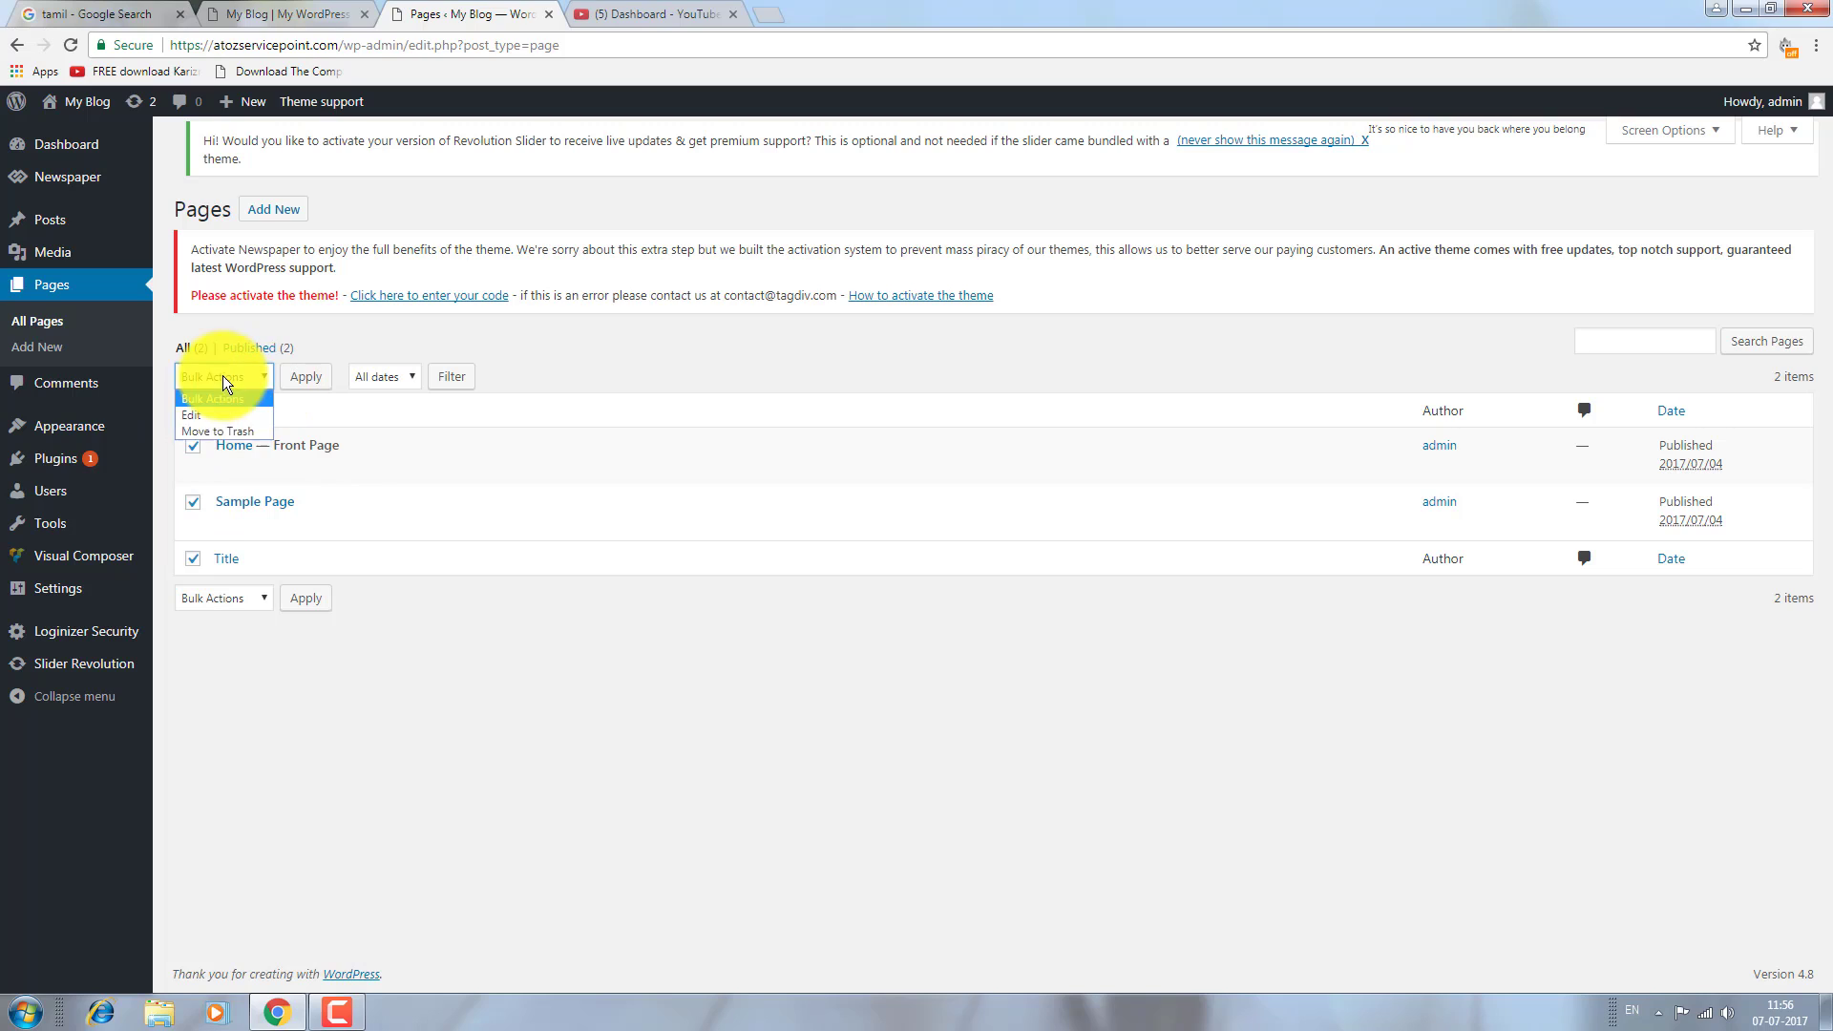
left_click(225, 431)
left_click(301, 378)
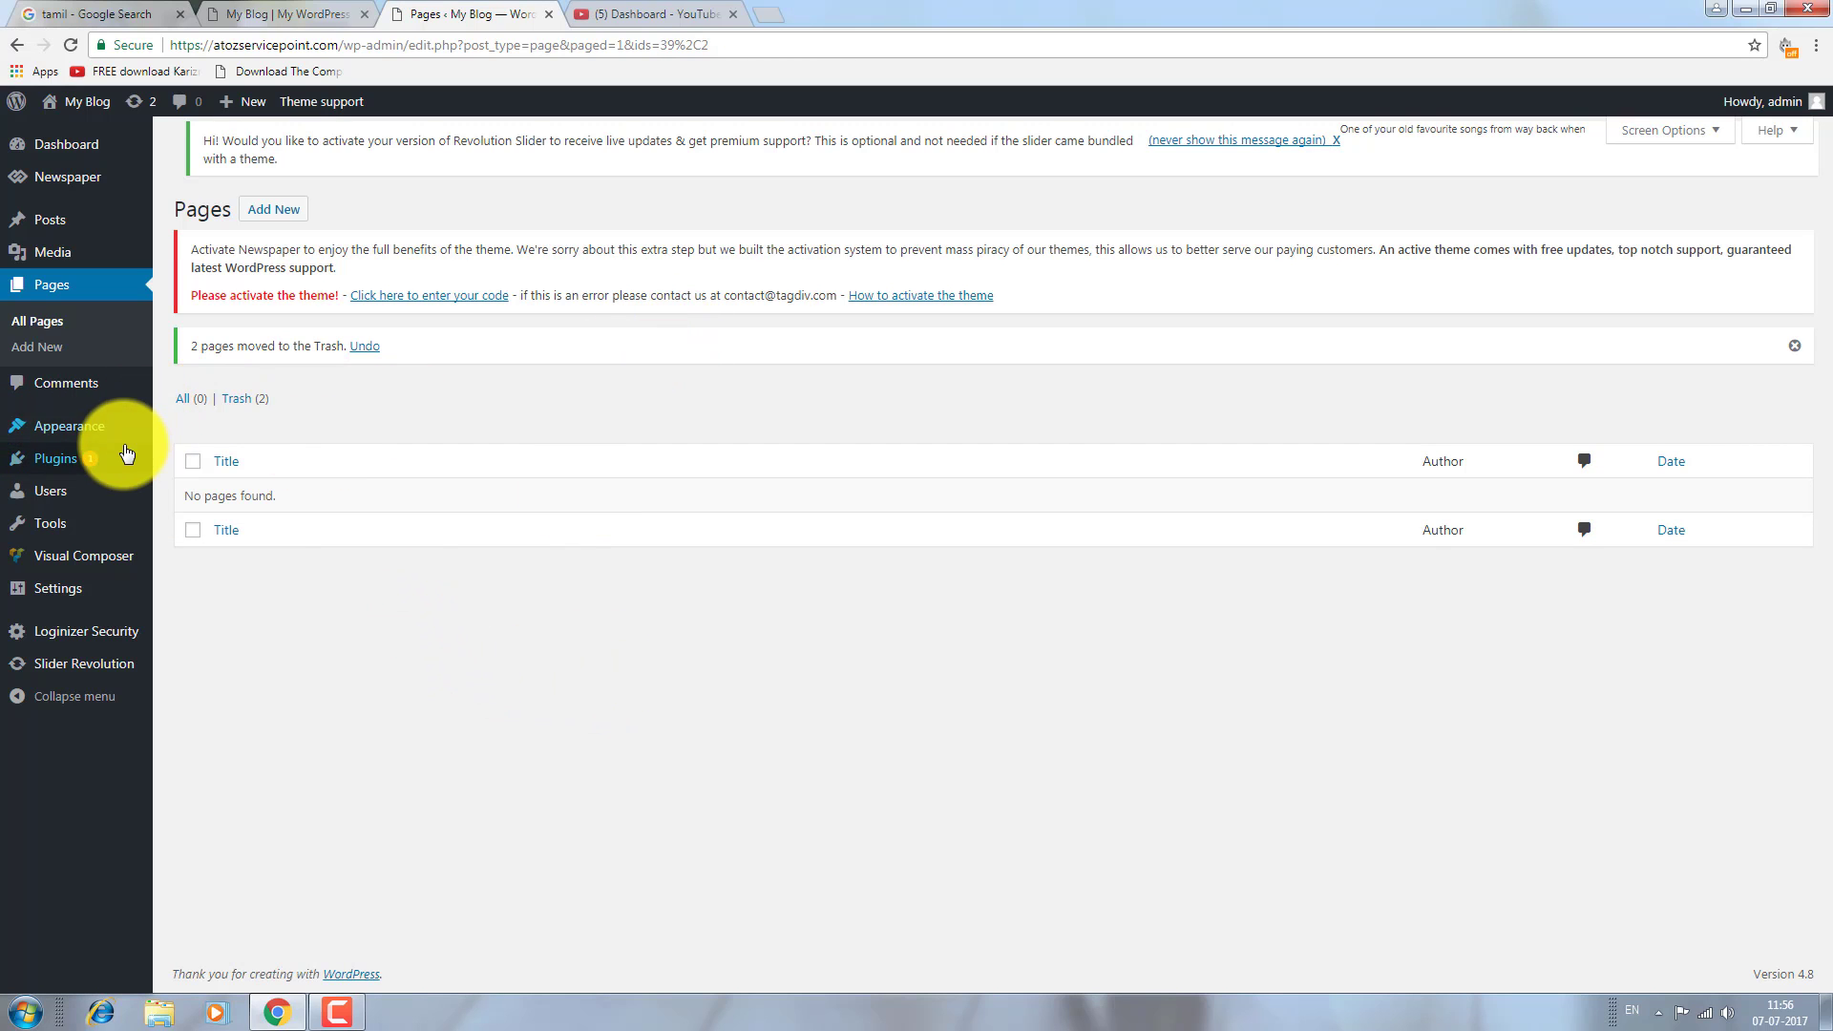
Reload the live site's home page and examine its content area, sidebar and main navigation menu for remaining demo content.
mouse_move(127, 453)
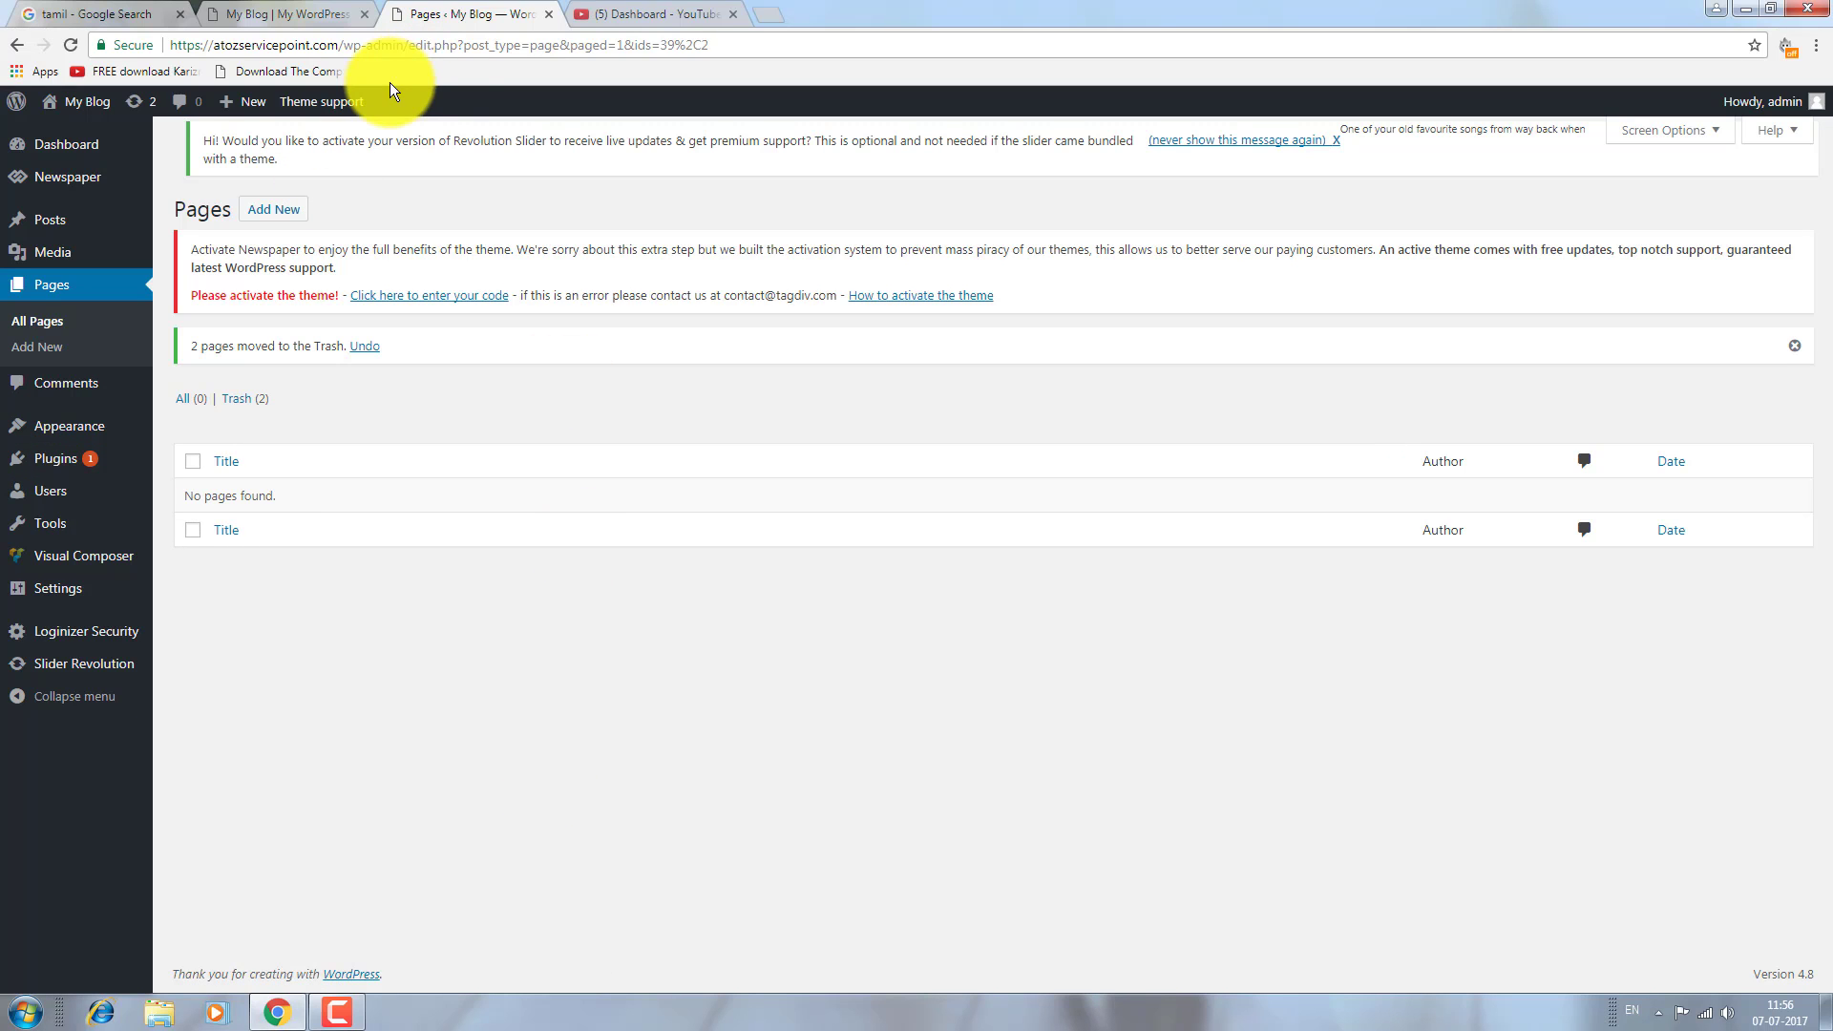
left_click(327, 13)
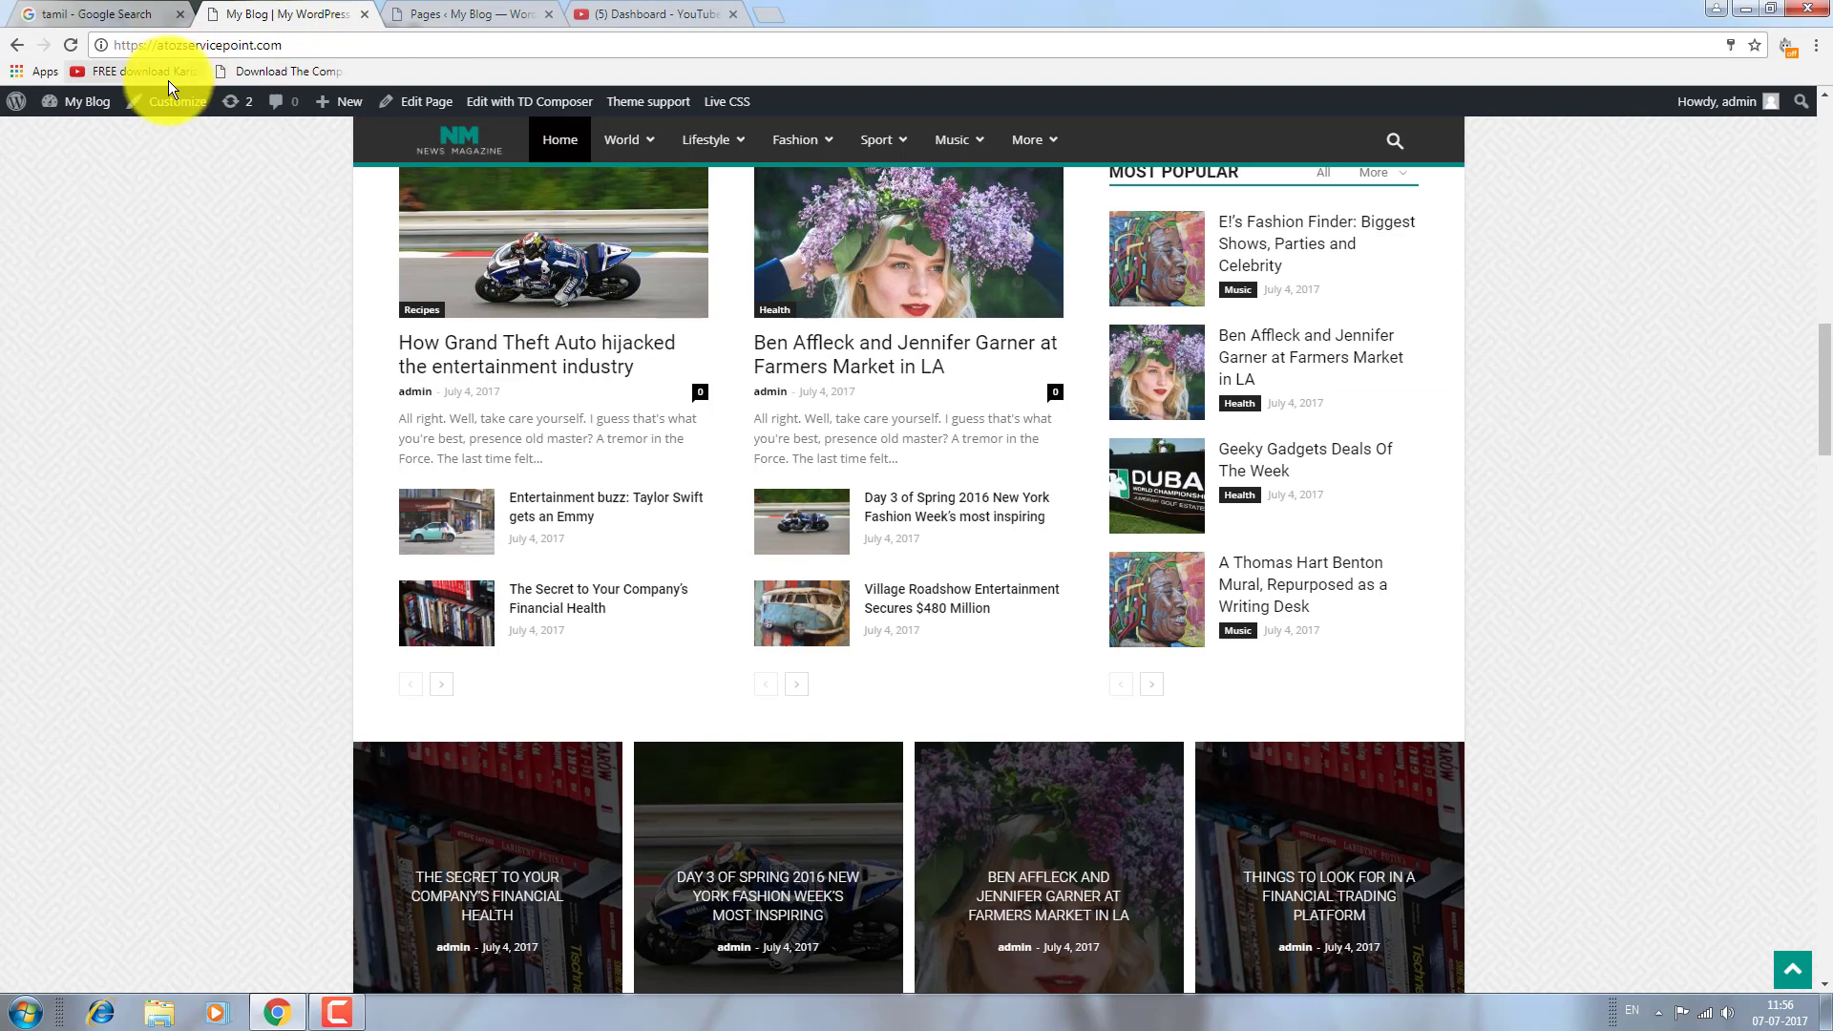
left_click(467, 151)
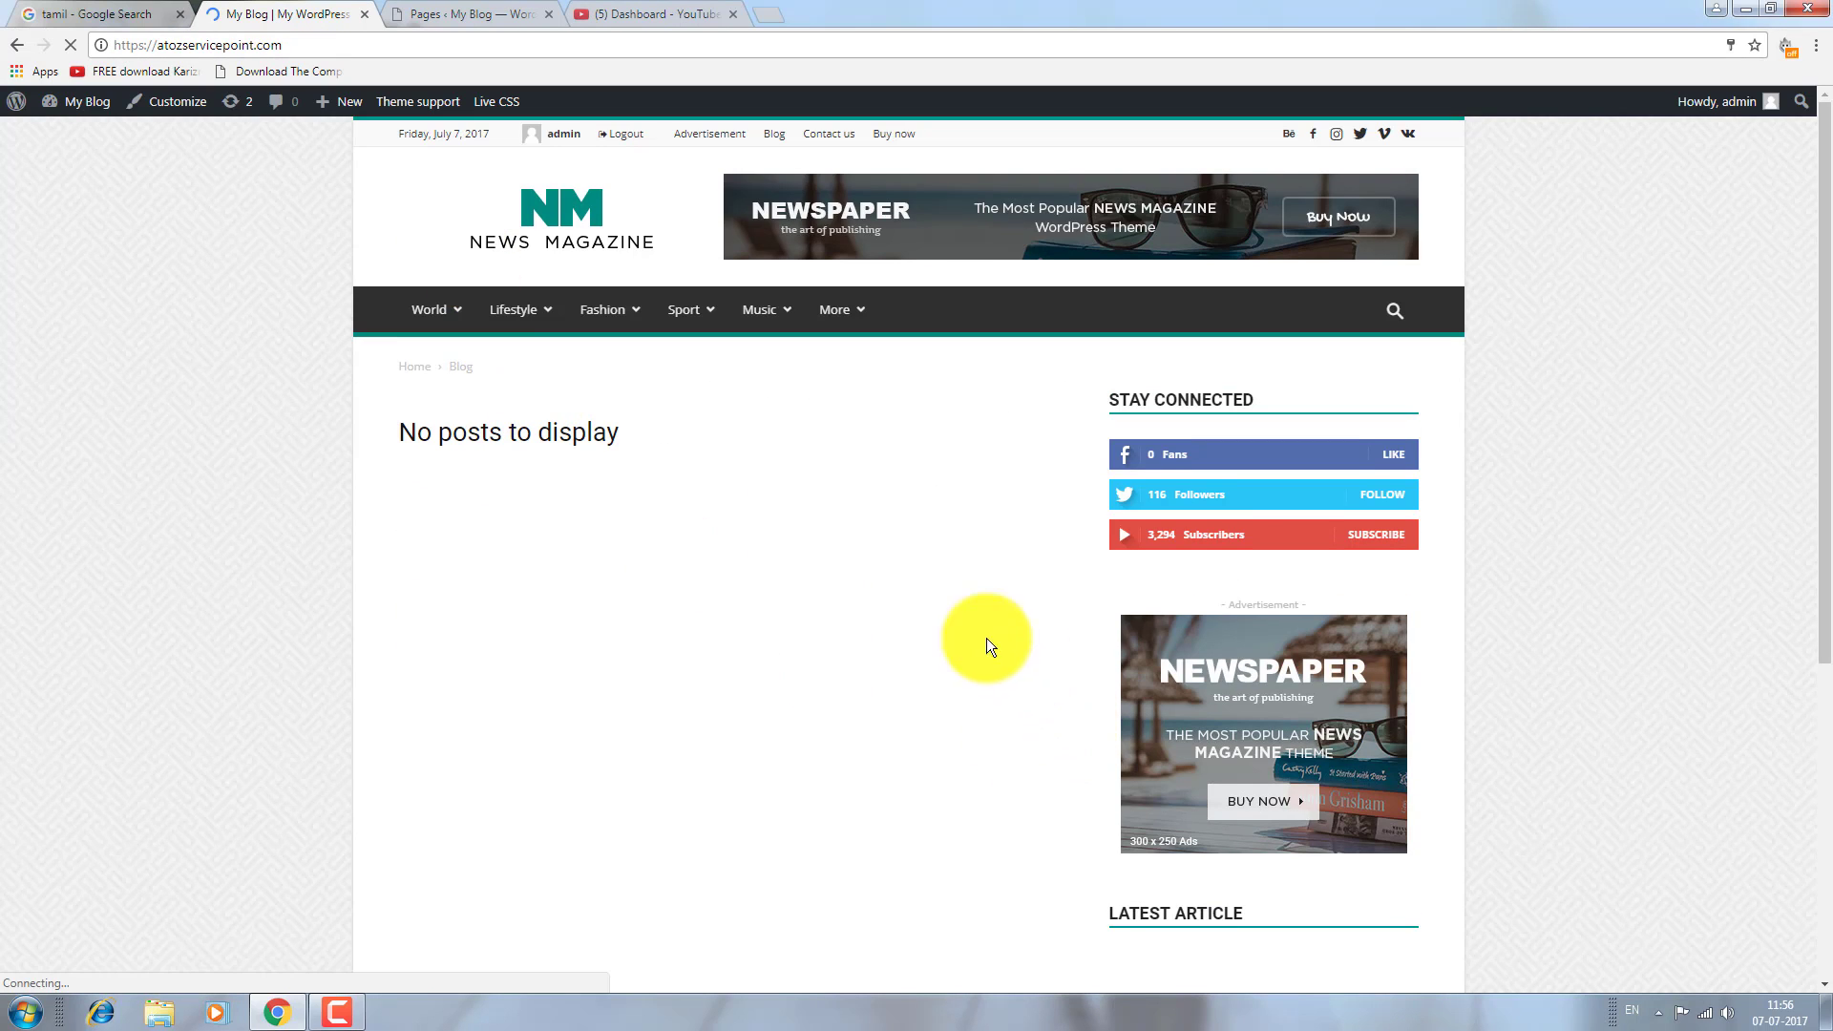
scroll(913, 578, "down", 5)
scroll(913, 578, "up", 4)
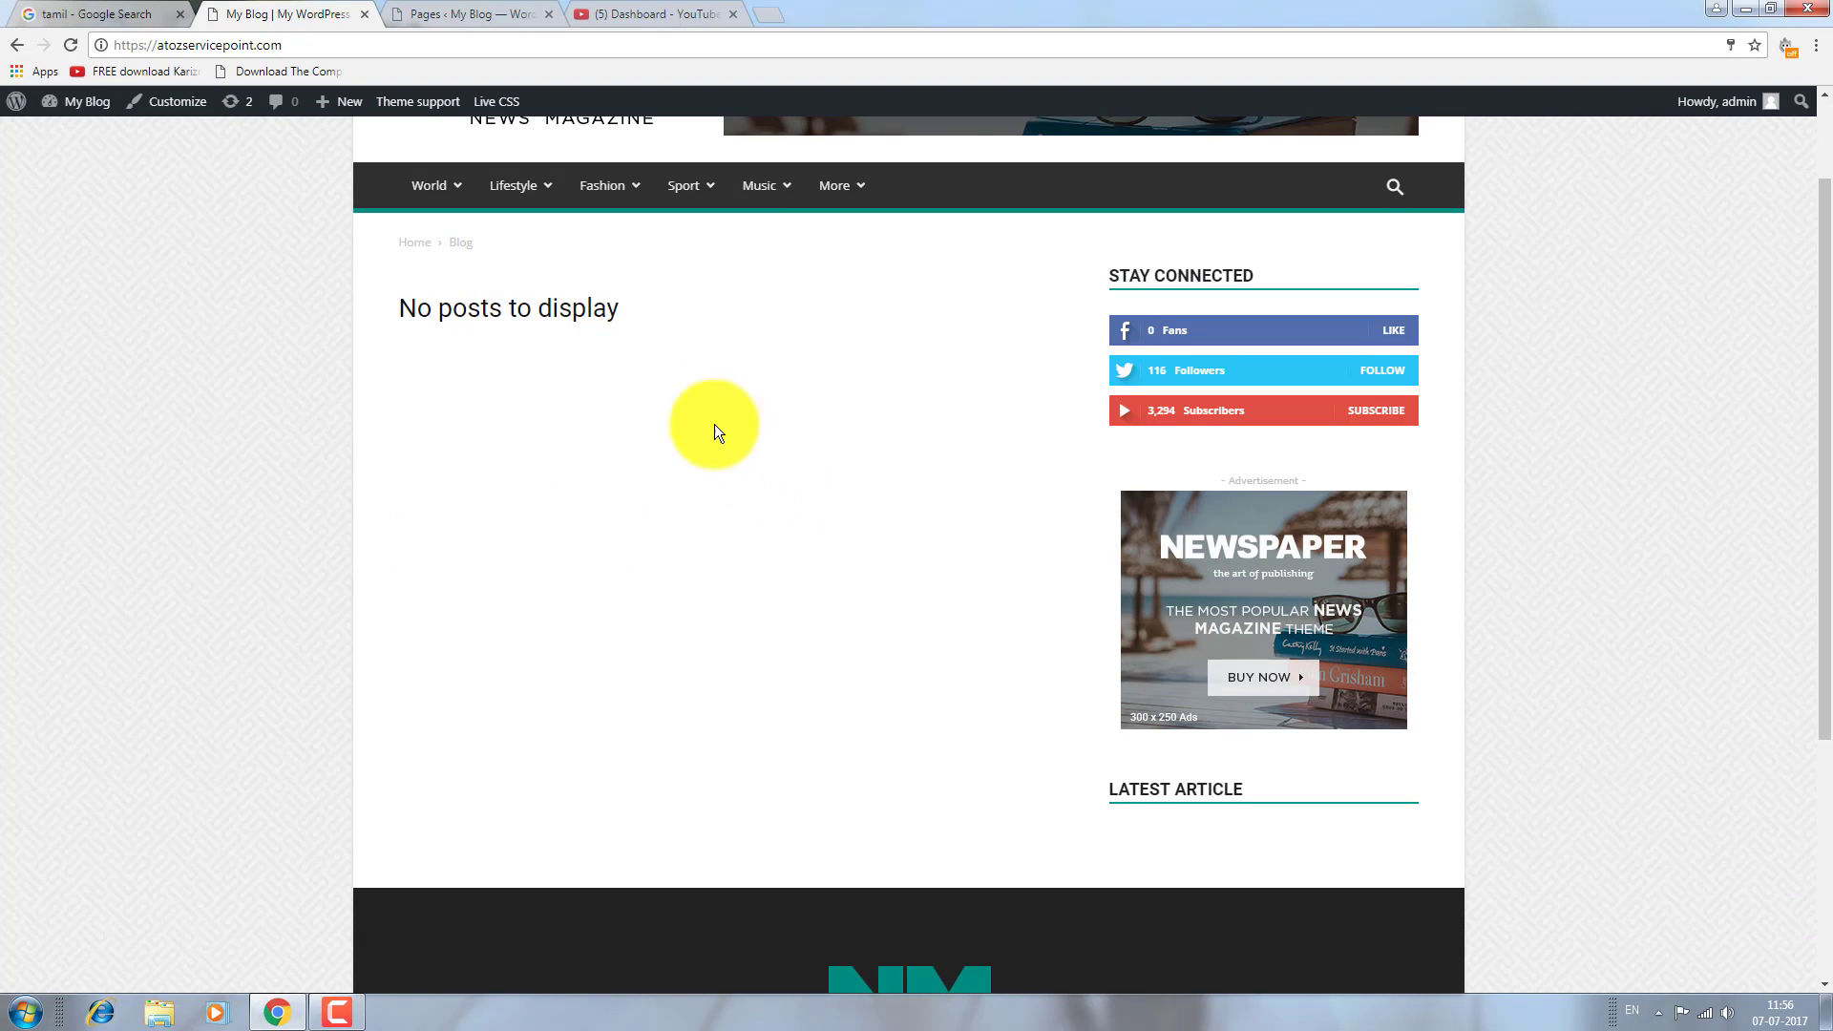
scroll(709, 415, "down", 1)
left_click_drag(1825, 424, 1821, 252)
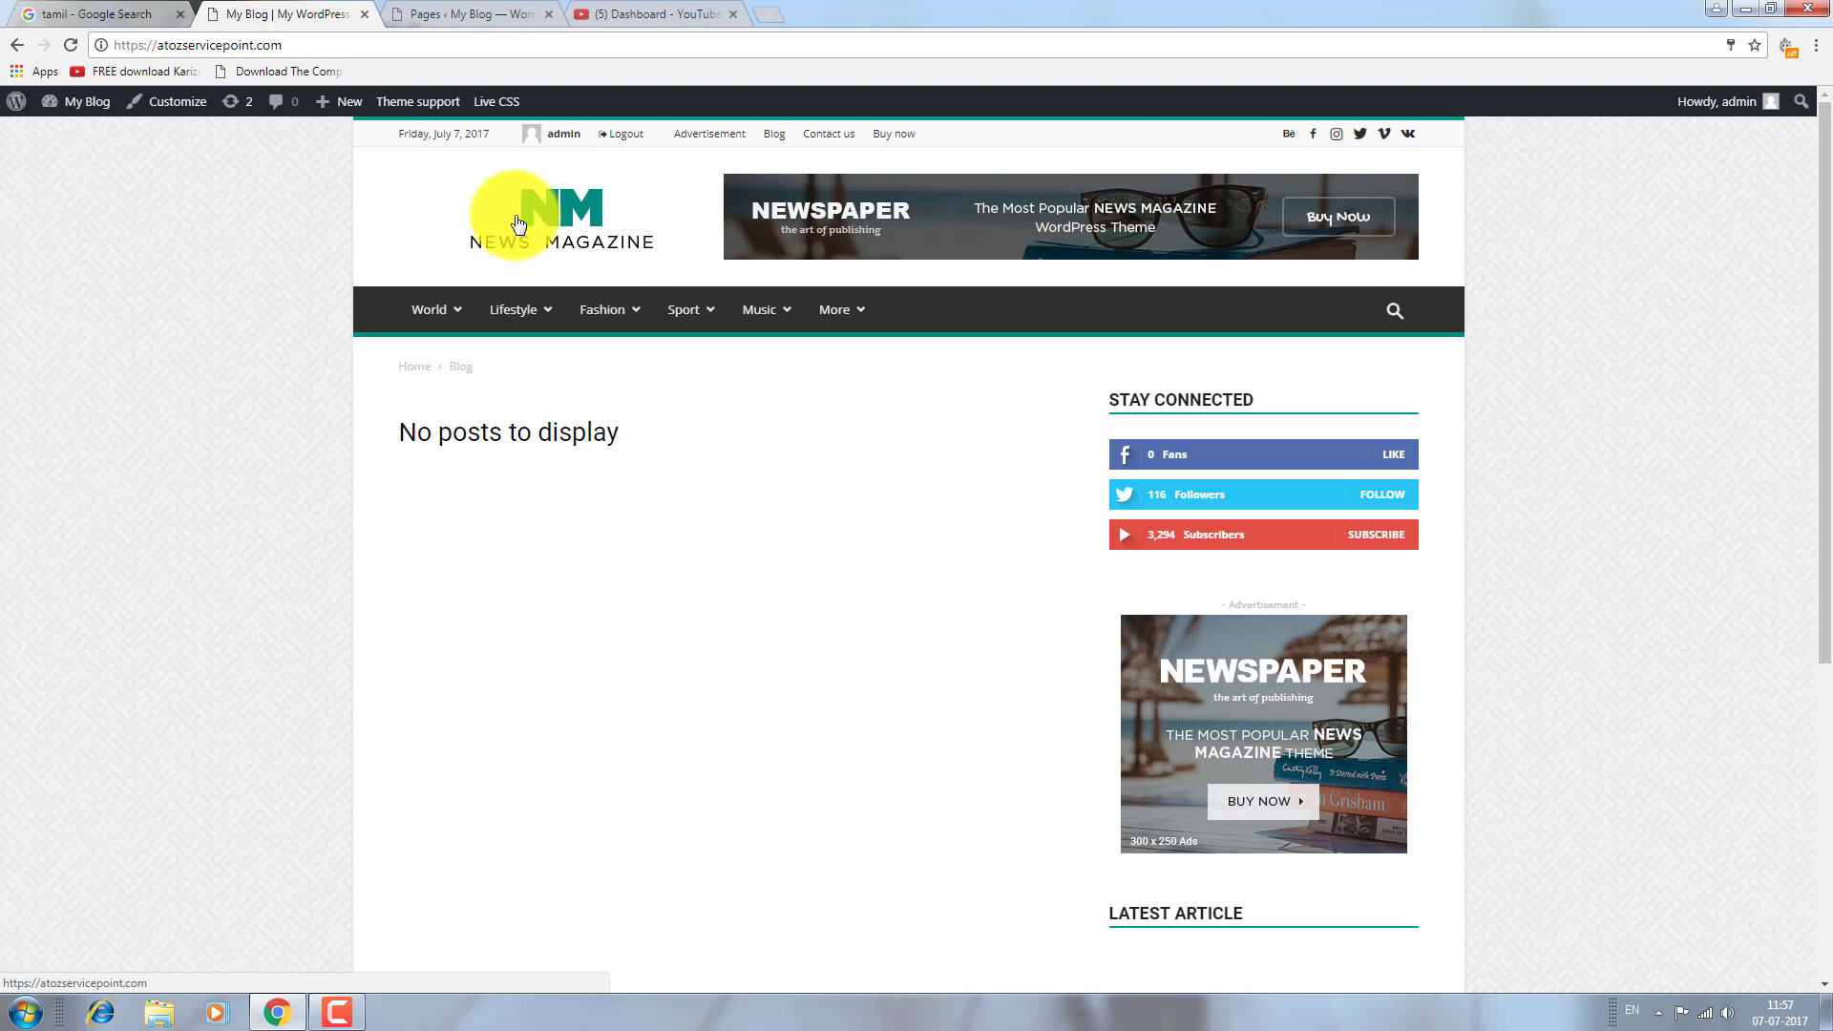
mouse_move(415, 323)
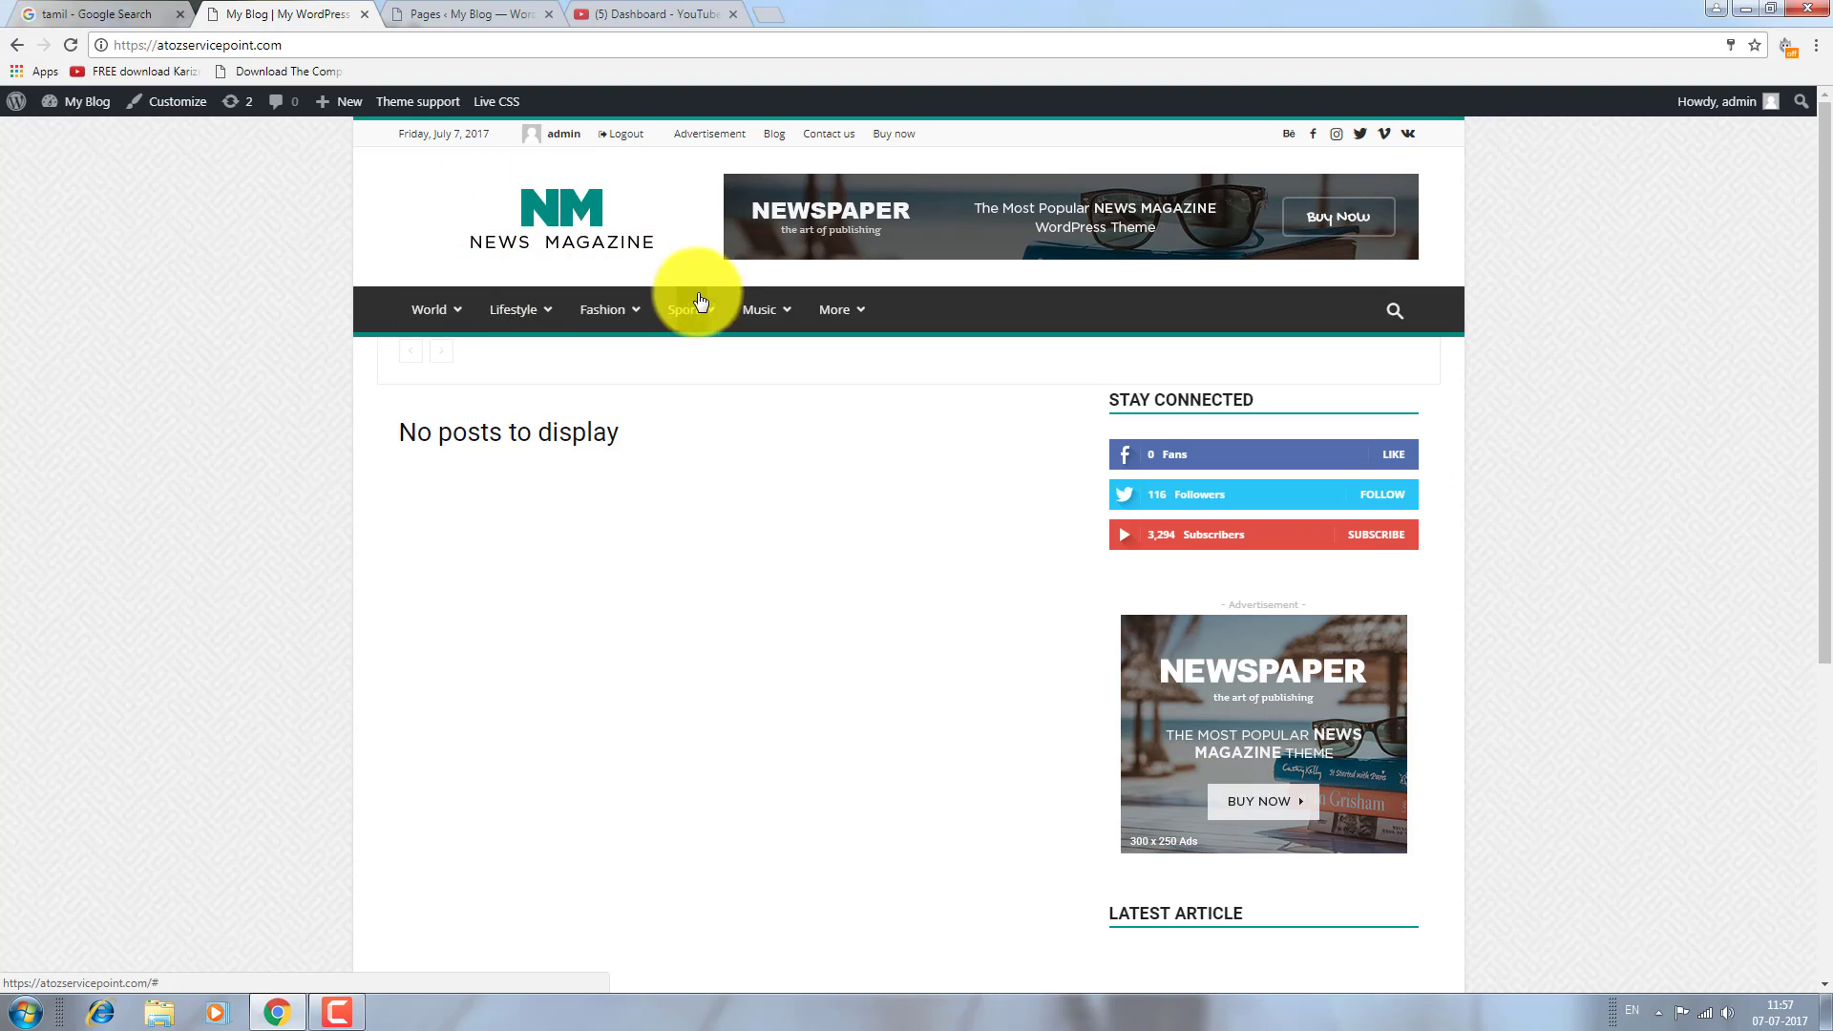
mouse_move(810, 316)
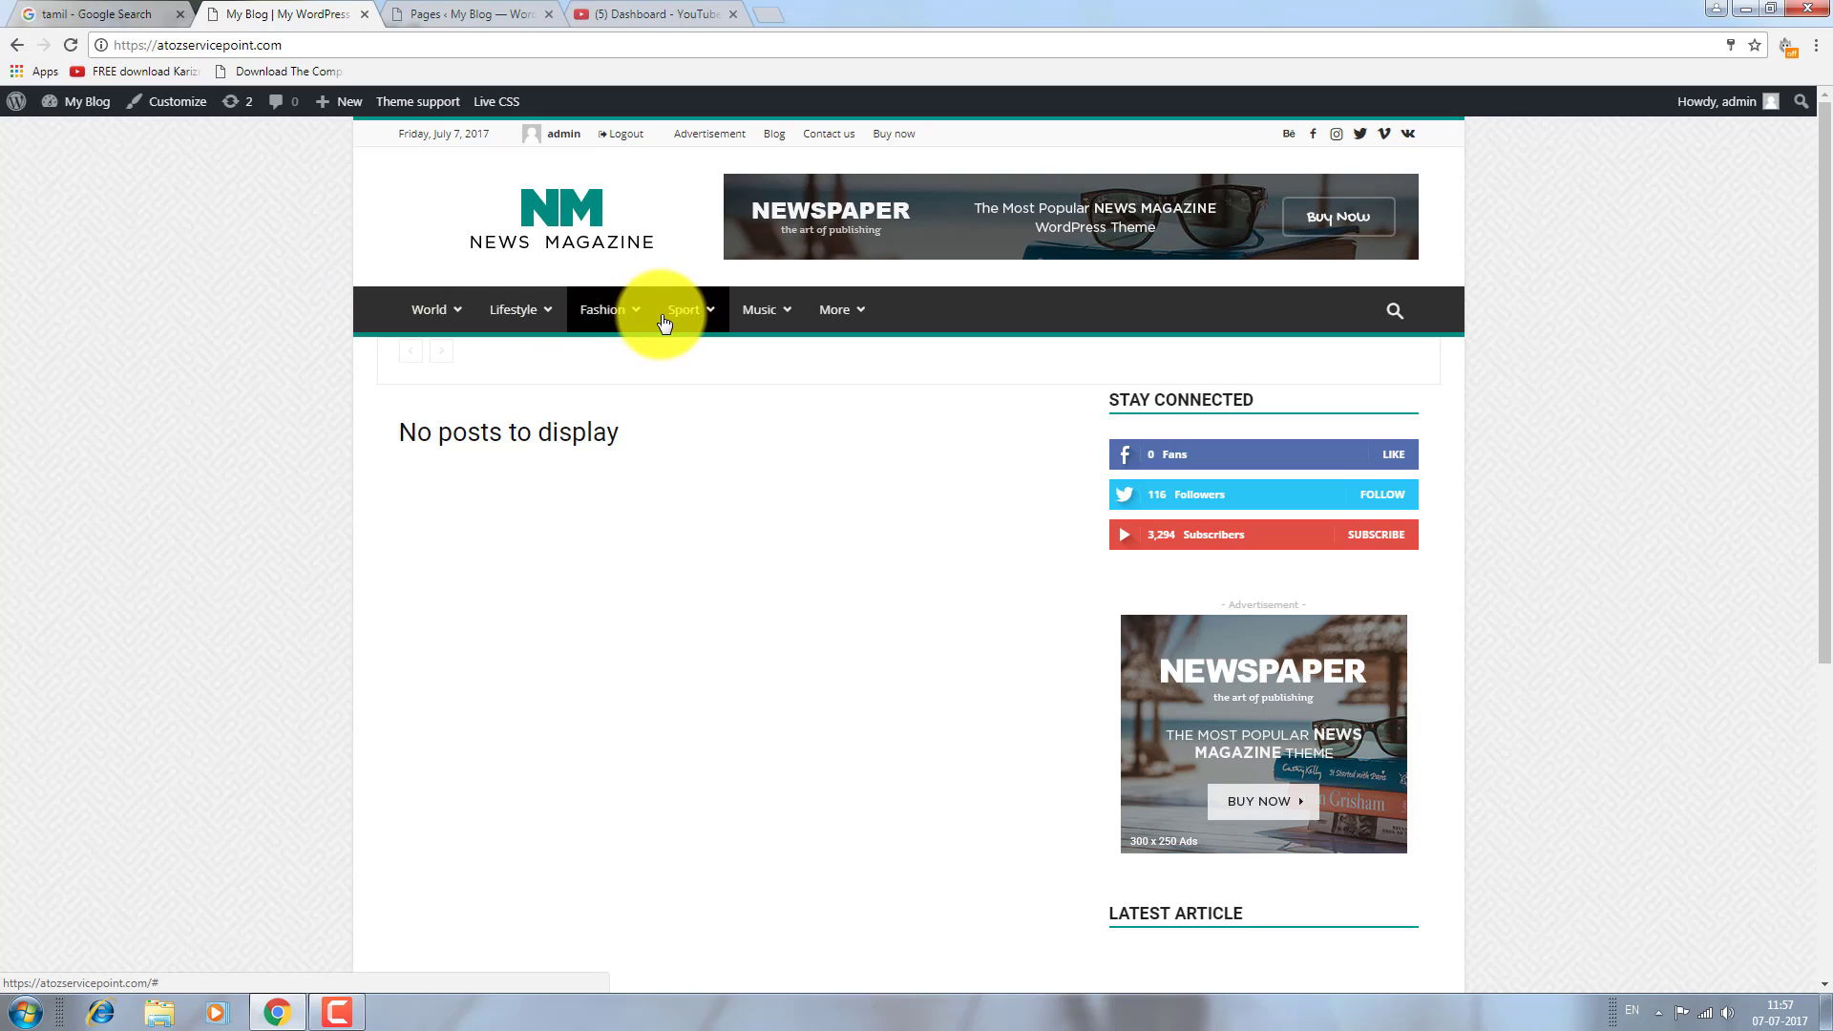
mouse_move(665, 323)
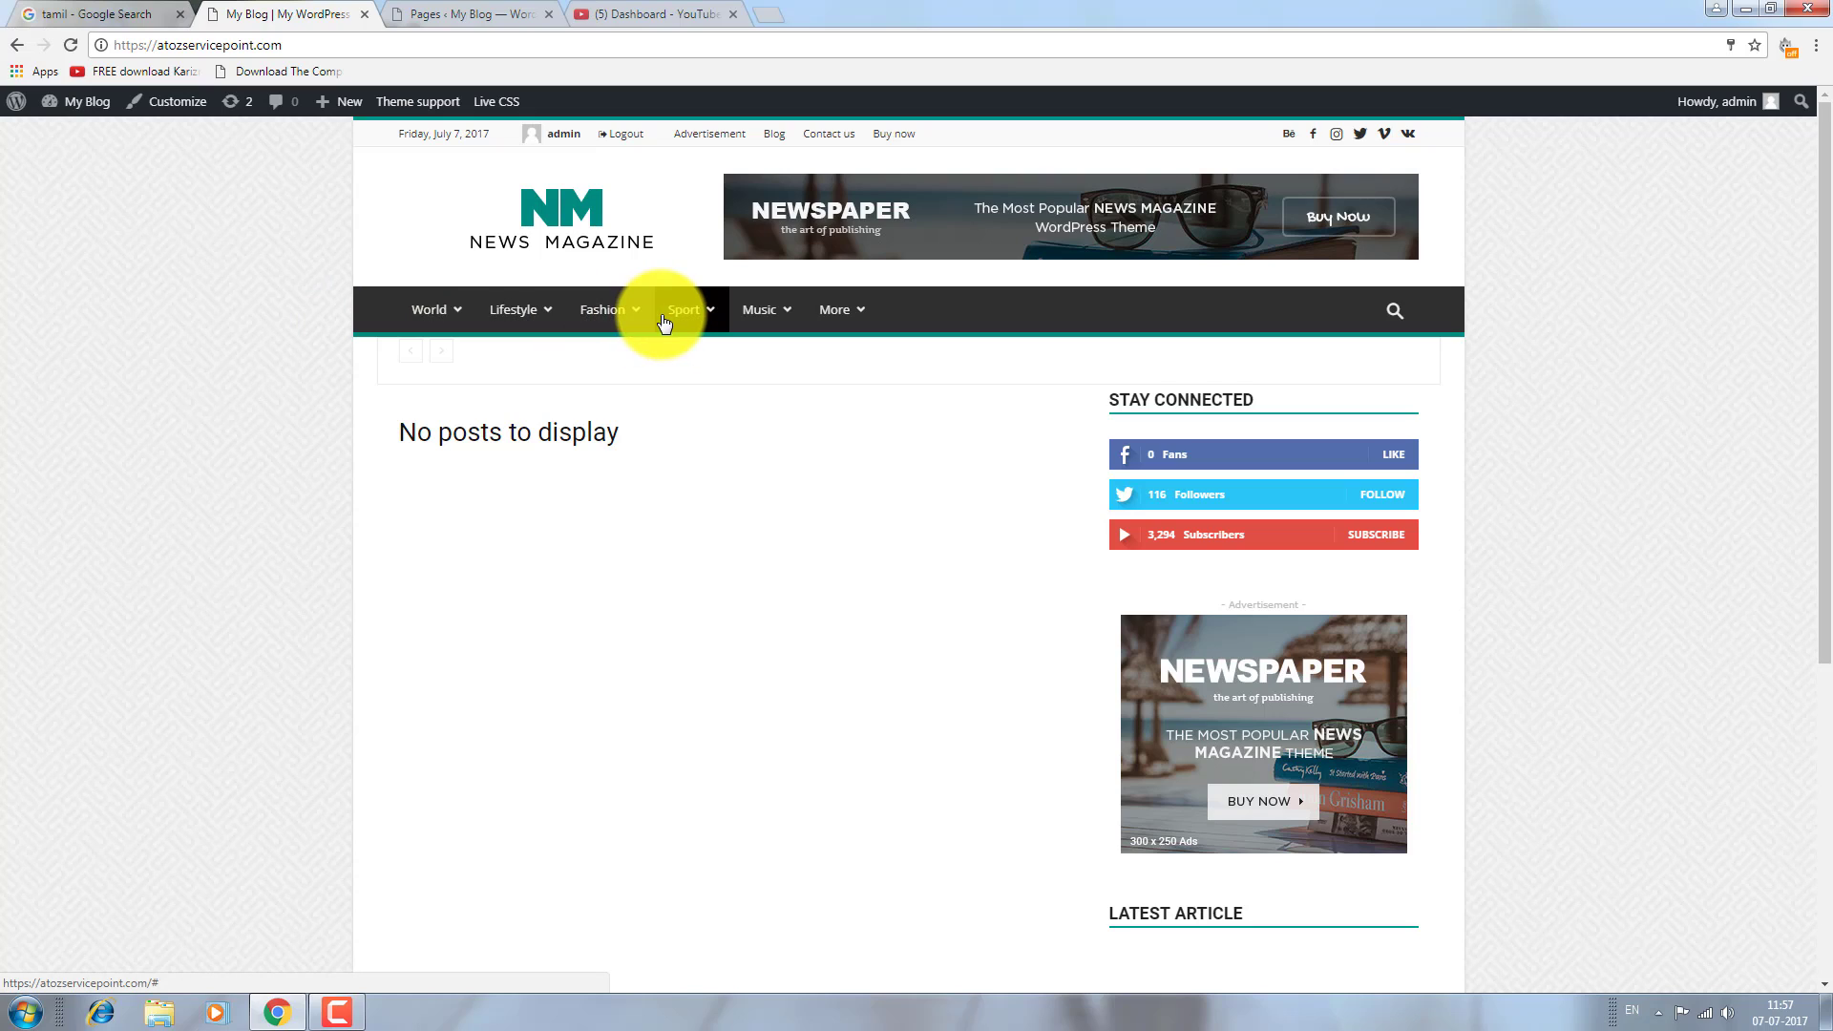
Open the menu settings in the site customizer and delete the td-demo-header-menu.
left_click(168, 114)
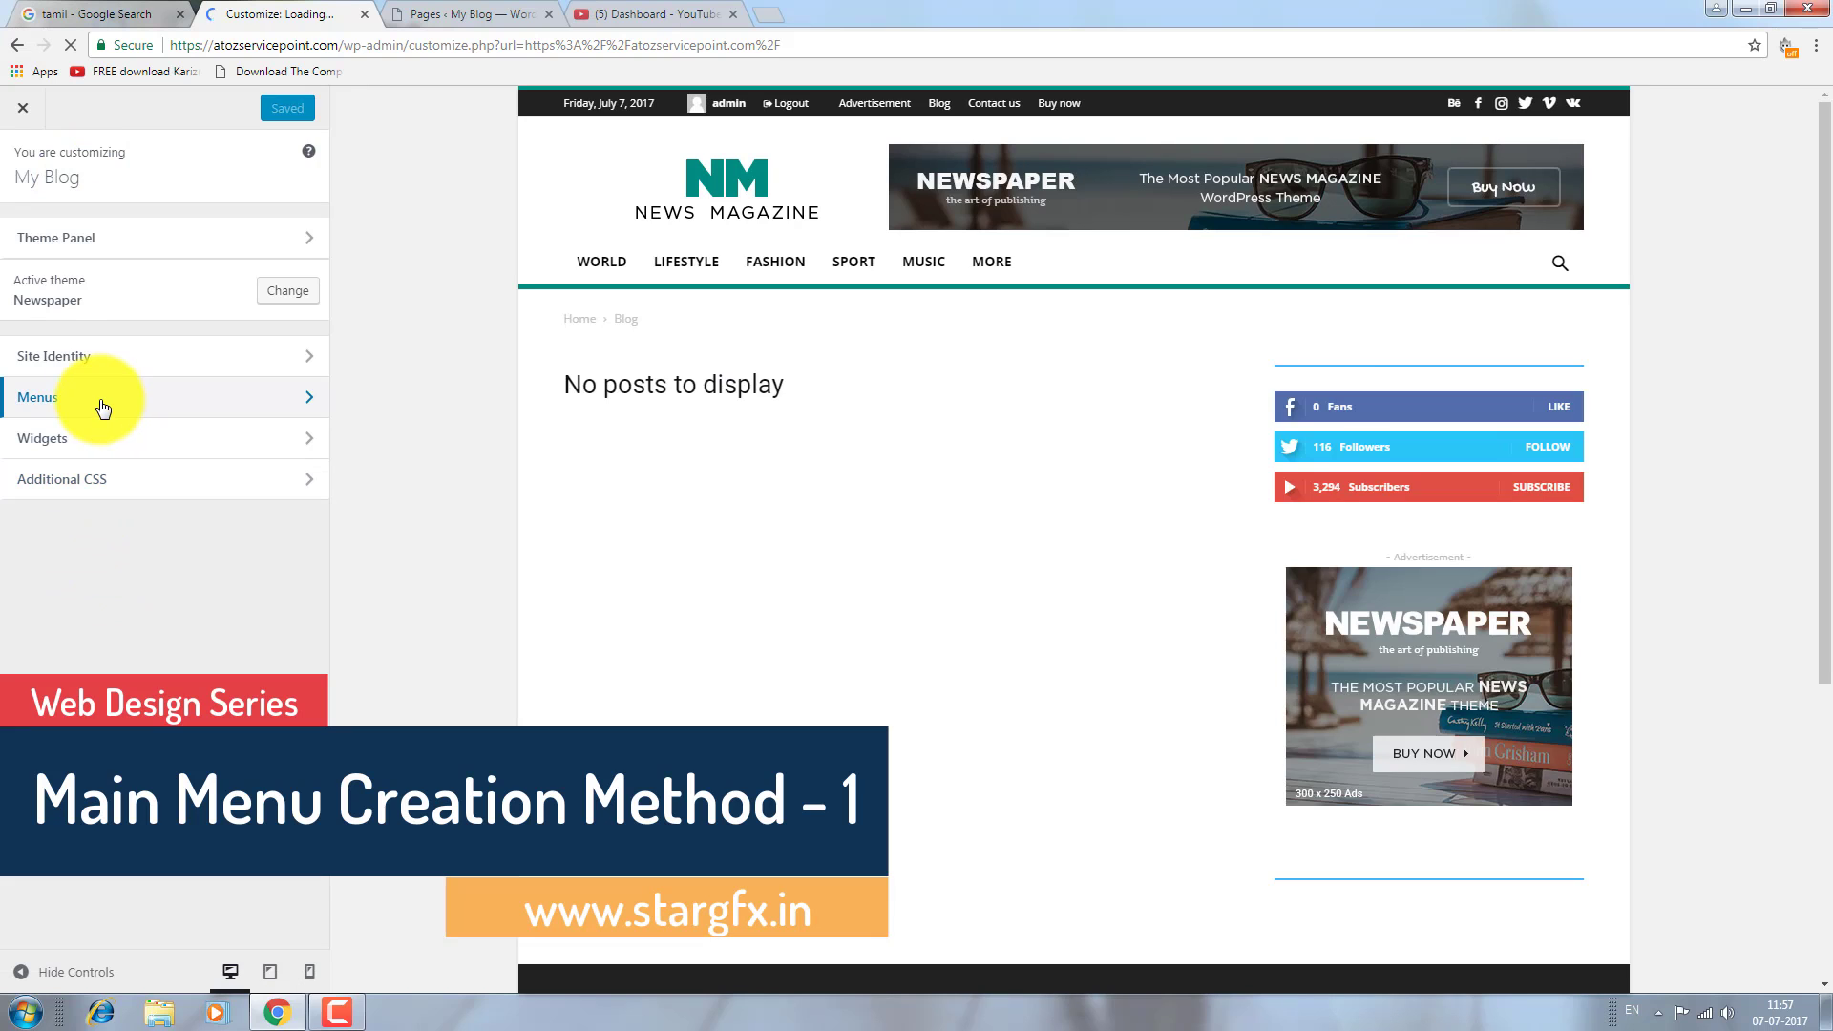
left_click(103, 409)
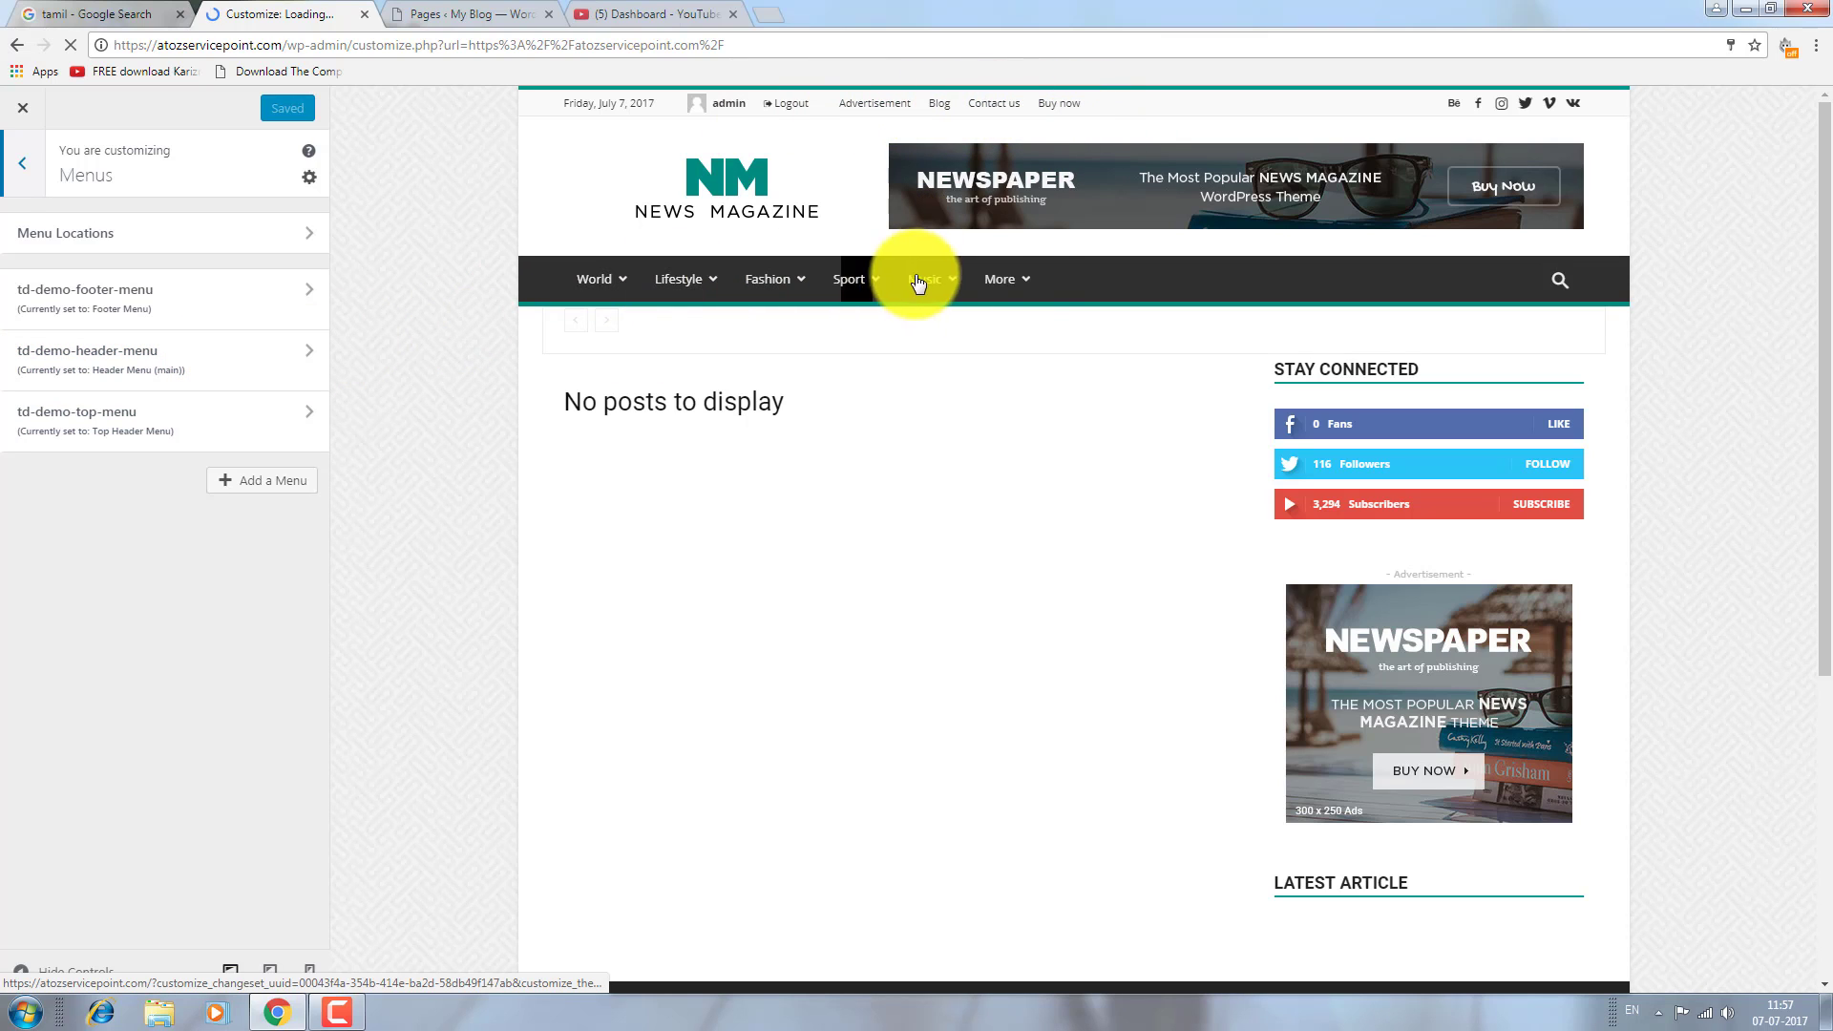
scroll(1540, 760, "down", 2)
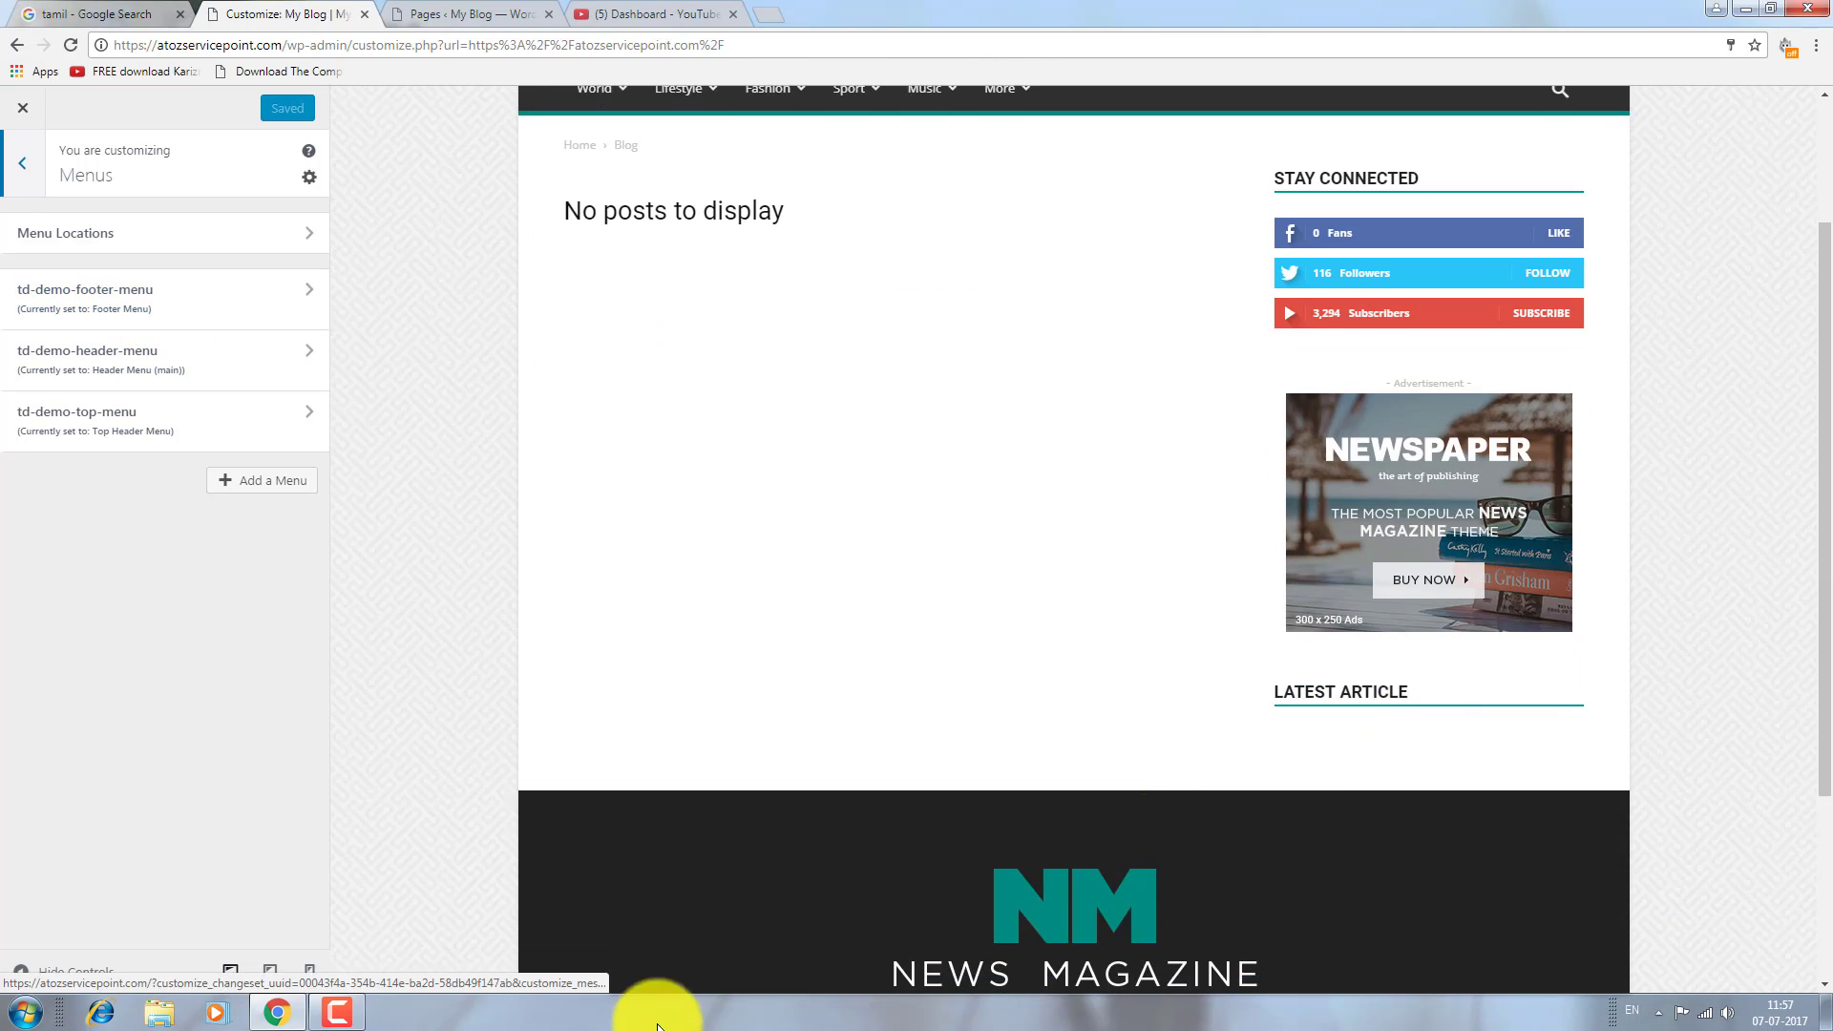
left_click(198, 370)
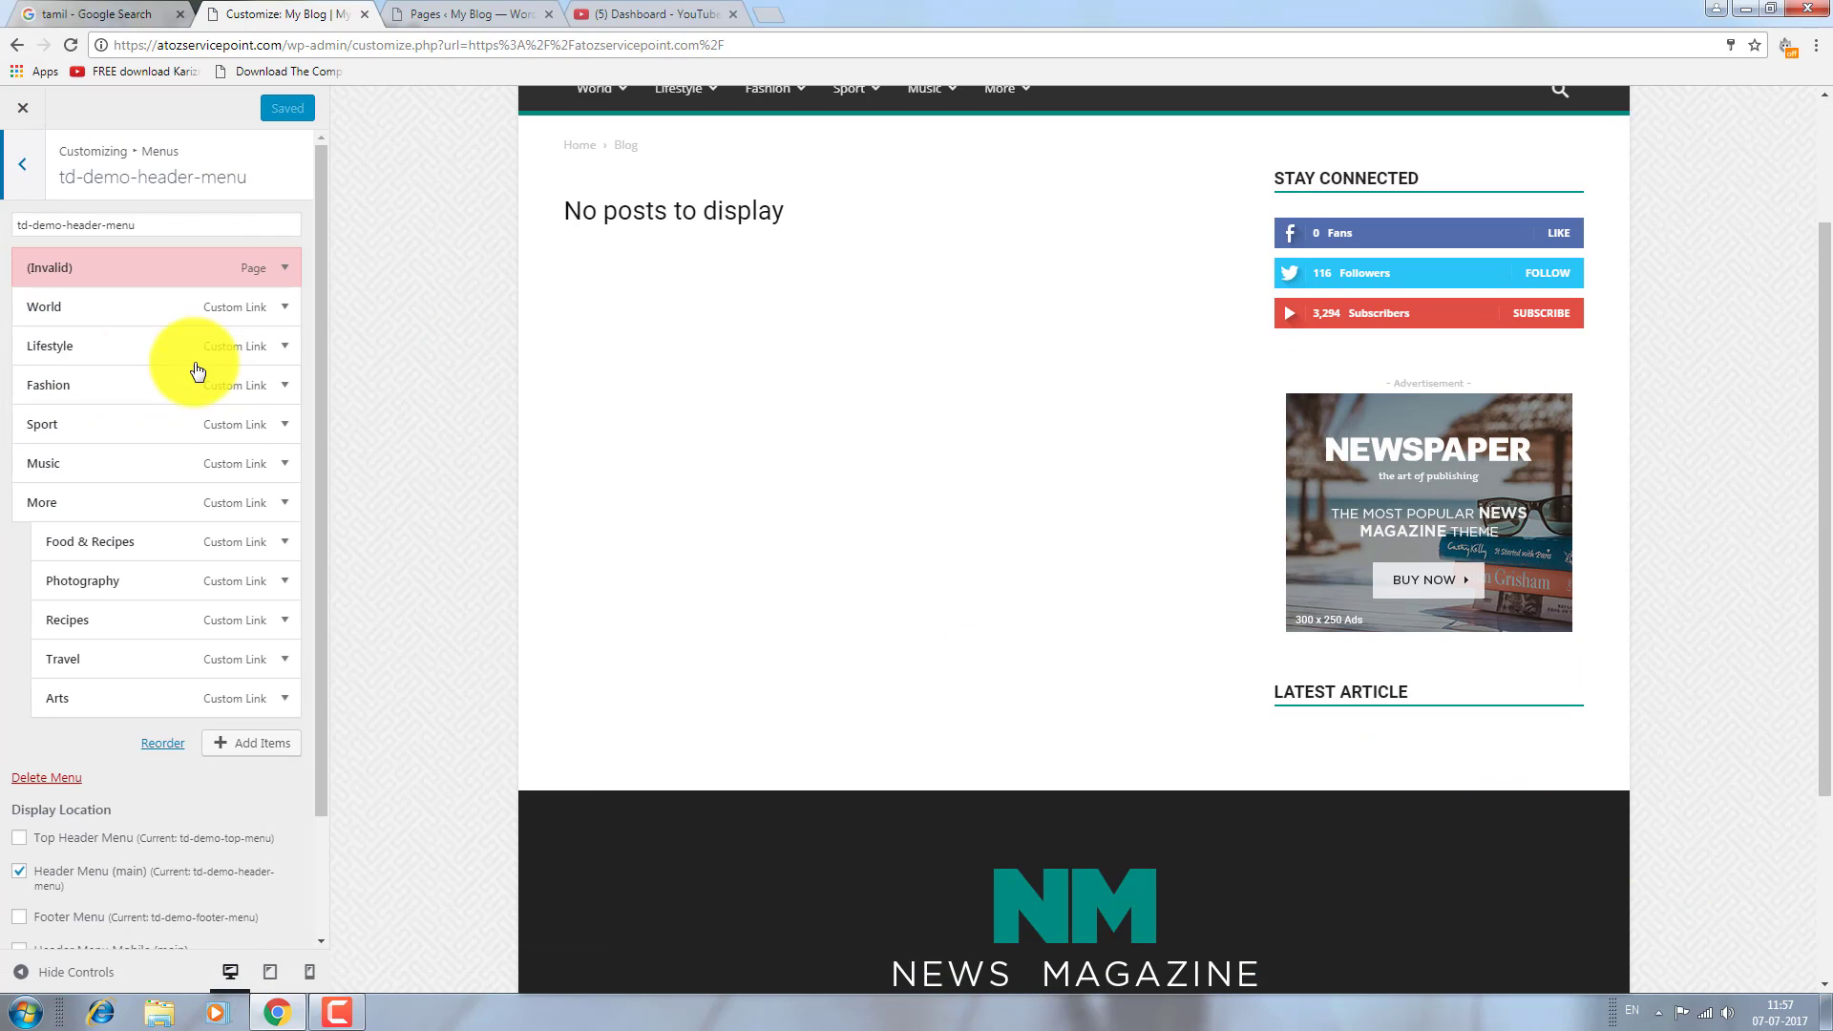
scroll(704, 360, "up", 1)
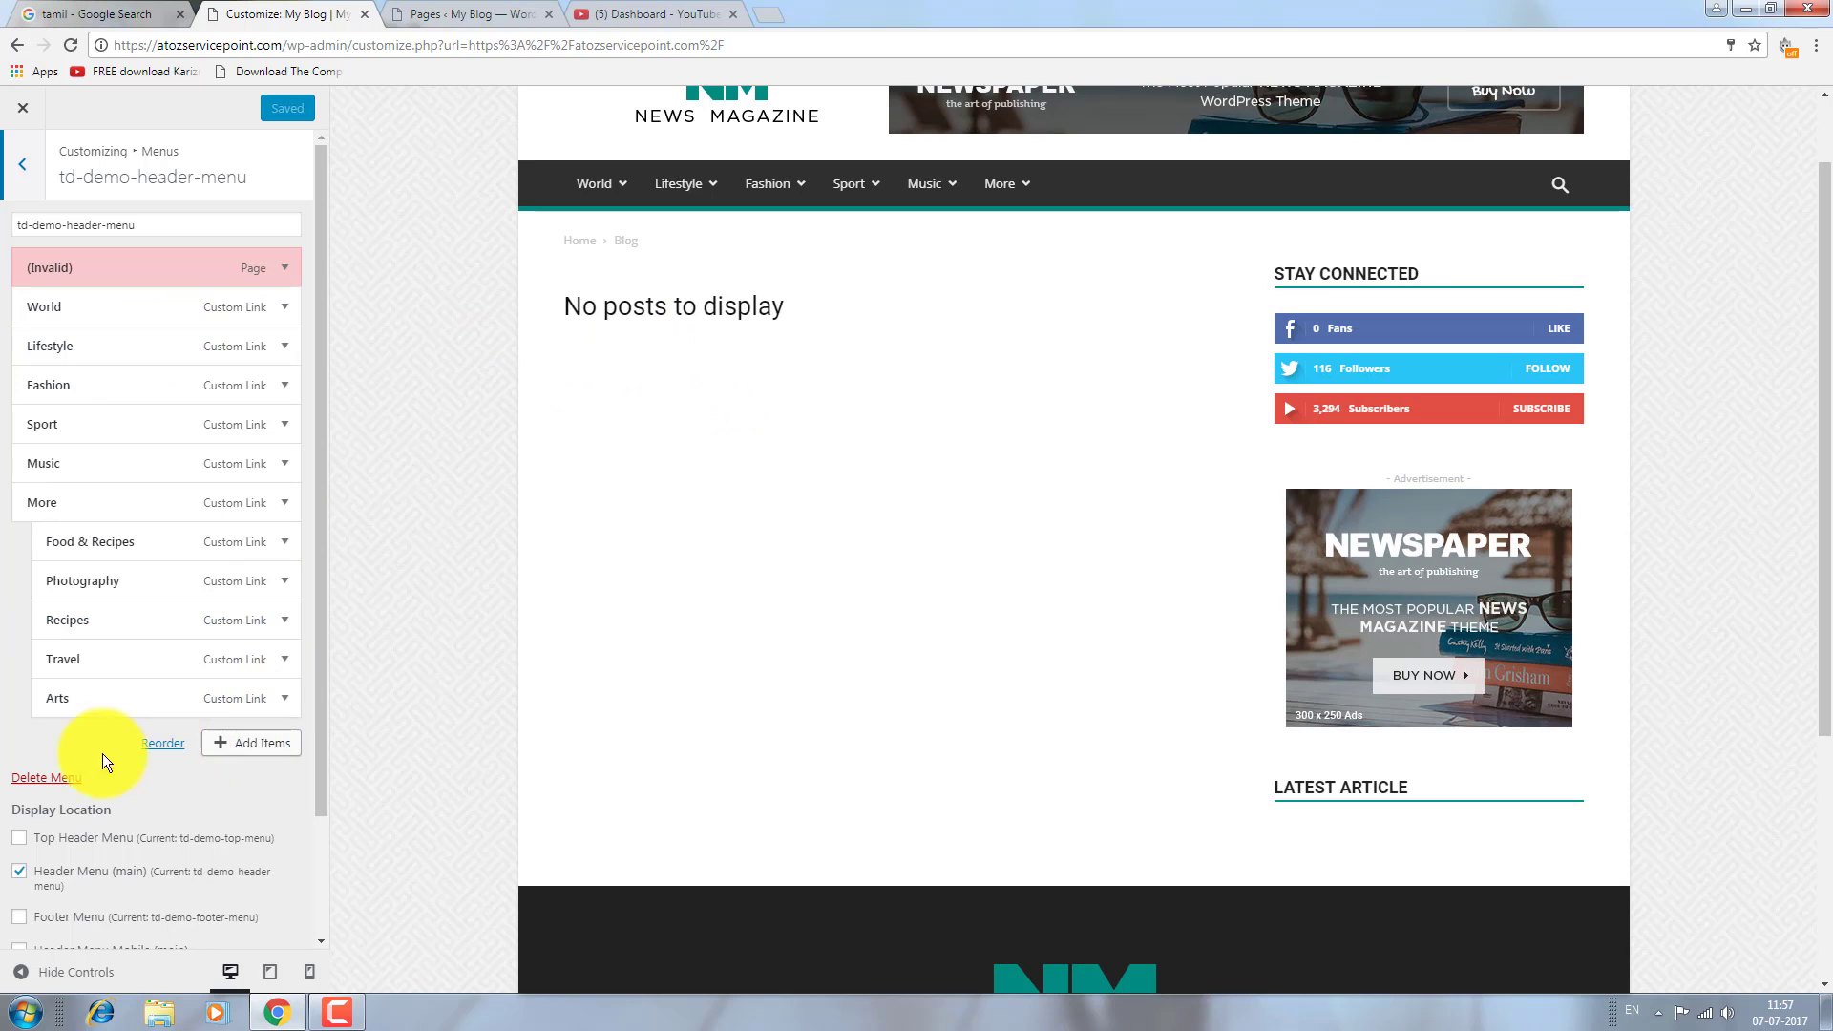
left_click(55, 778)
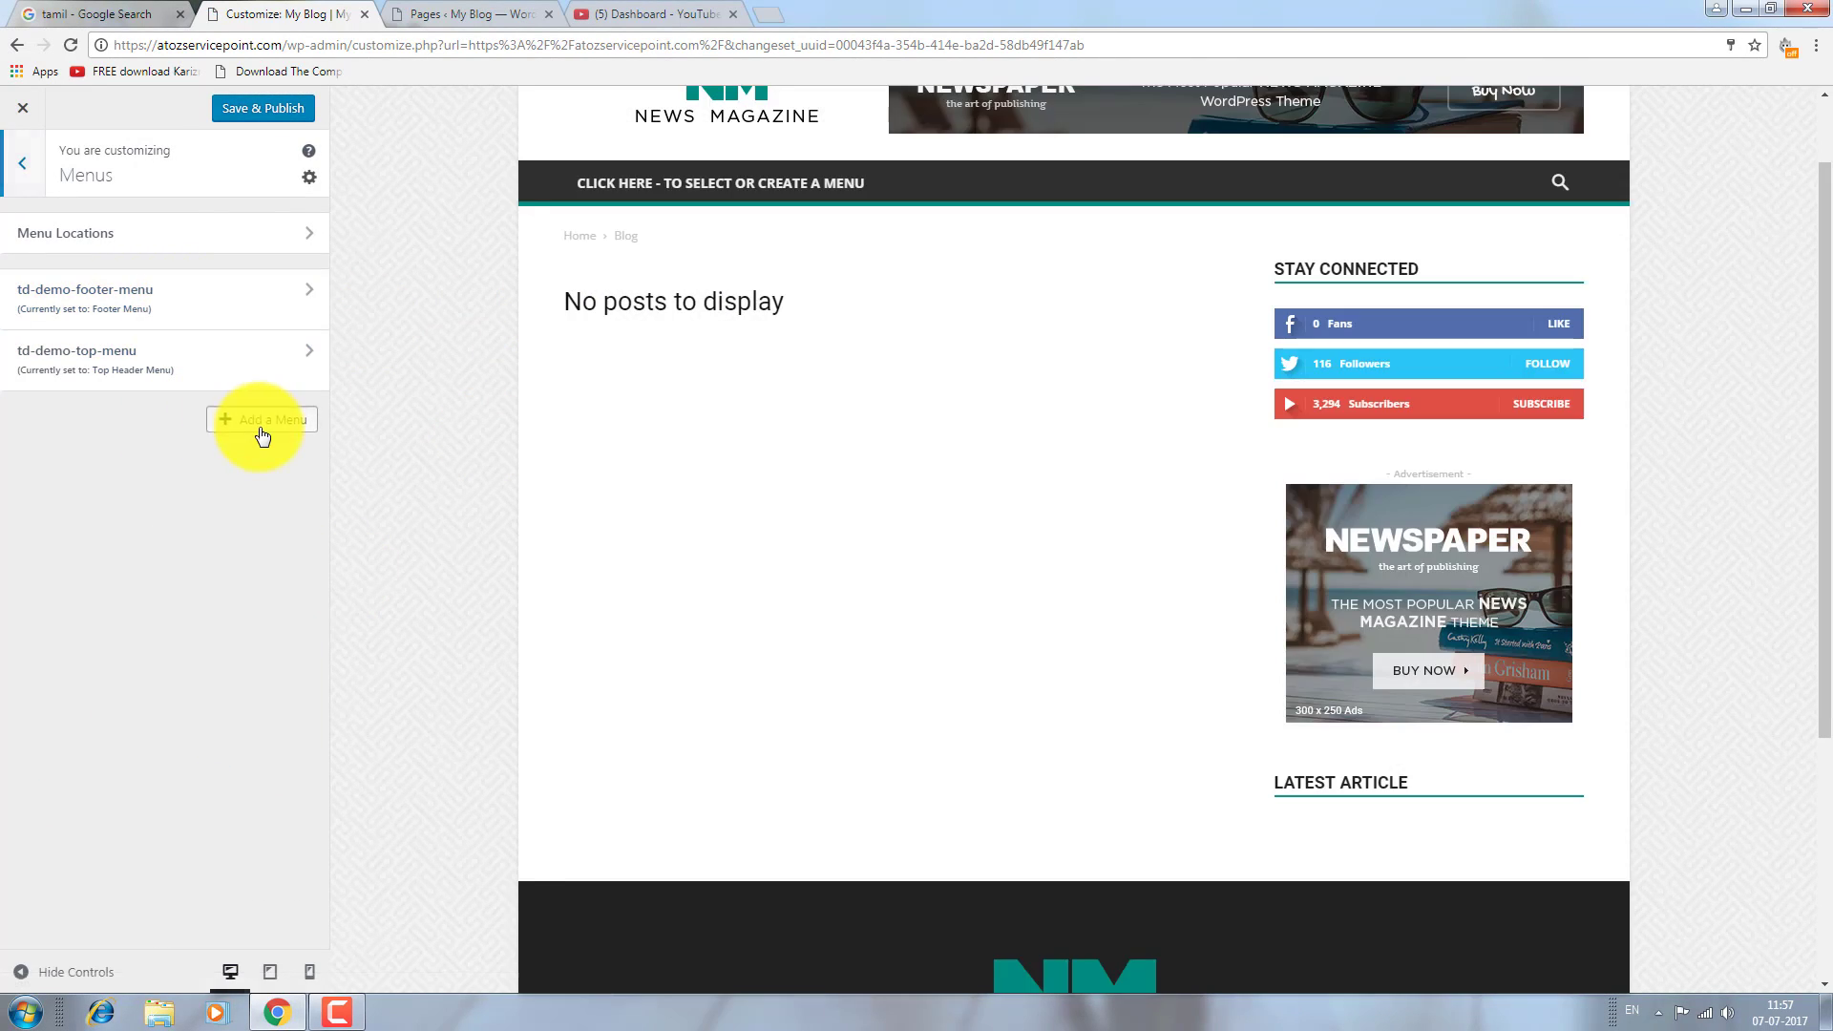
Create a menu named "Atoz service point main menu" and assign it to the Header Menu (main) location.
left_click(254, 420)
left_click(174, 473)
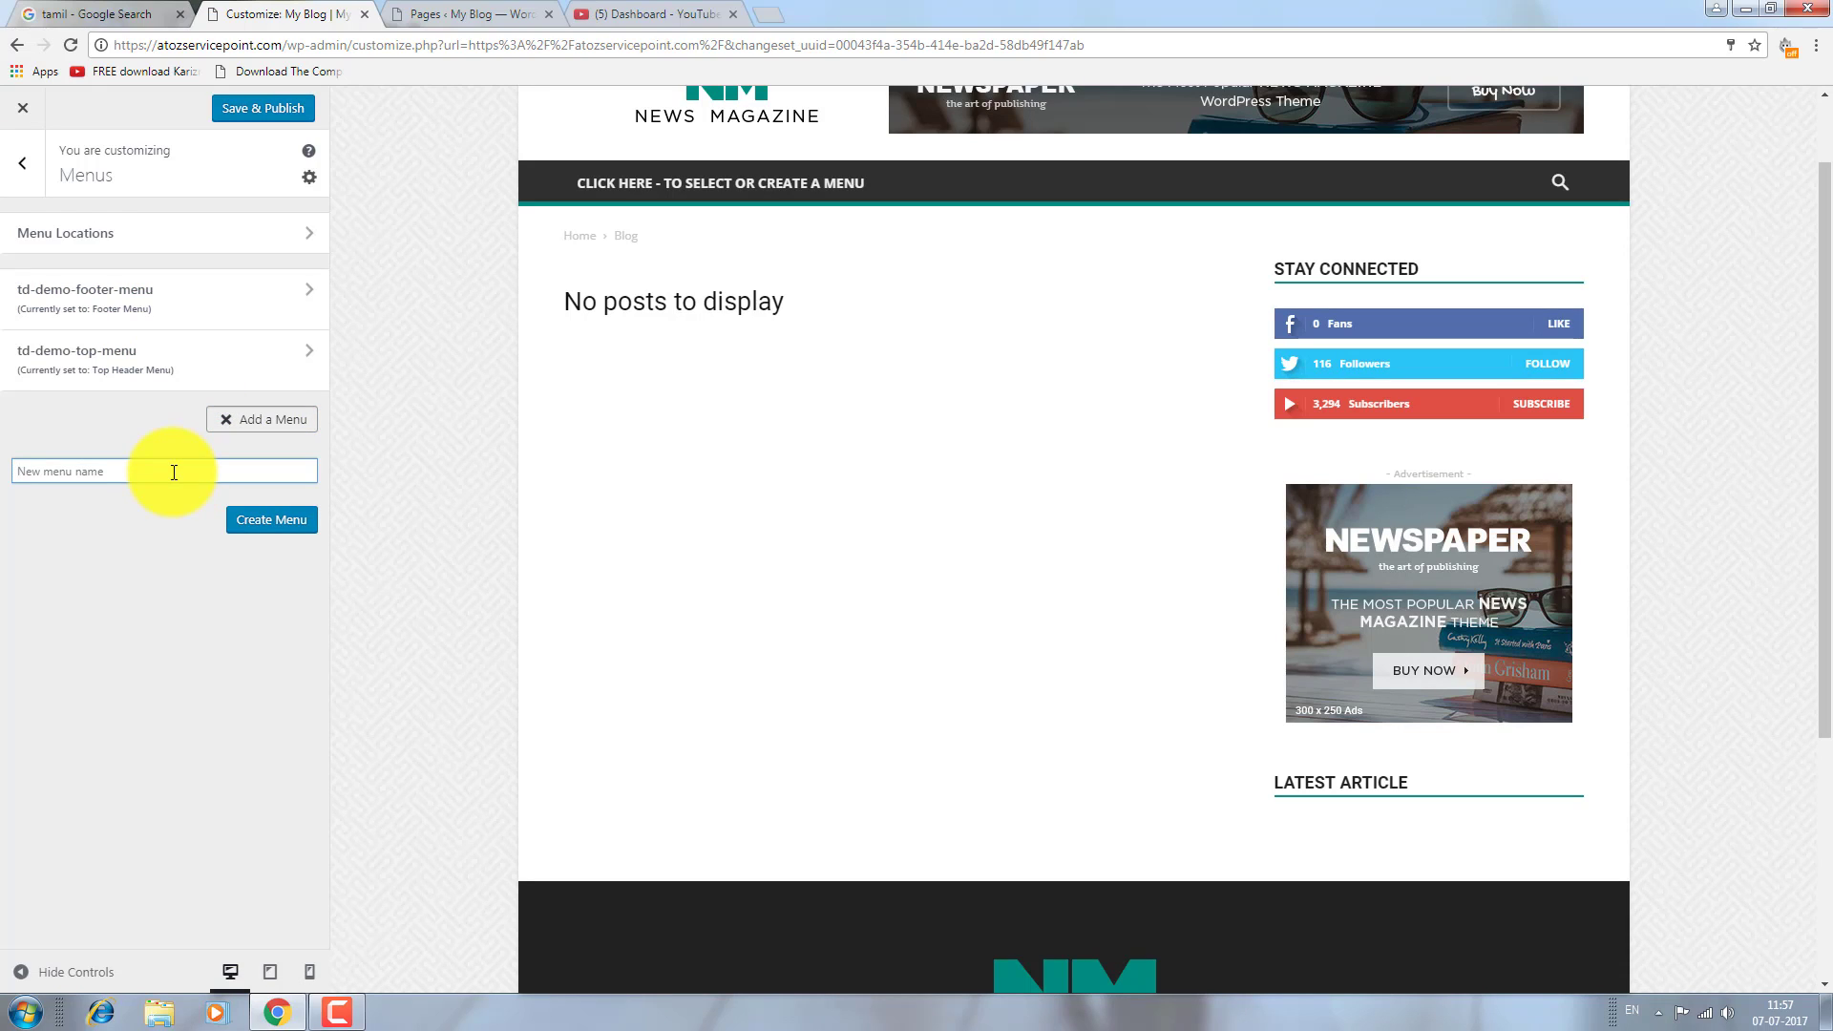
type("Atoz service point main menu")
left_click(277, 518)
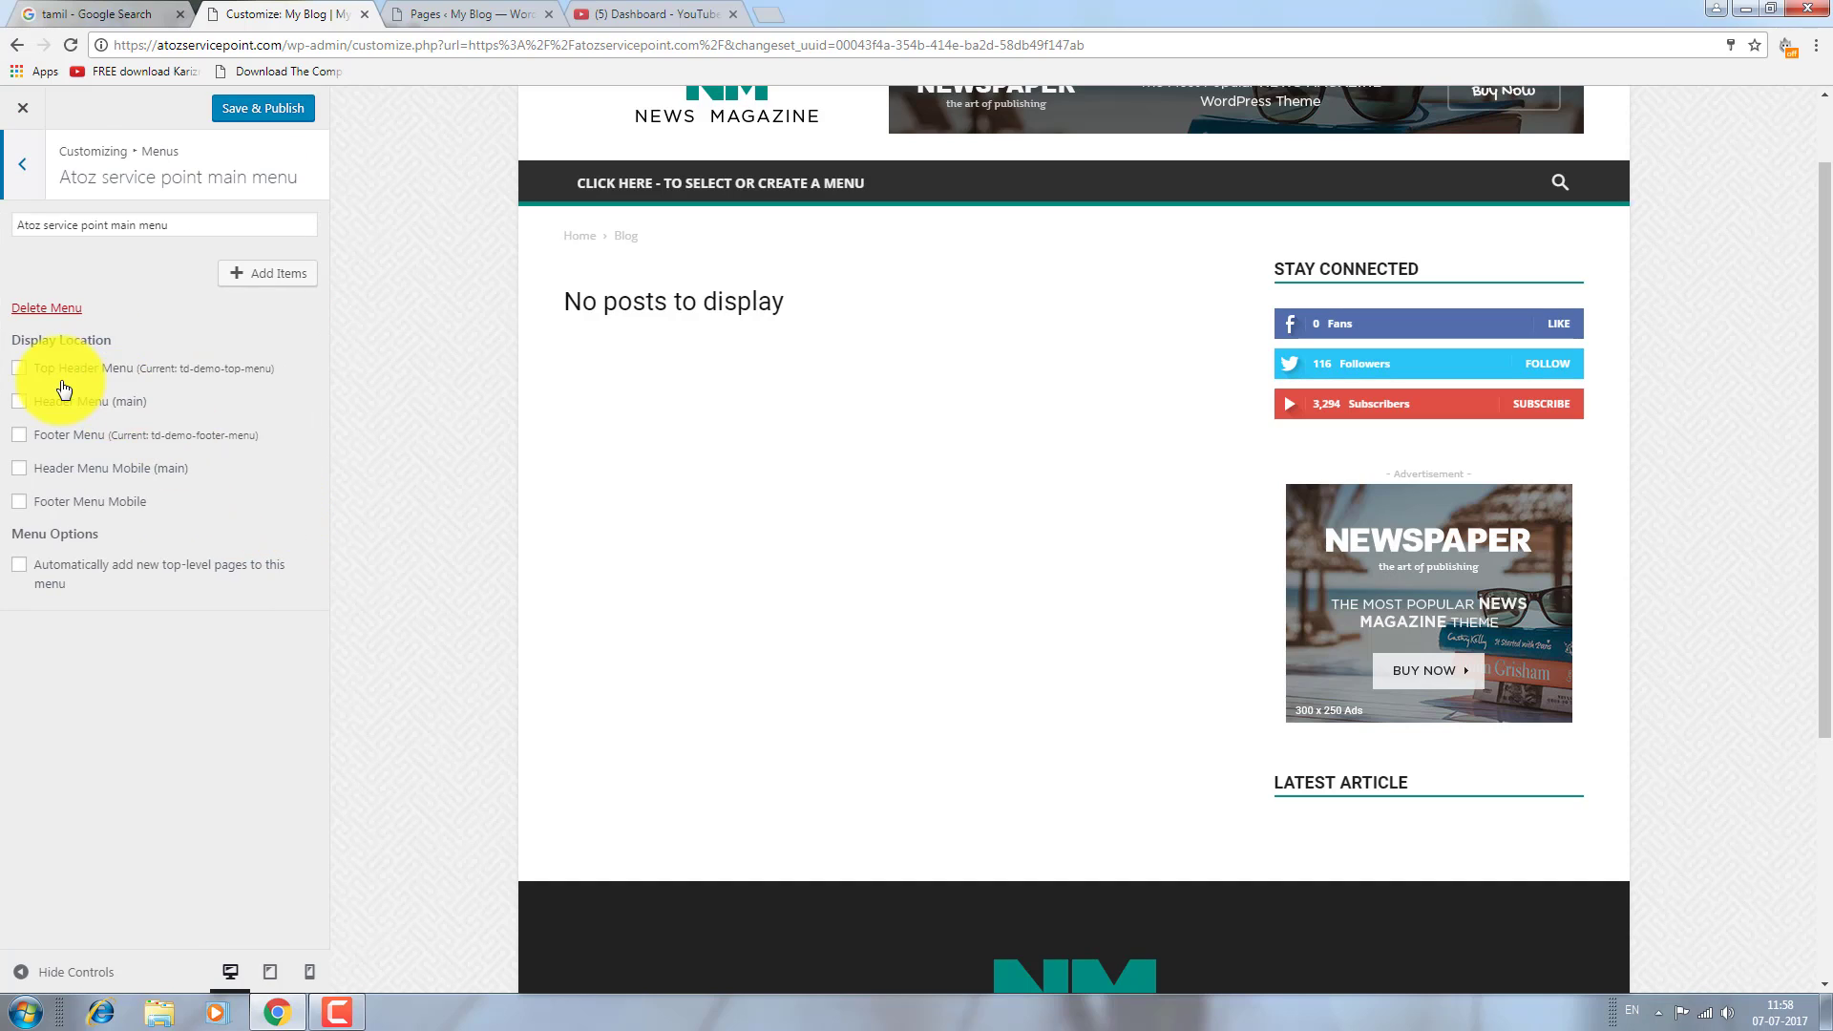
left_click(40, 407)
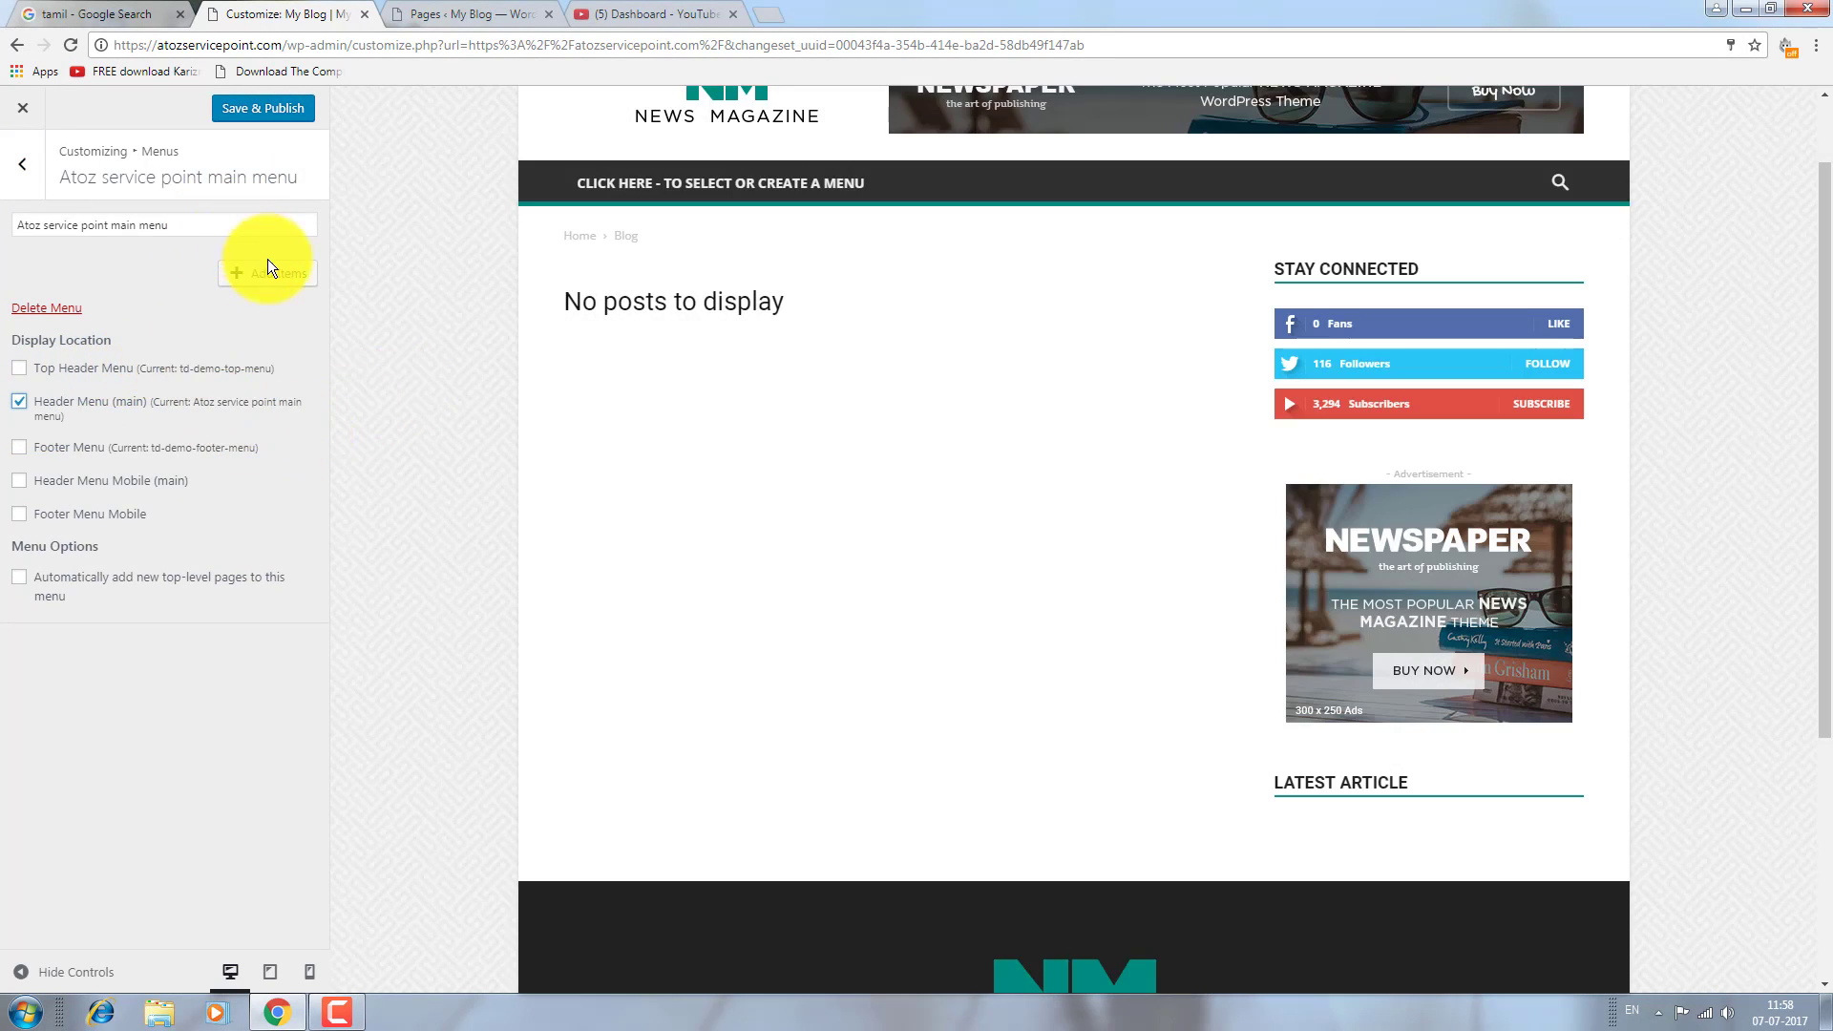
Look through the item types available for the new menu, including Pages, Posts, Categories, Tags and Format.
left_click(275, 274)
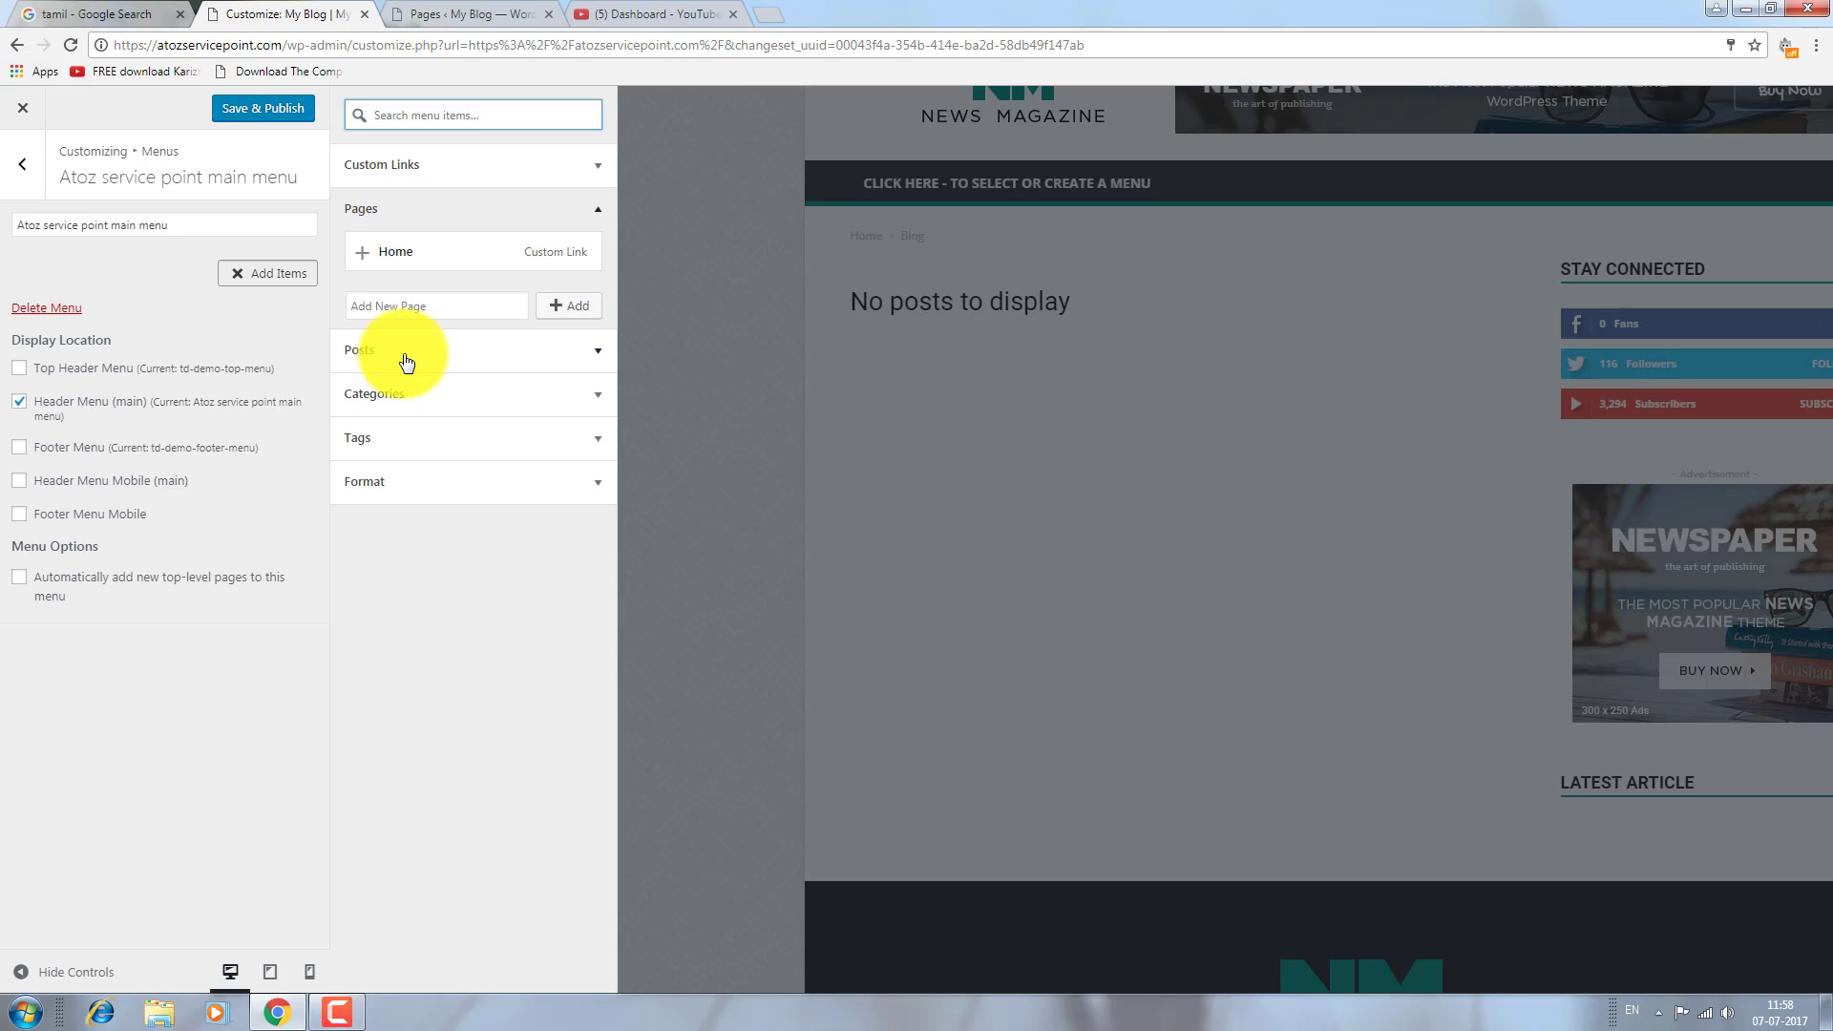
left_click(498, 350)
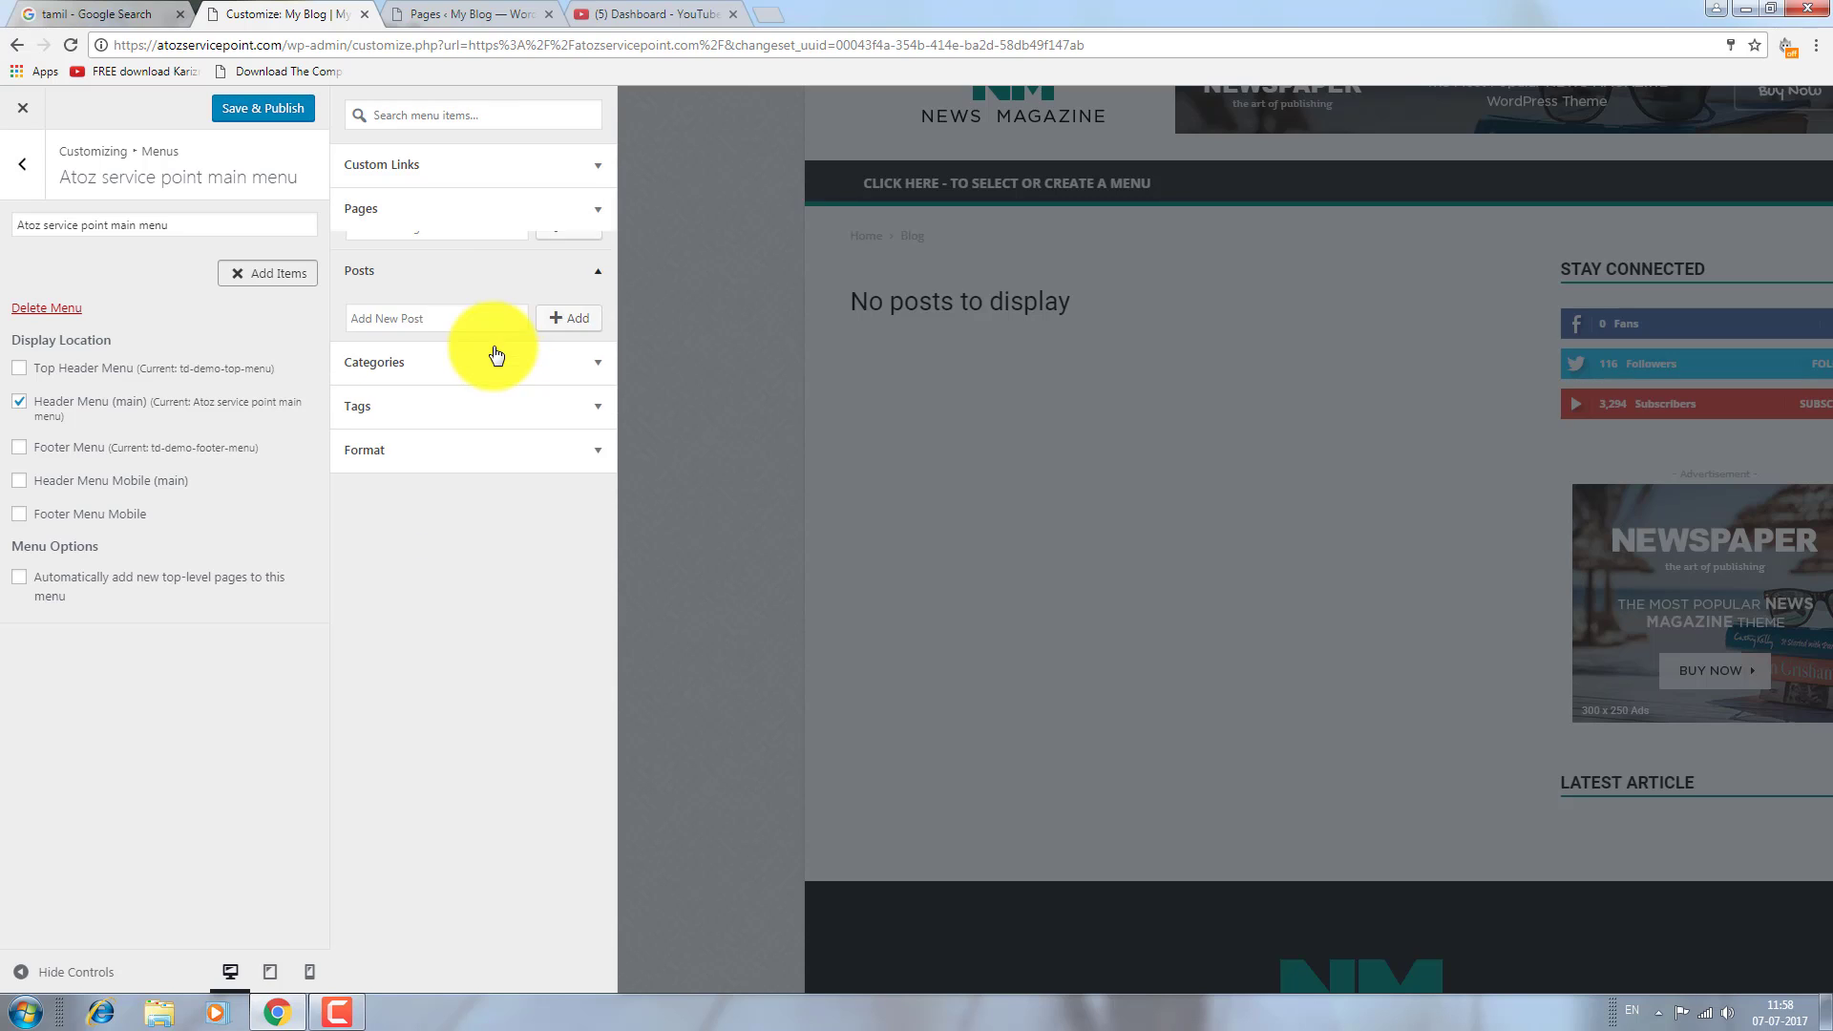
left_click(485, 362)
left_click(483, 397)
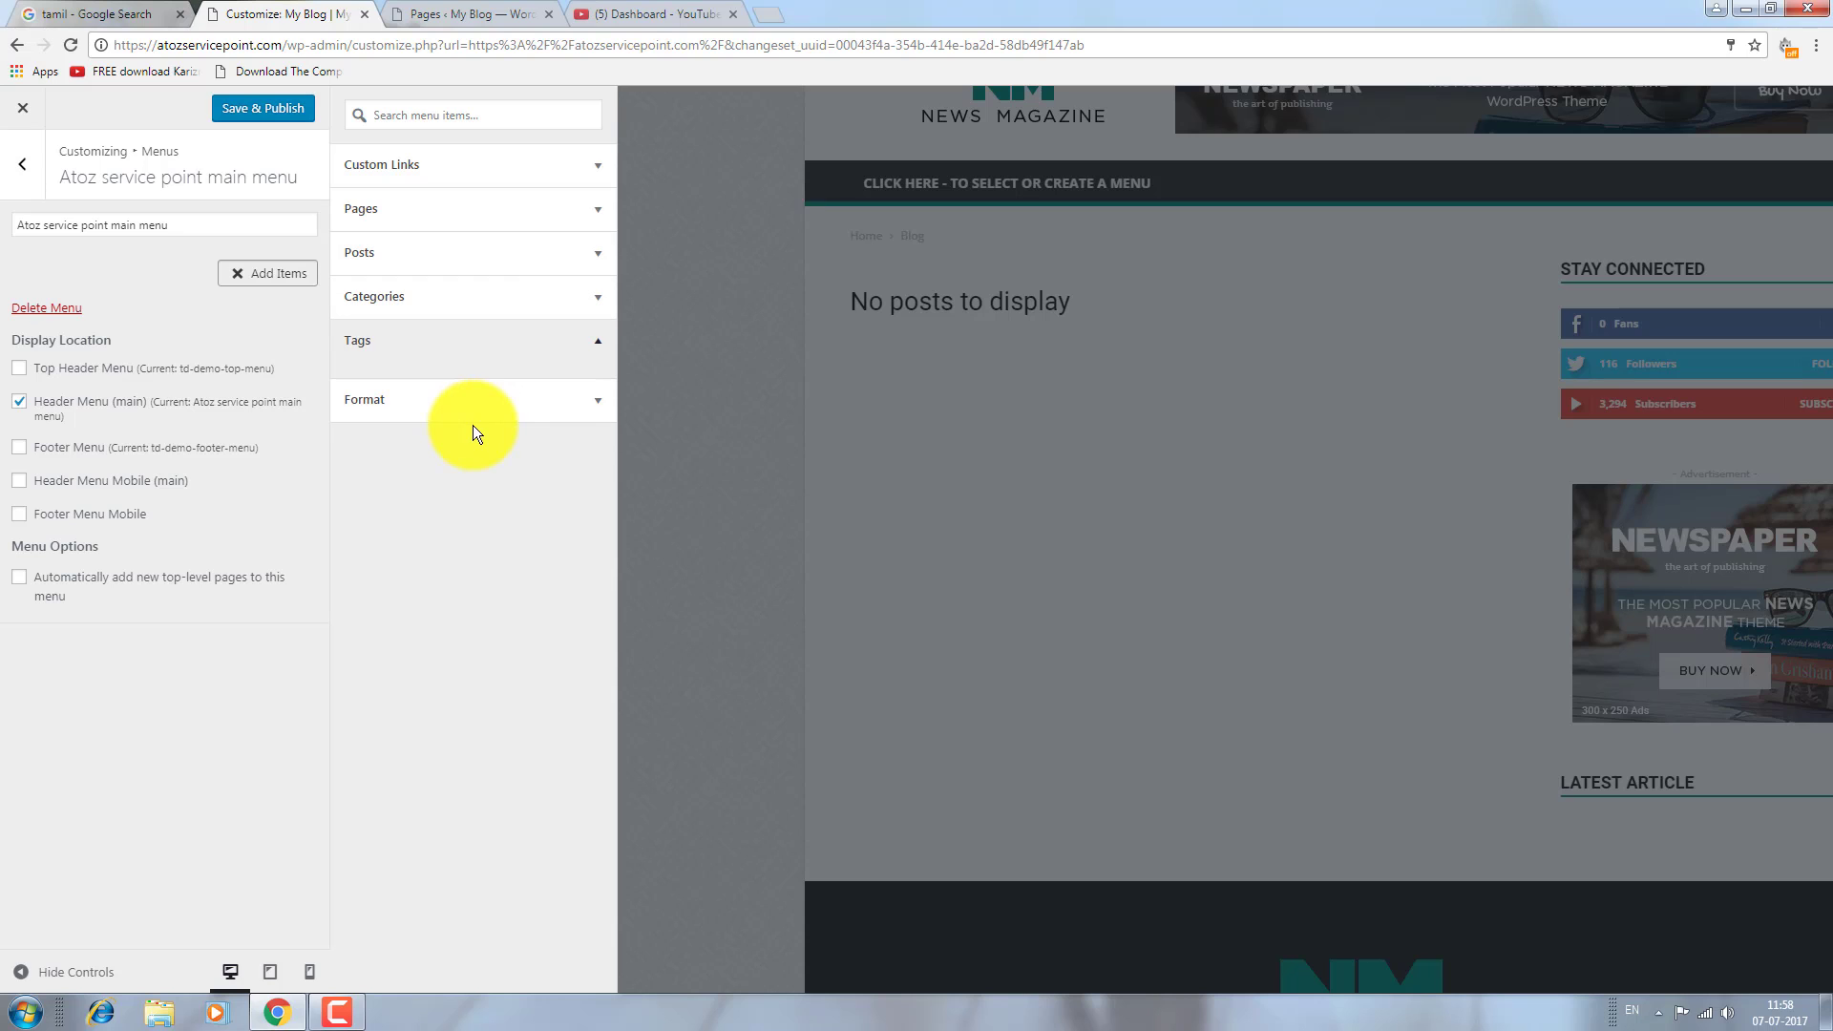
left_click(473, 416)
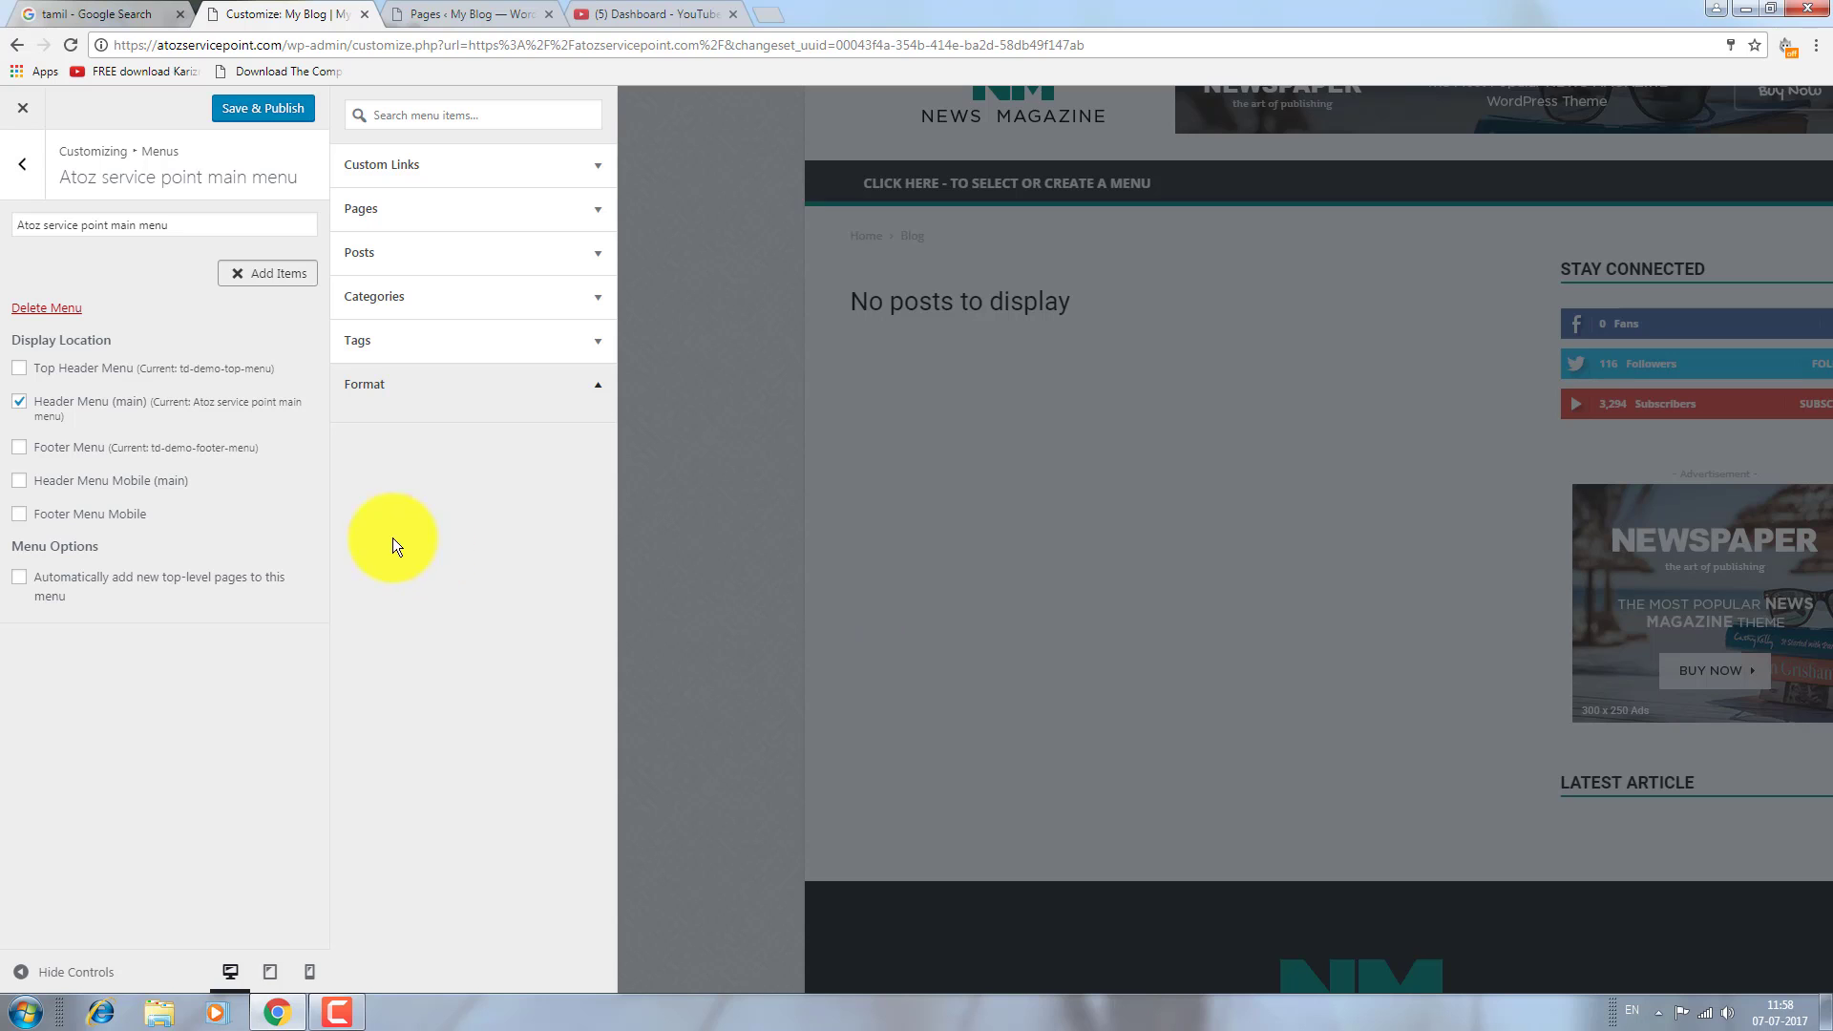
left_click(107, 224)
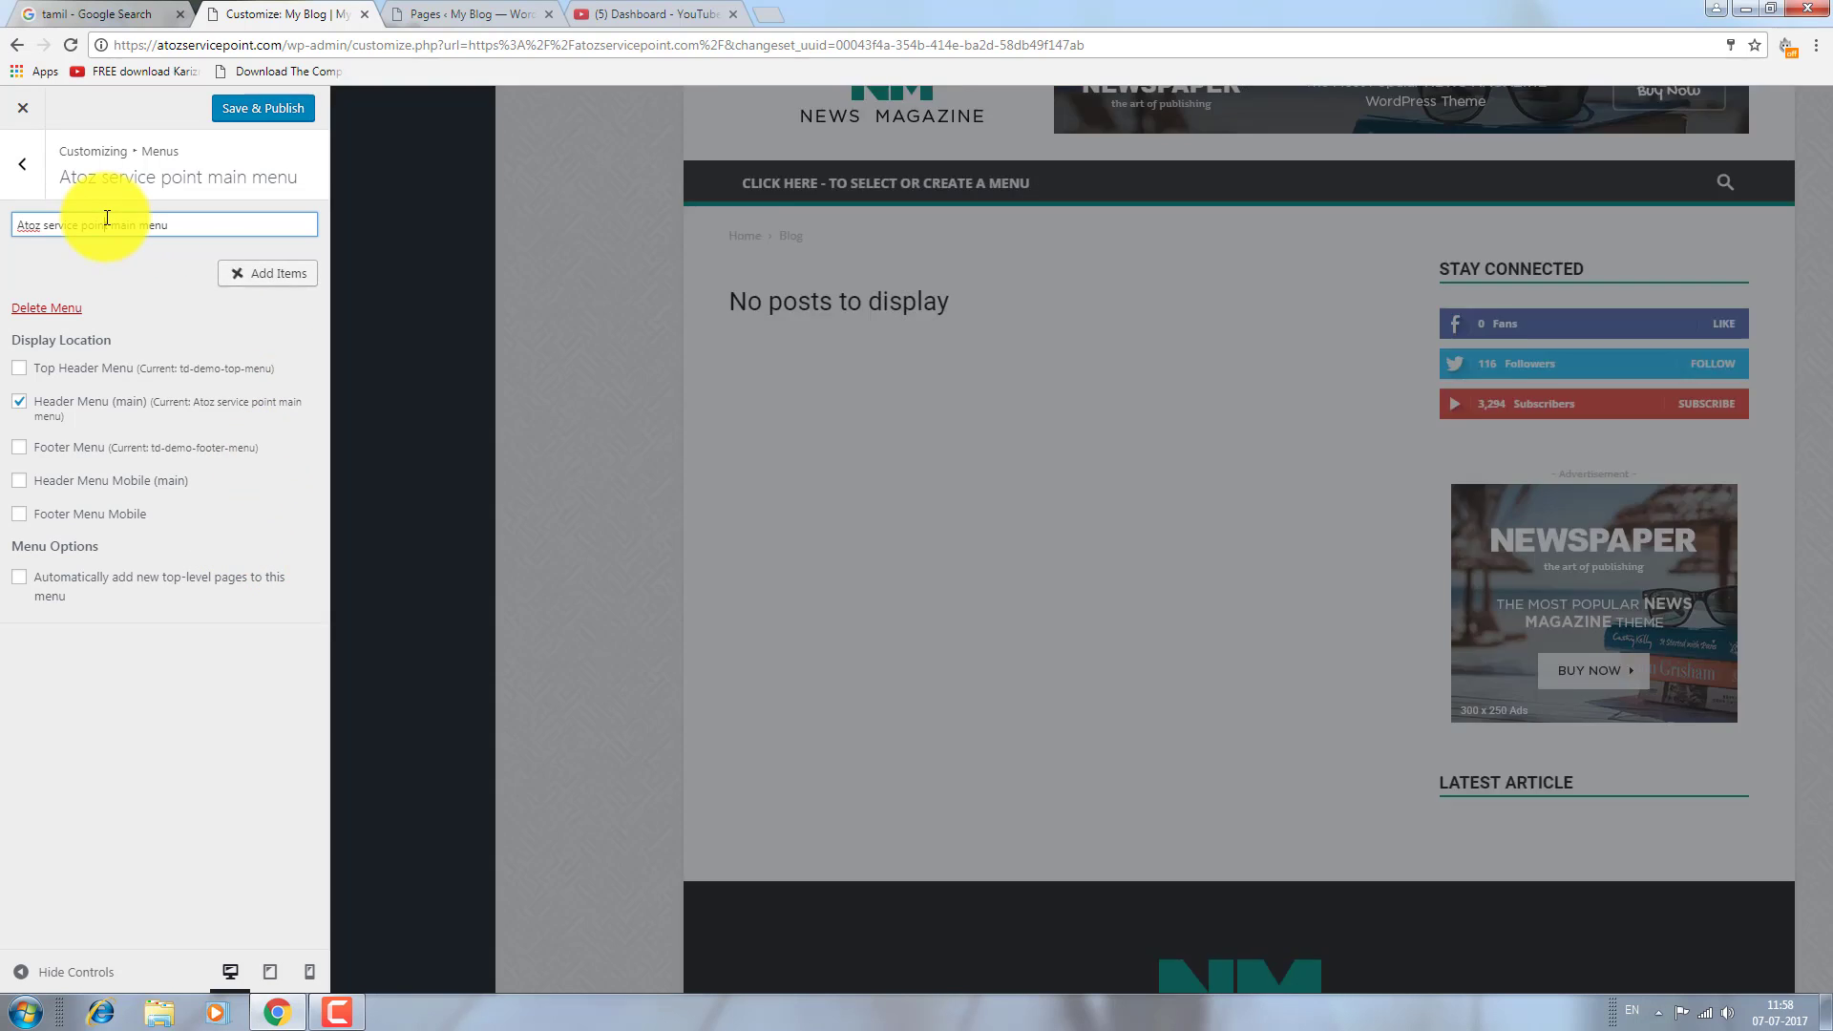
left_click(267, 273)
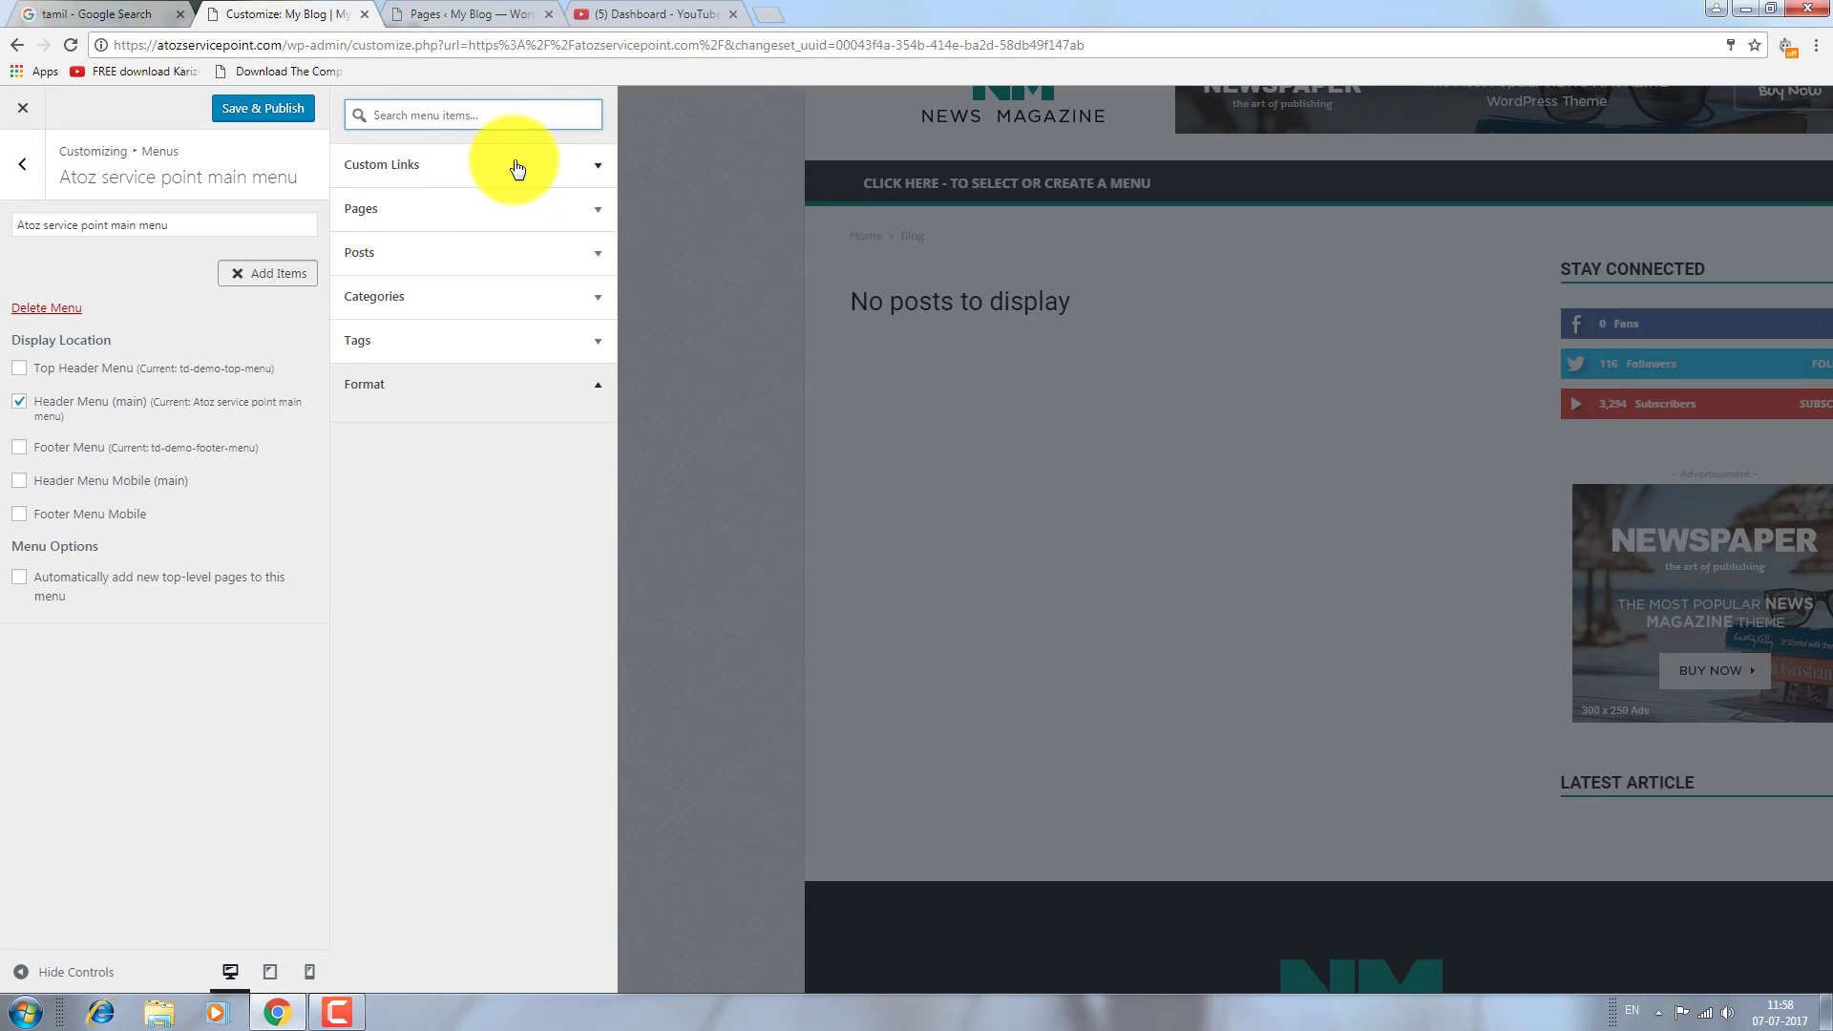
left_click_drag(507, 199, 375, 207)
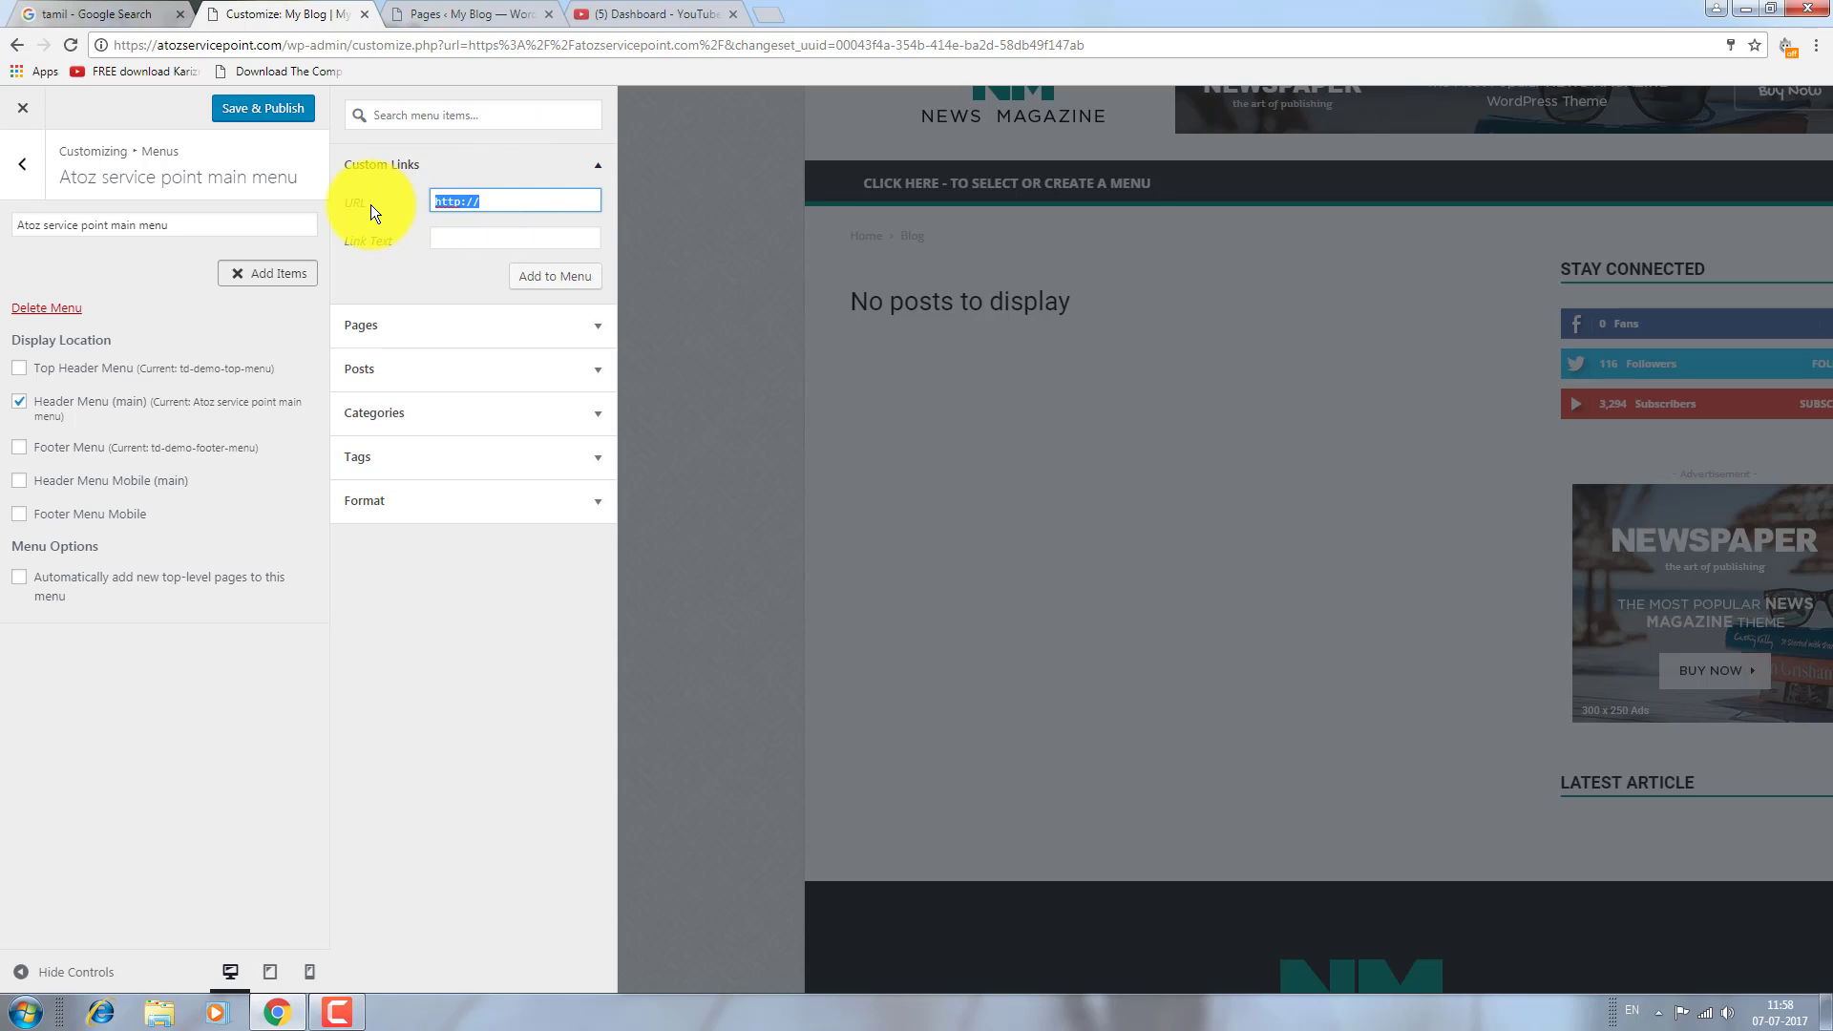
type("#")
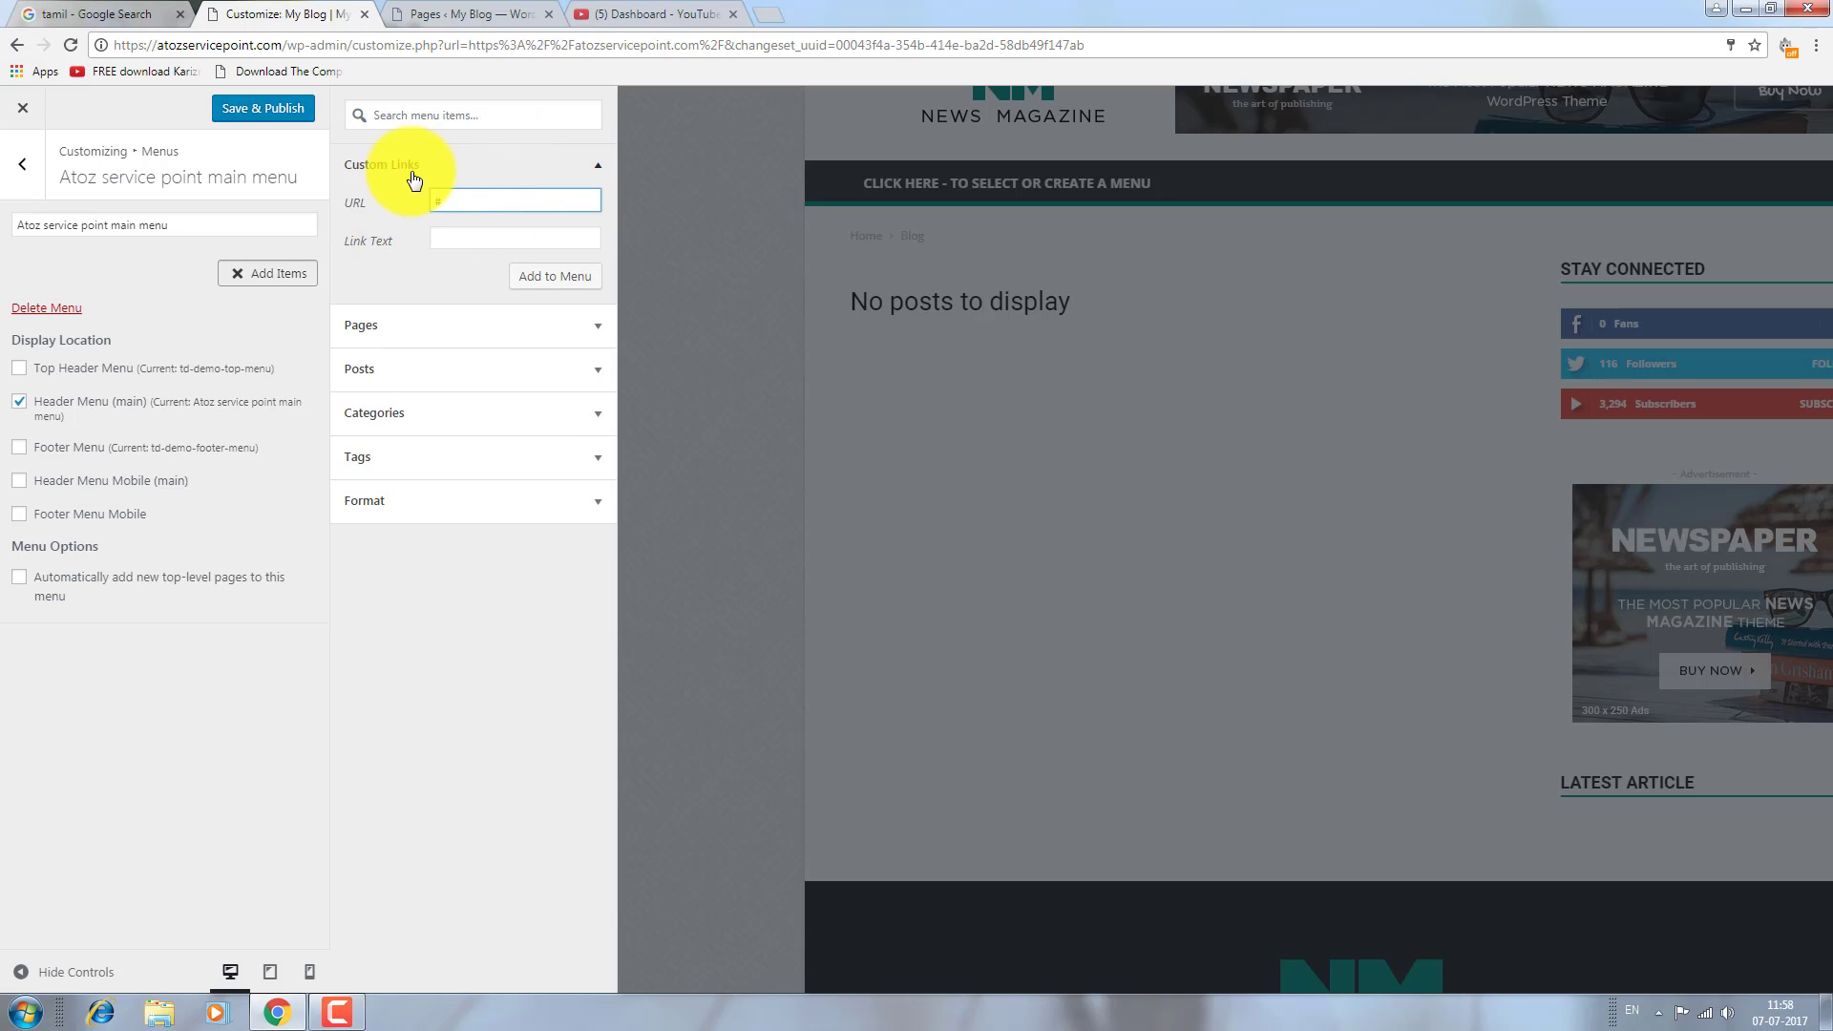
left_click(459, 238)
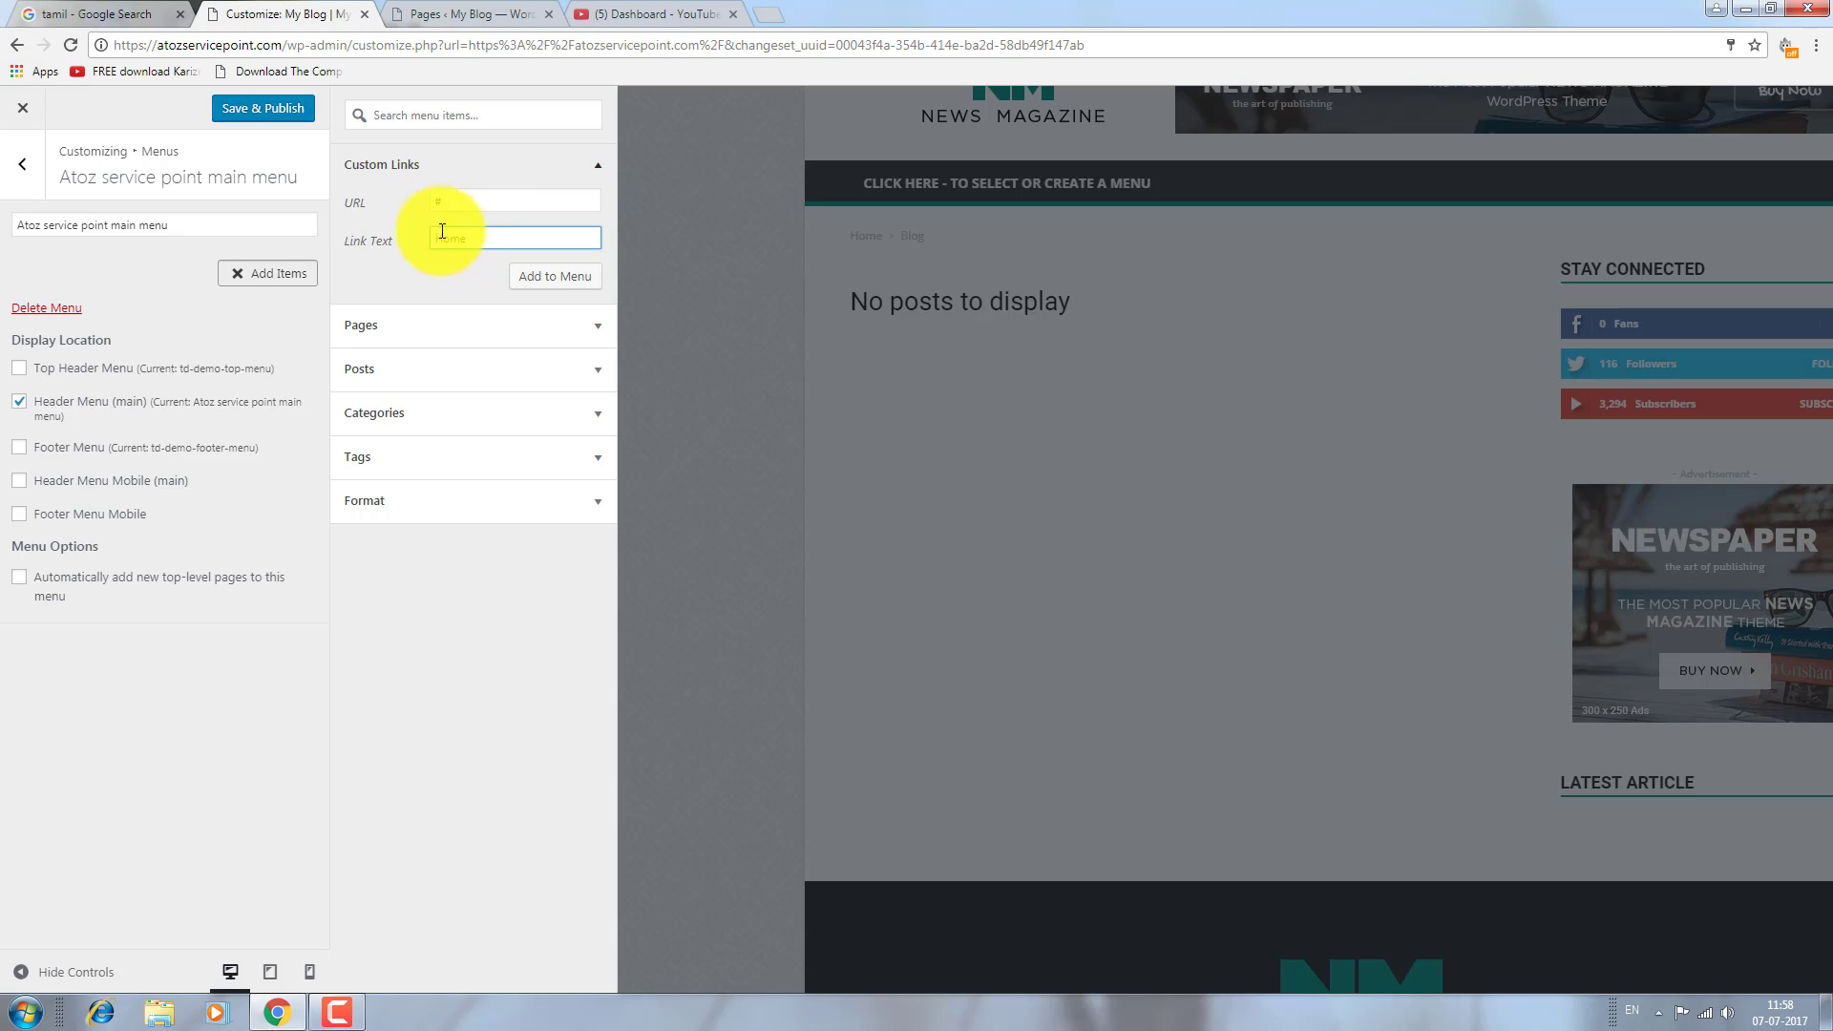
left_click_drag(459, 195, 413, 193)
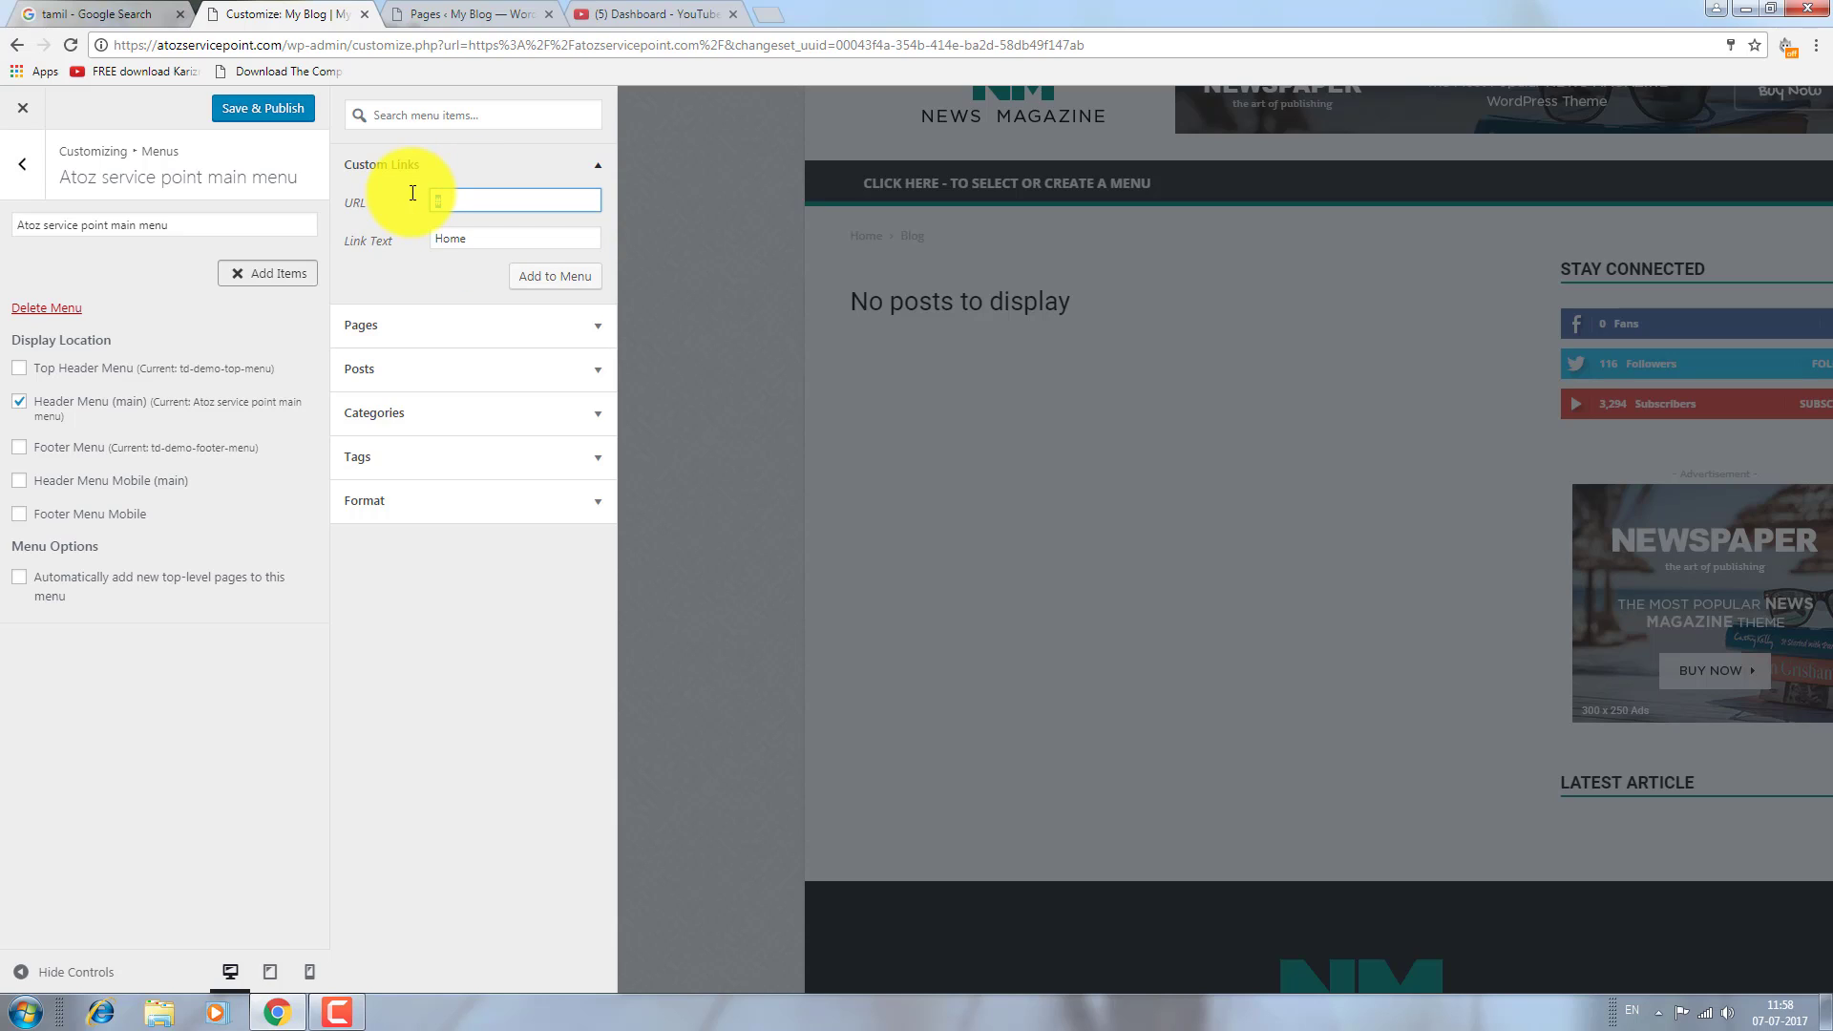
type("www.atozservicepoint.com")
left_click(528, 271)
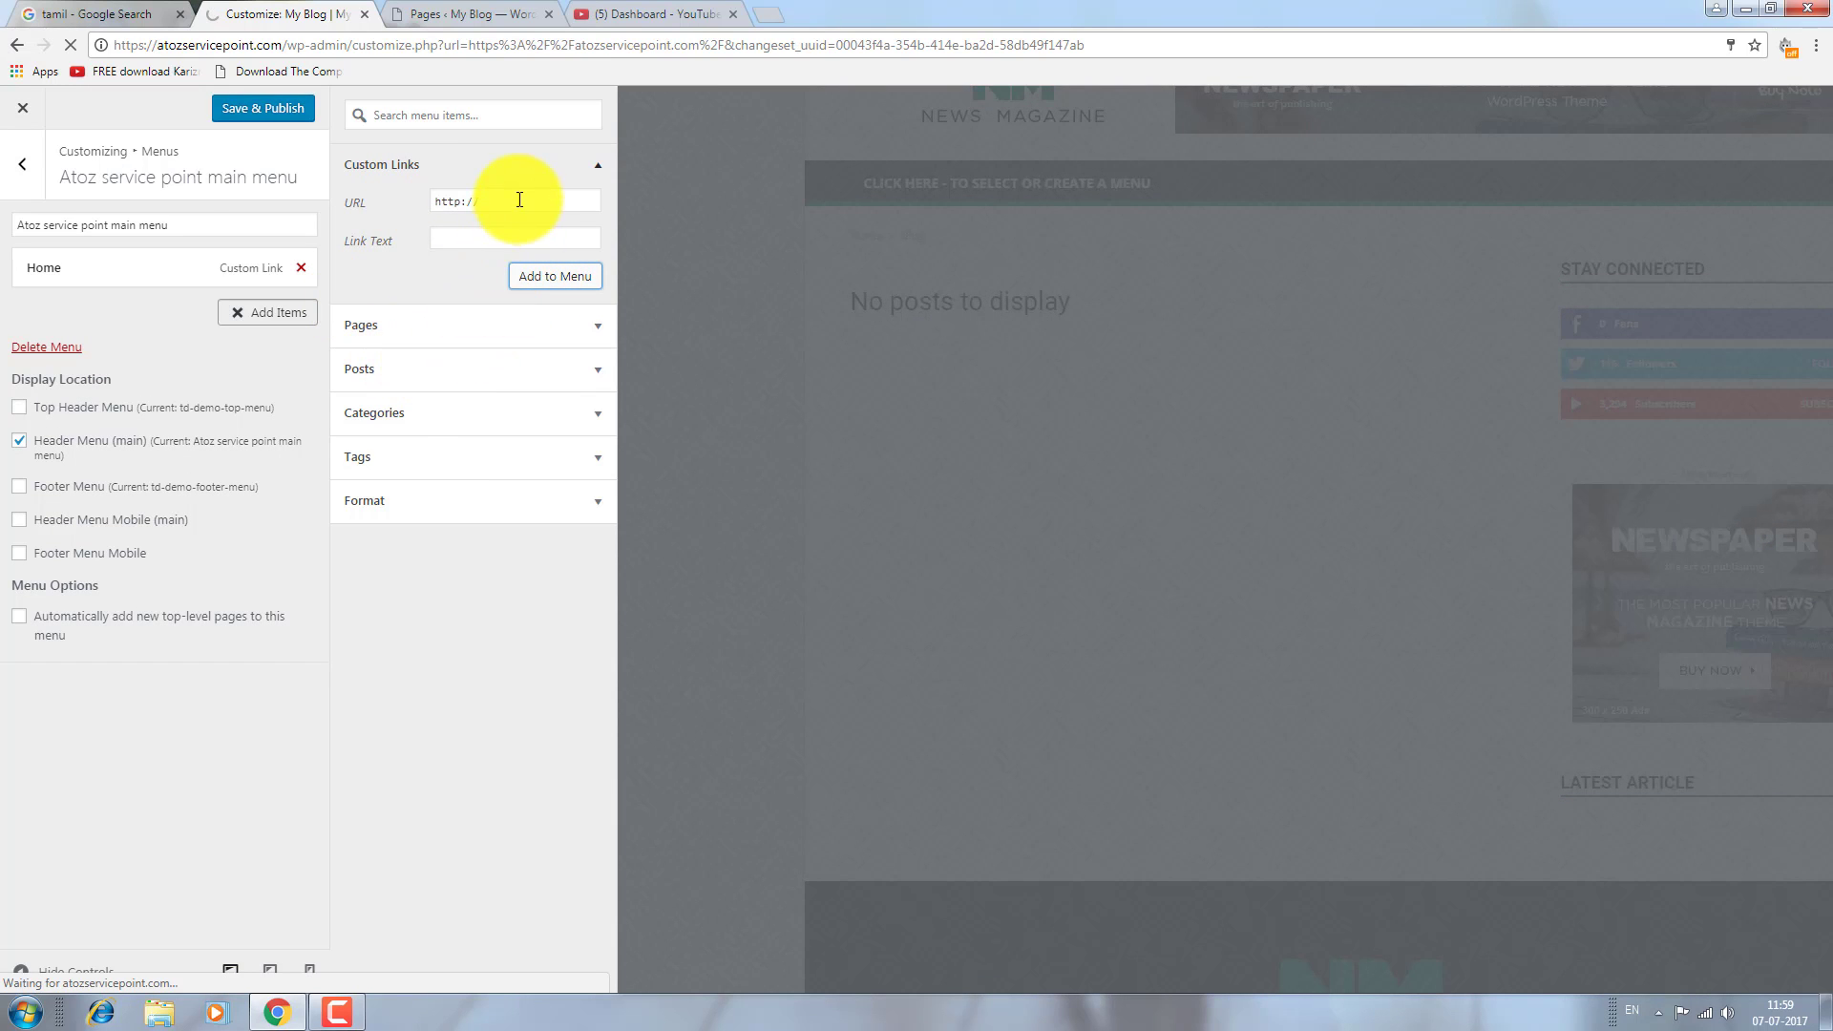
Add a custom link with the text "About Us" and the URL # to the main menu.
left_click_drag(513, 201, 258, 198)
type("#")
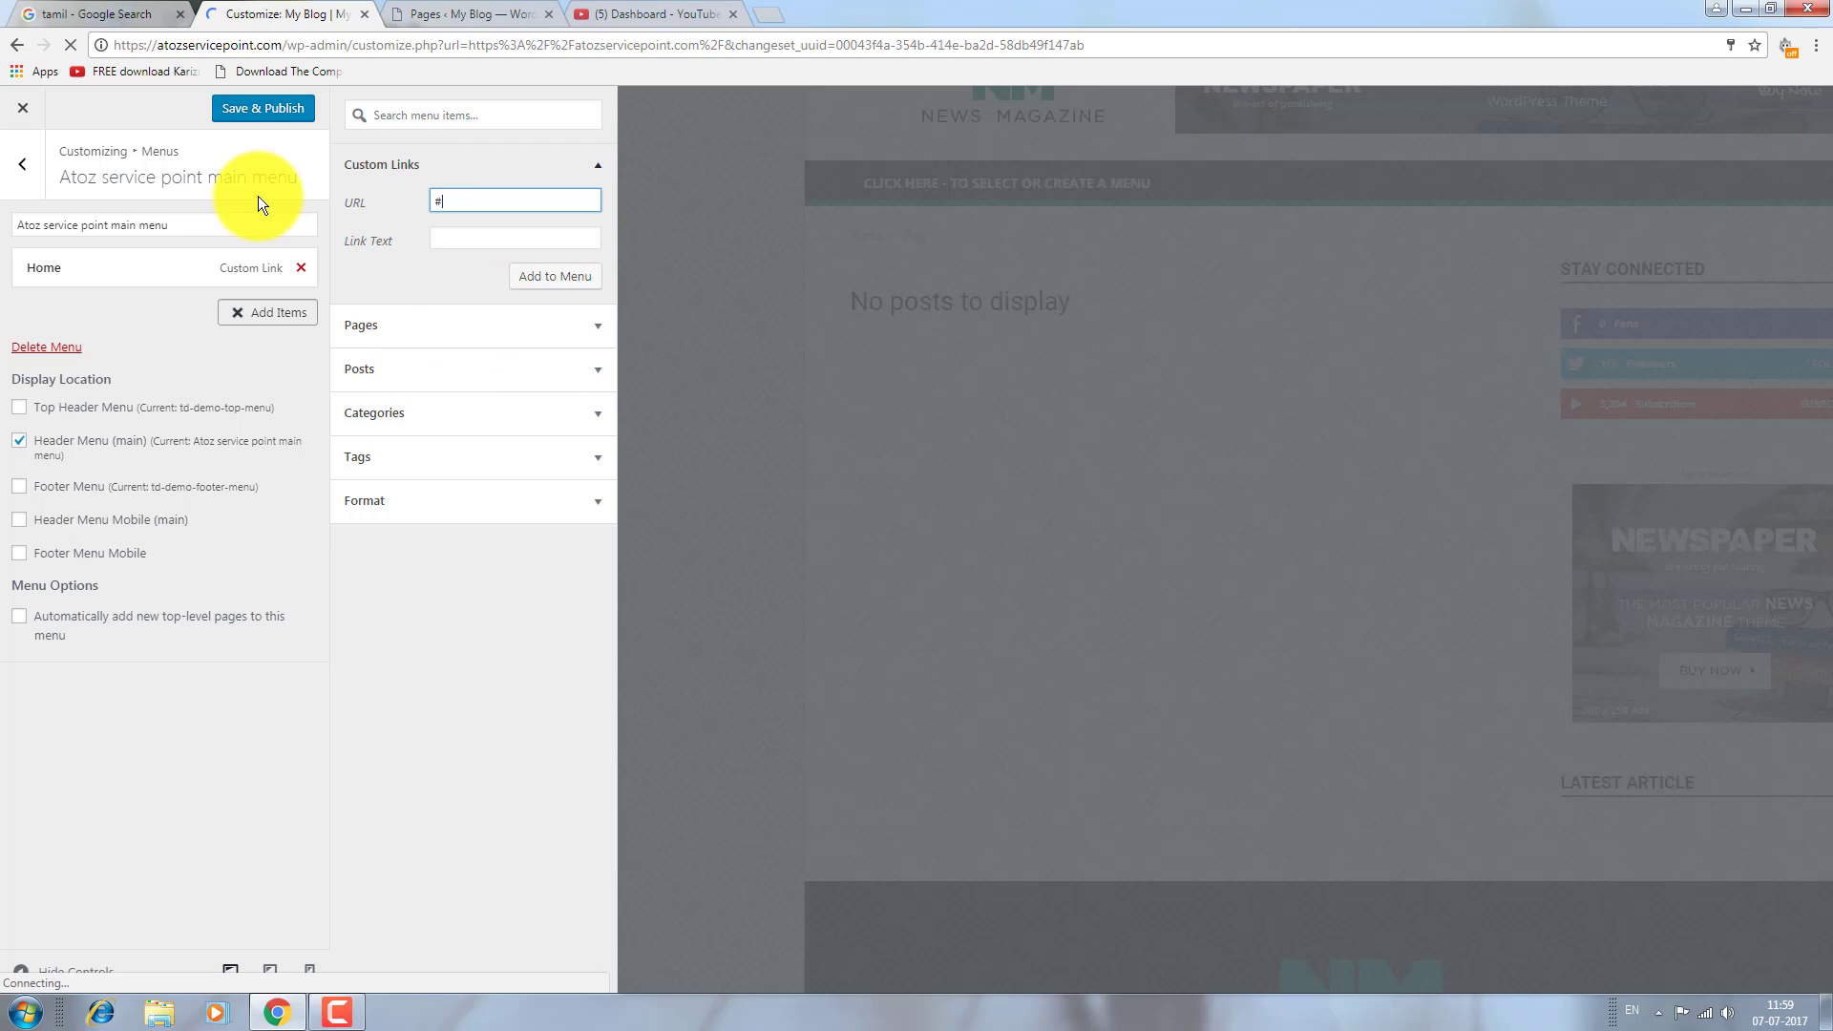
left_click(493, 243)
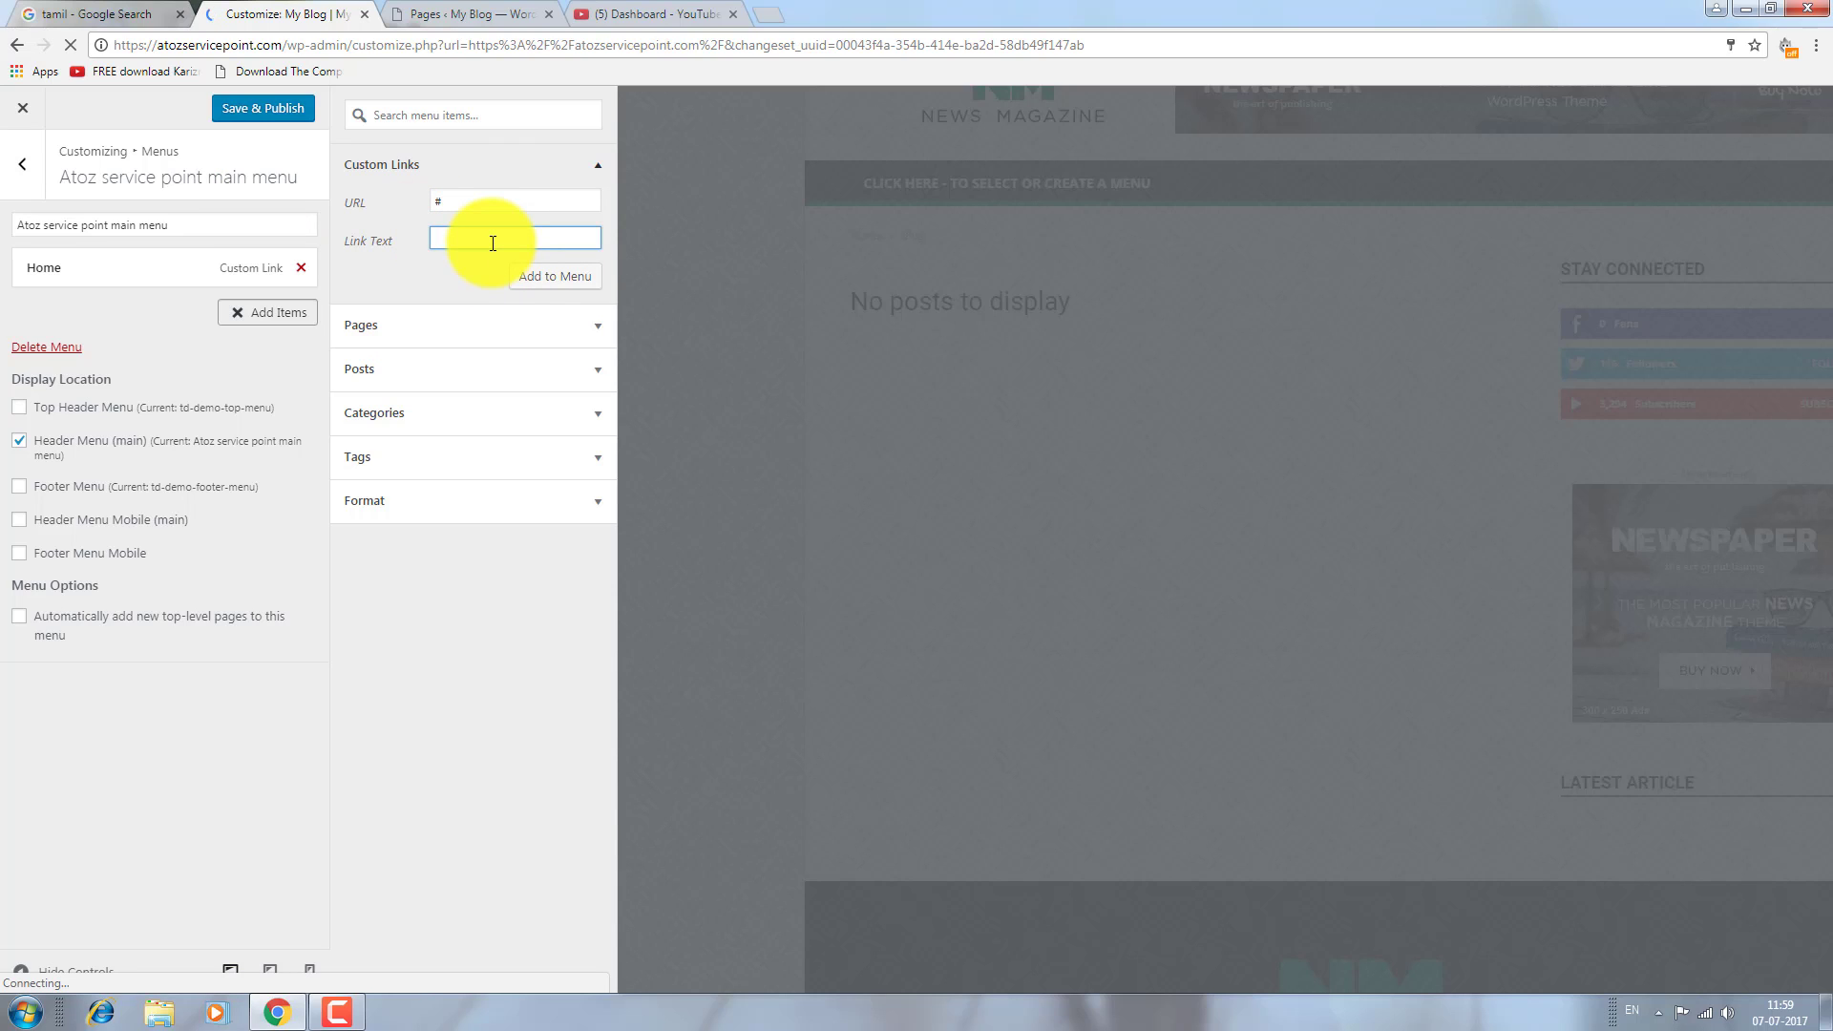
type("About Us")
left_click(544, 277)
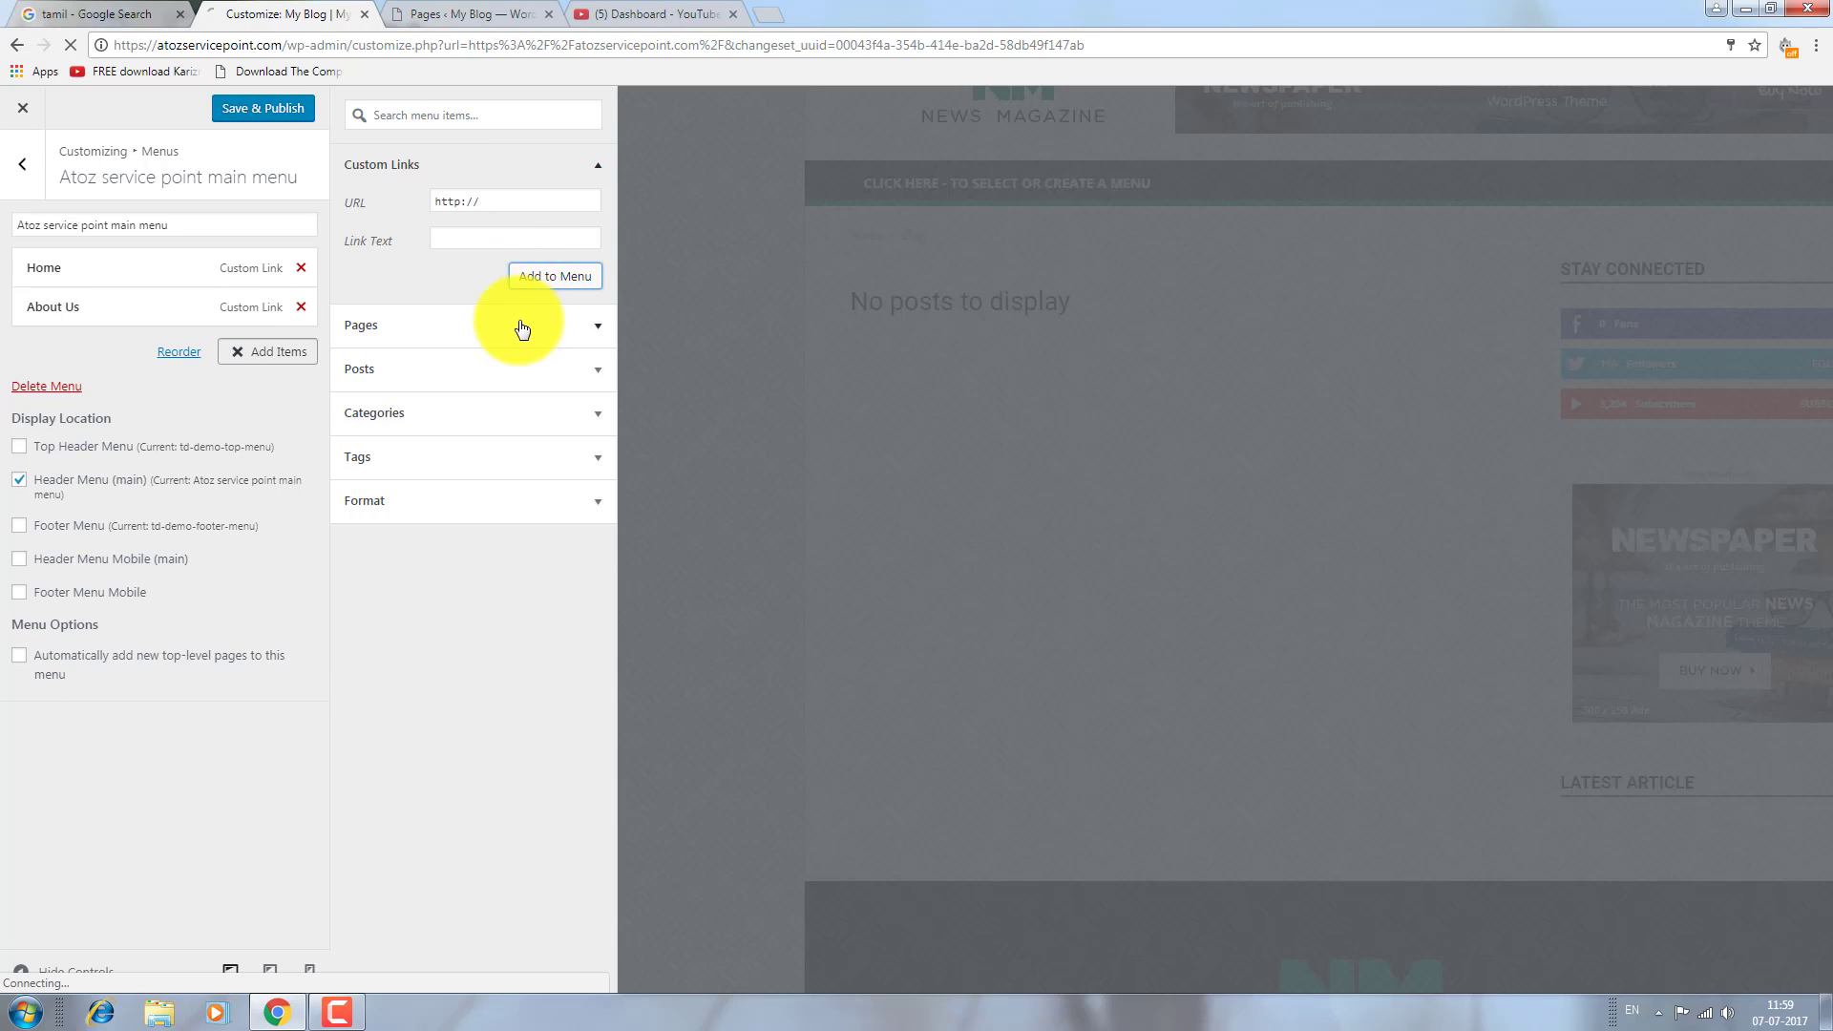
Add a custom link with the text "Local news" and the URL # to the main menu.
left_click_drag(511, 202, 392, 204)
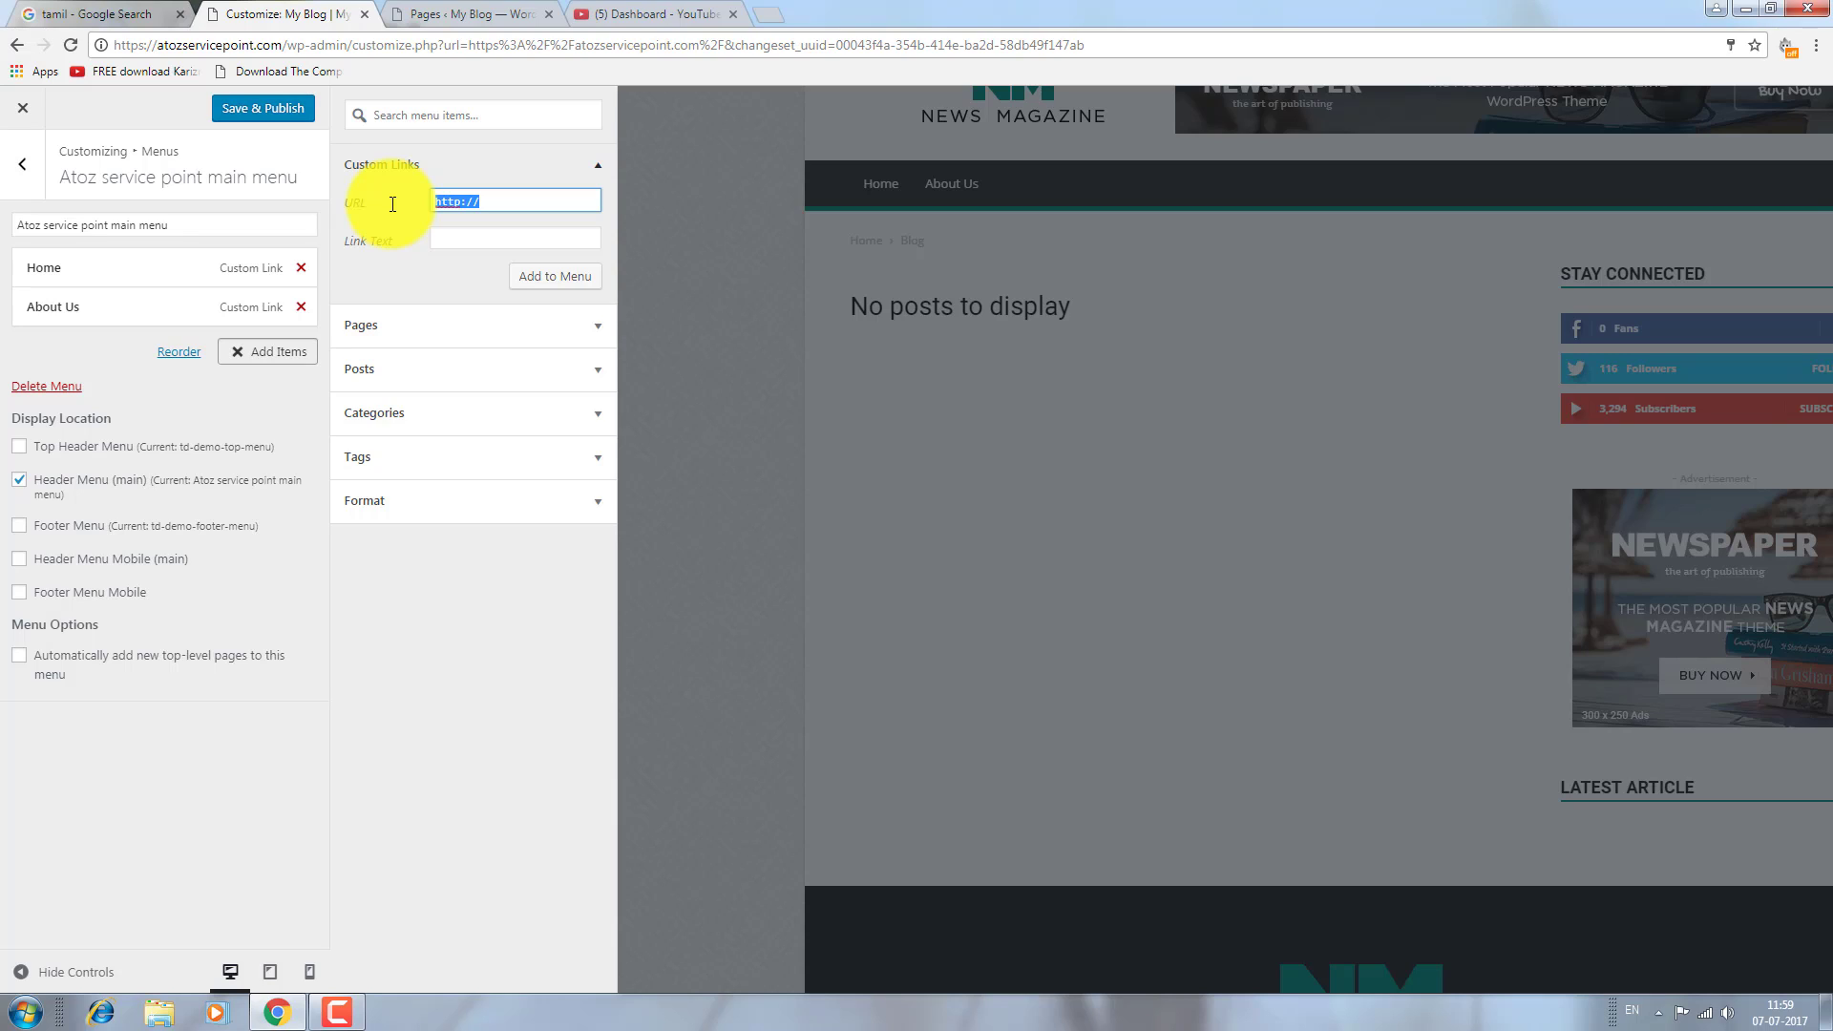
type("L")
key("Tab")
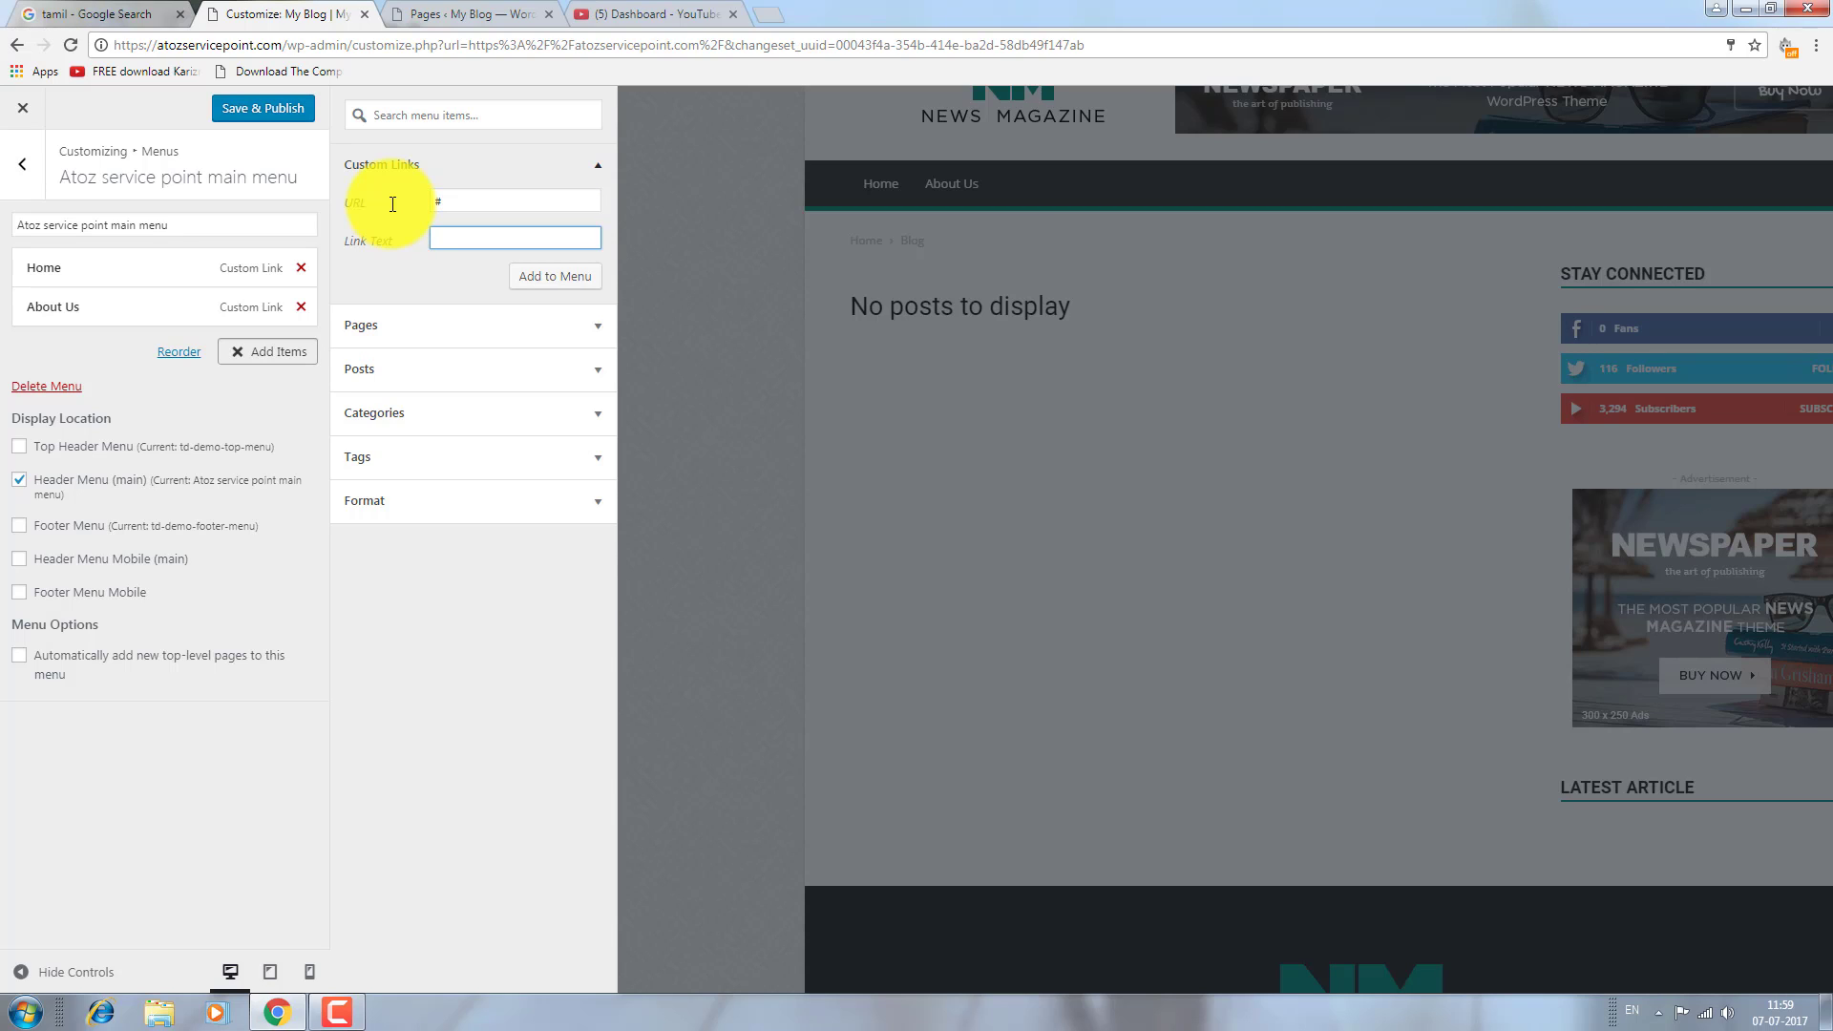
type("Local news")
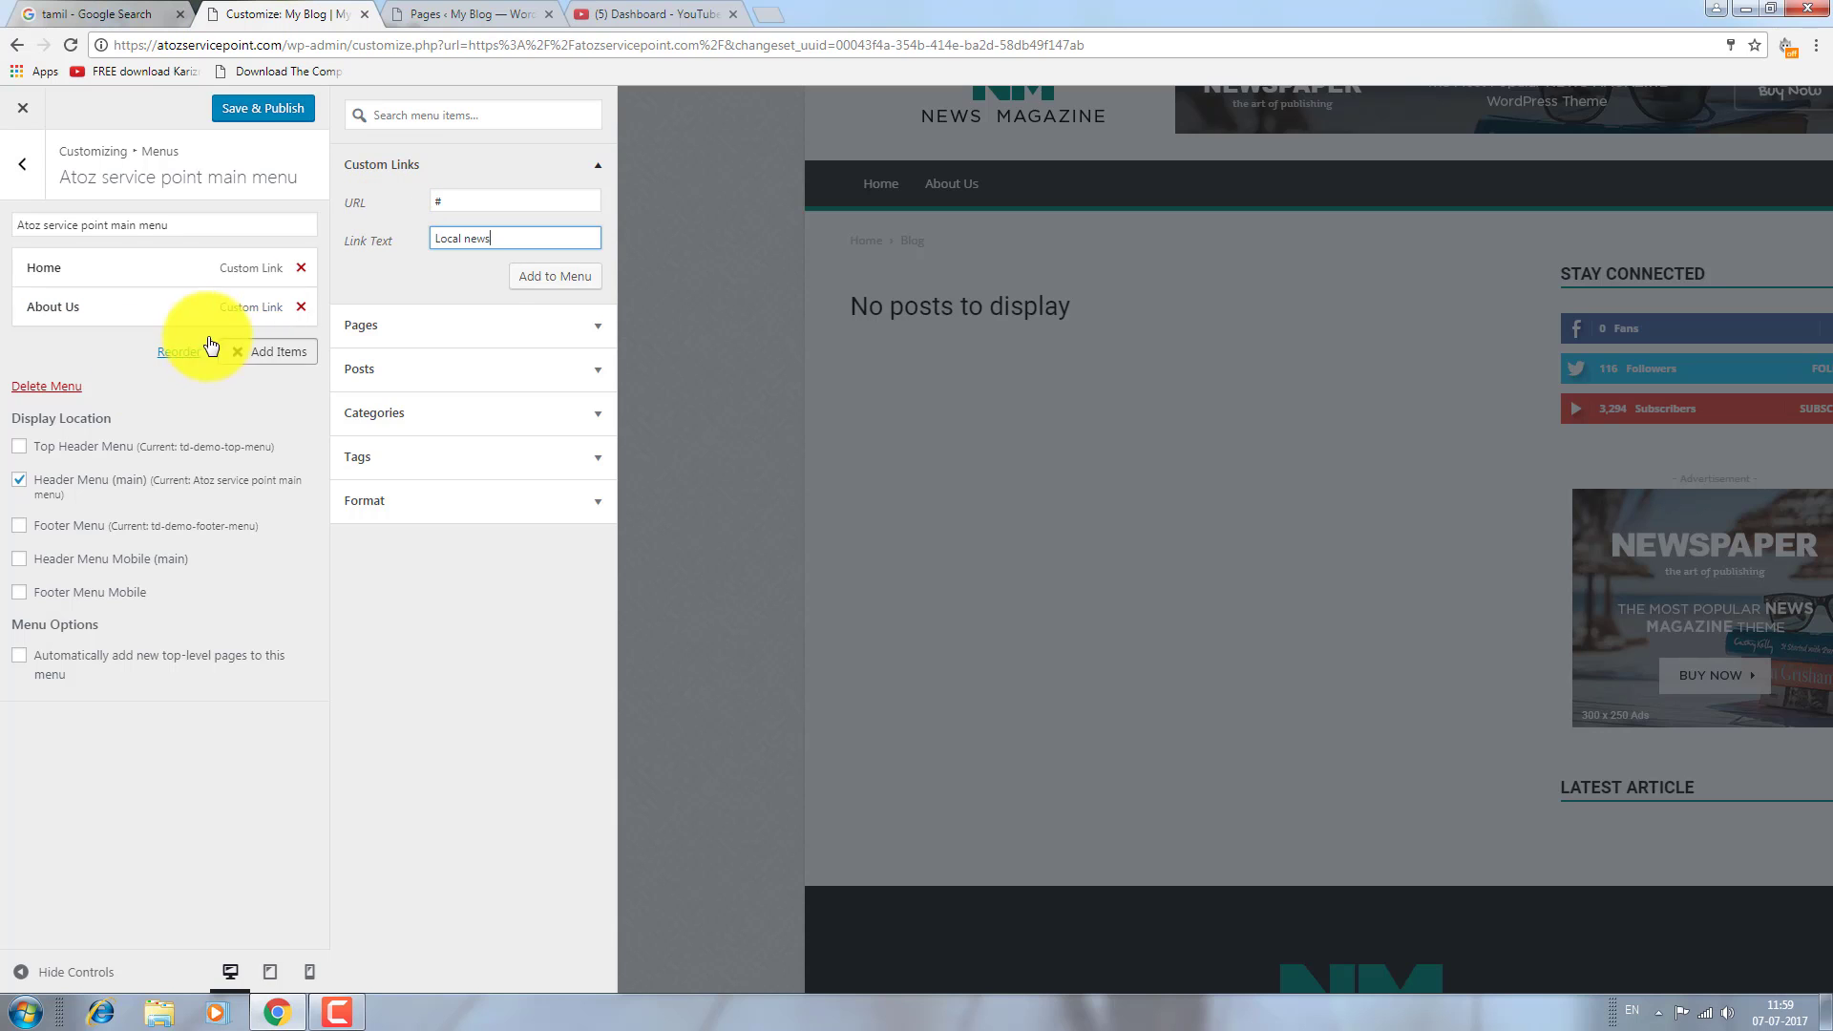
left_click(569, 284)
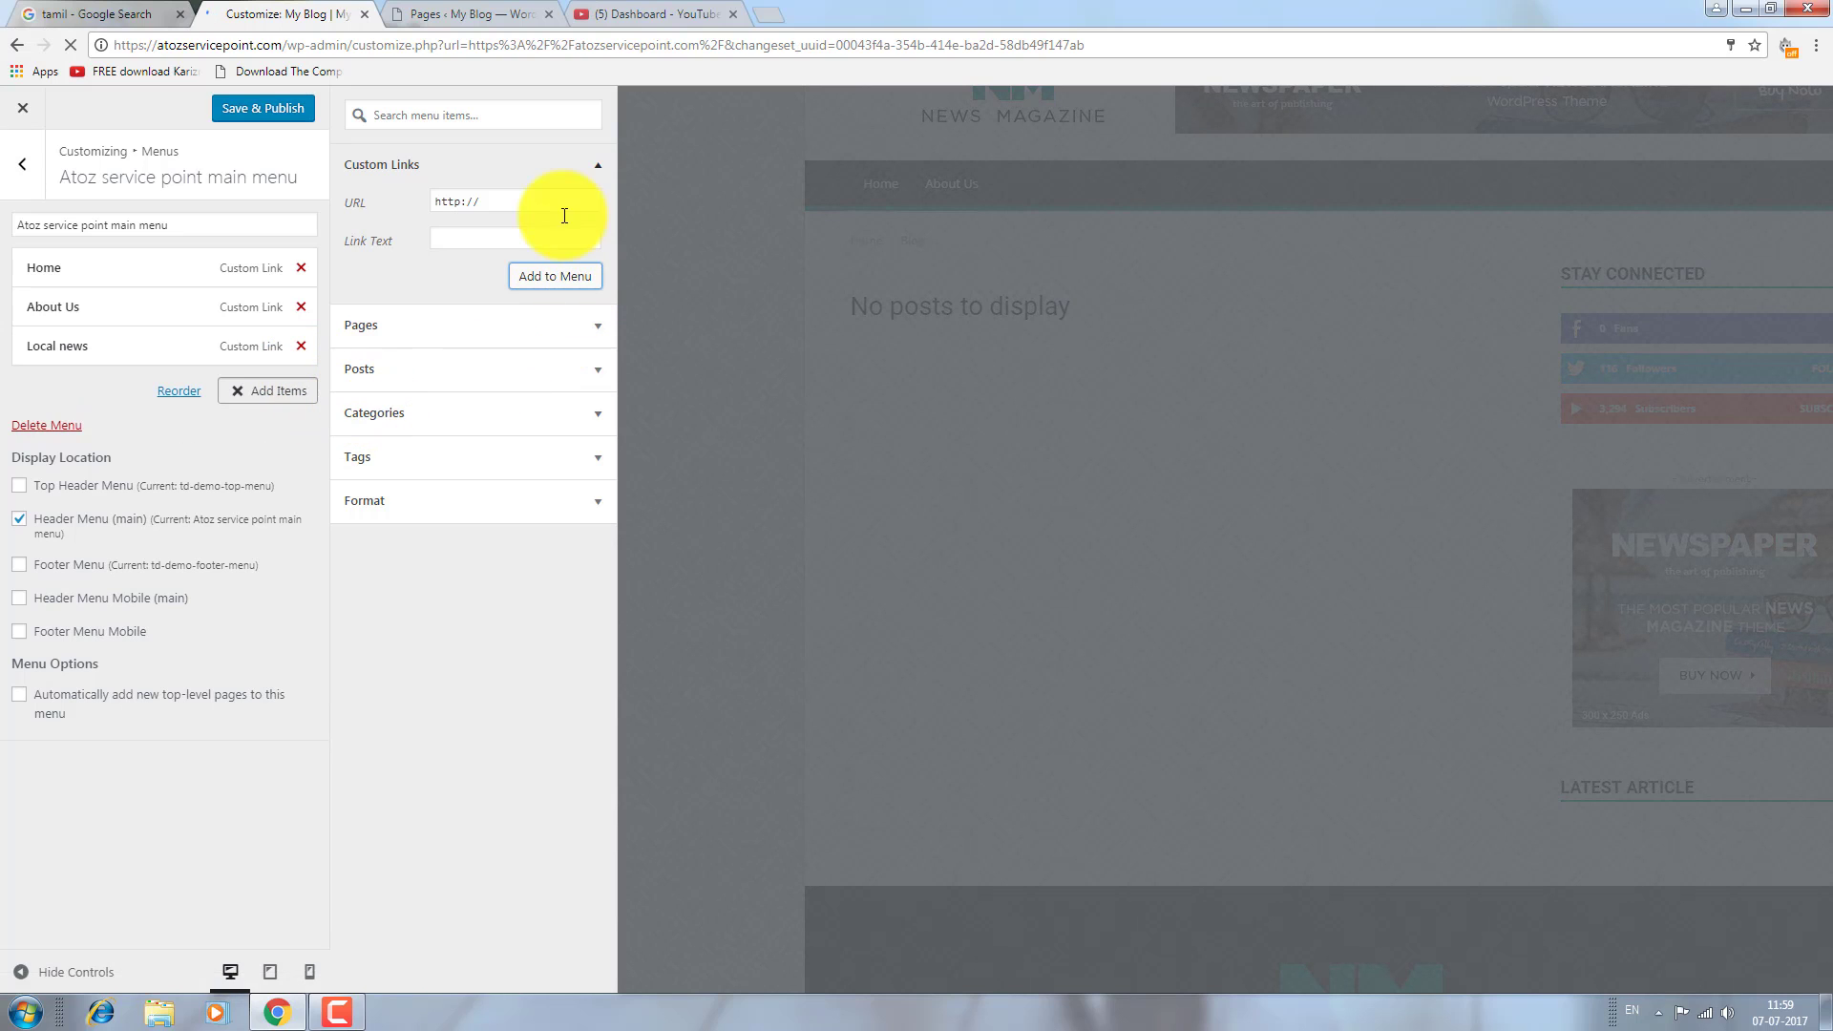
Add a custom link with the text "India News" and the URL # to the main menu.
left_click_drag(524, 202, 420, 202)
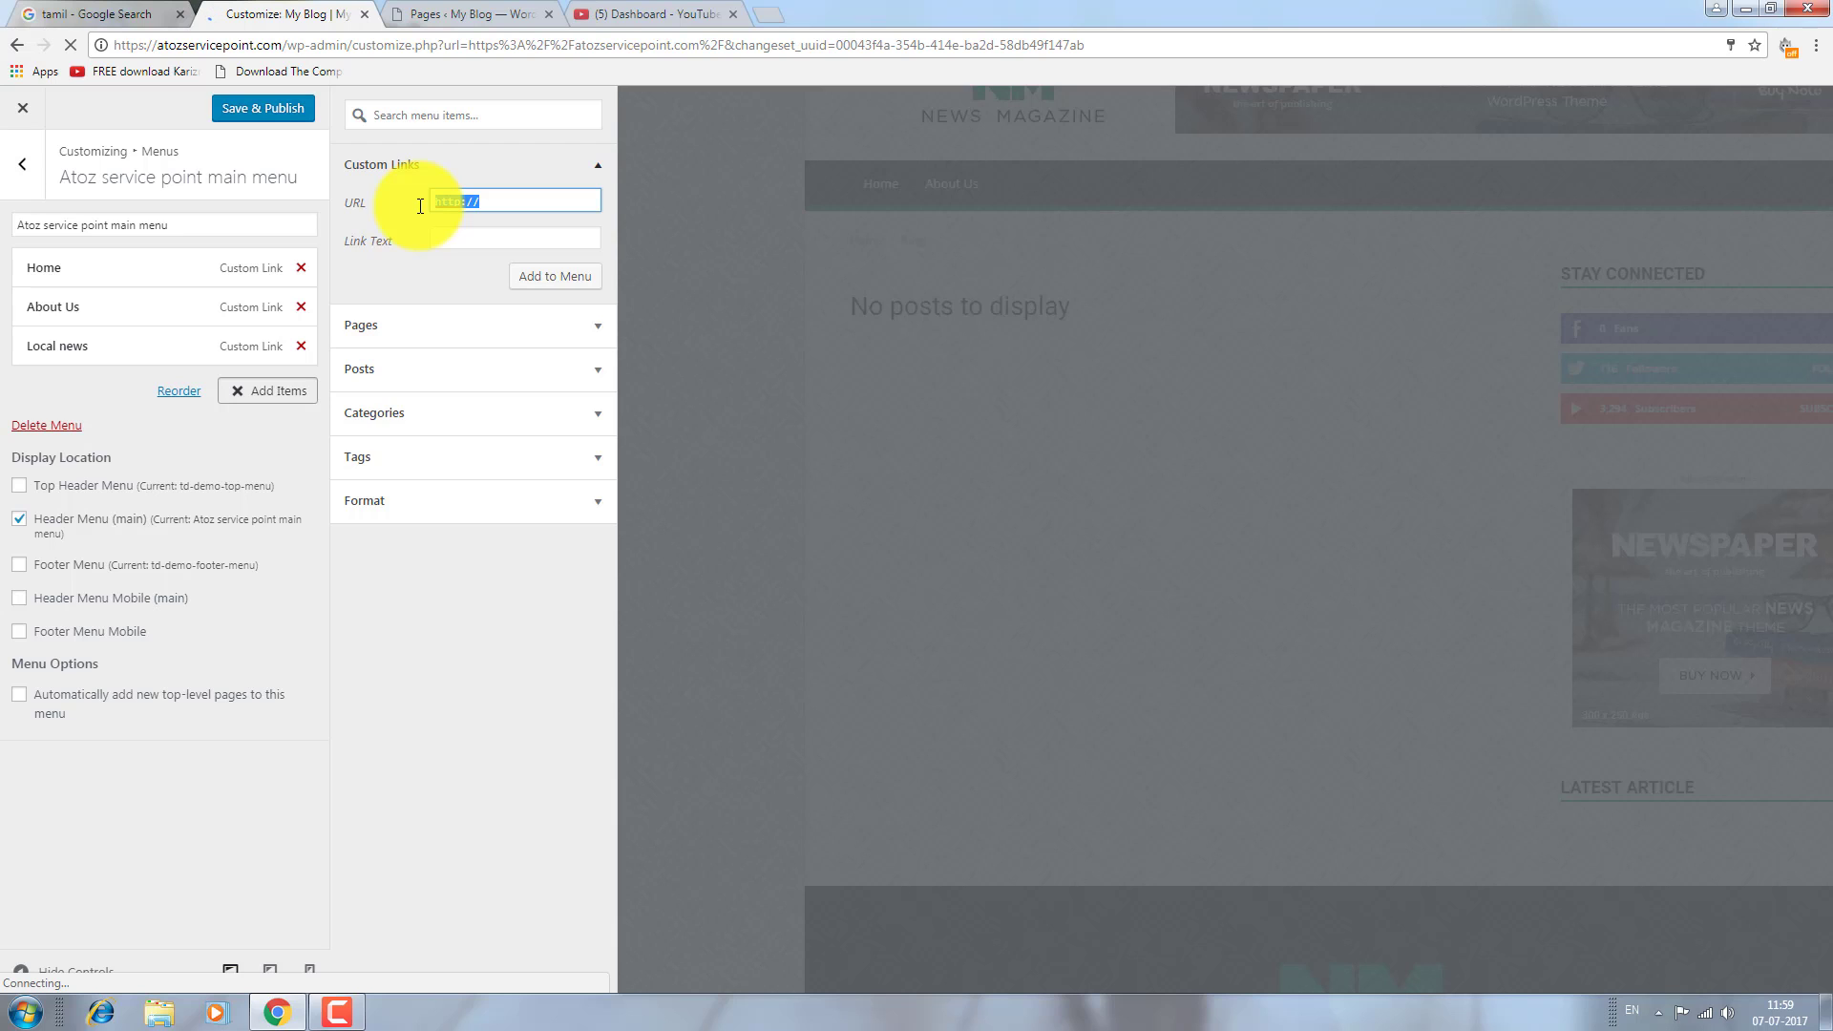
left_click(419, 204)
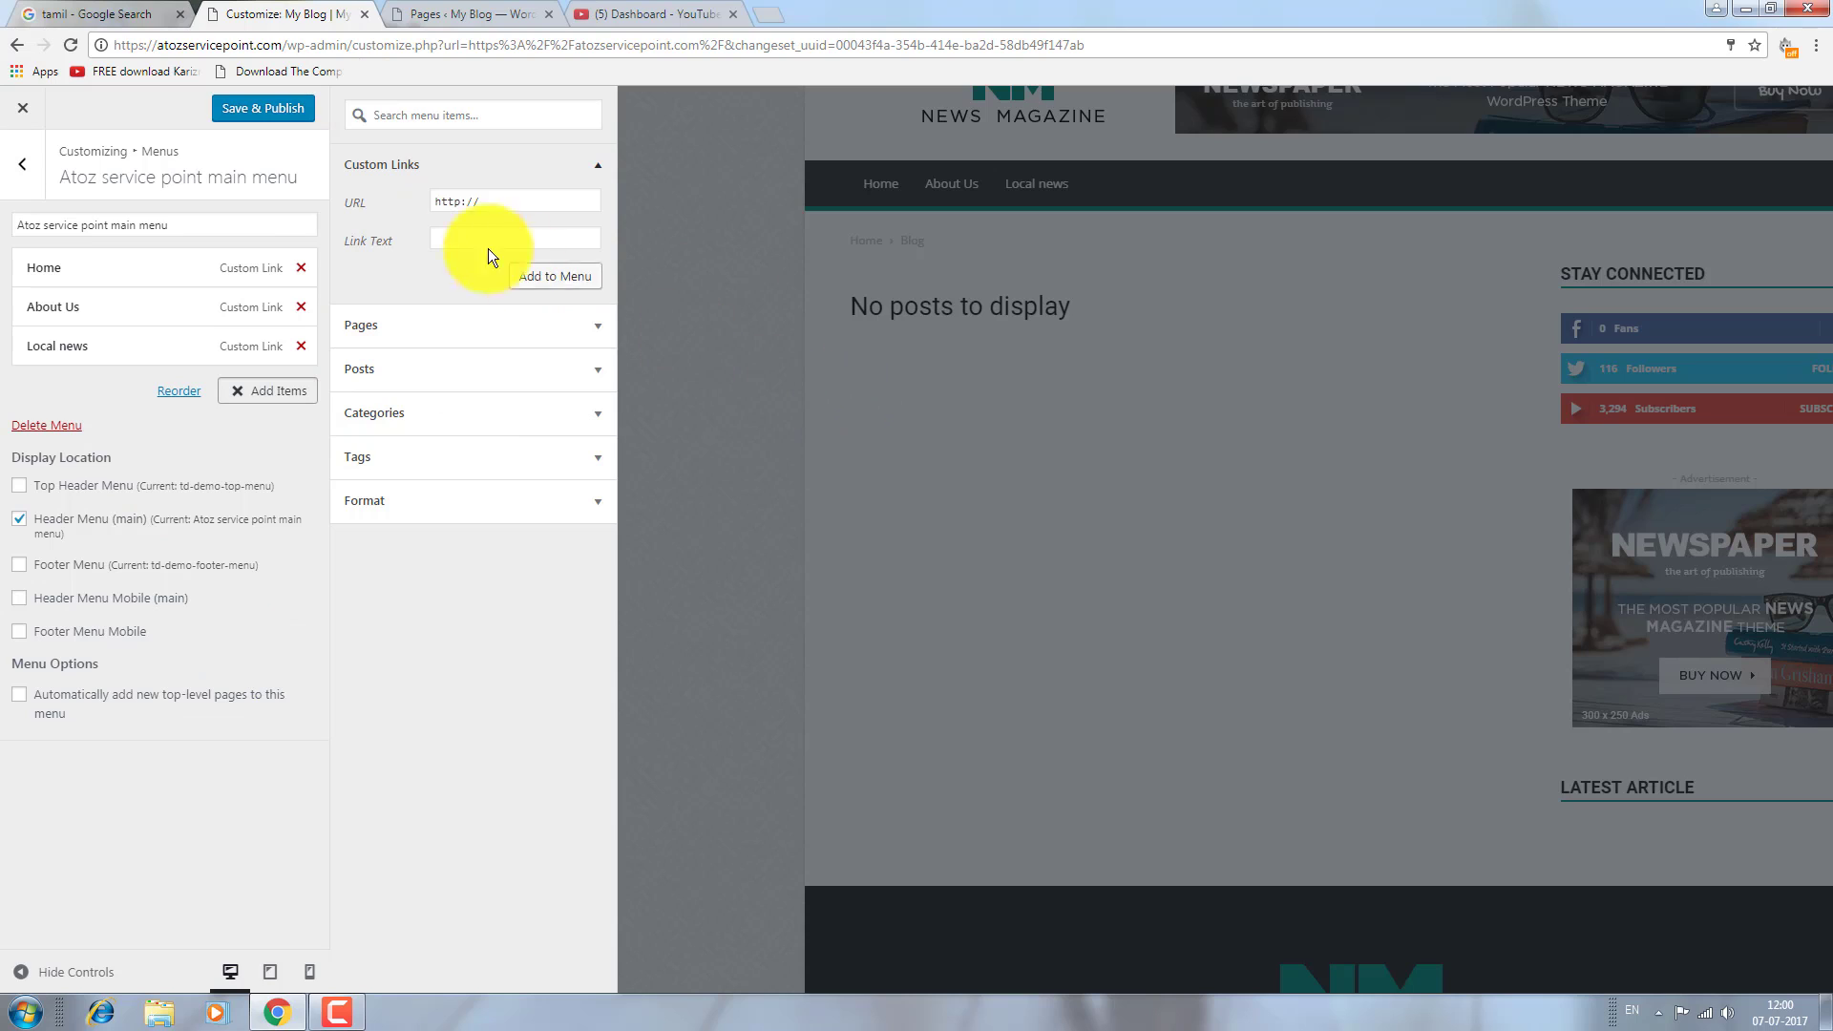
right_click(493, 198)
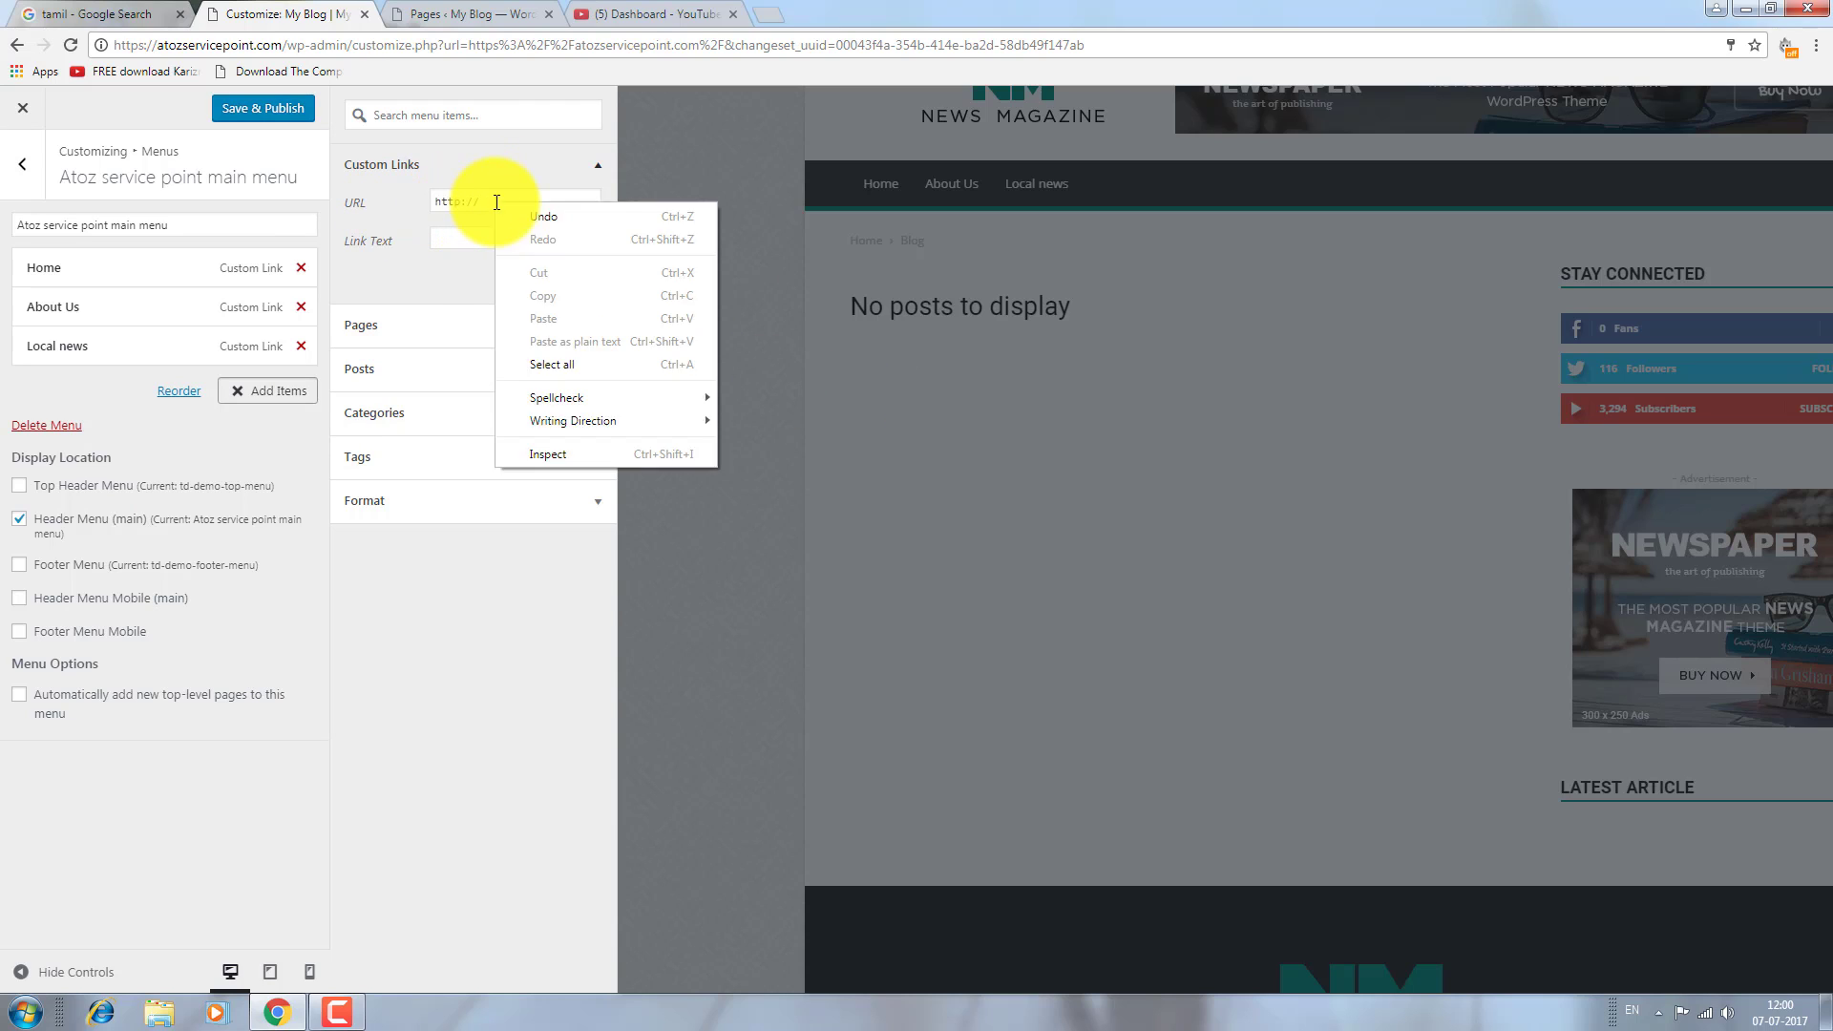
left_click(497, 202)
left_click_drag(497, 201, 429, 210)
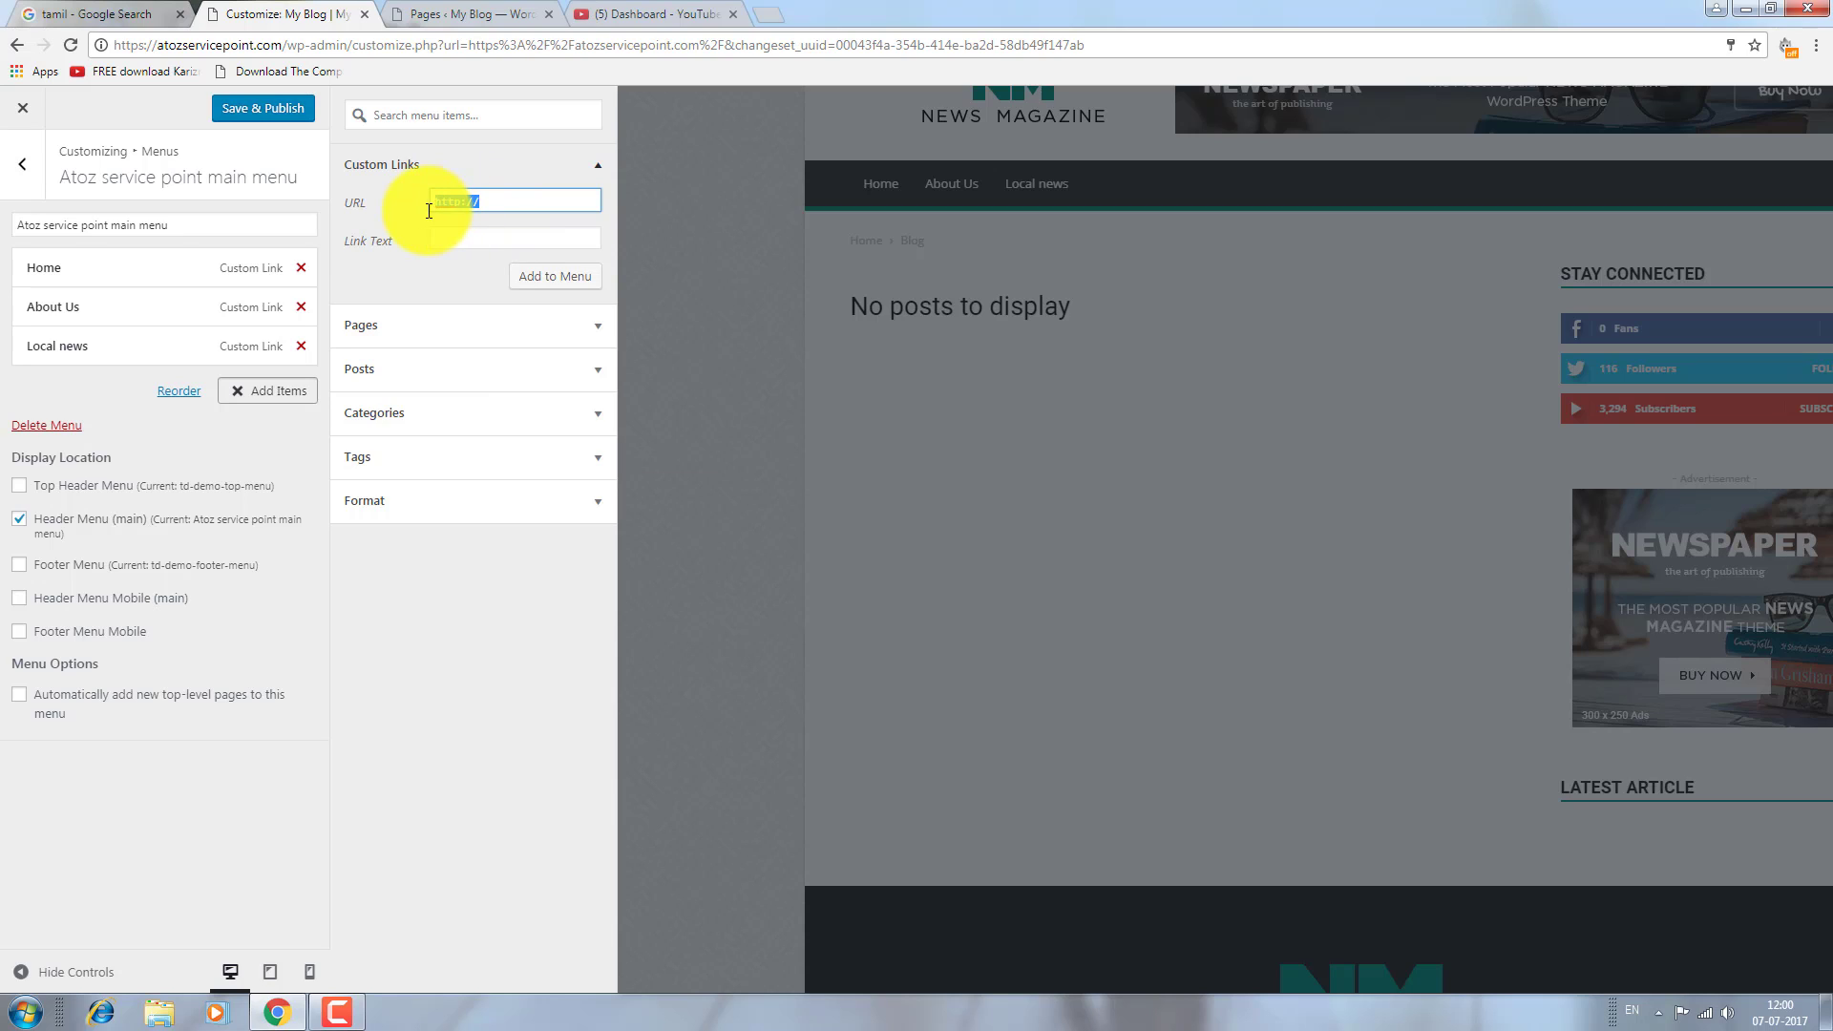
type("#")
left_click(482, 237)
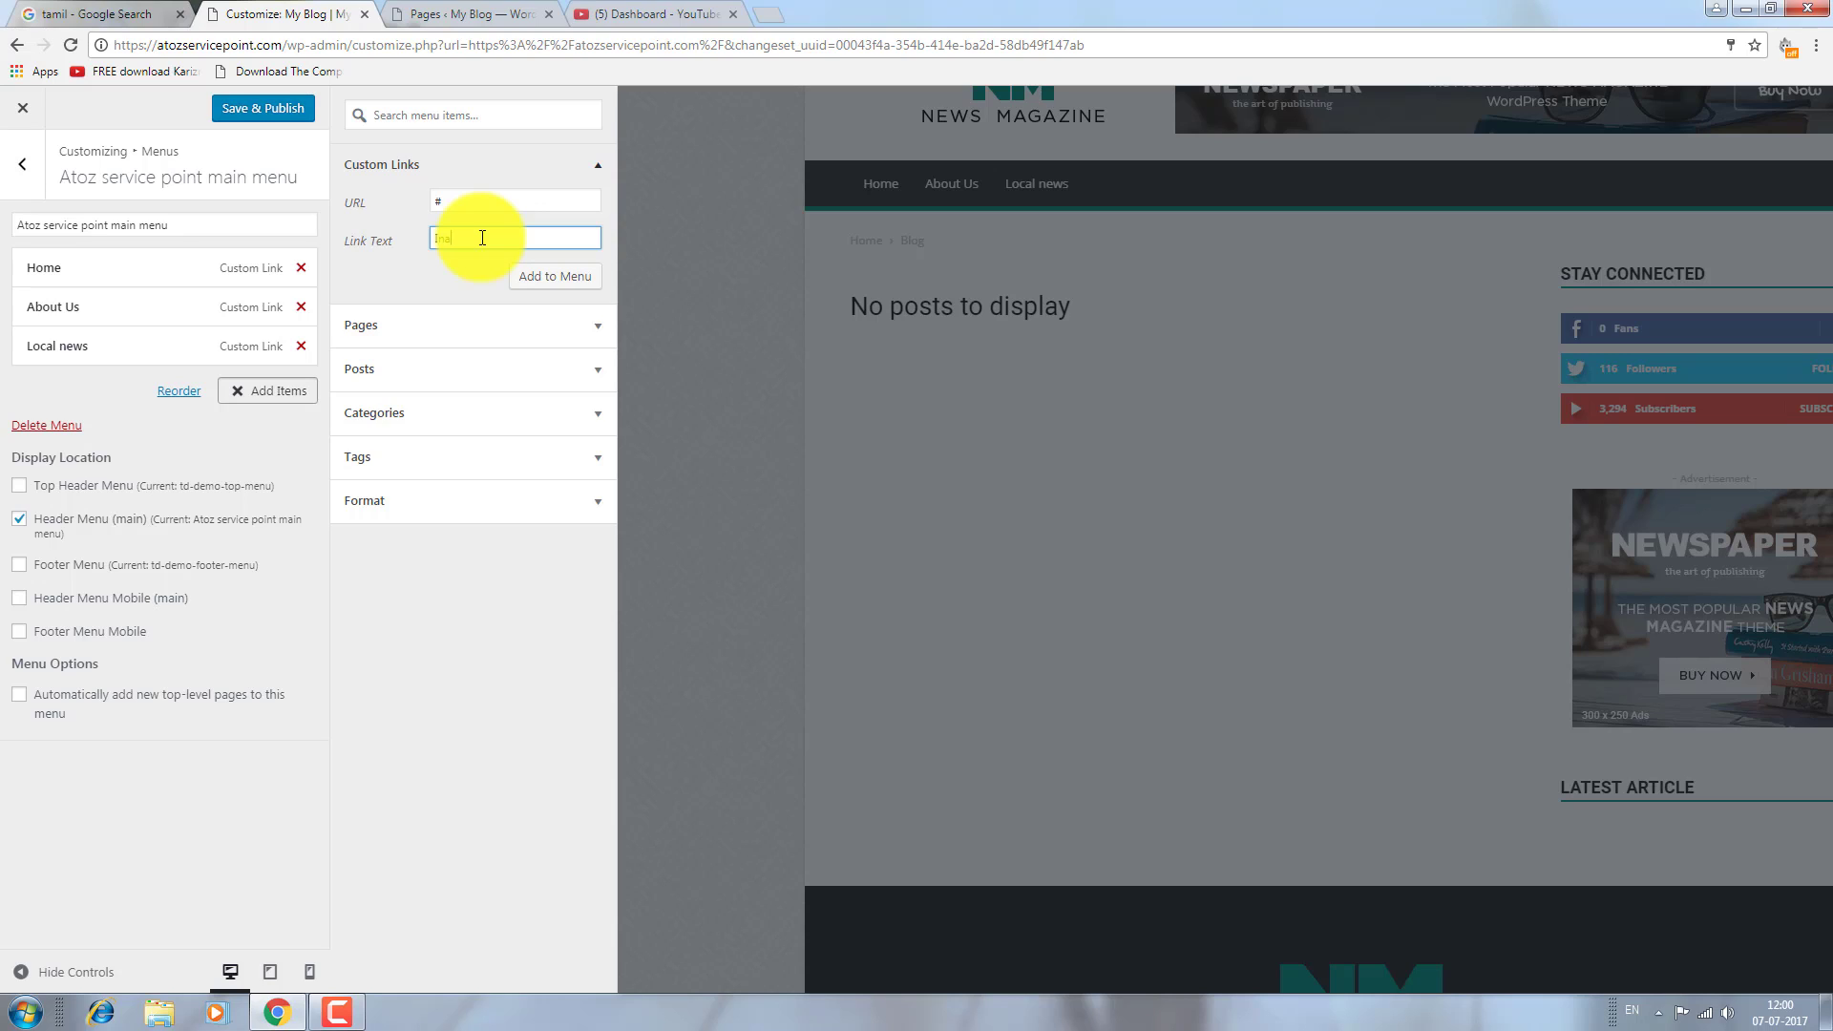
type("India News")
left_click(570, 275)
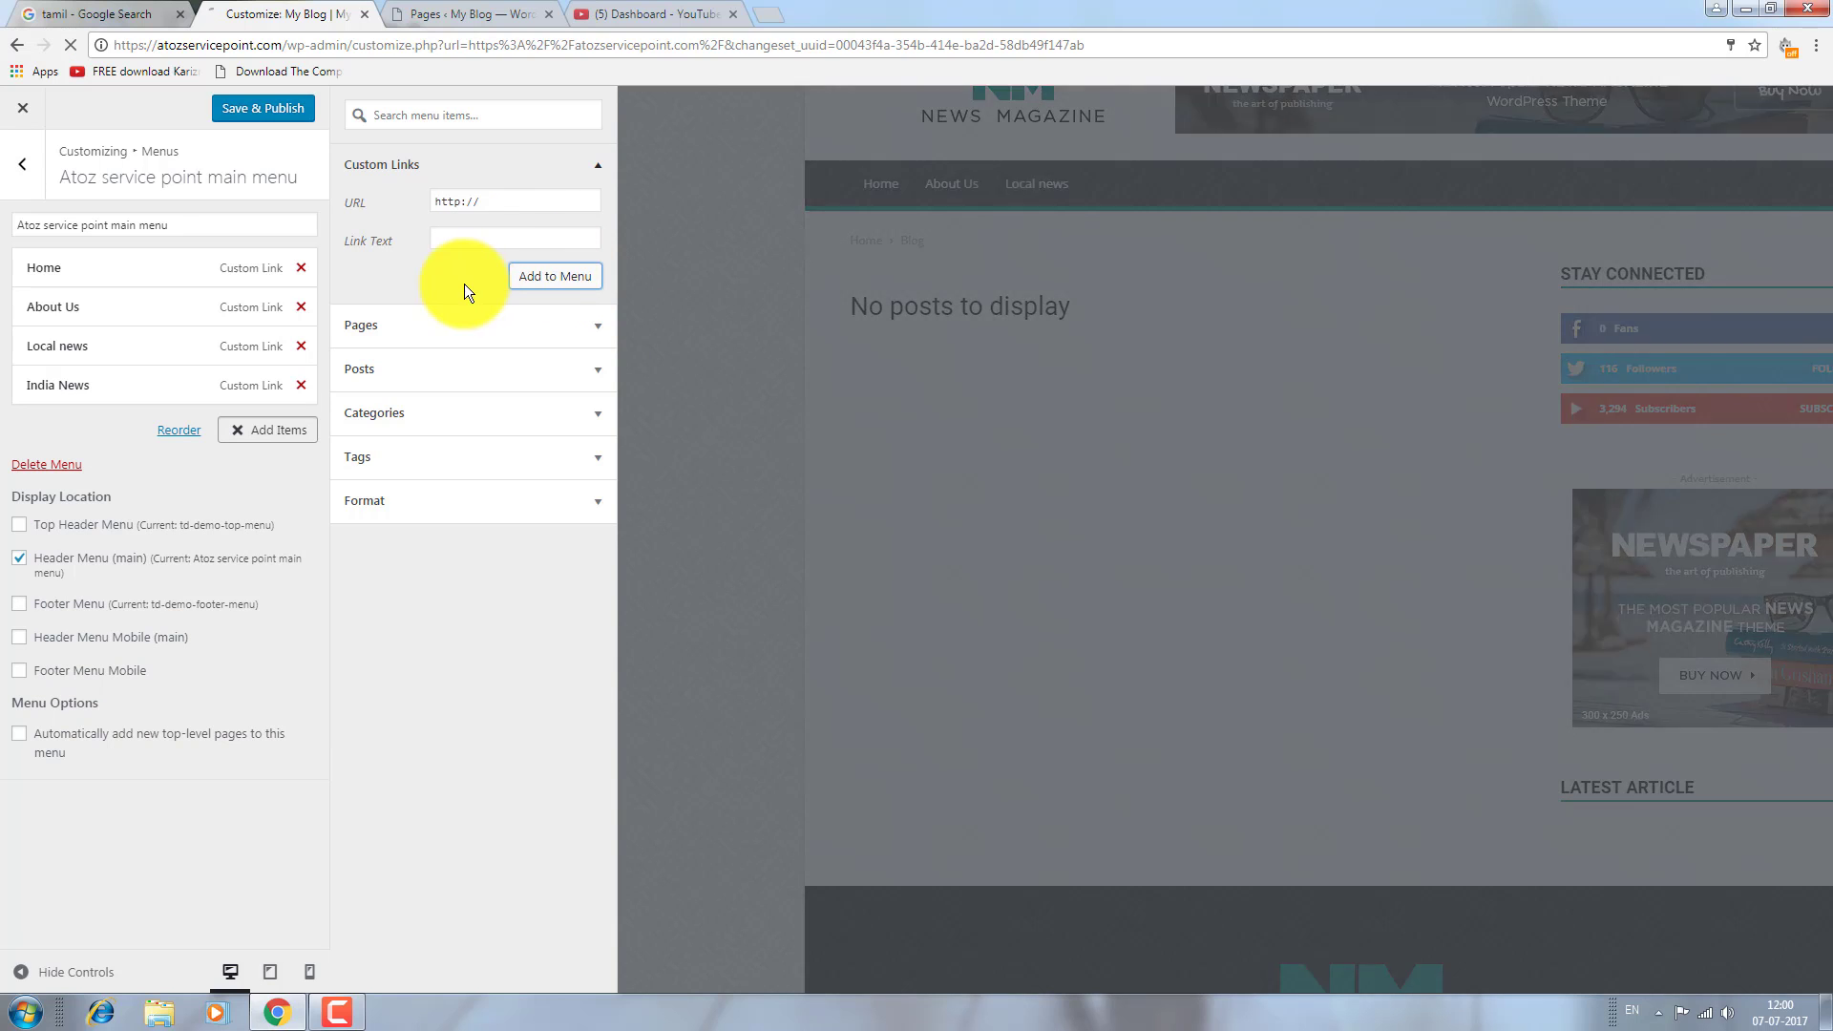
Add a custom link with the text "International News" and the URL # to the main menu.
left_click_drag(503, 202, 356, 193)
type("#")
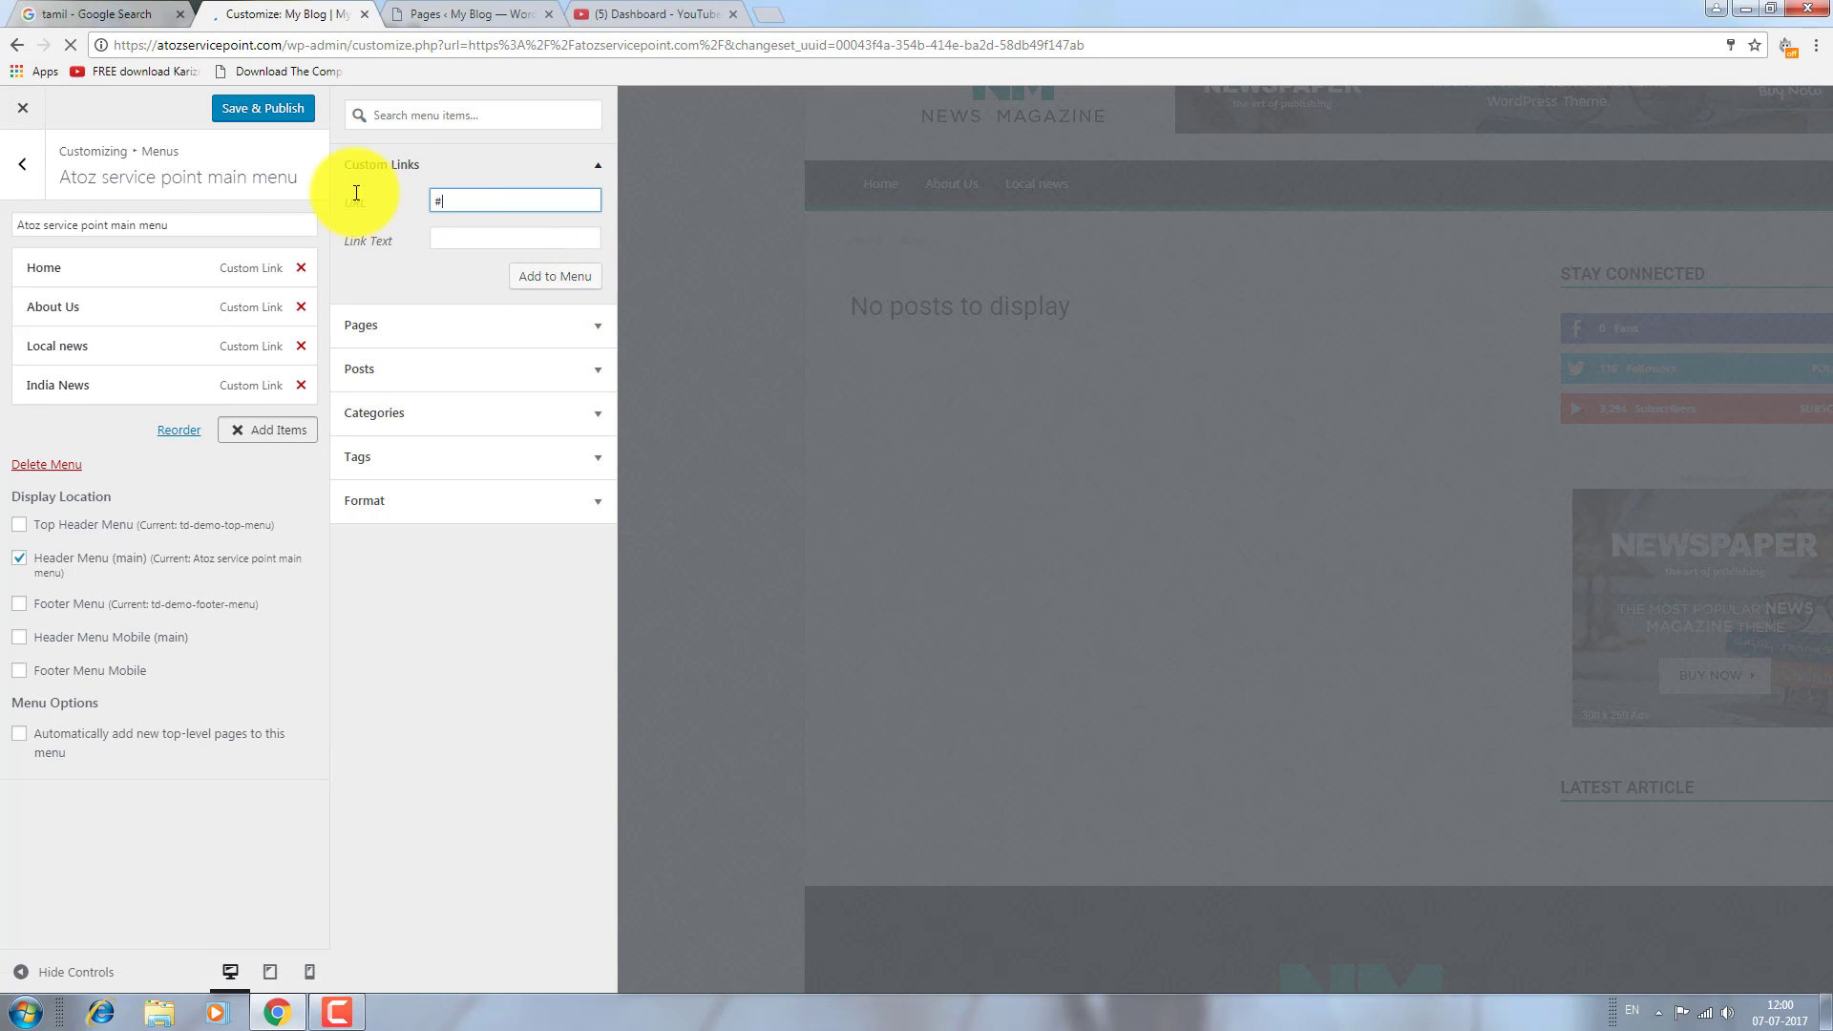
left_click(508, 237)
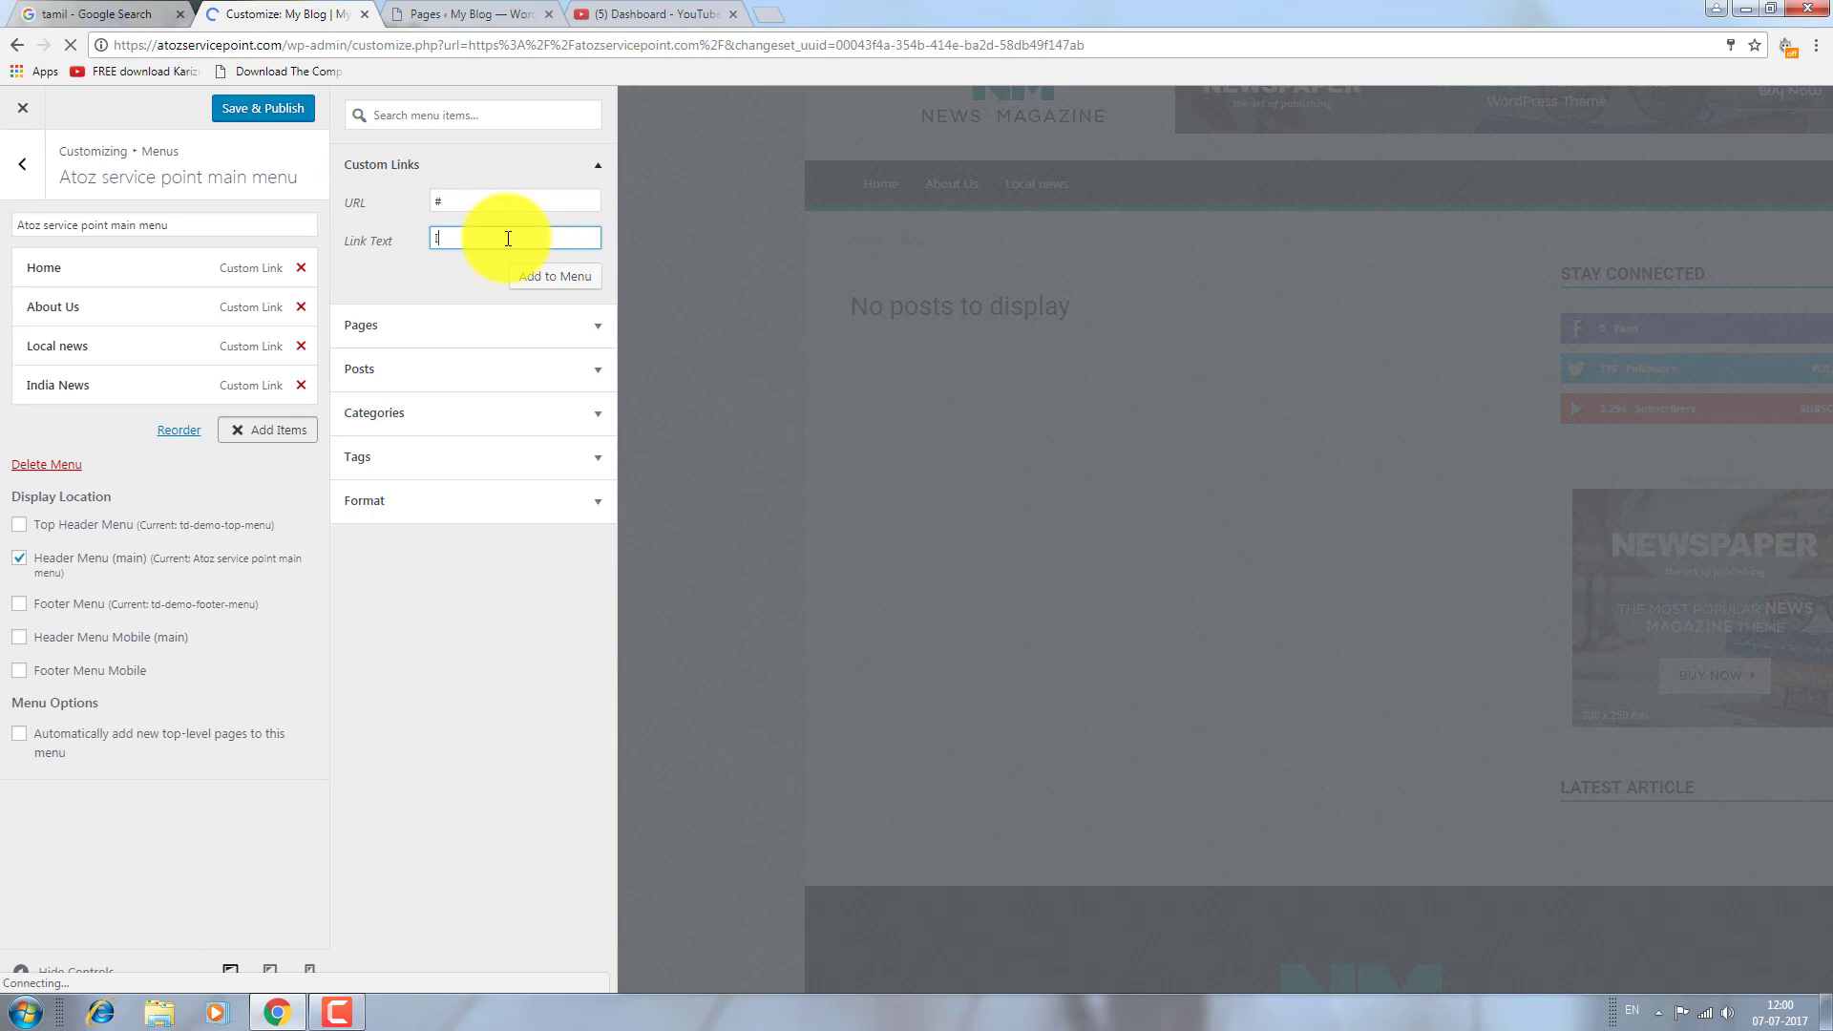
type("International News")
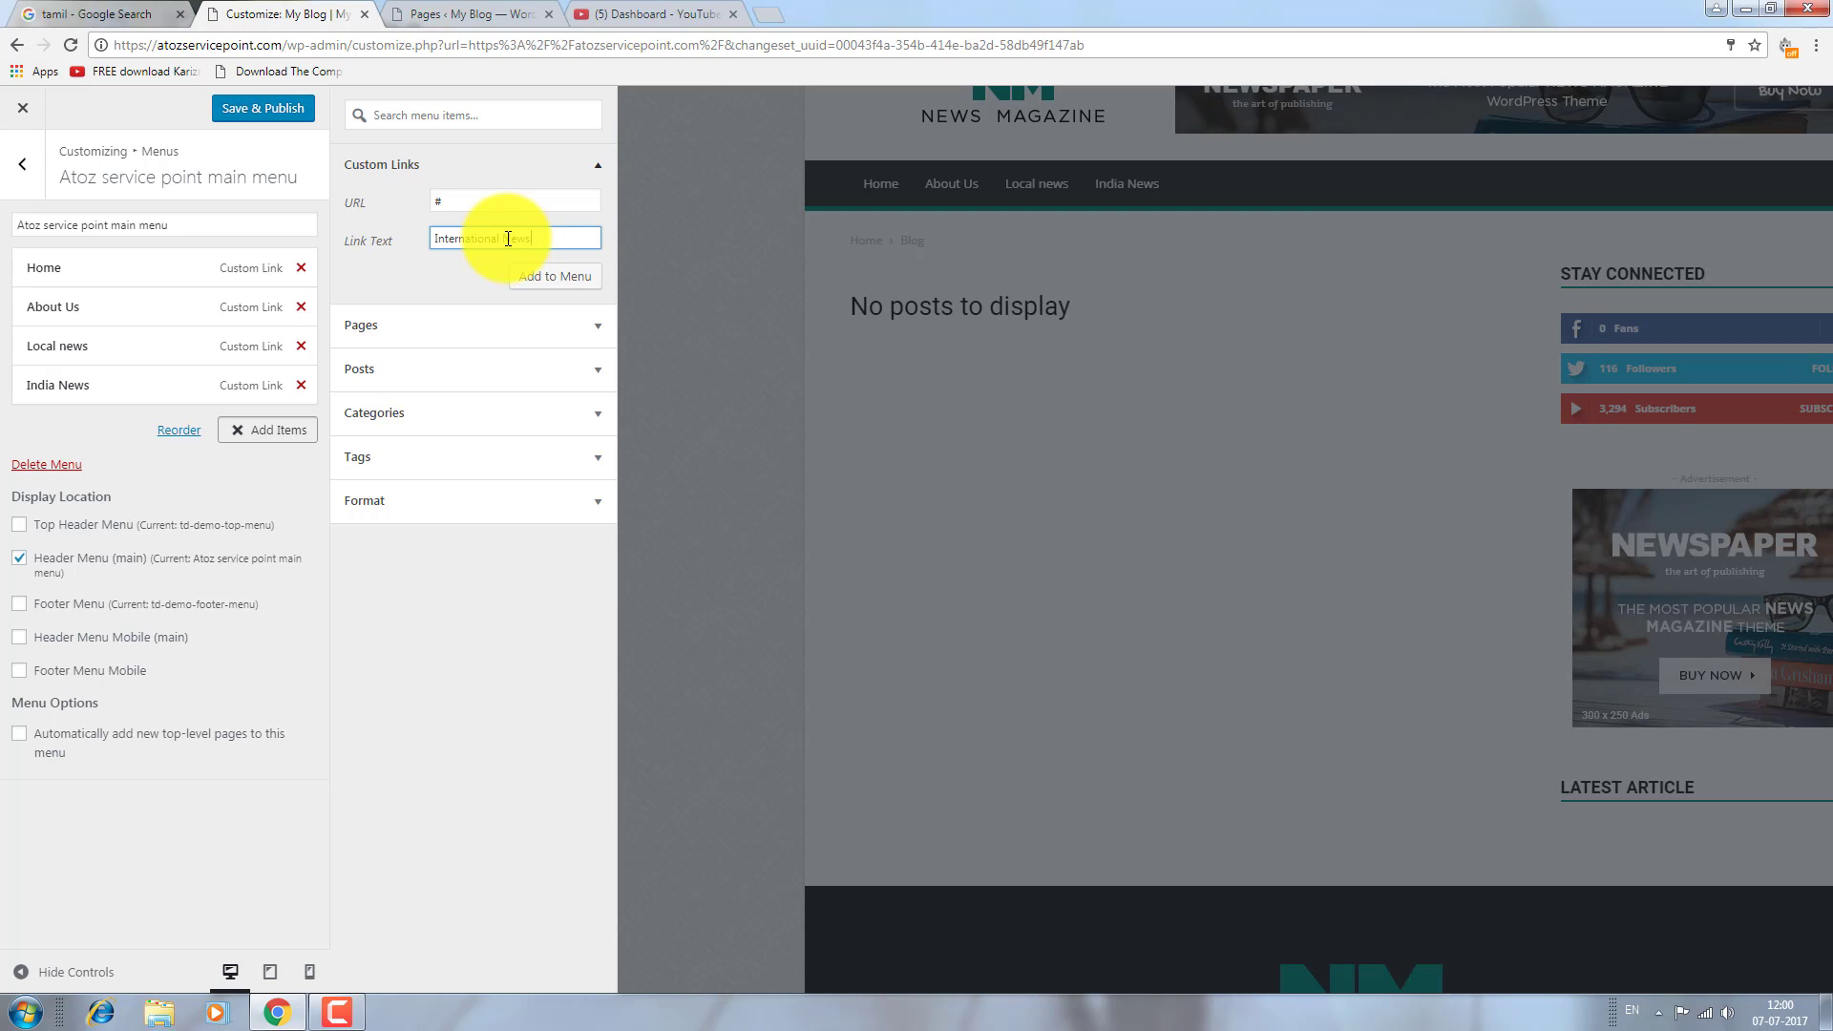
left_click(585, 278)
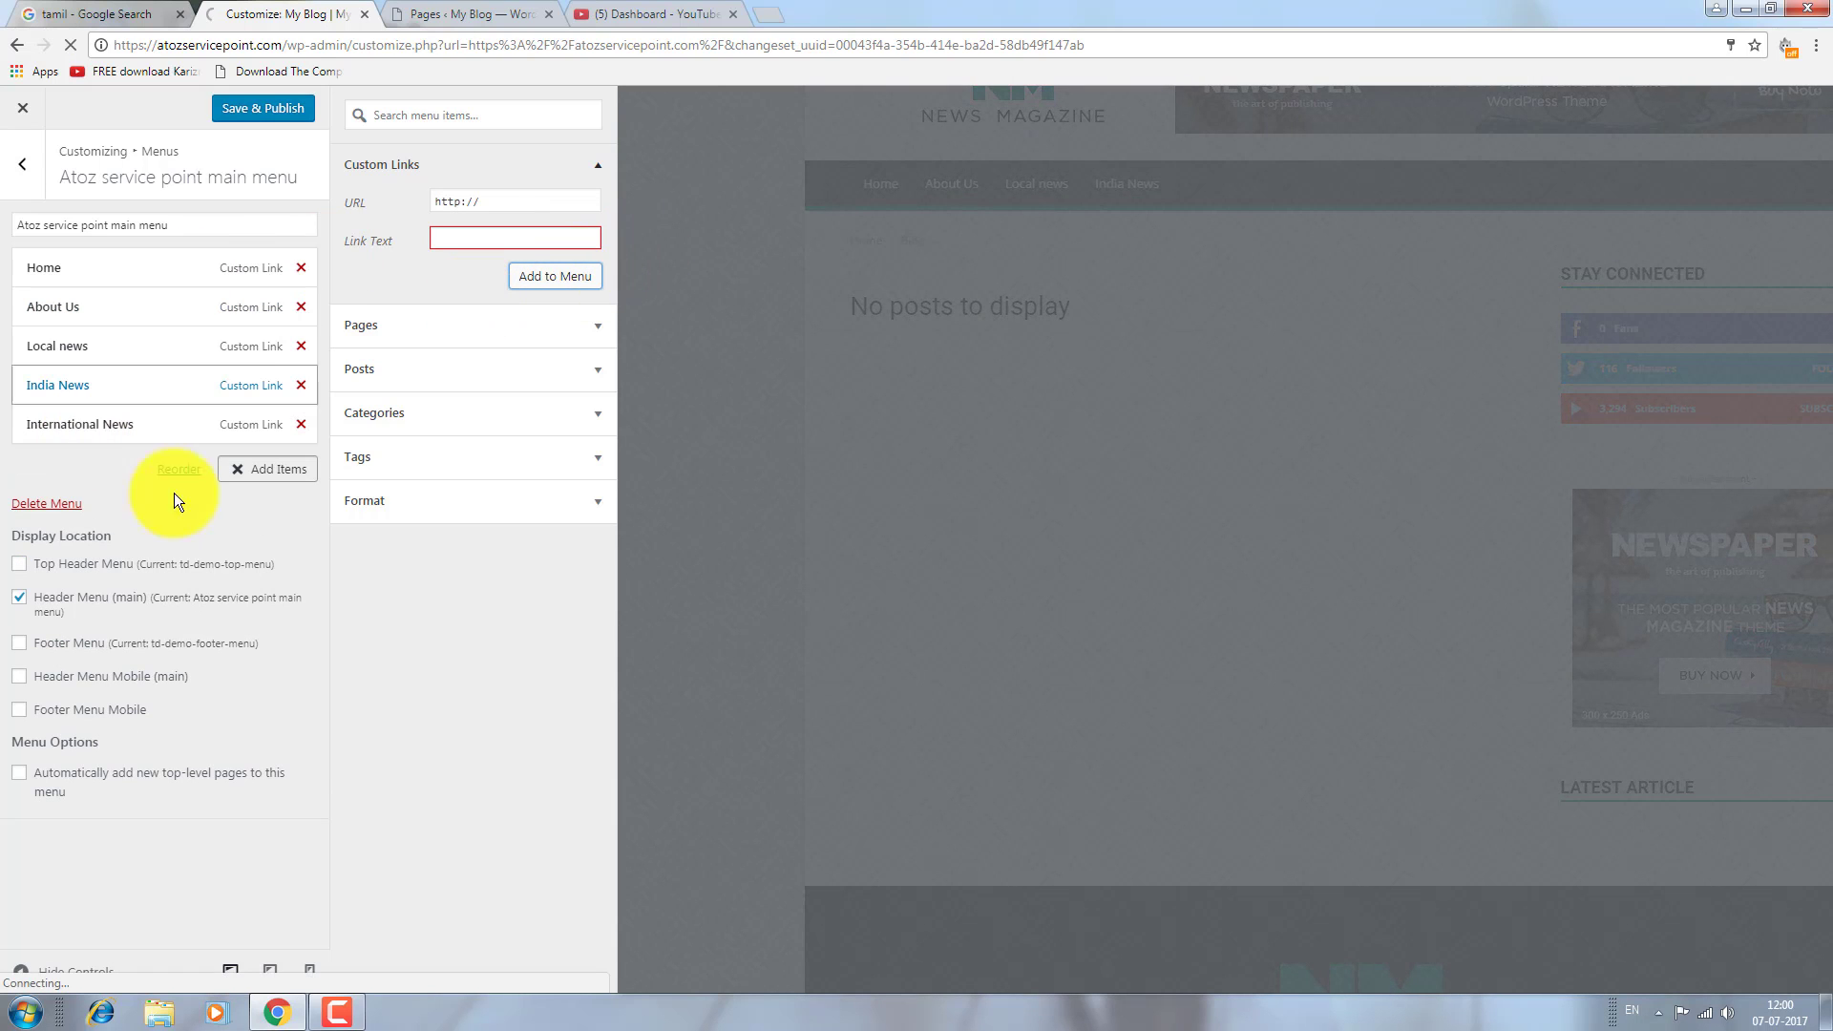
Add a custom link with the text "Sports News" and the URL # to the main menu.
left_click_drag(511, 202, 353, 200)
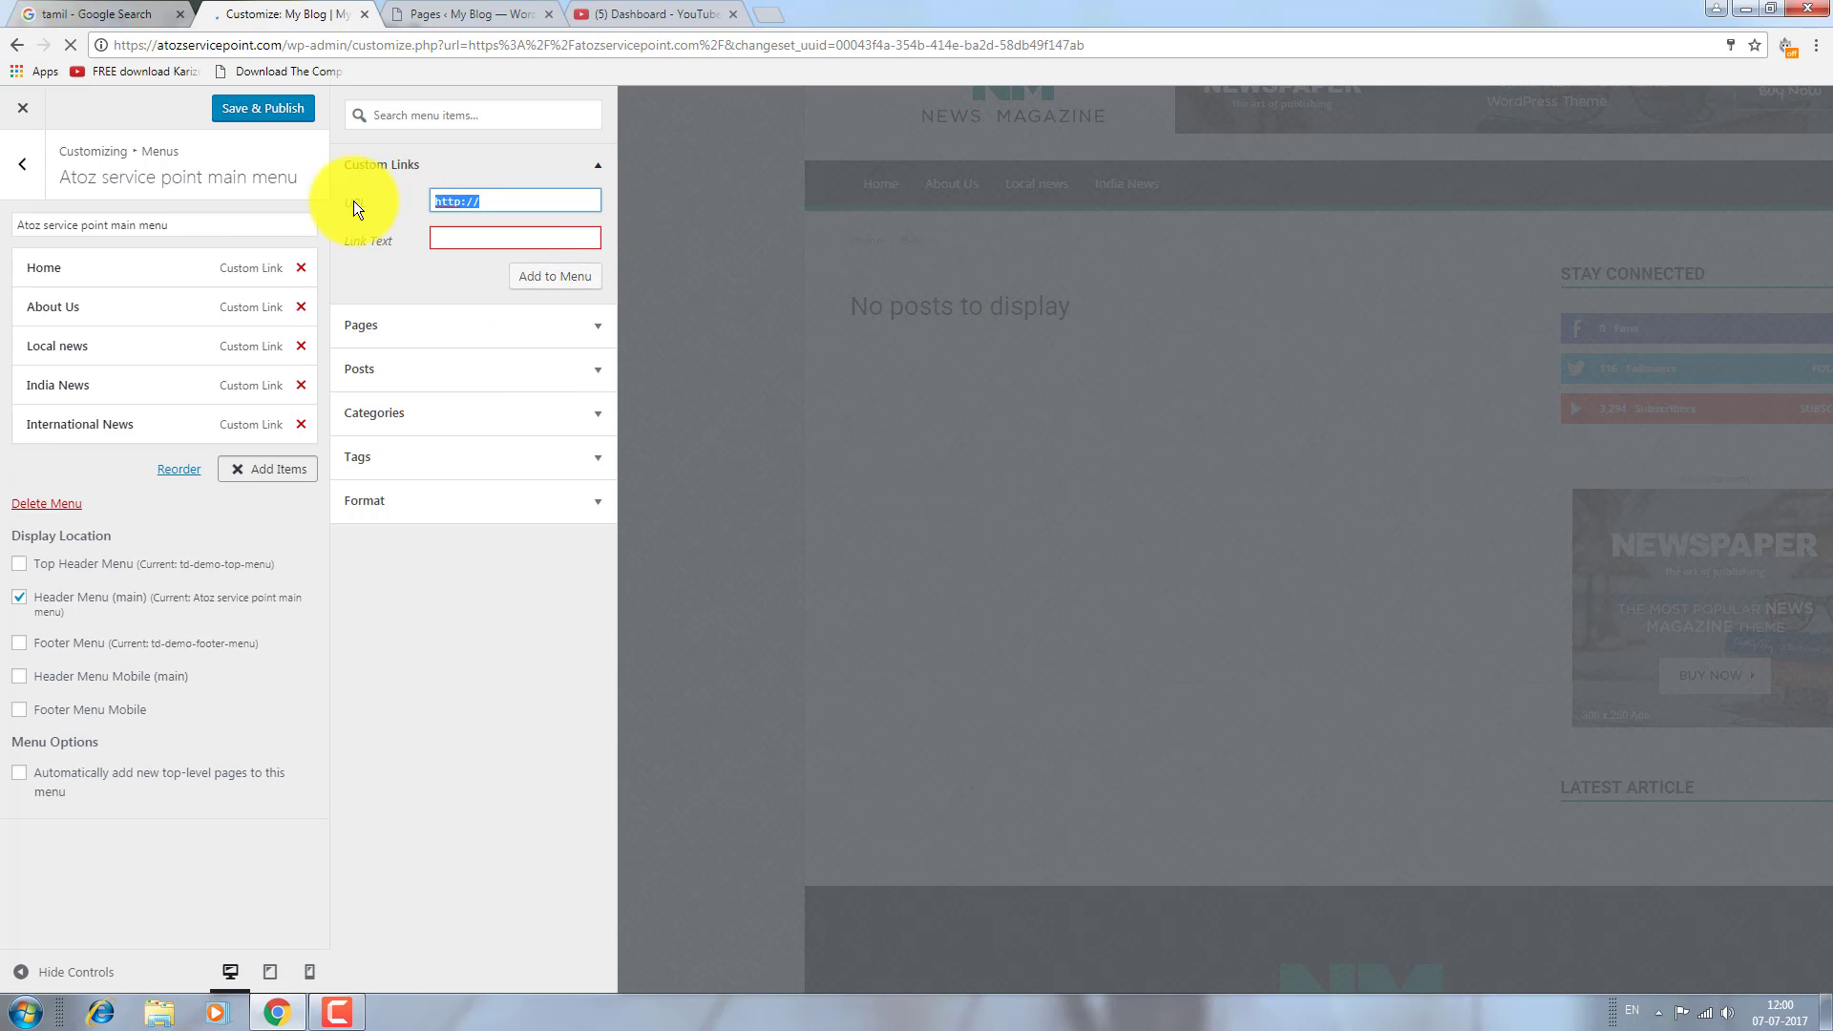
type("#")
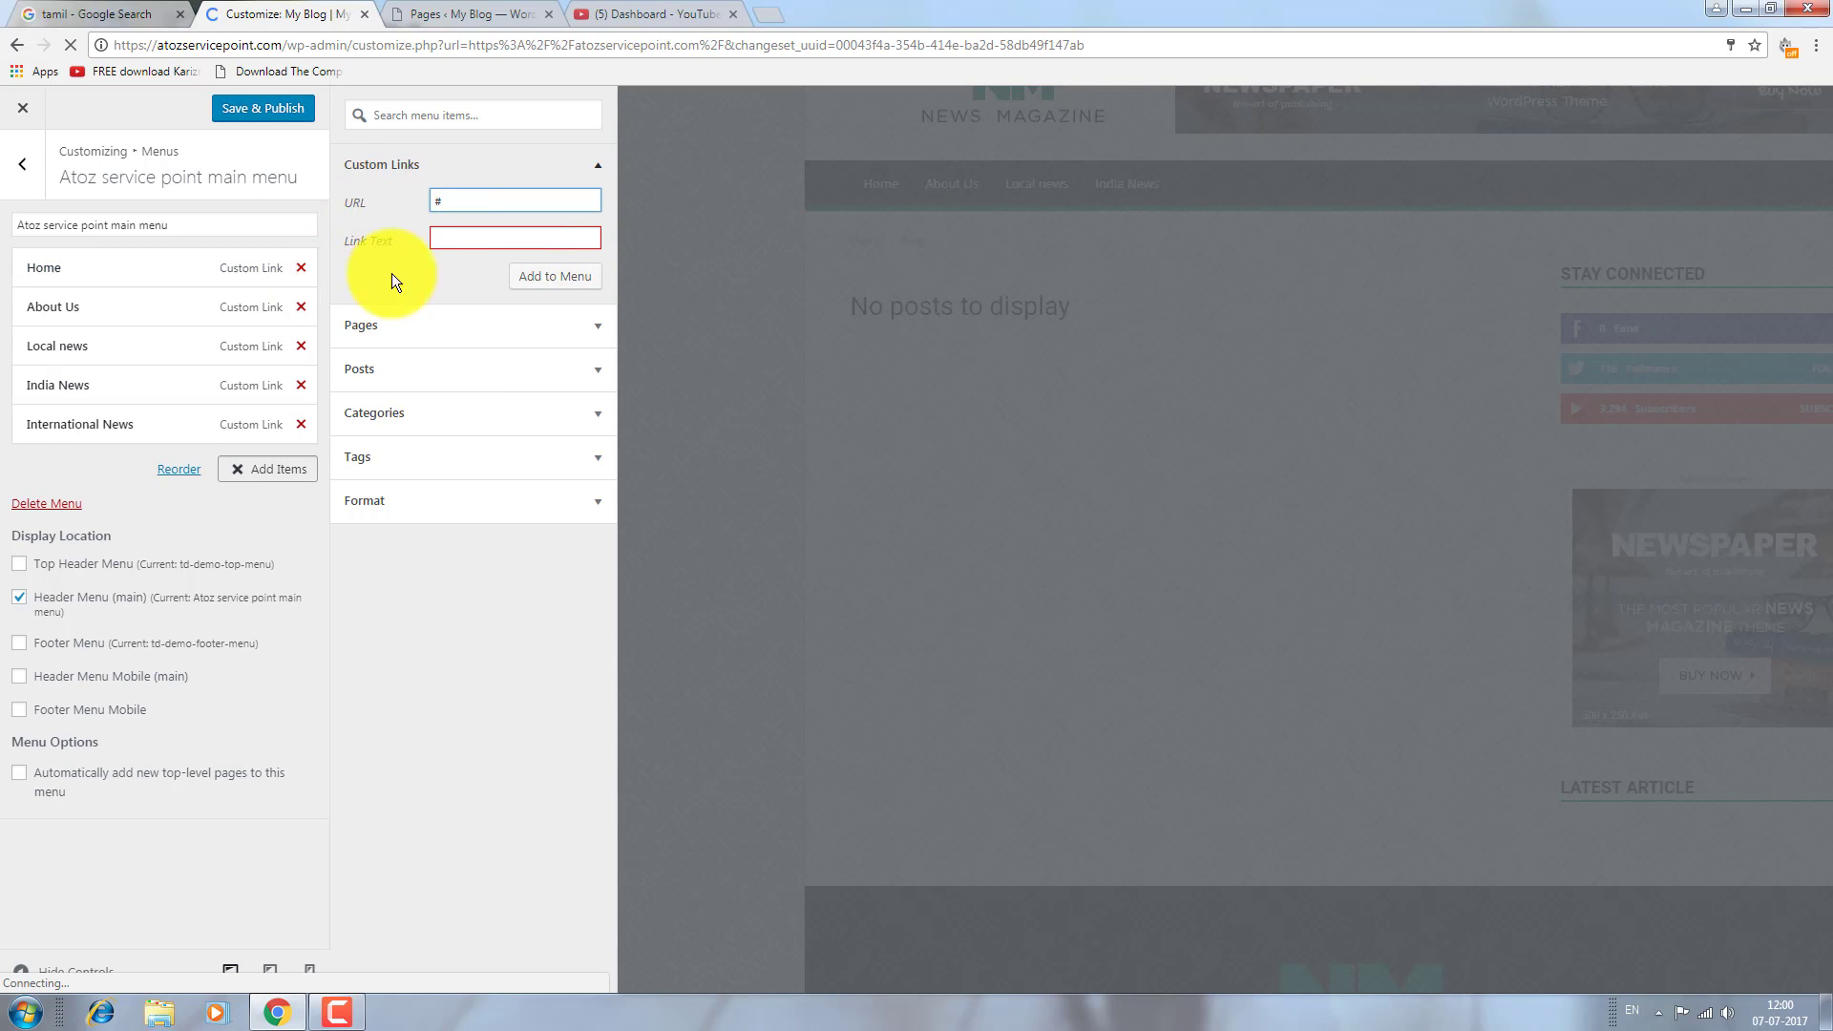
left_click(447, 237)
type("Sp")
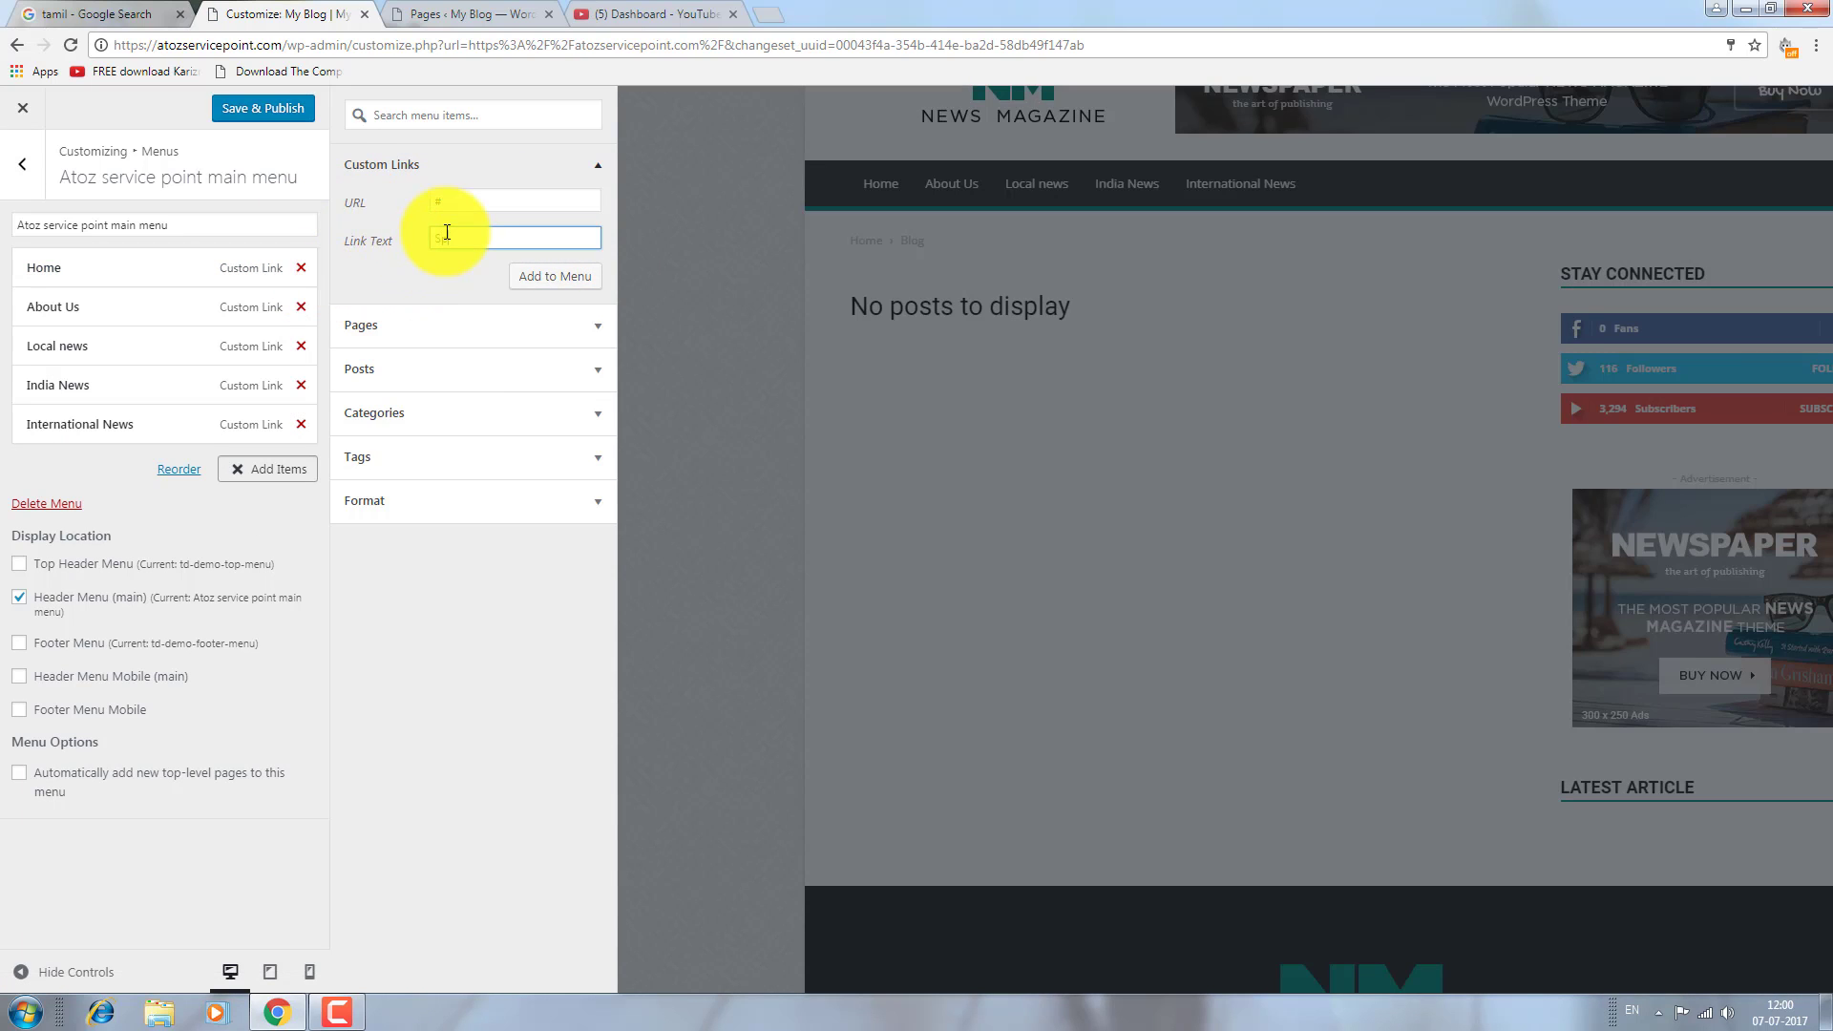
type("orts News")
left_click(587, 277)
Add a custom link with the text "business News" and the URL # to the main menu.
left_click_drag(483, 200, 366, 191)
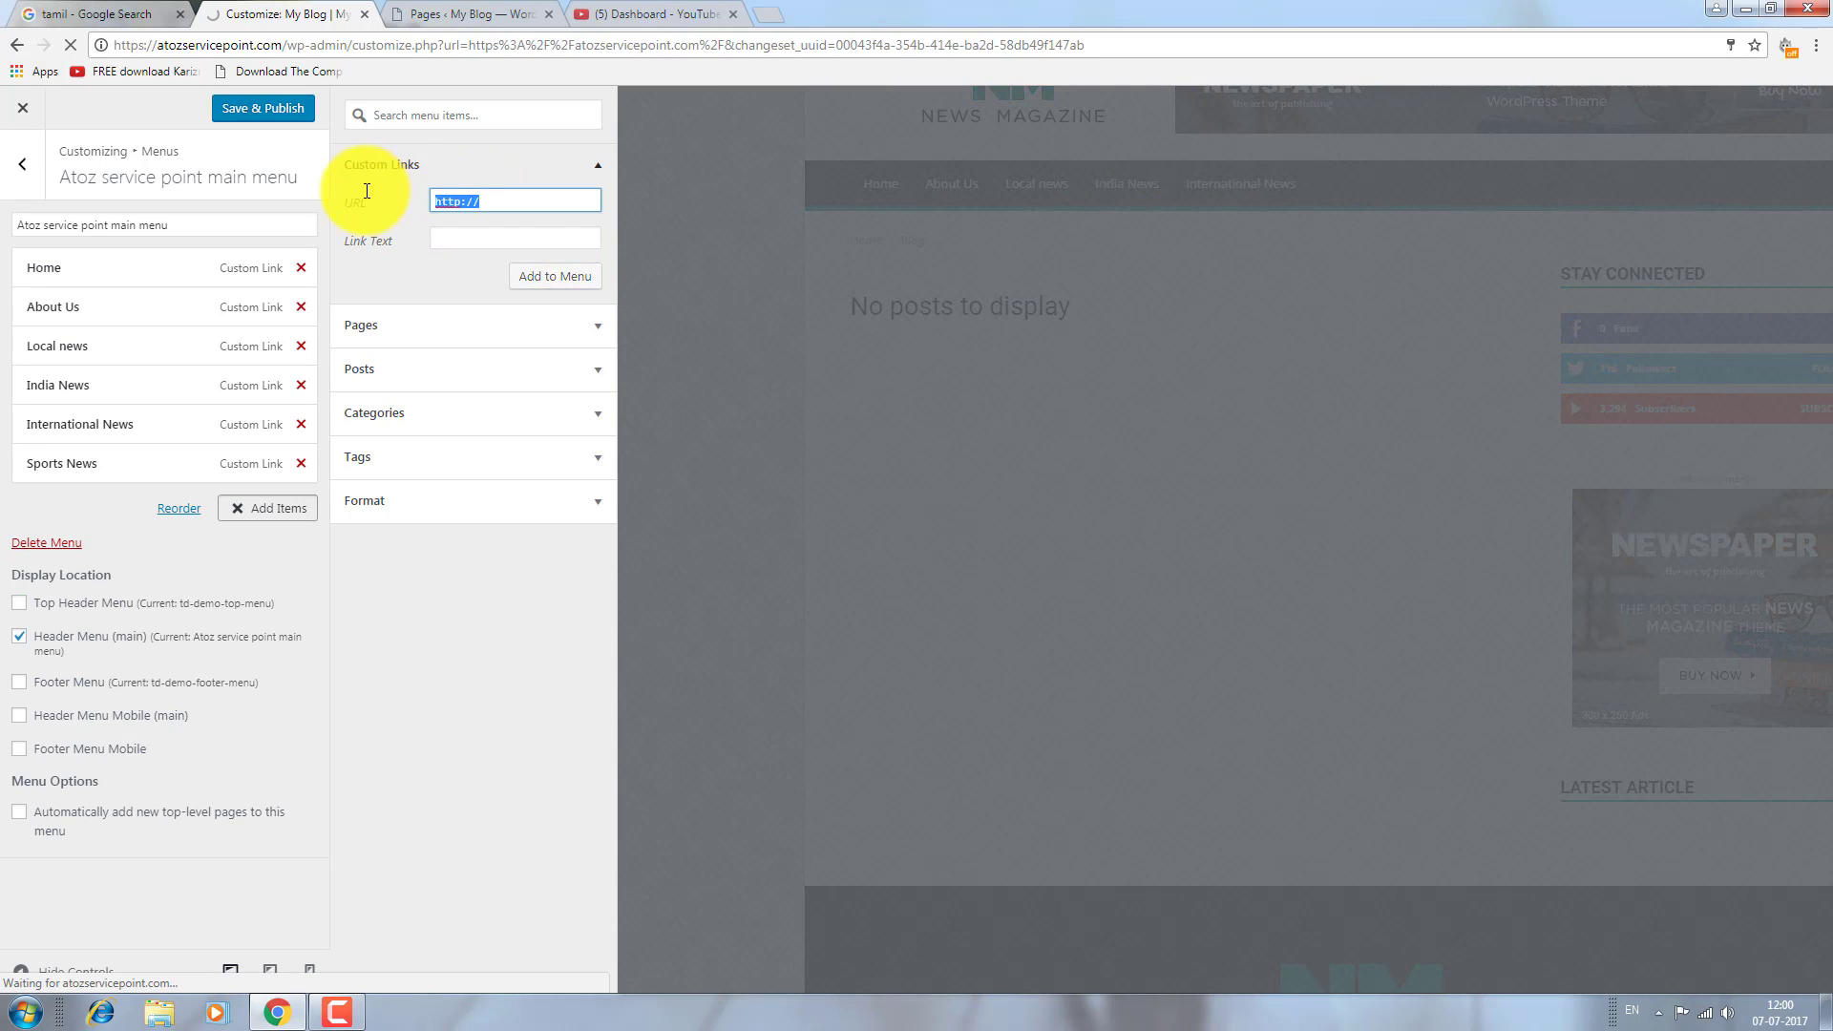
type("#")
left_click(396, 242)
type("bus")
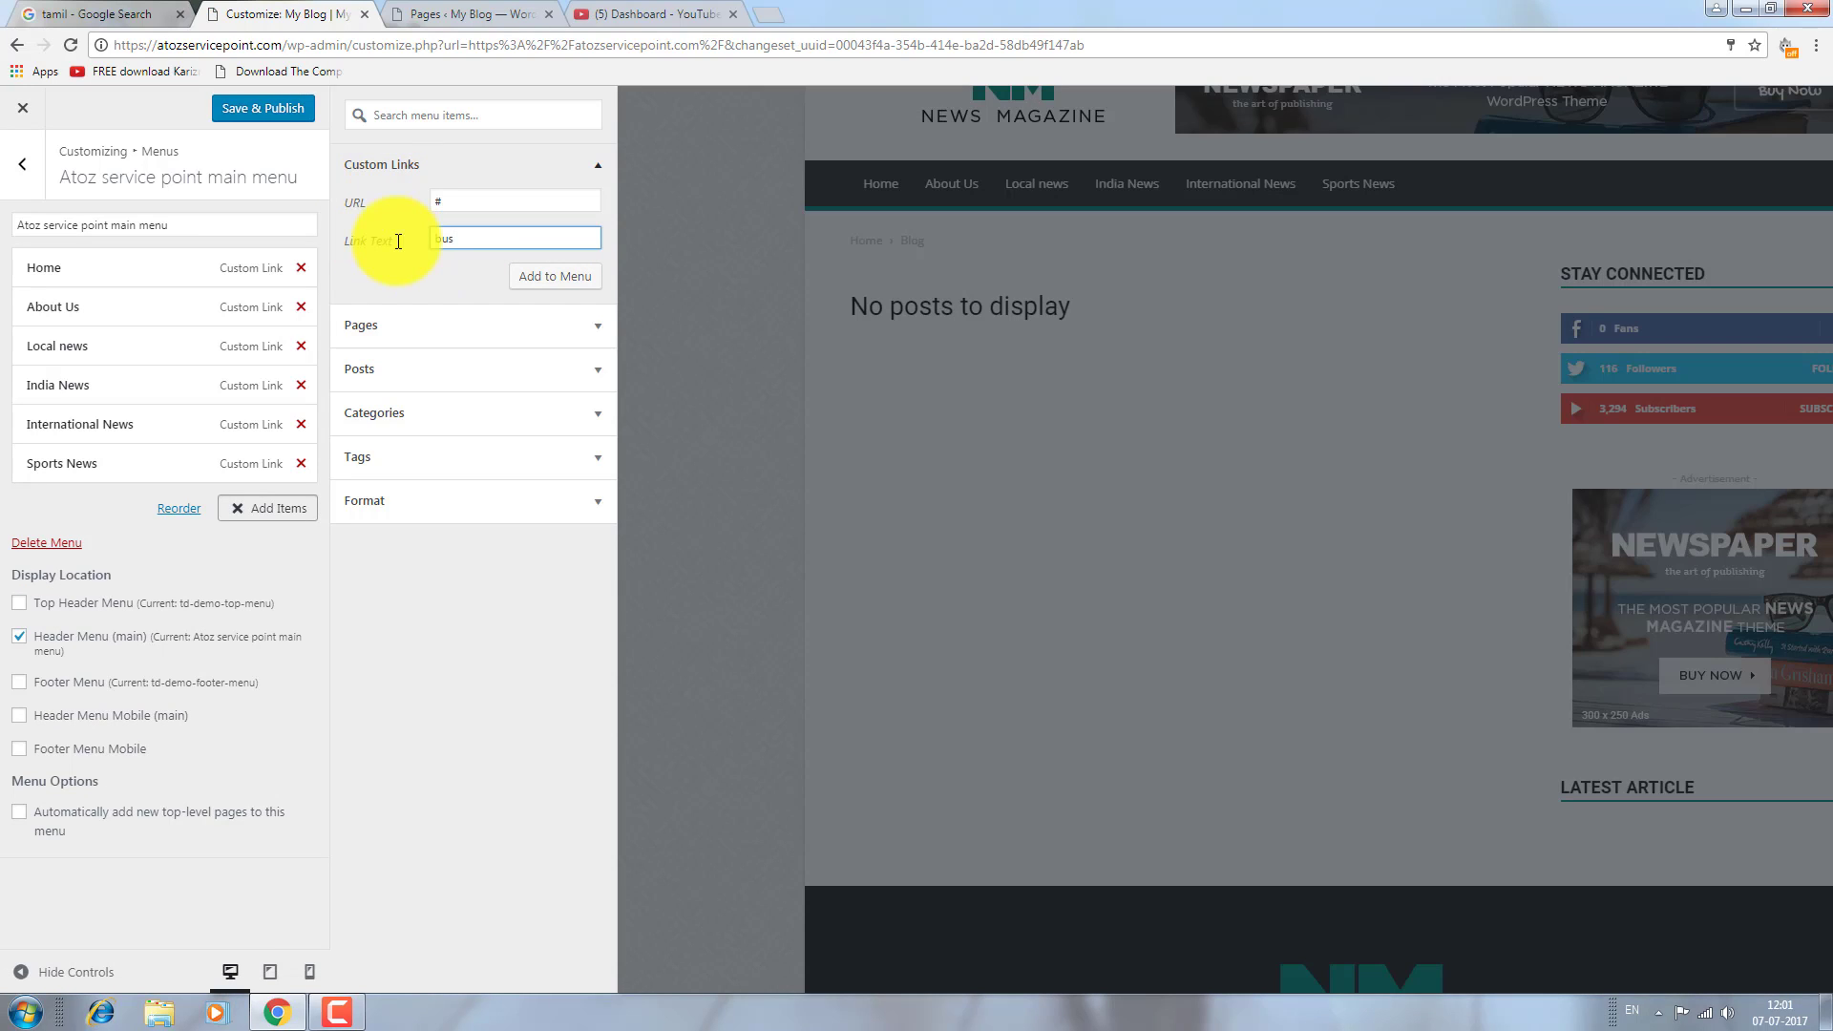
type("iness News")
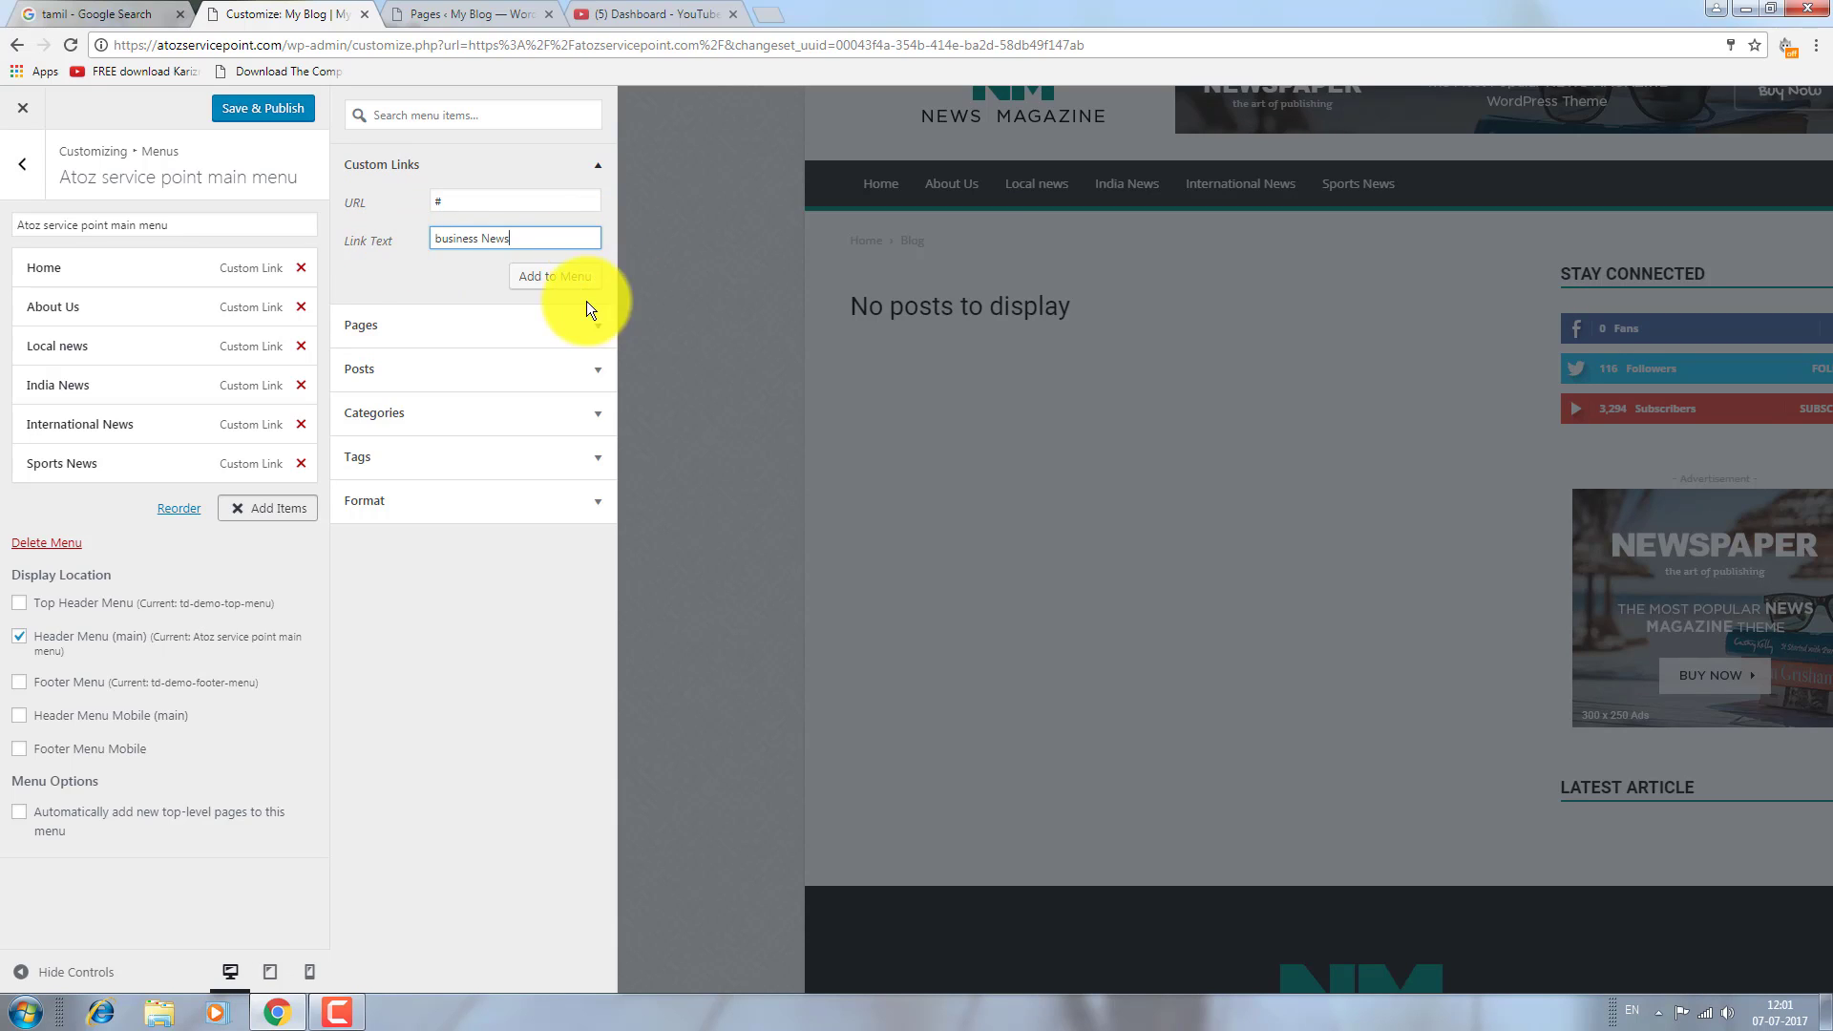
left_click(558, 276)
Add a custom link with the text "Share Market" and the URL # to the main menu.
left_click_drag(355, 184, 353, 184)
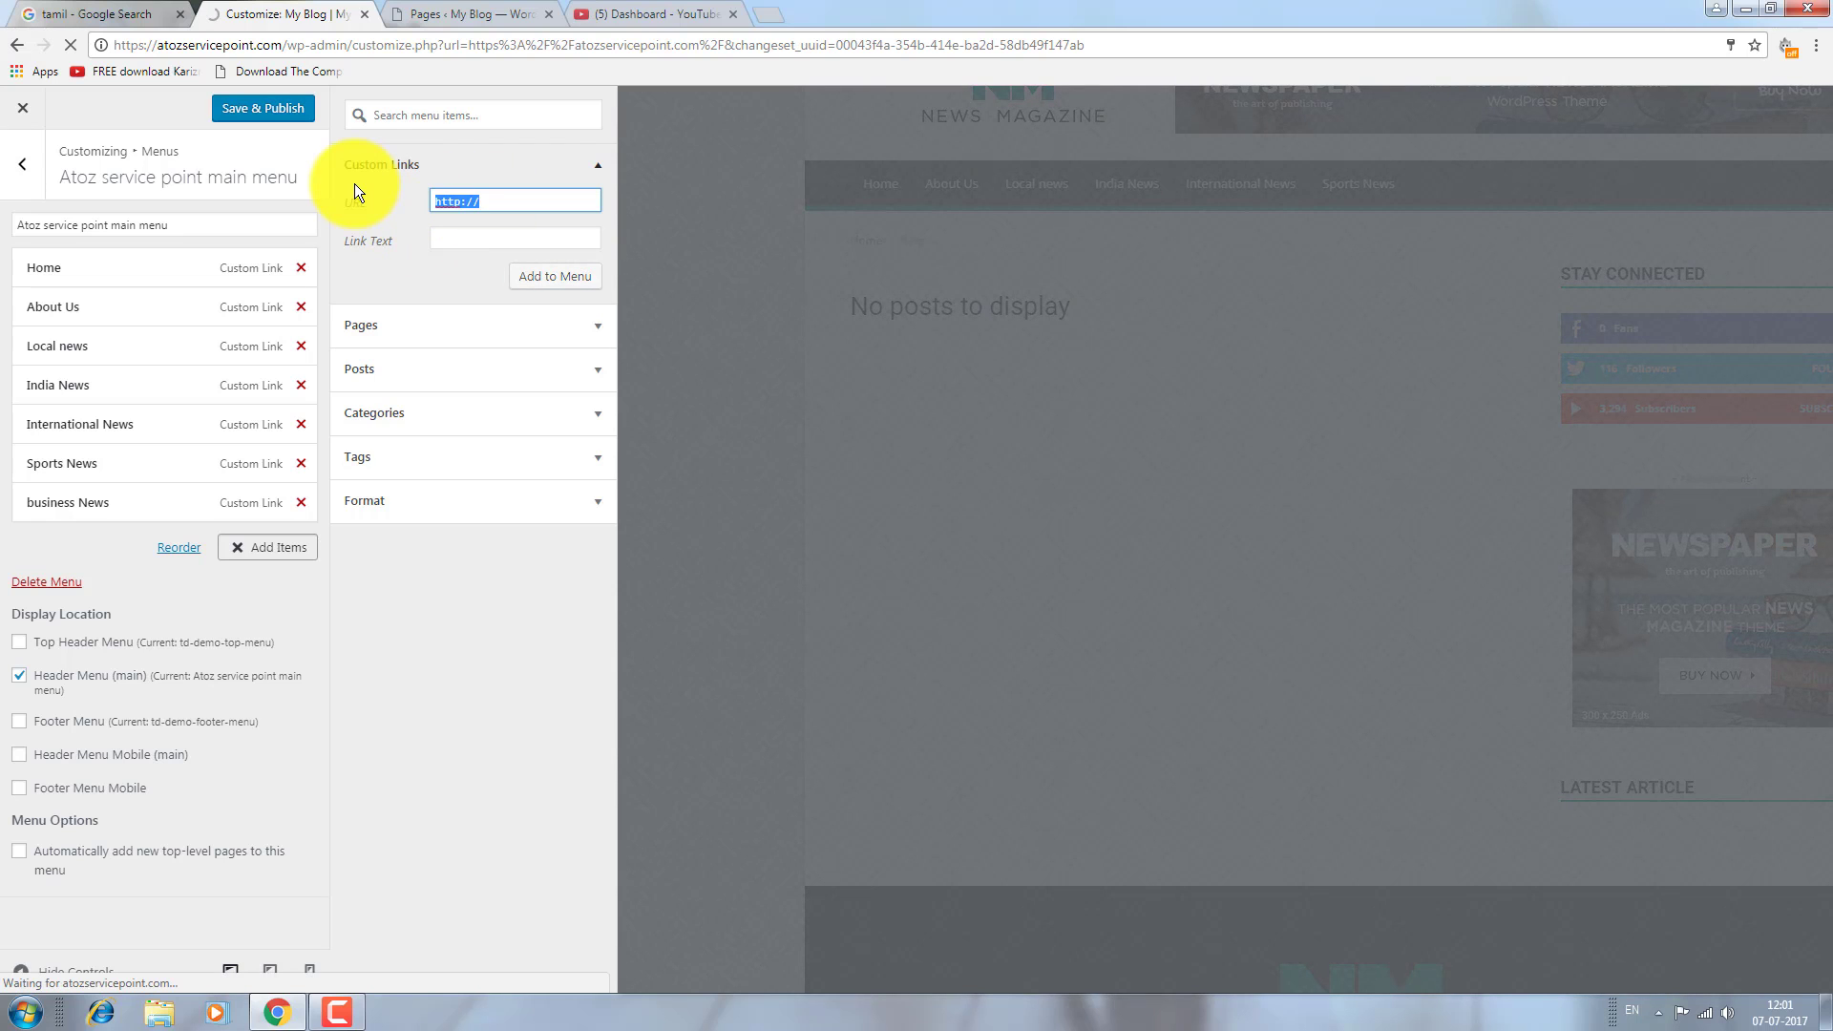
type("#")
left_click(468, 240)
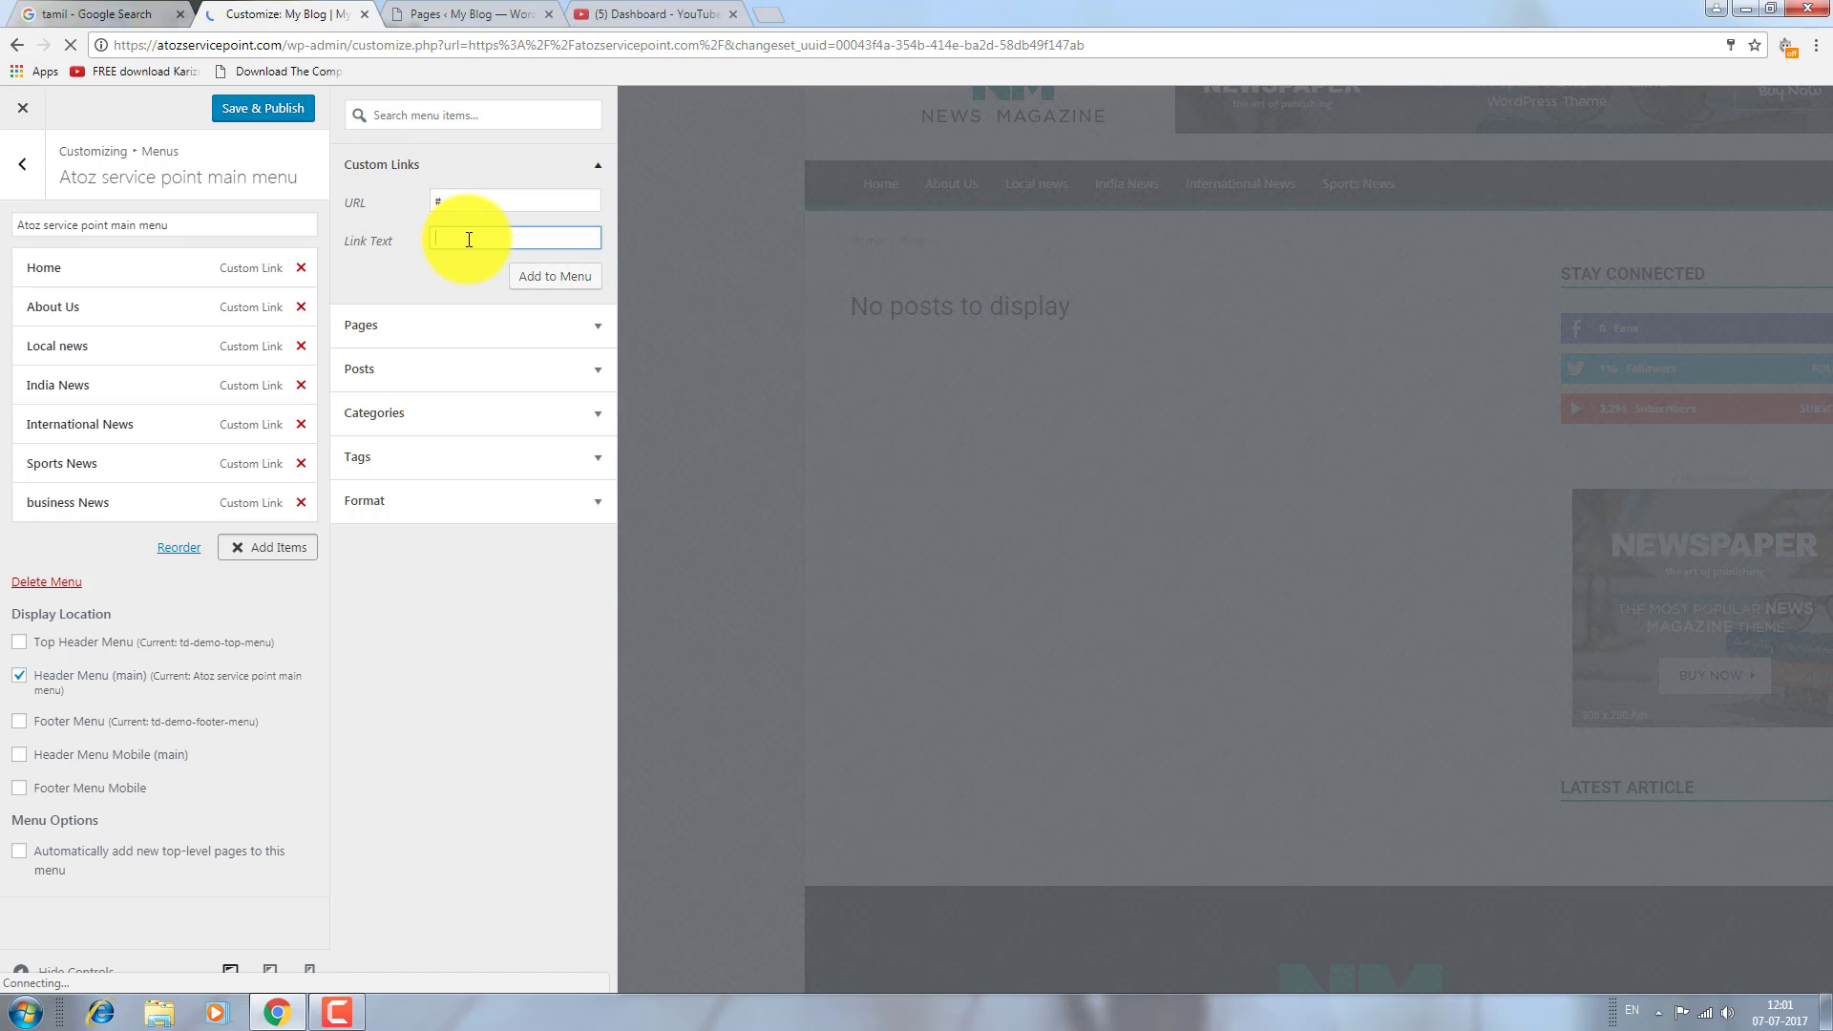
type("Share")
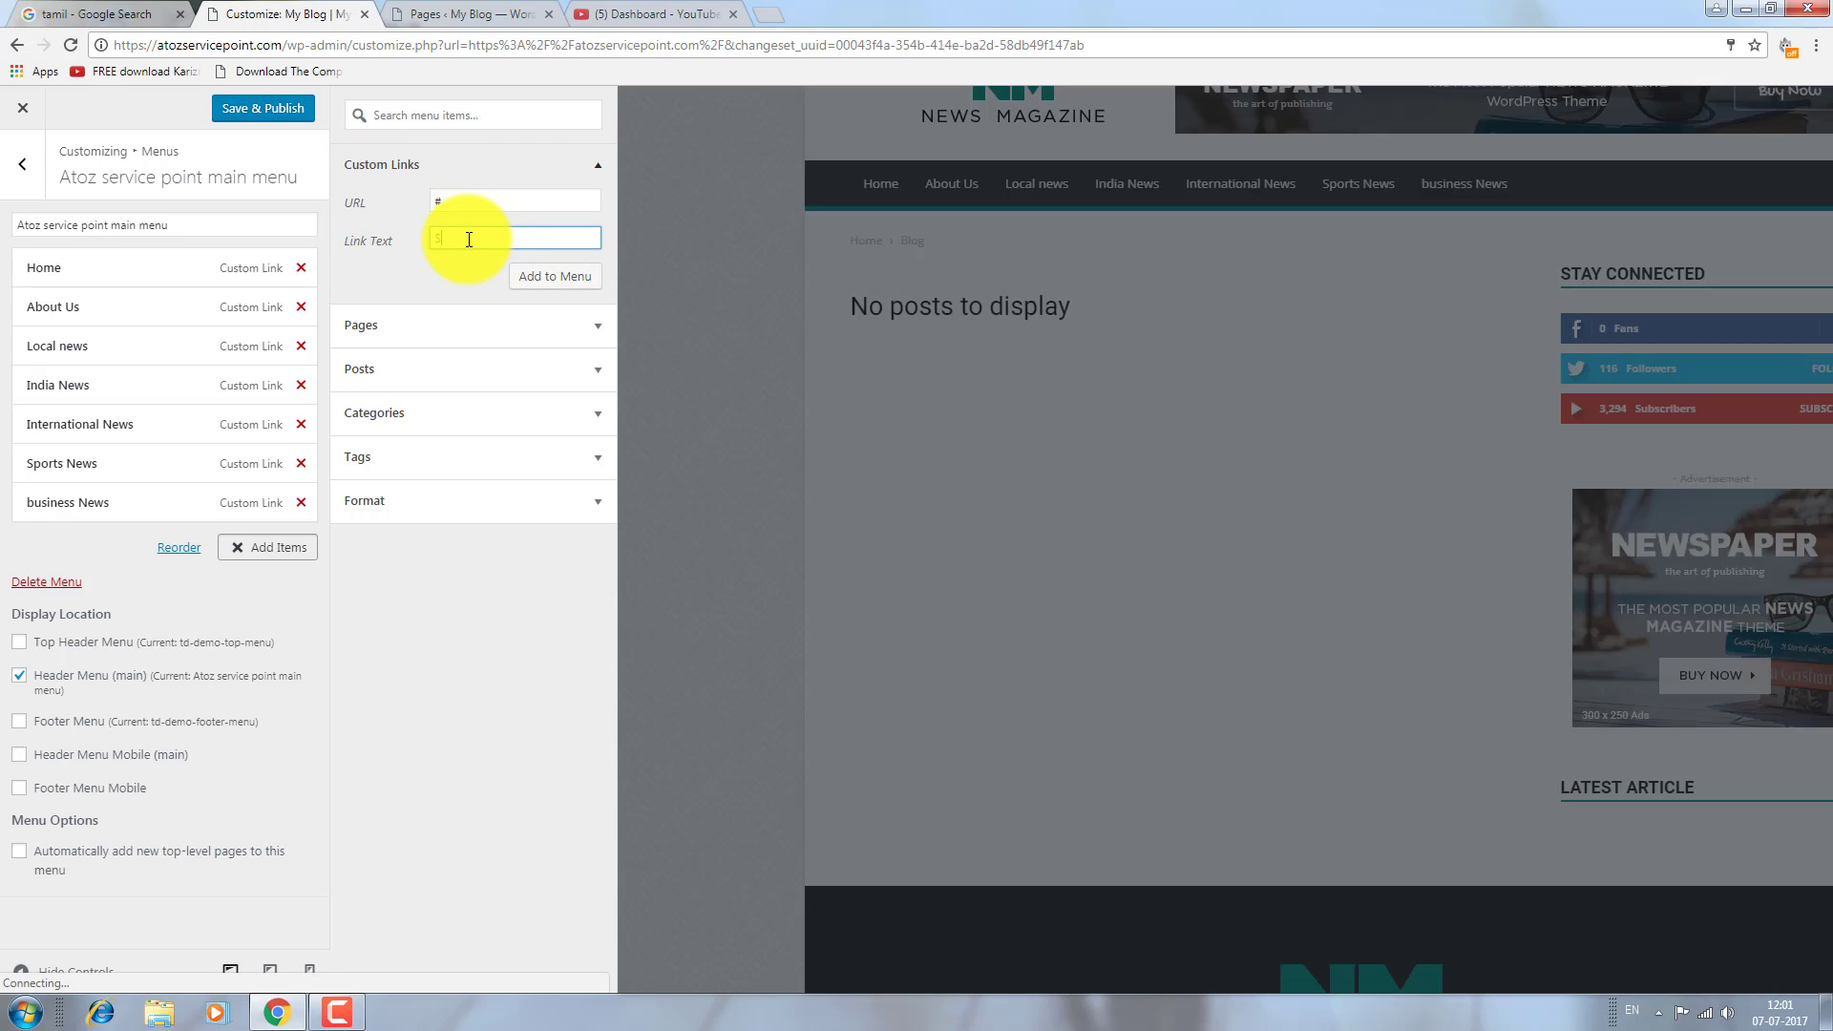
type(" Market")
left_click(571, 276)
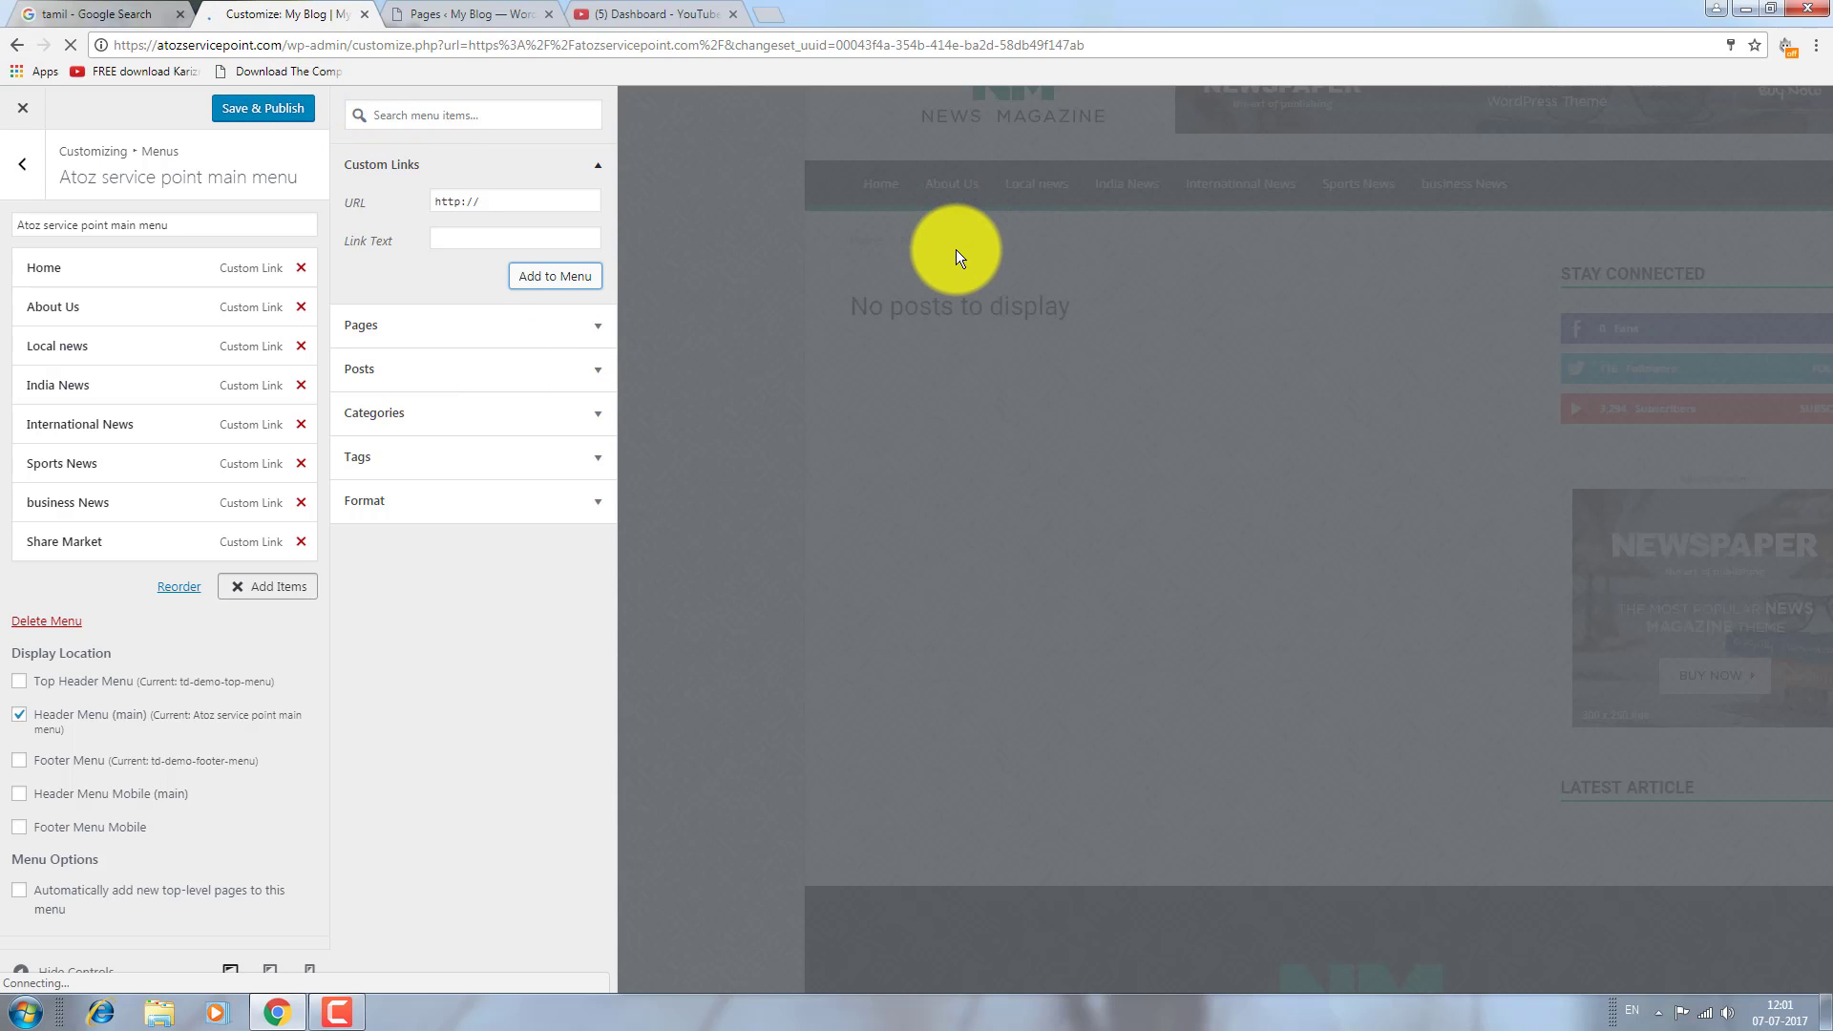
Save and publish the menu changes, and leave the Customizer for the site's admin dashboard.
left_click(287, 110)
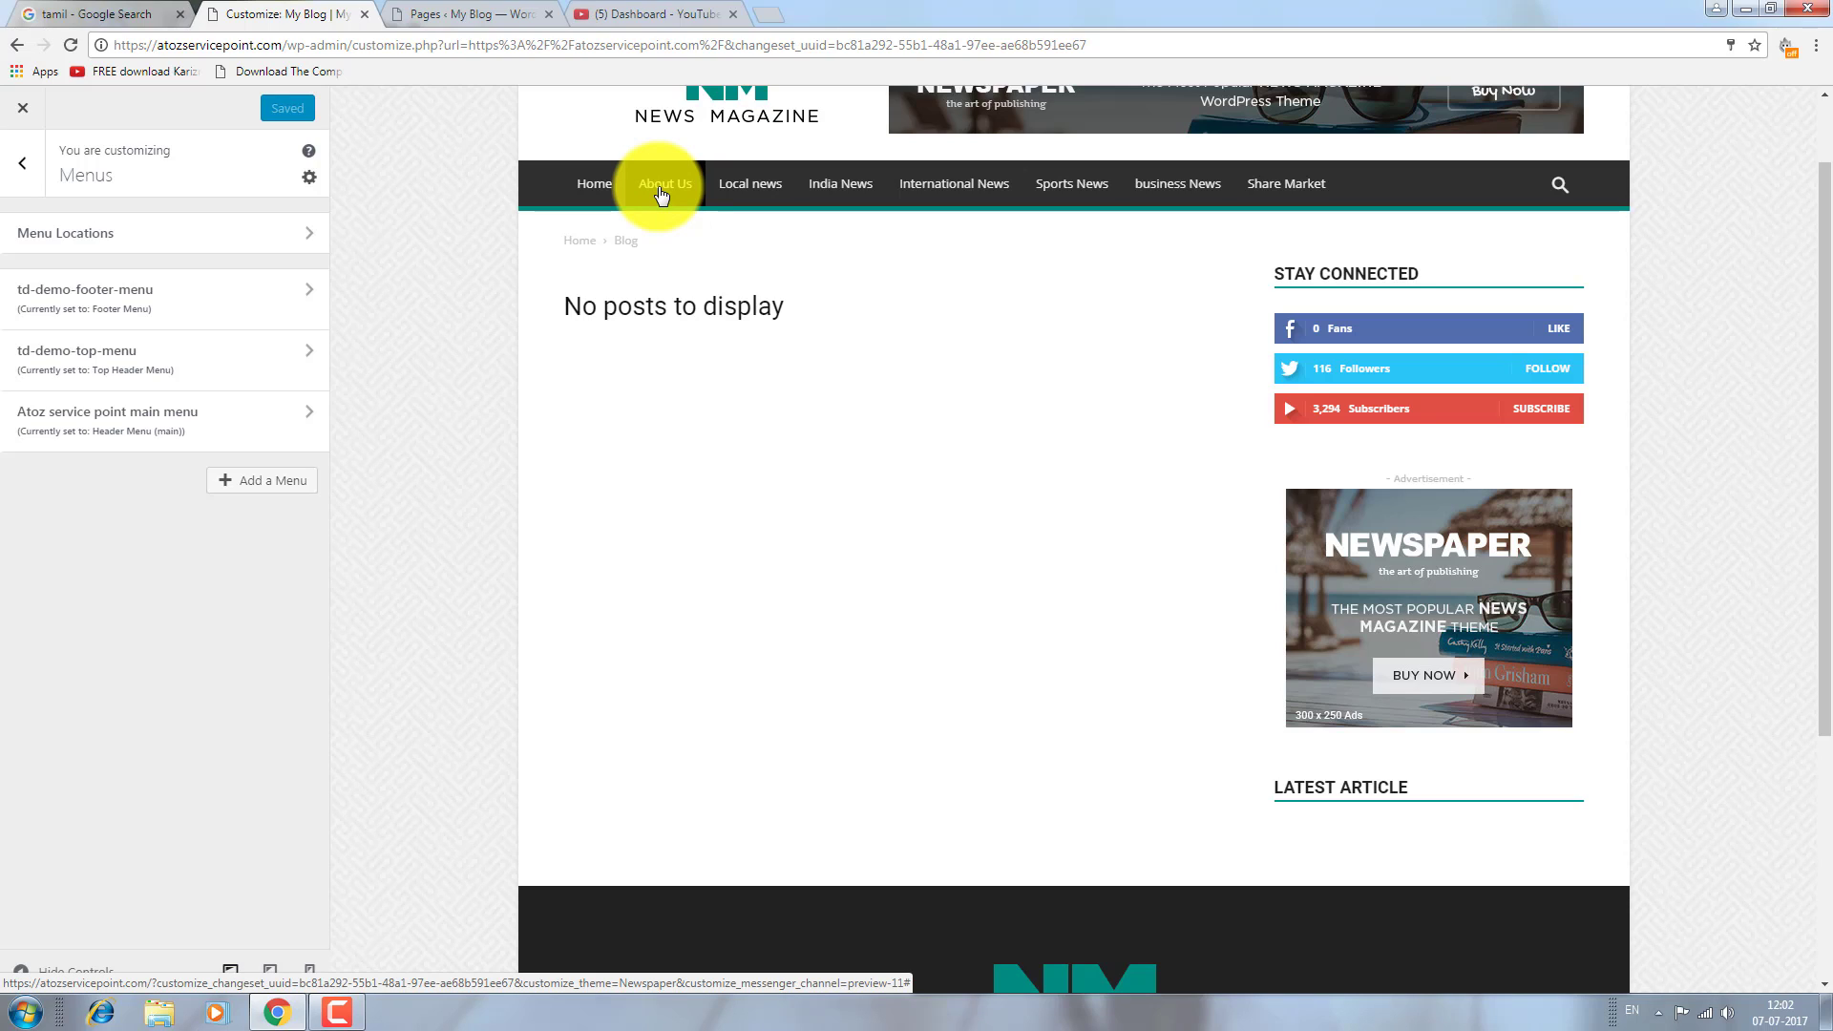
left_click(24, 112)
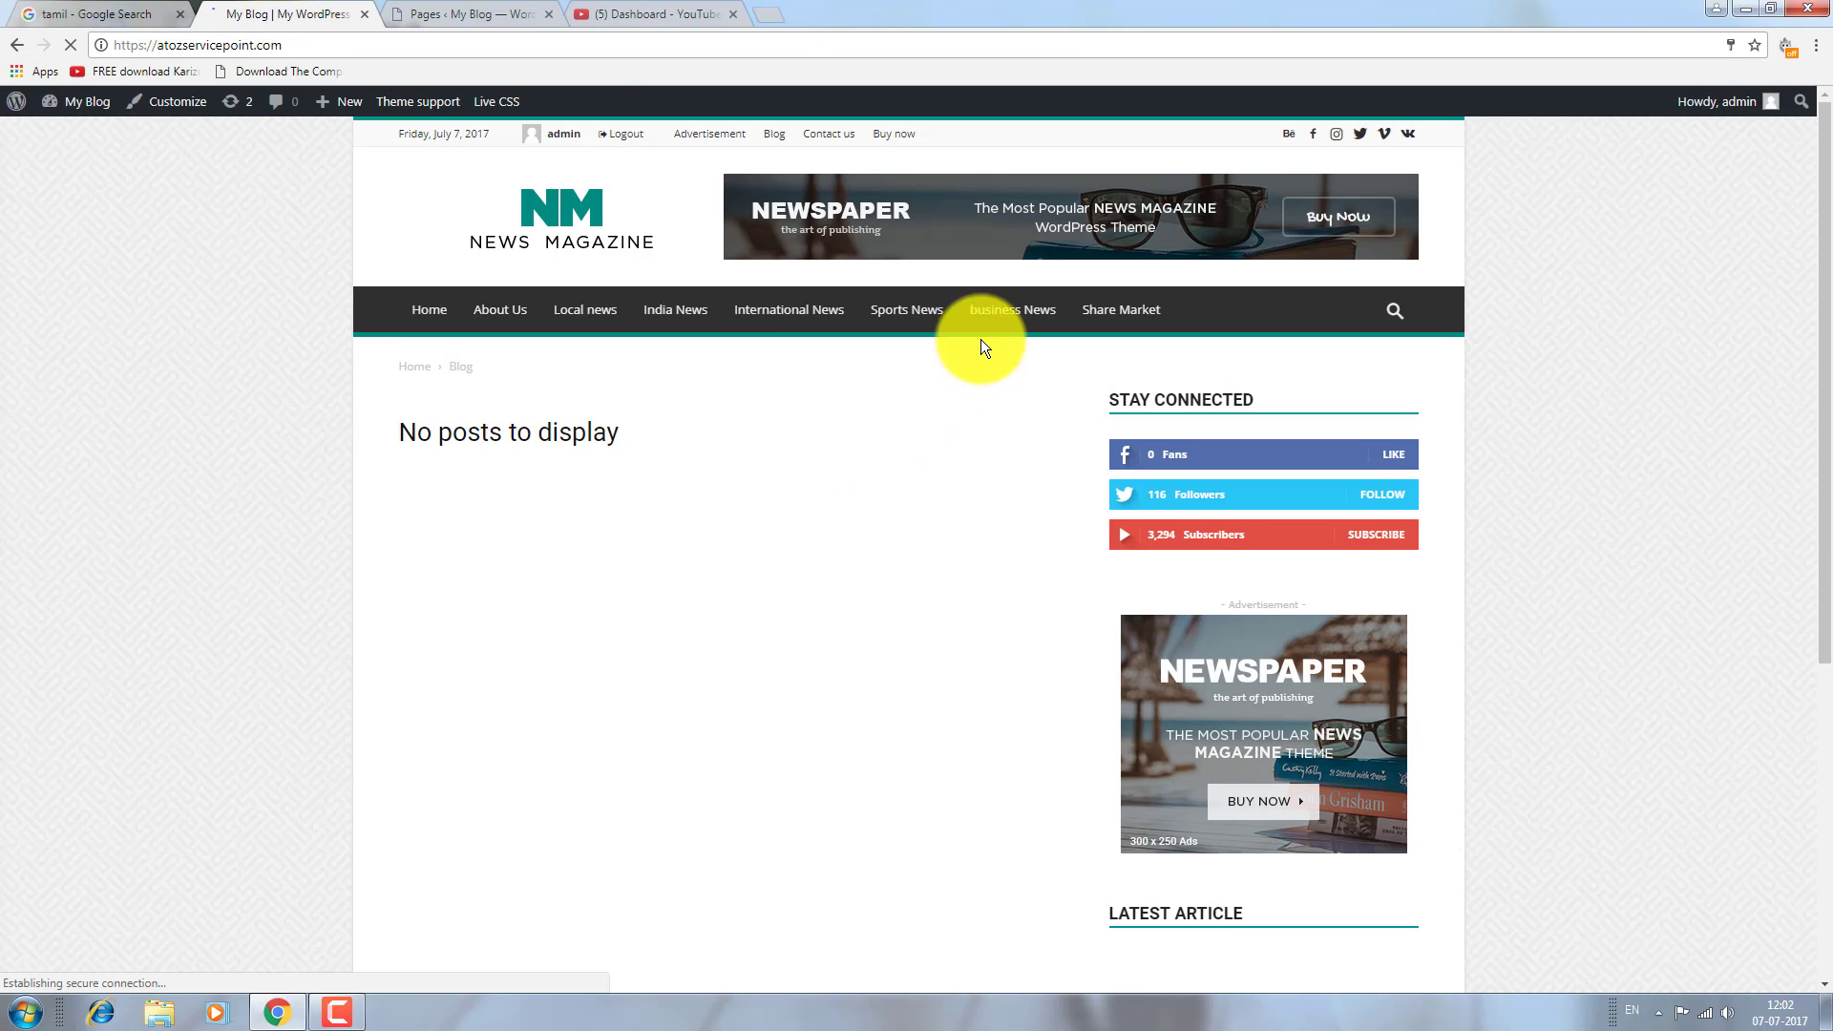
mouse_move(82, 103)
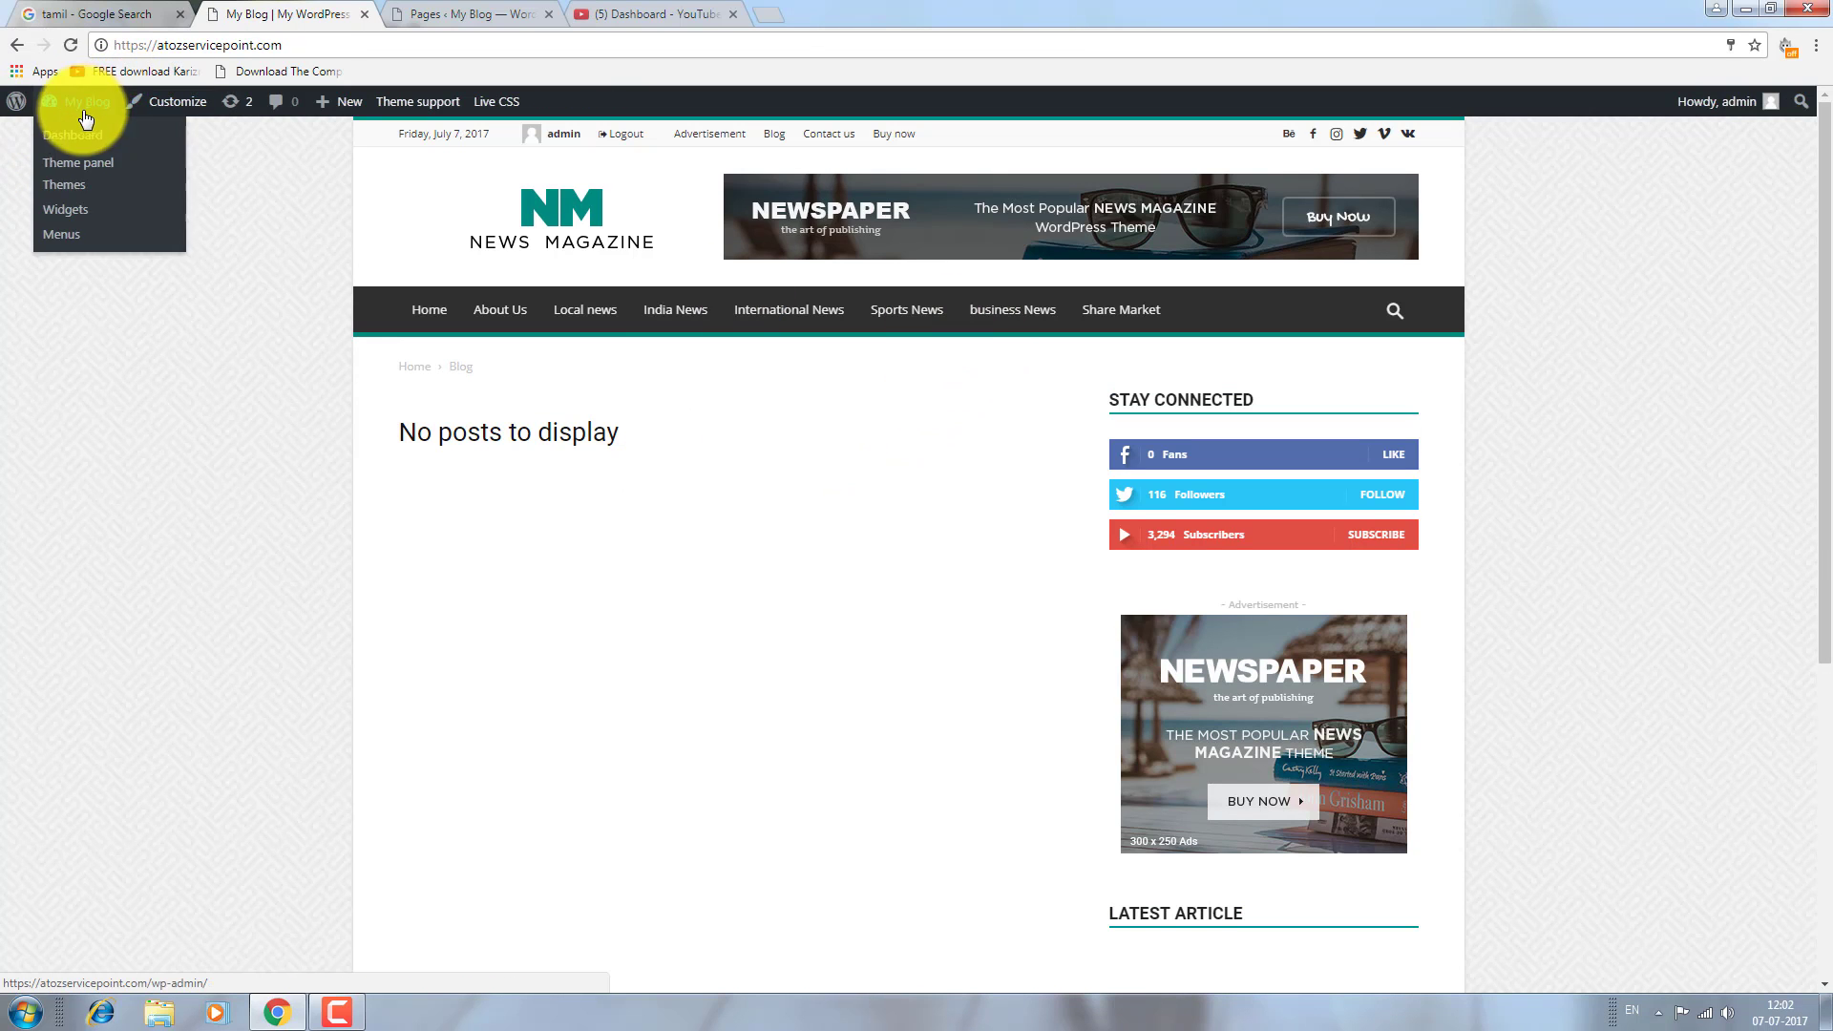
left_click(81, 138)
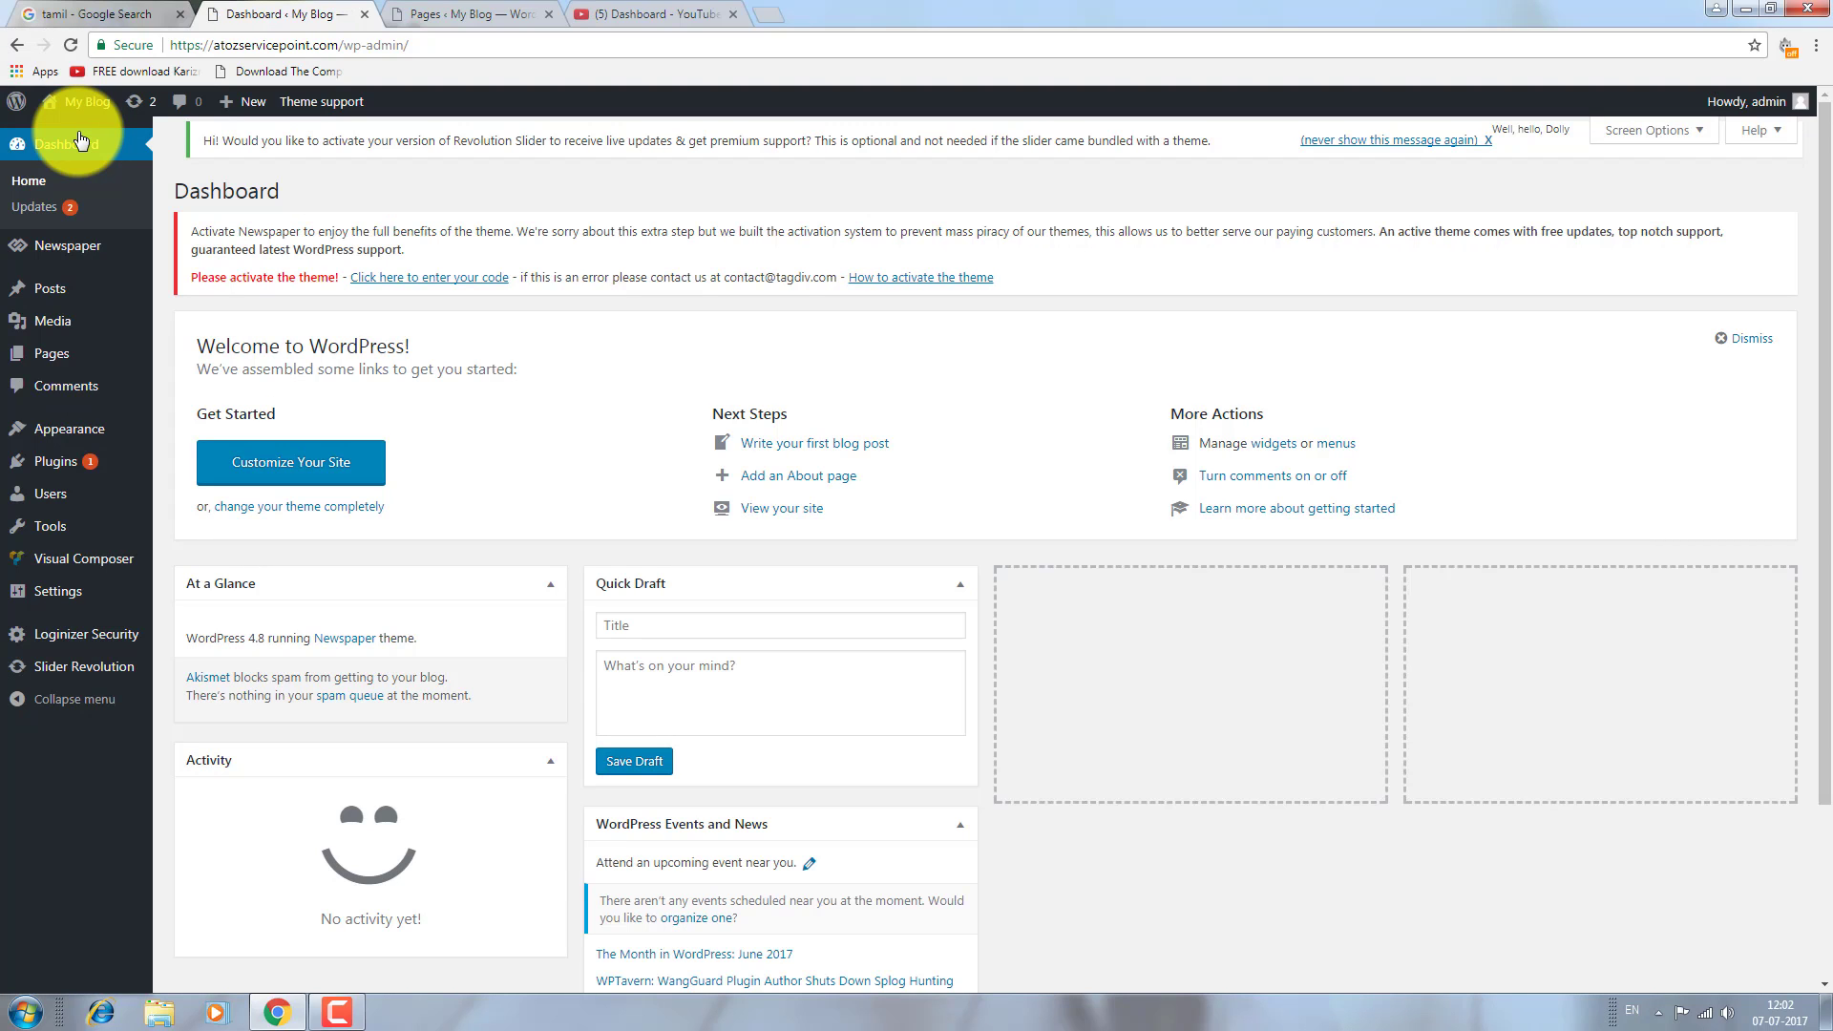
On the dashboard's Menus page, add a custom link with the text "Contact Us" and the URL # to "Atoz service point main menu".
mouse_move(94, 437)
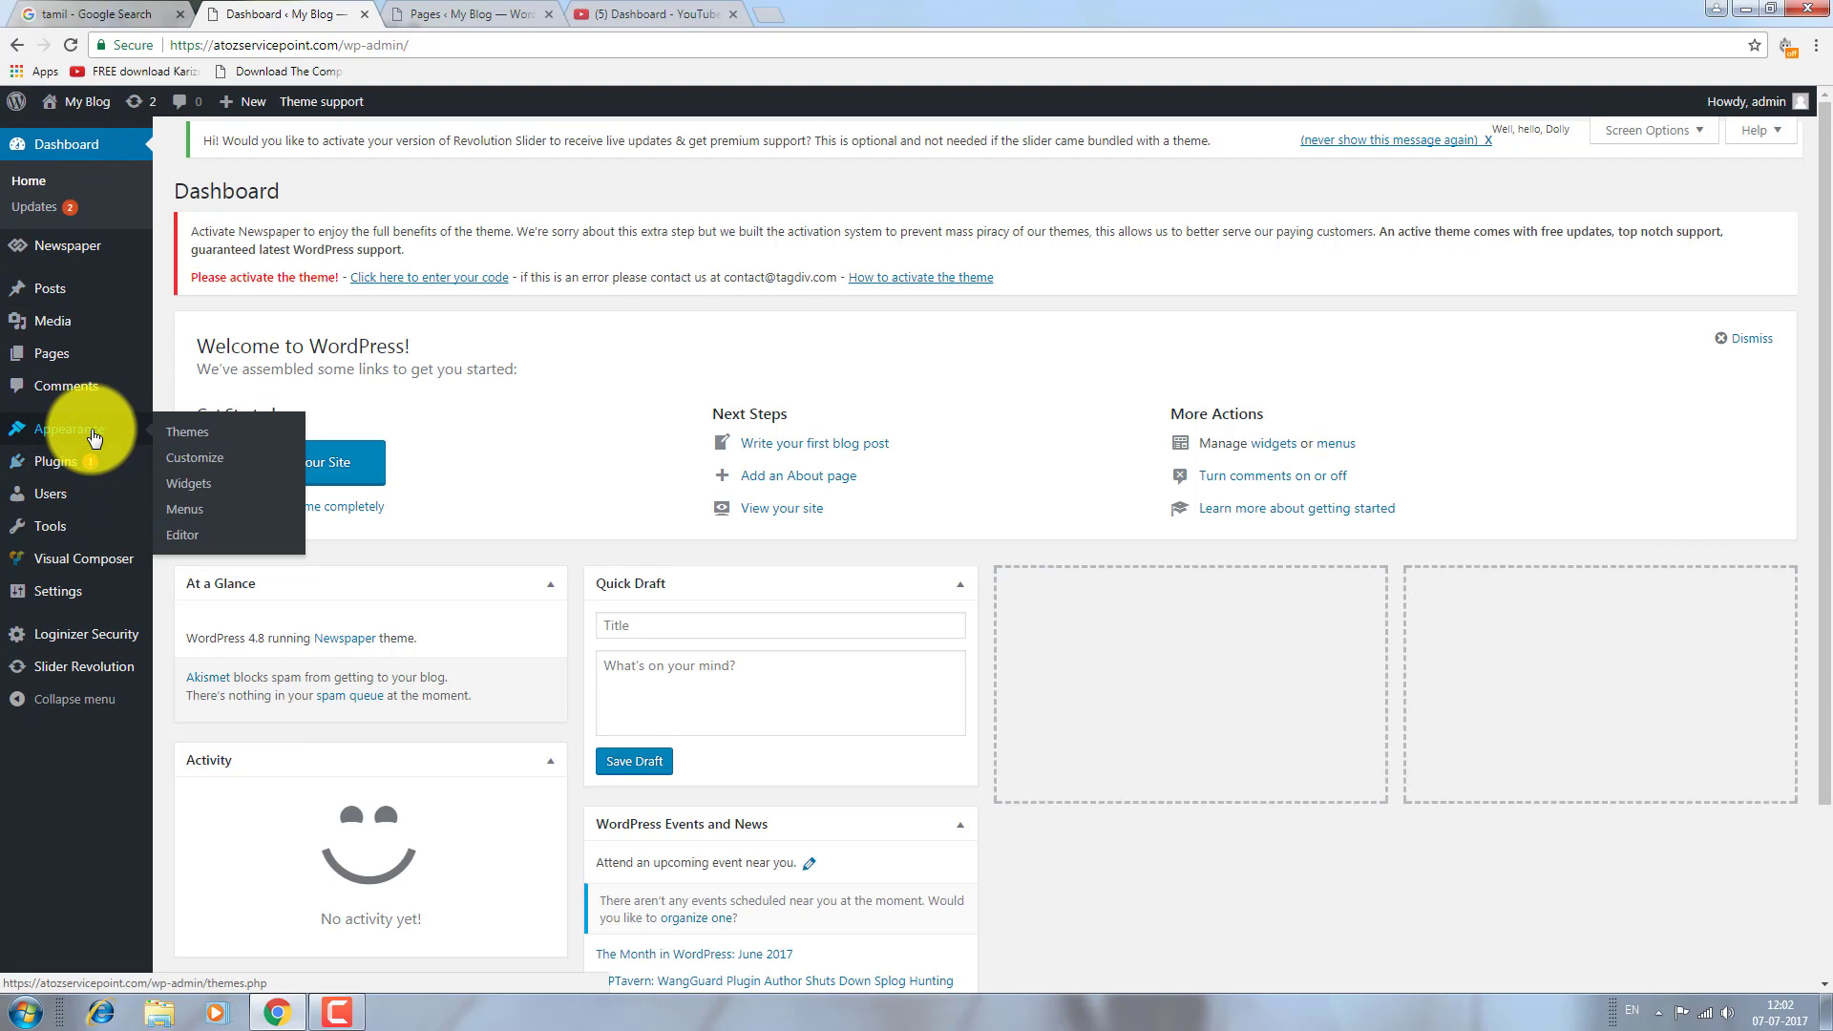
left_click(190, 514)
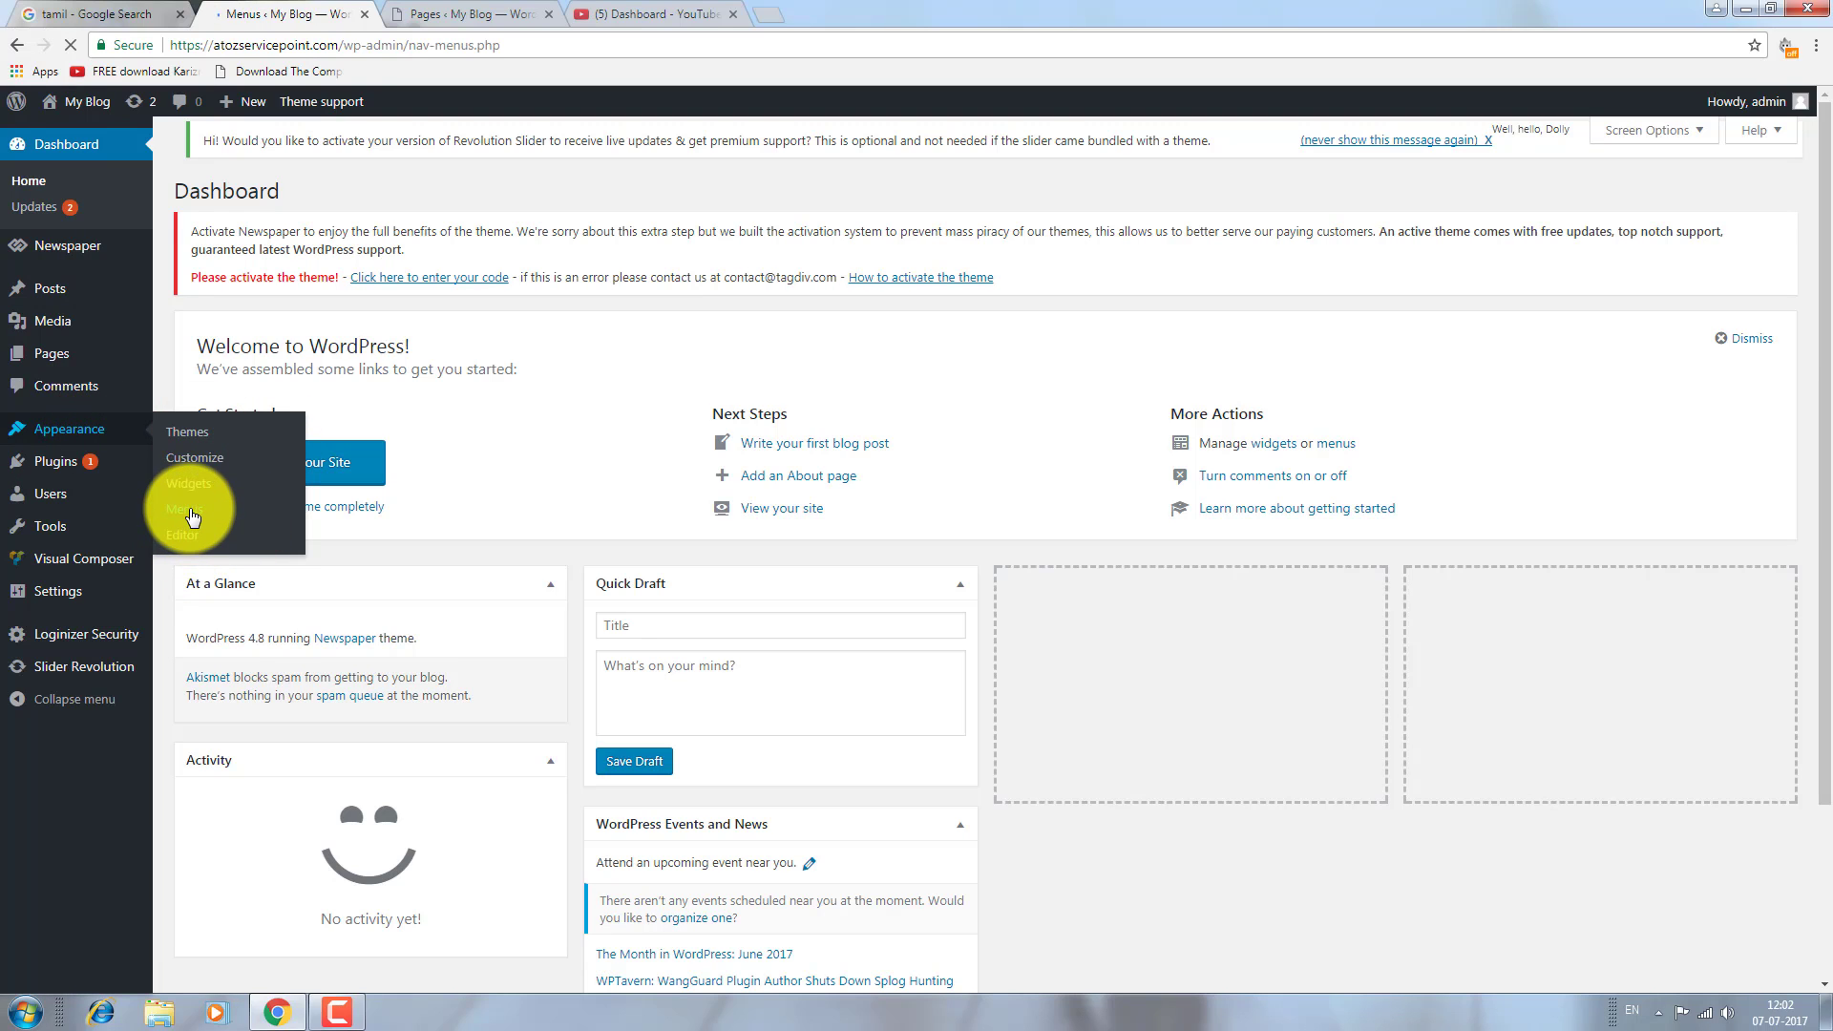
scroll(757, 573, "down", 3)
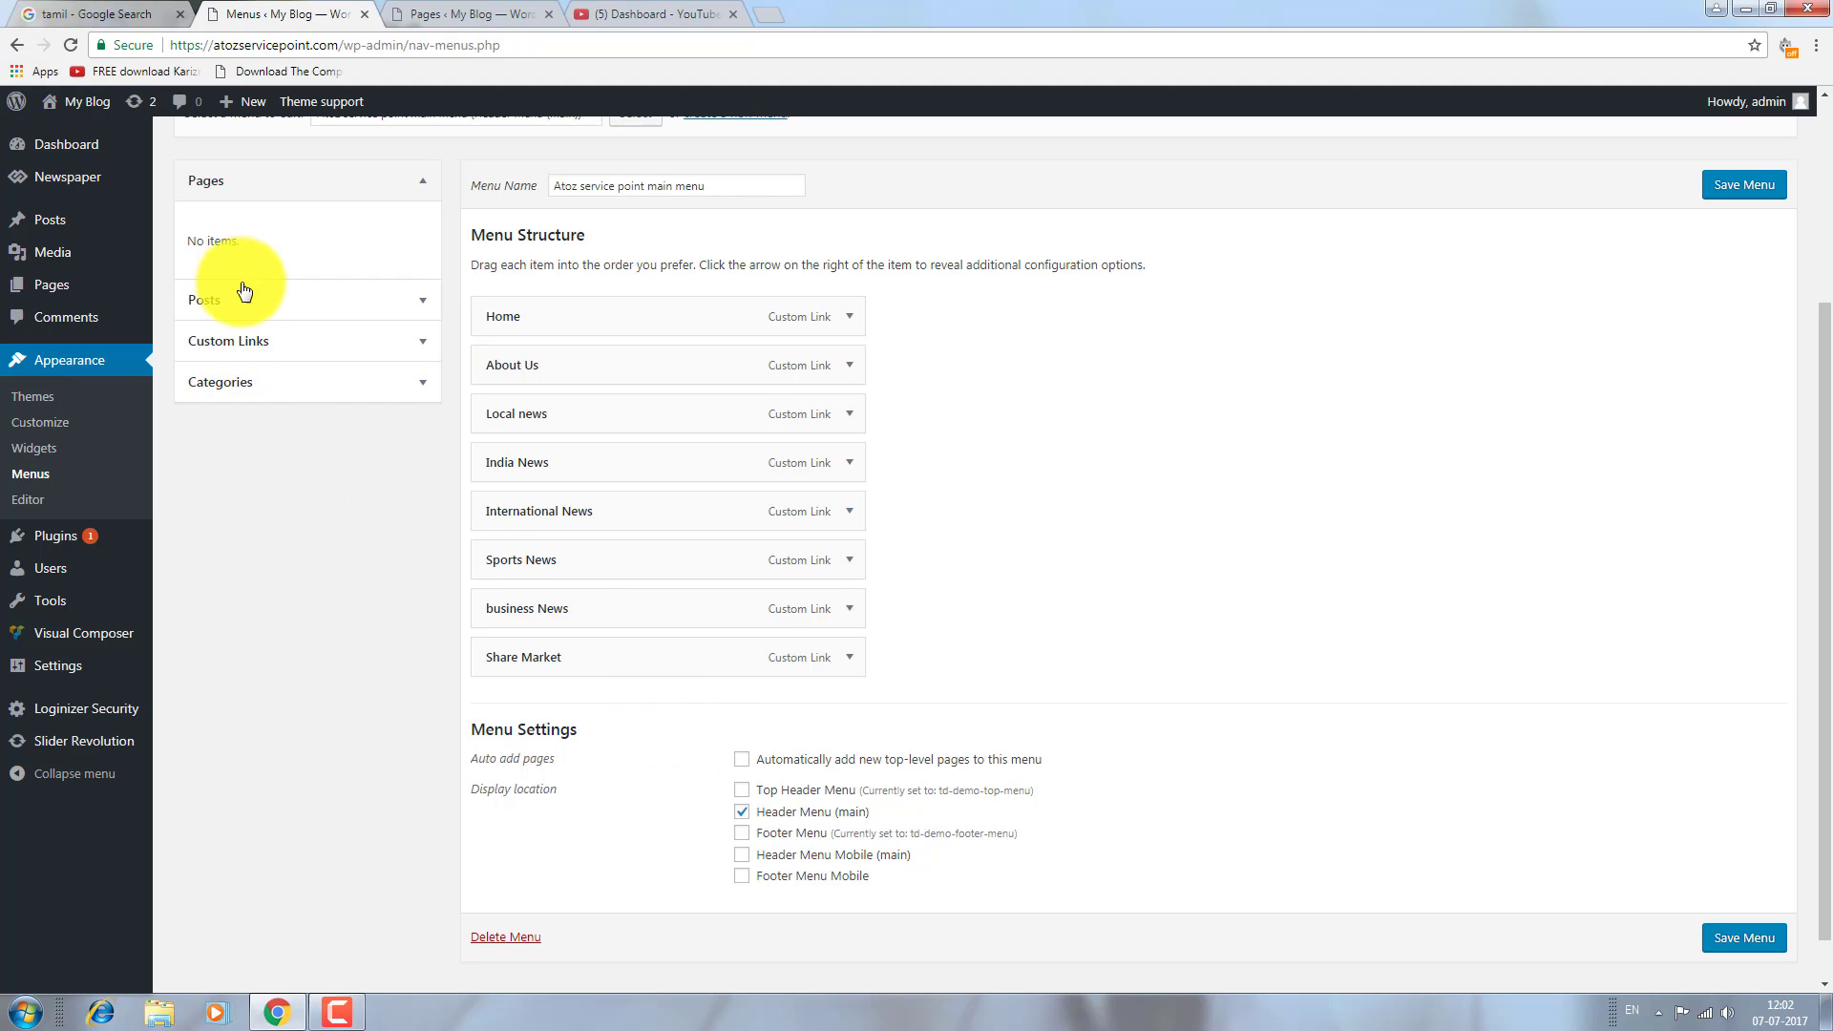
left_click(270, 341)
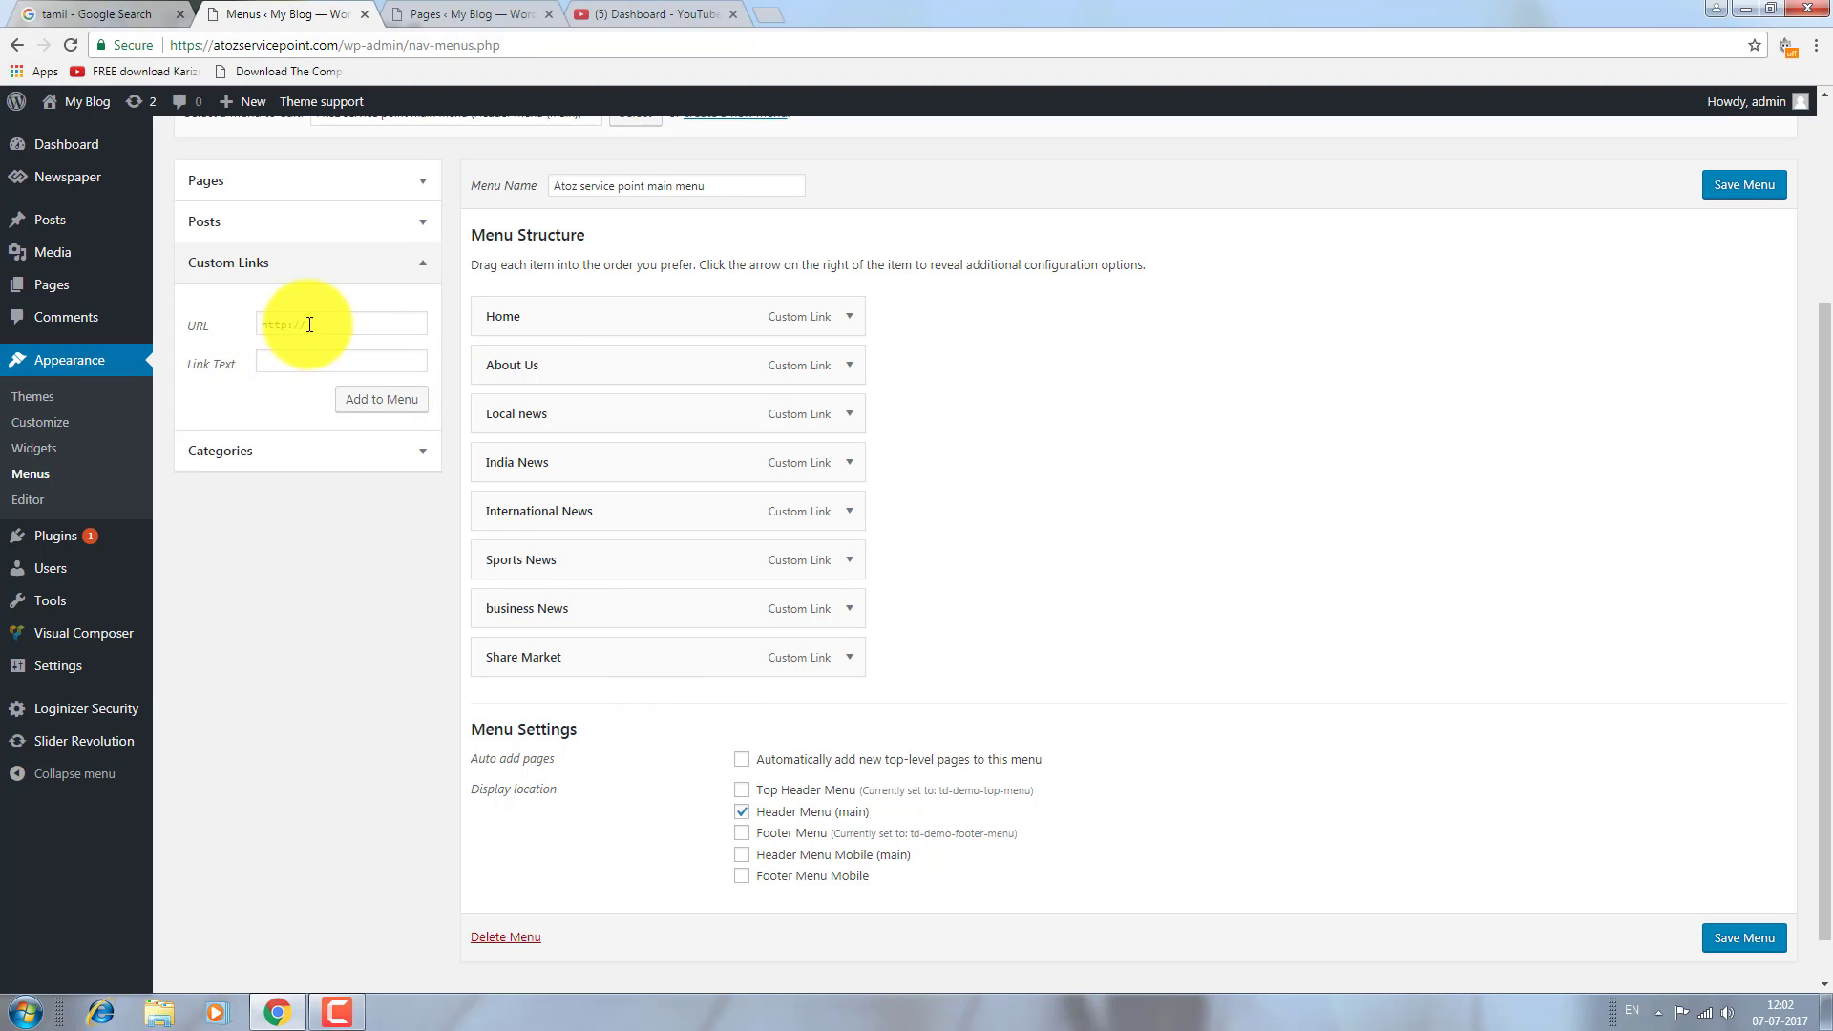
left_click_drag(309, 325, 223, 321)
type("#")
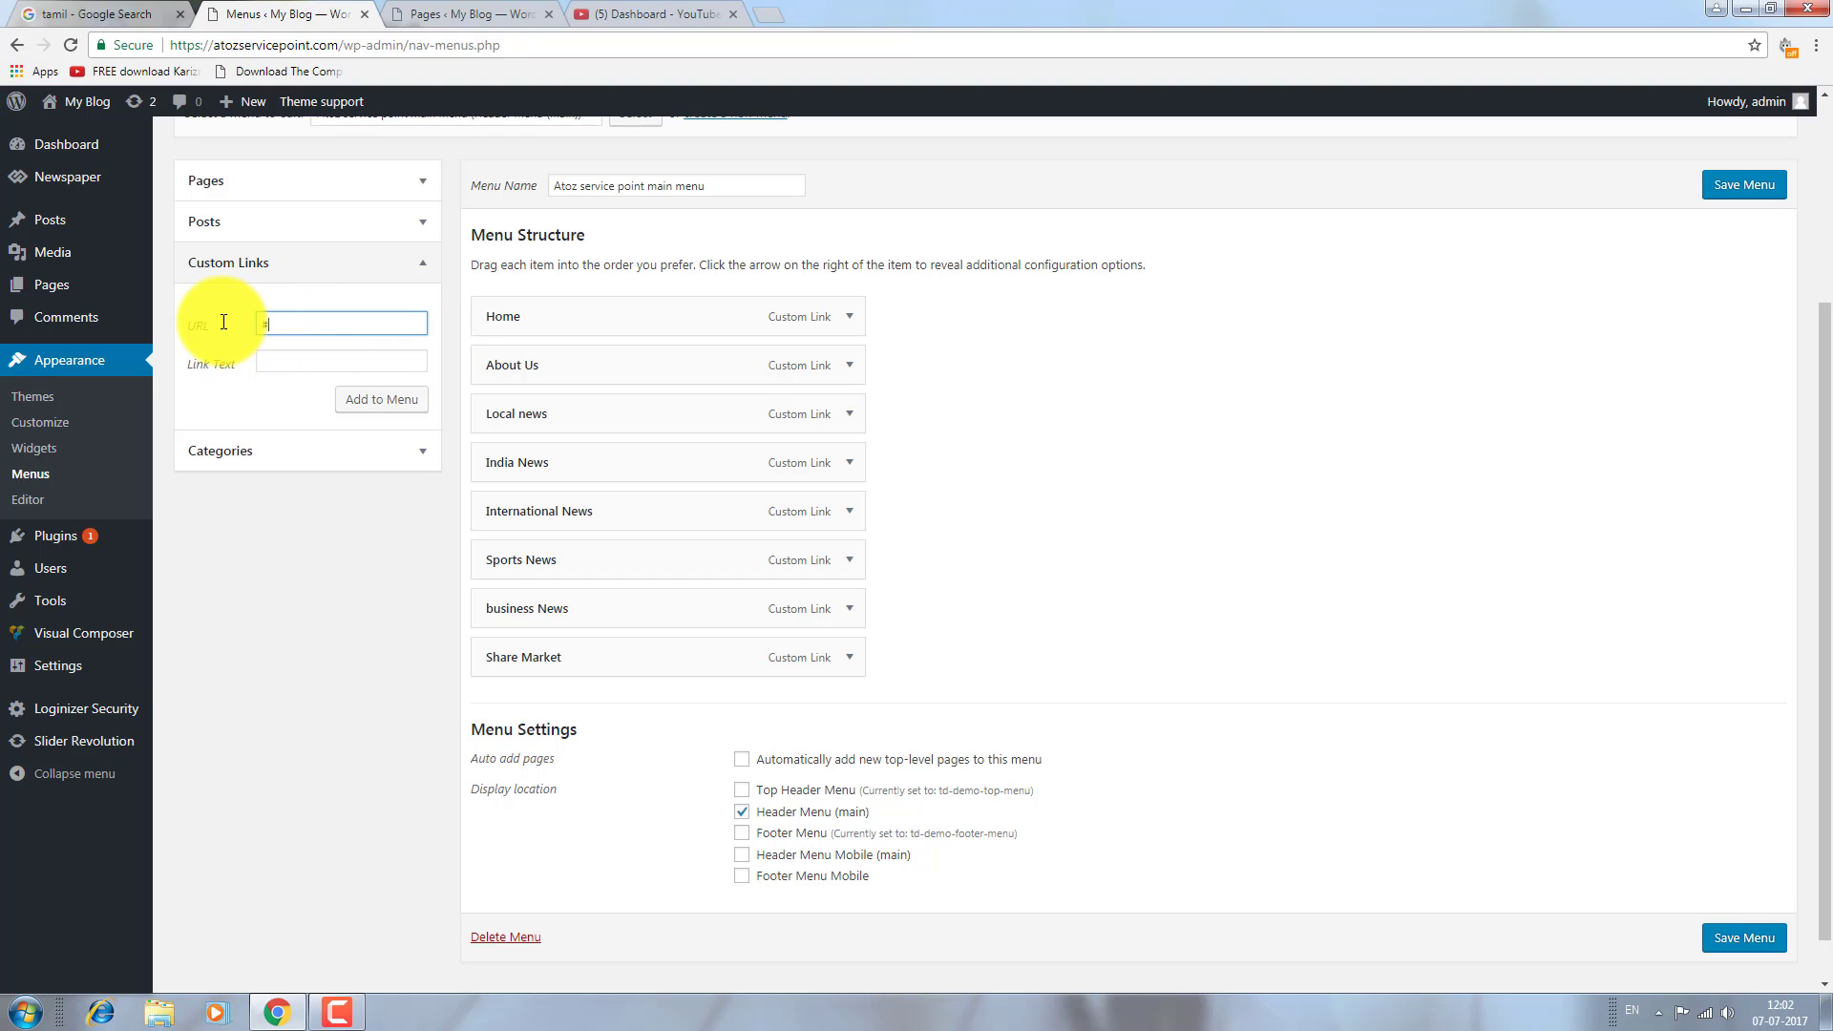
left_click(272, 362)
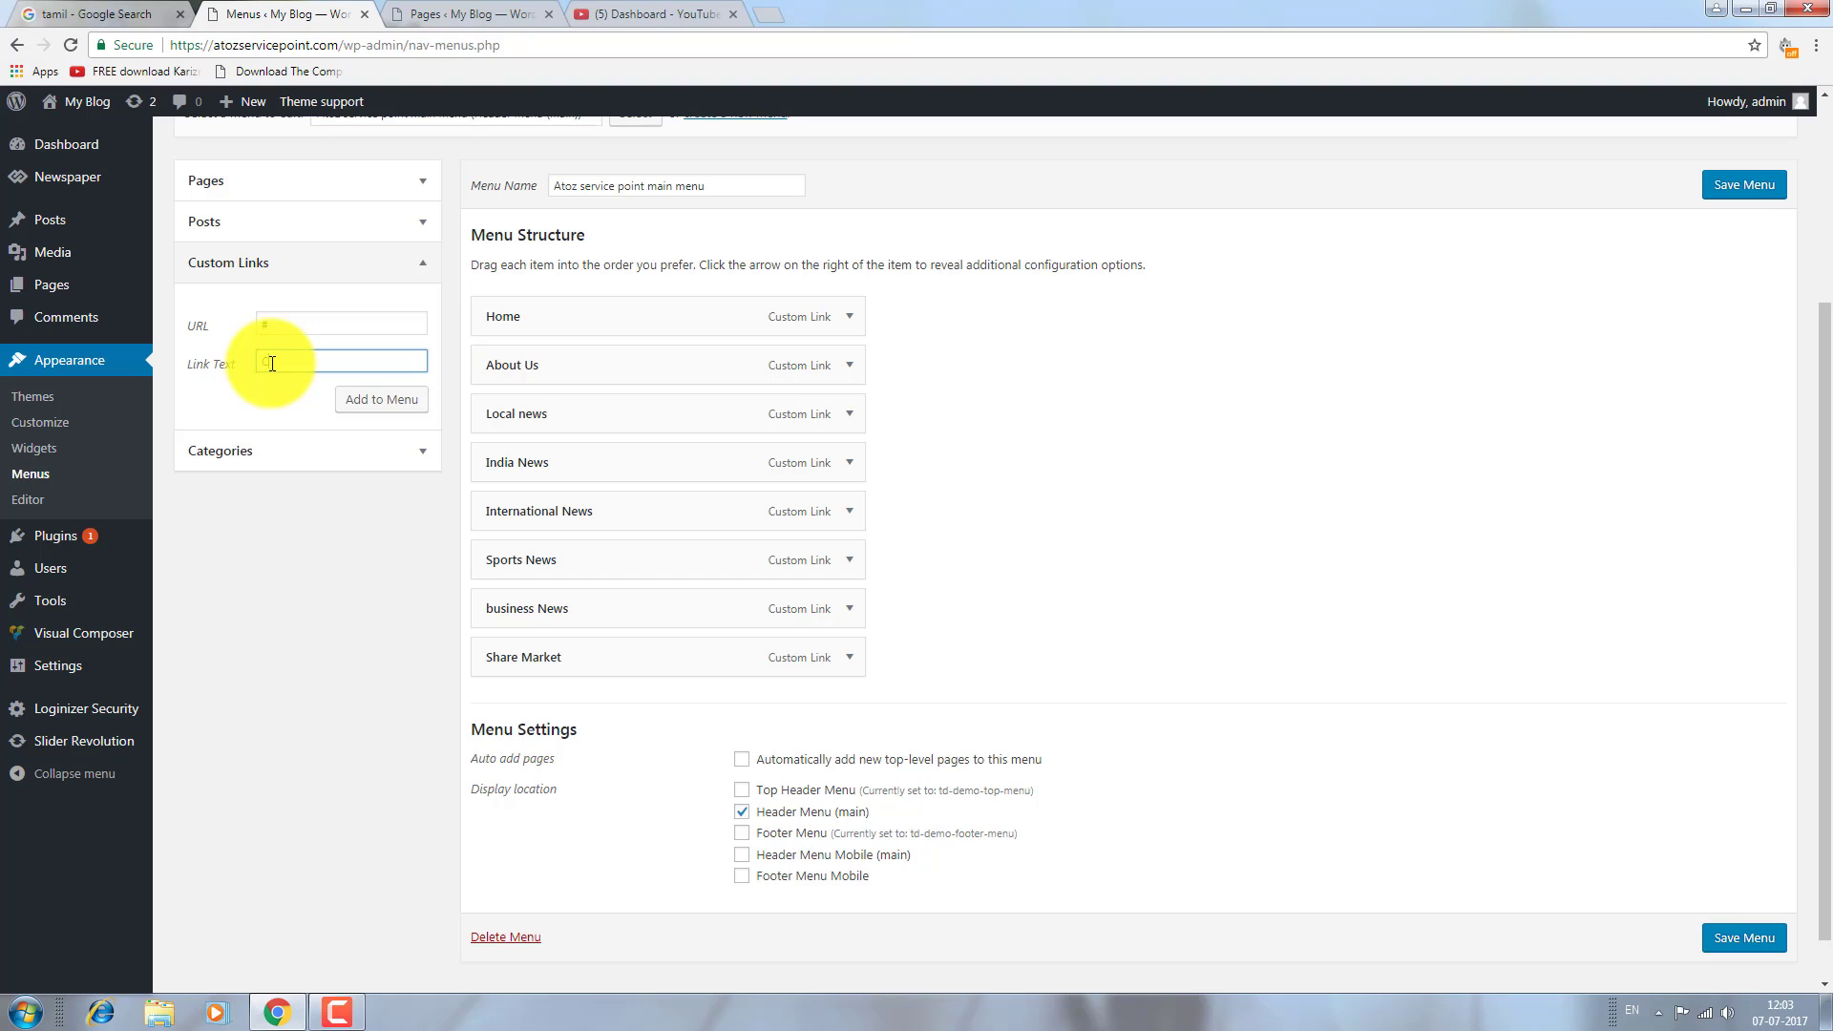
type("Contact Us")
left_click(418, 400)
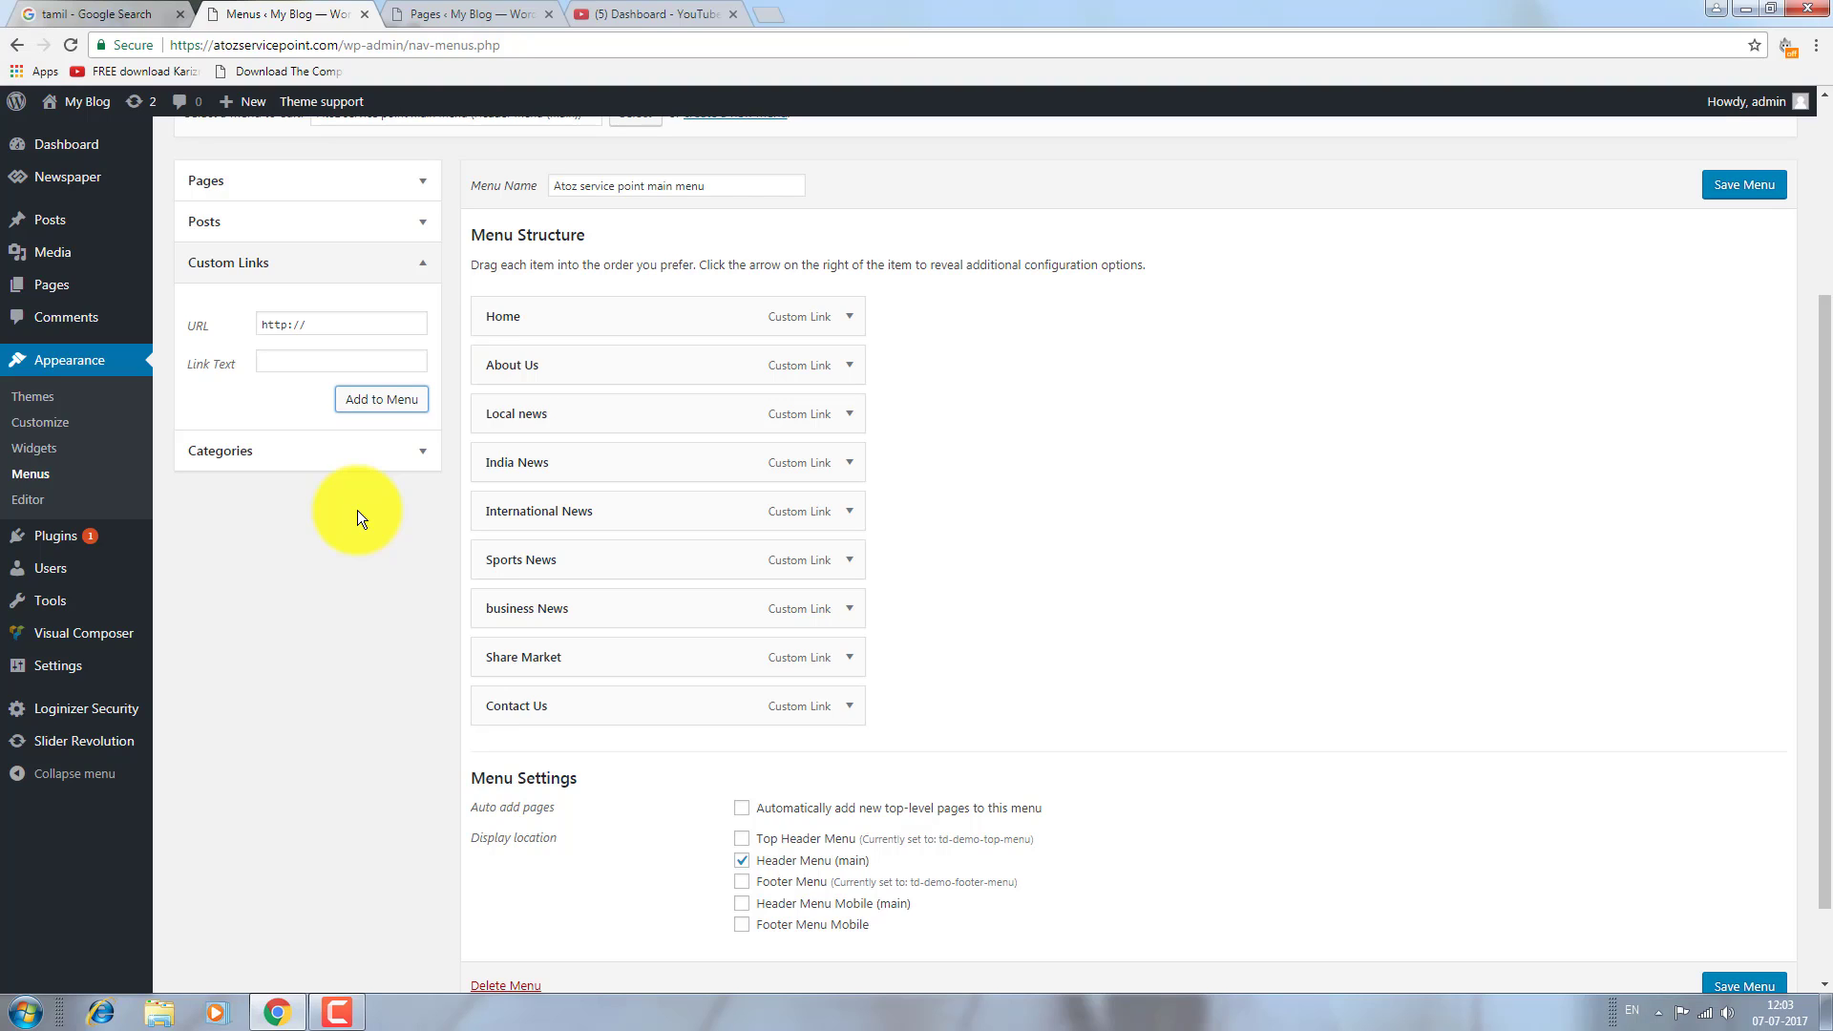
Add a custom link with the text "Ashok nagar" and the URL # to the main menu.
left_click_drag(307, 325, 173, 317)
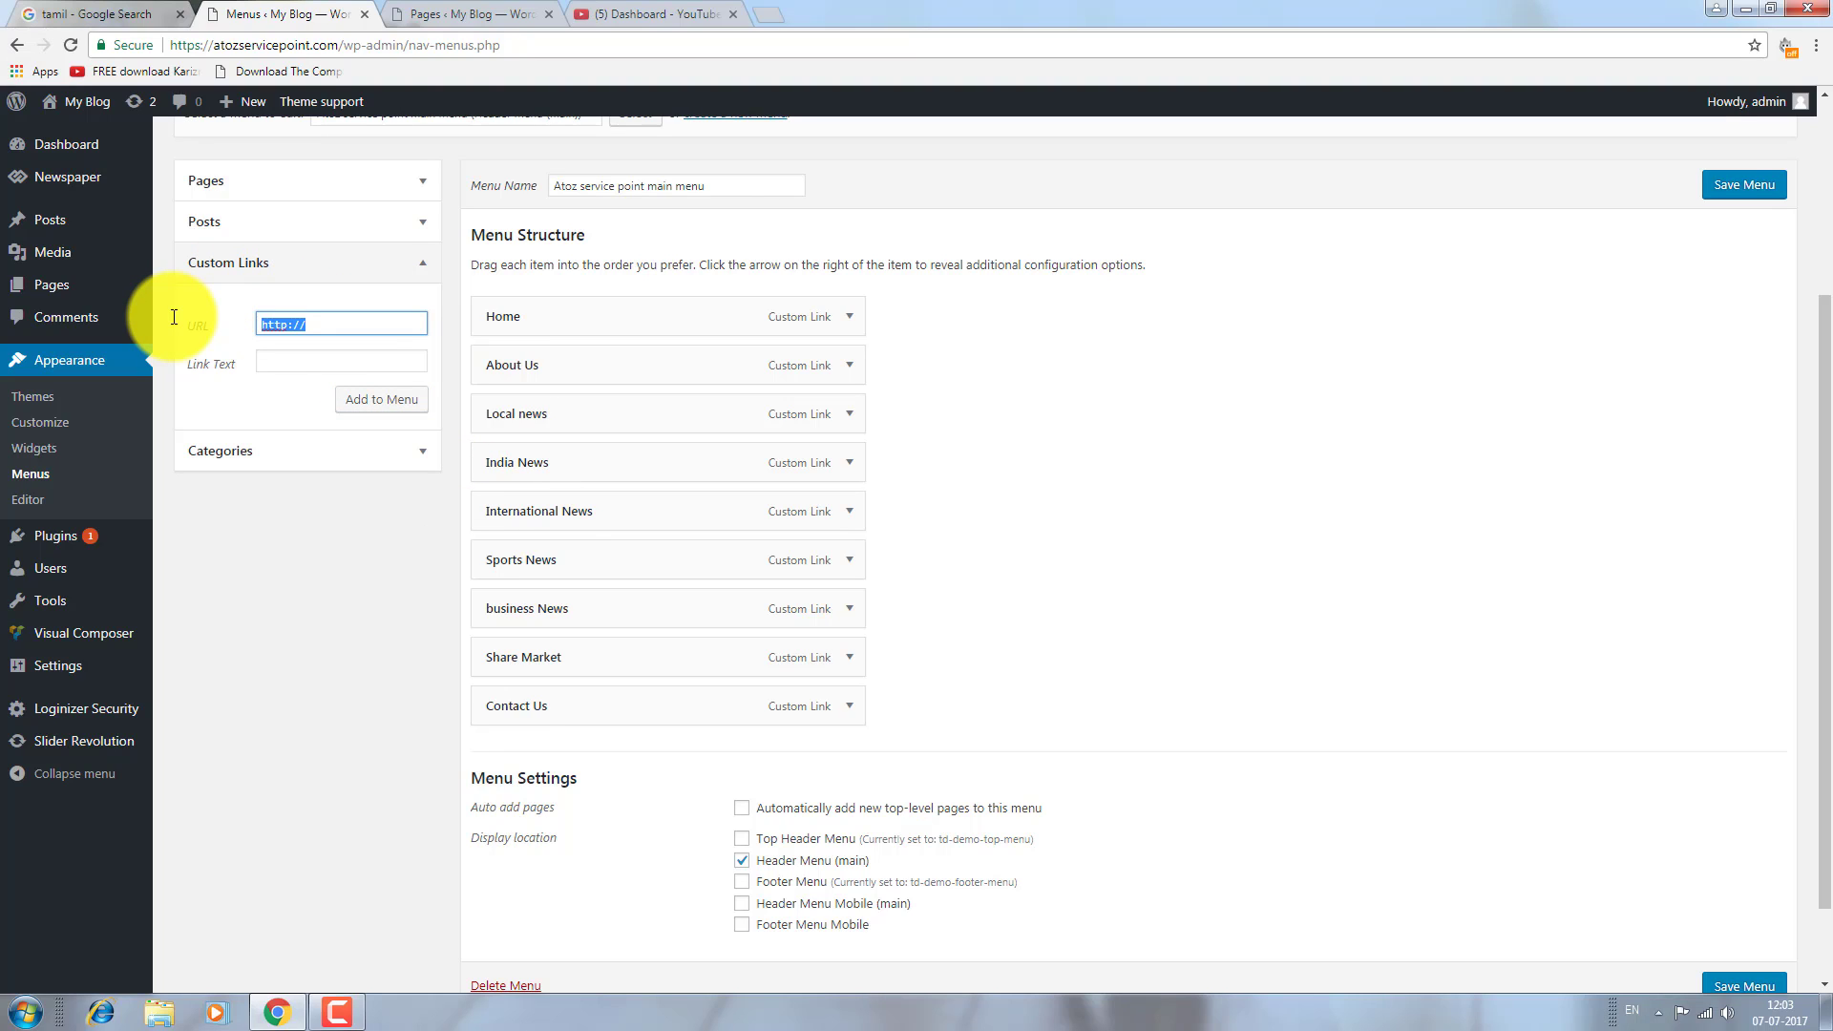
type("#")
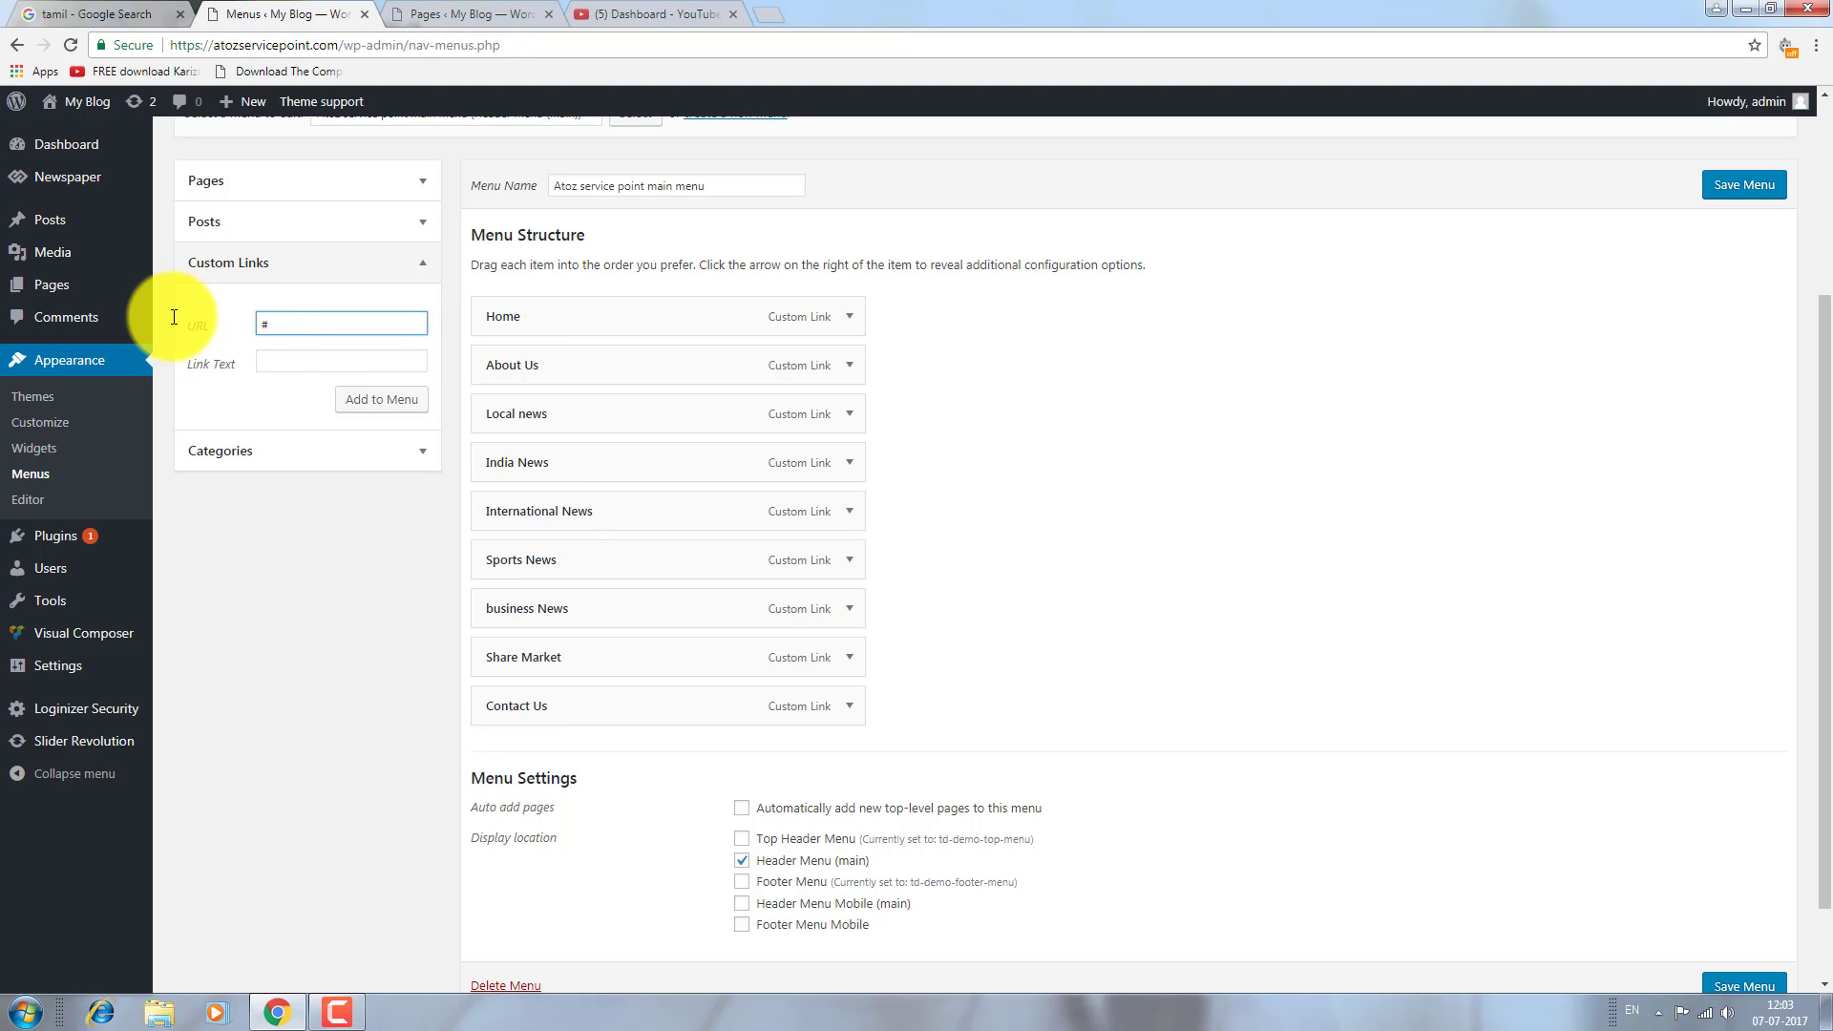
left_click(267, 360)
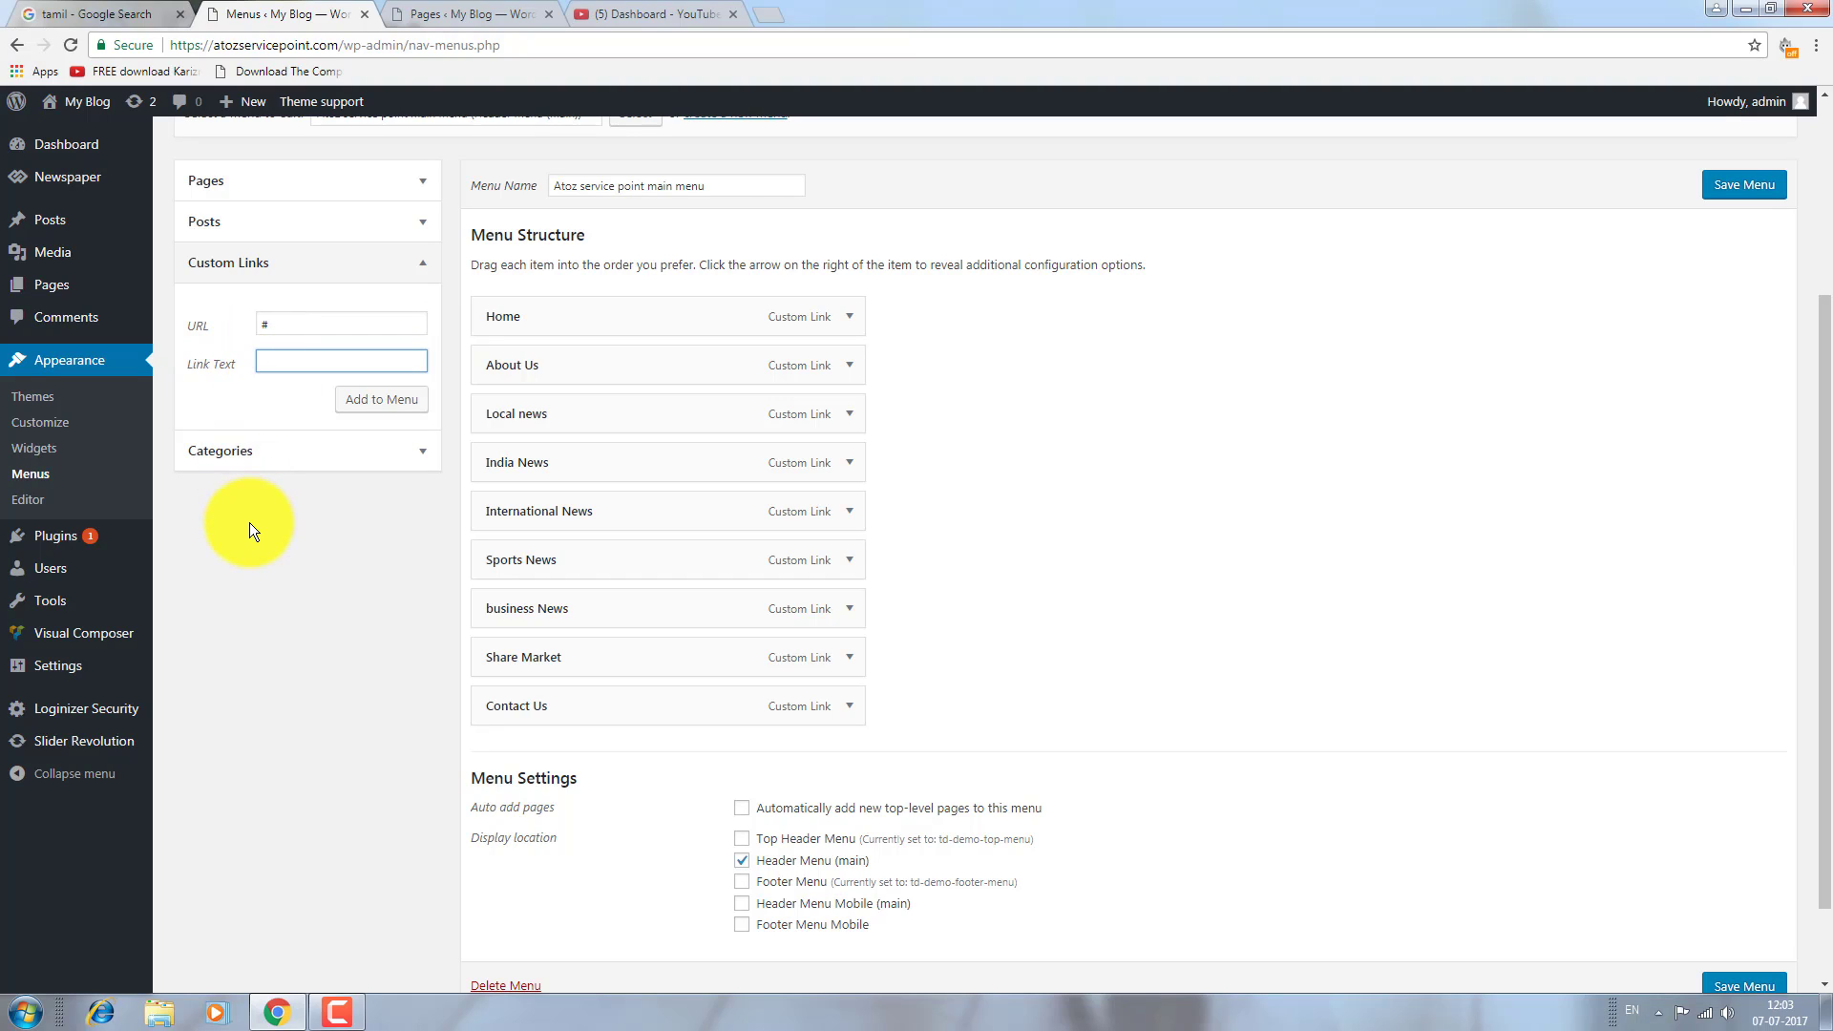
type("Ashok nagar")
left_click(395, 411)
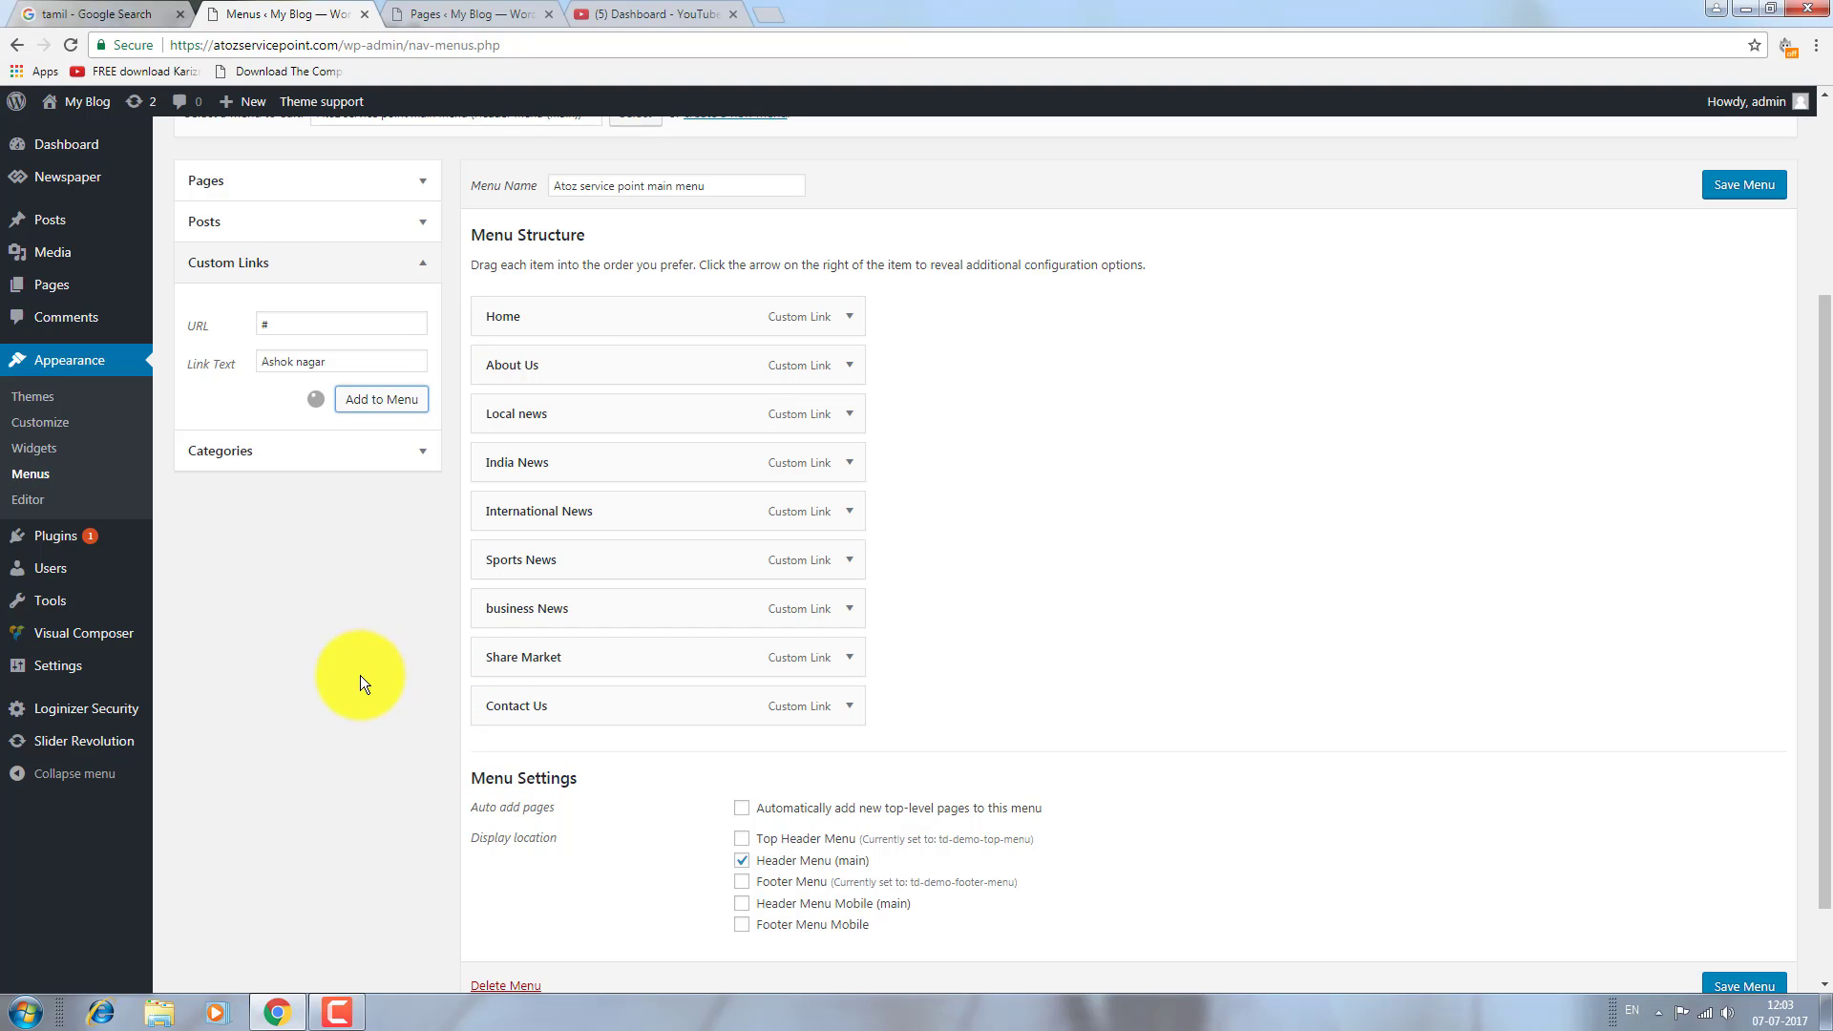
scroll(532, 777, "down", 1)
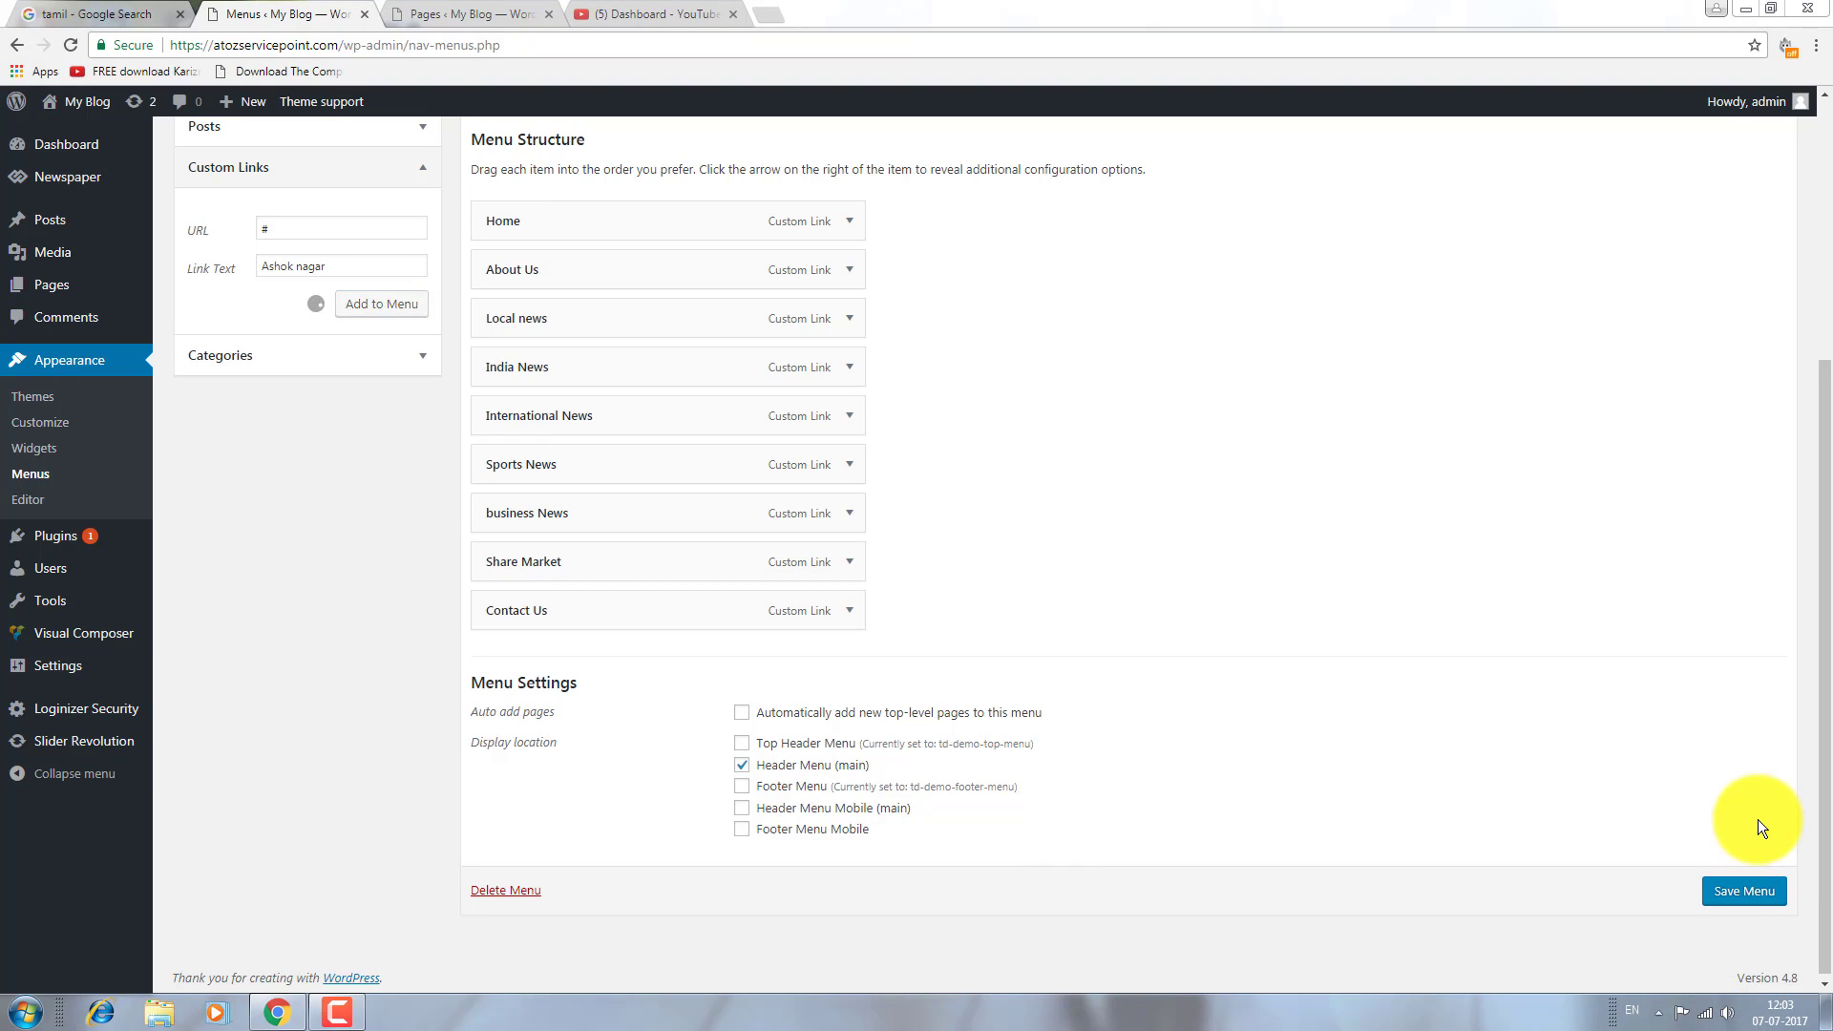
Close the YouTube Dashboard browser tab and return to the Menus page.
left_click(444, 4)
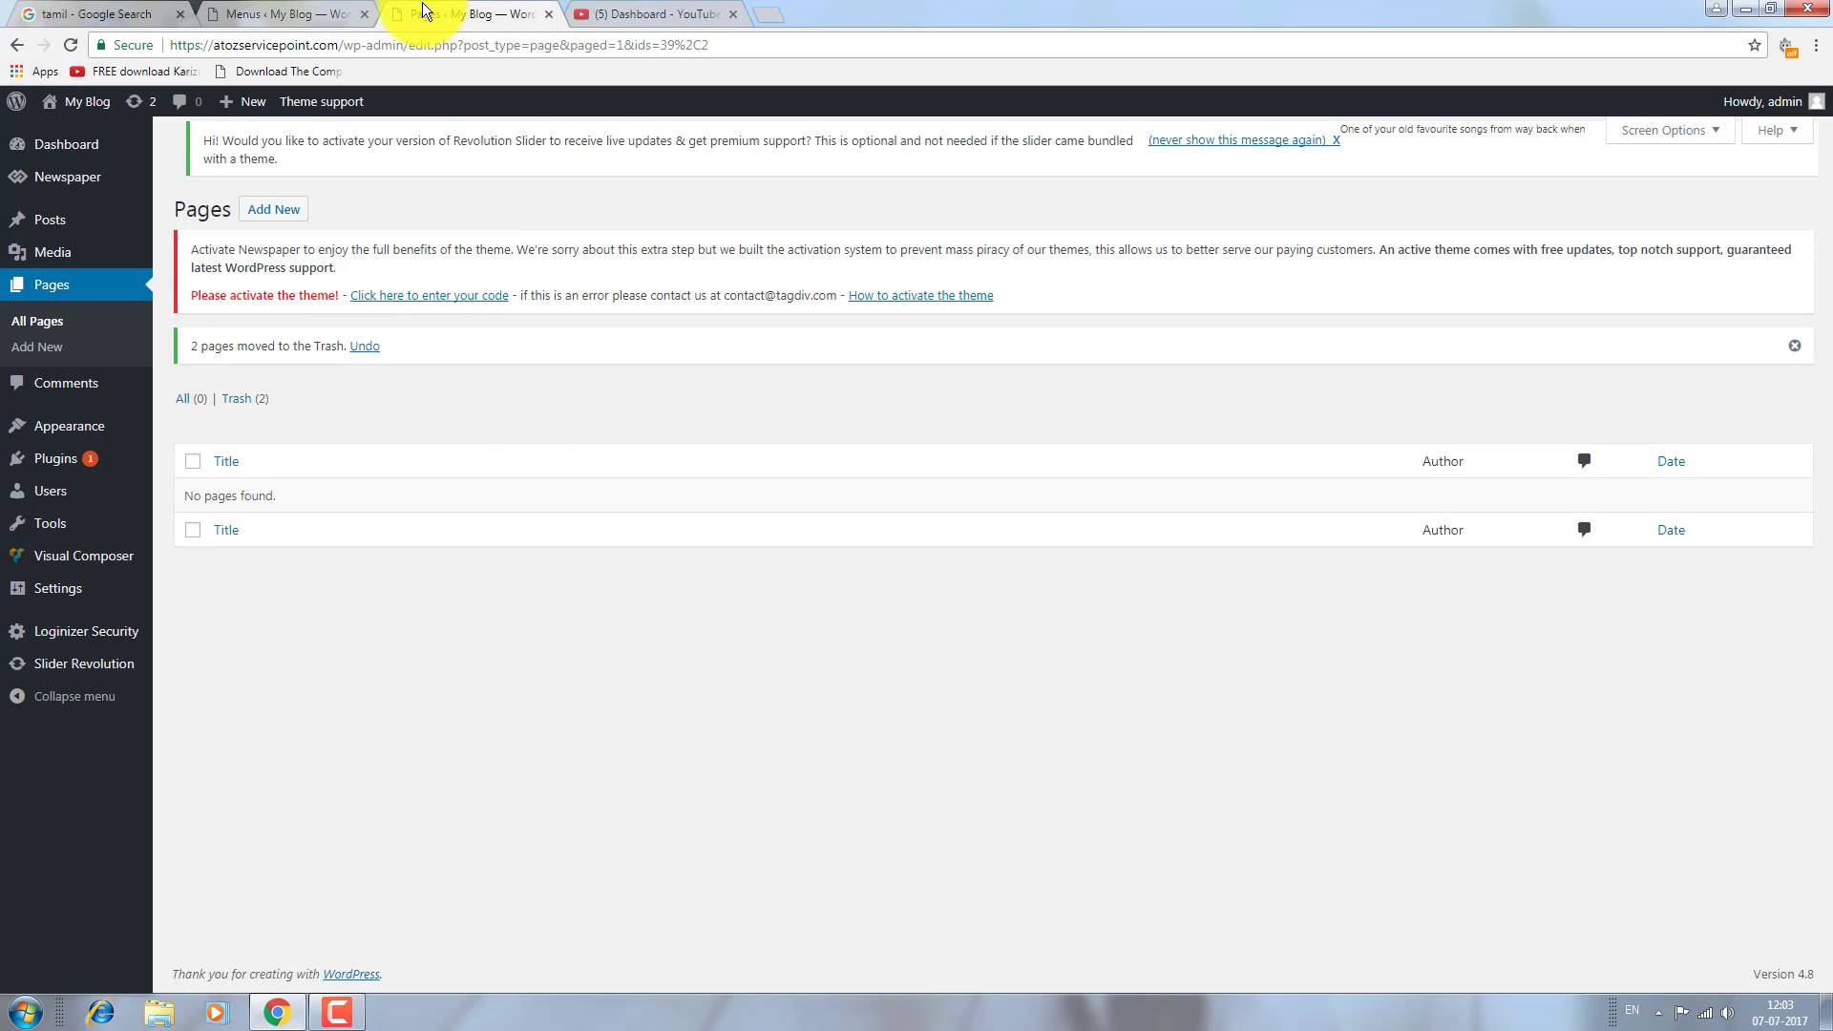
left_click(348, 8)
left_click(540, 8)
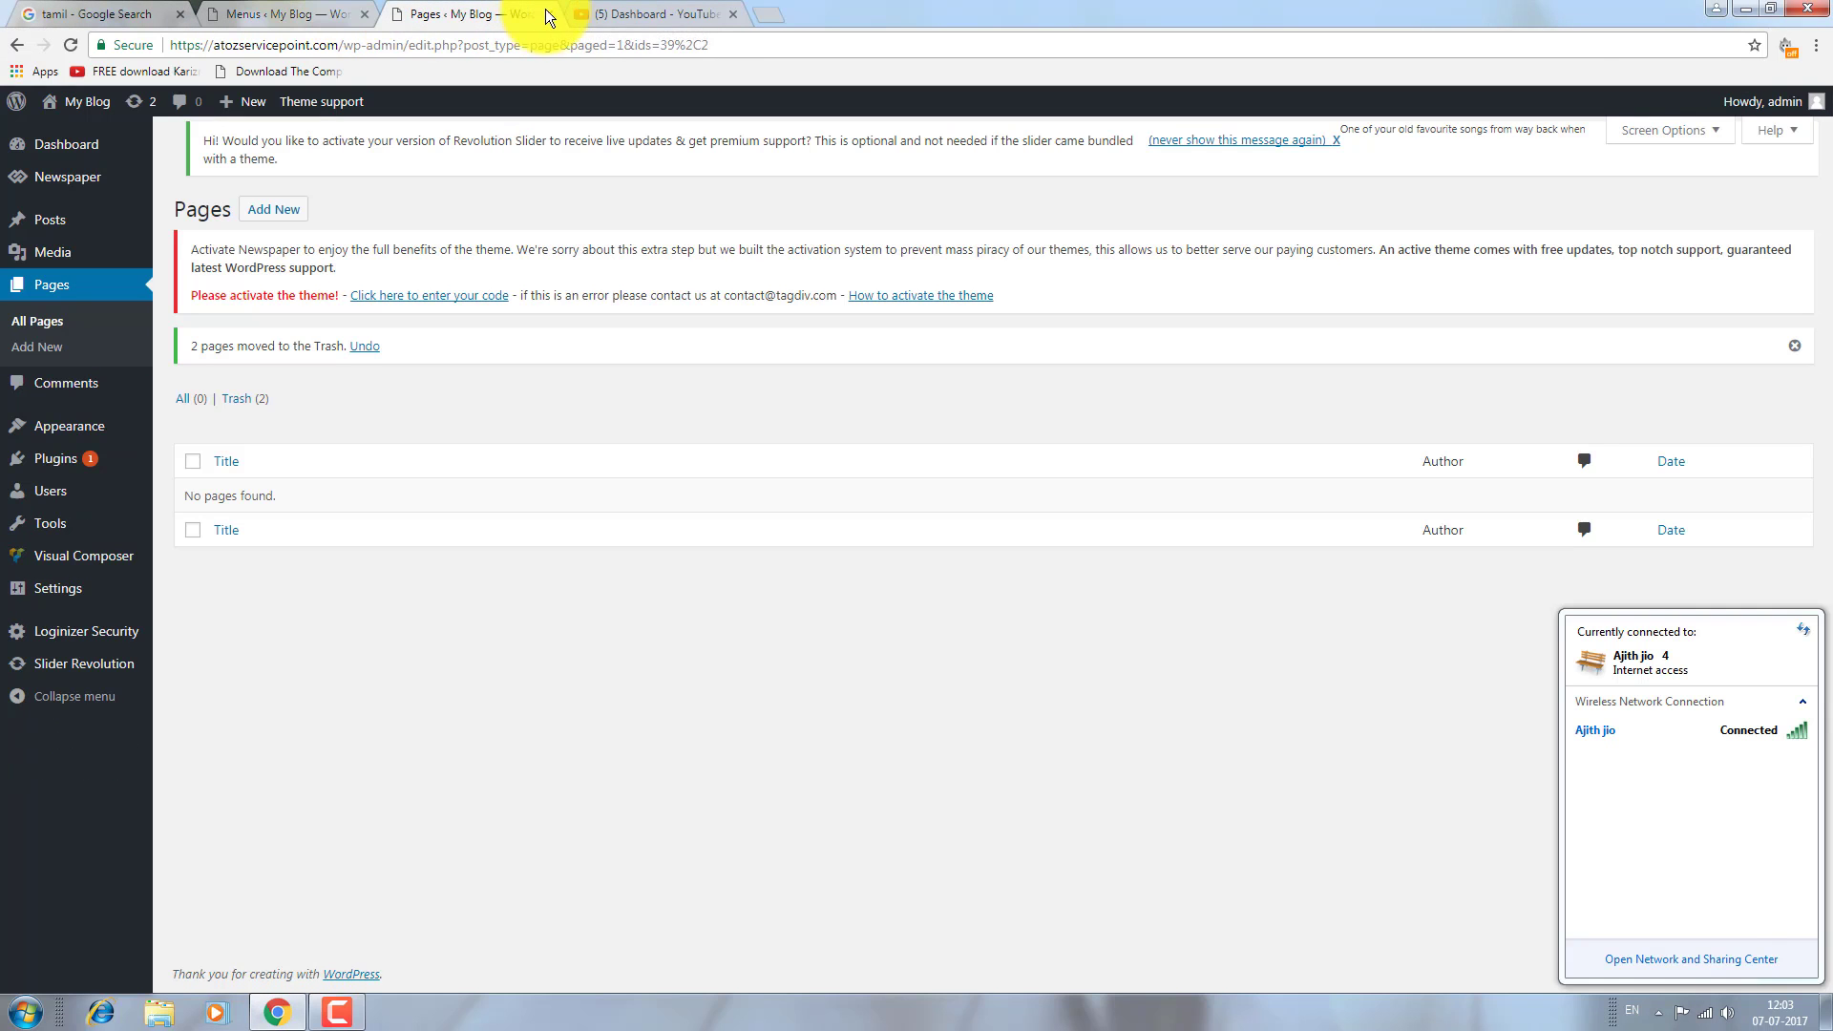
left_click(732, 12)
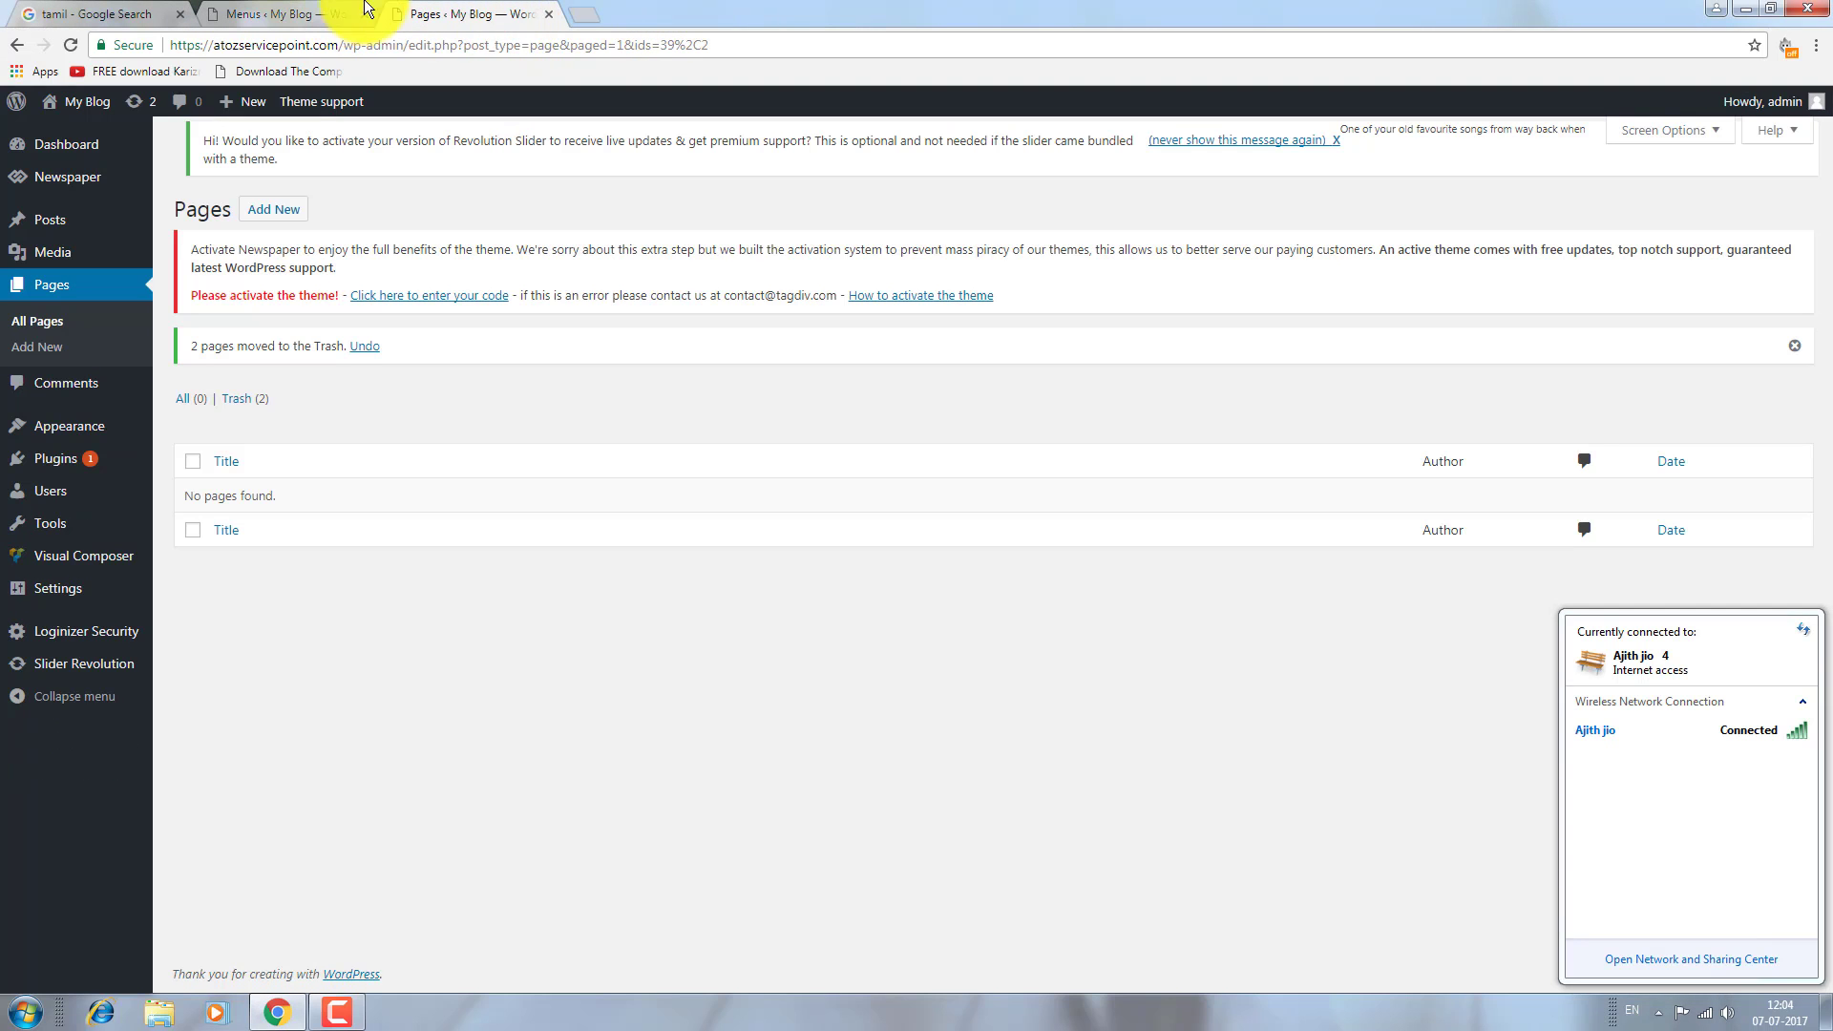
left_click(318, 10)
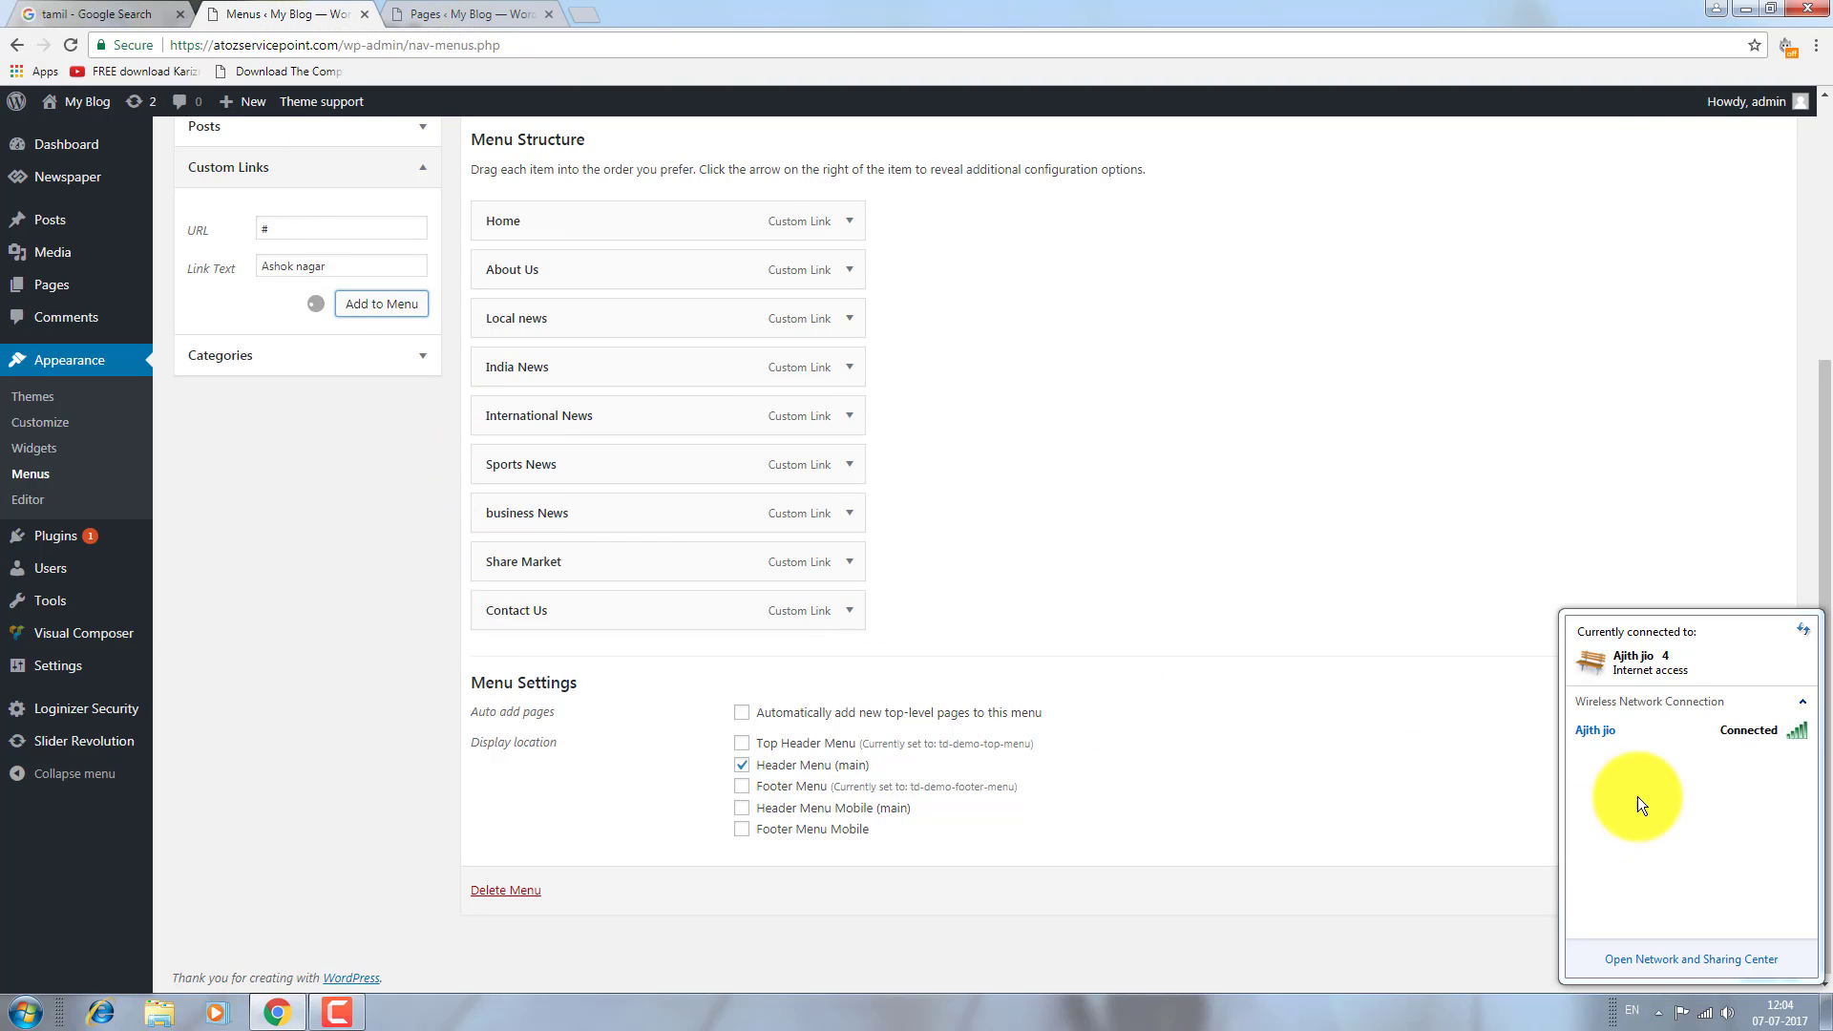
Disconnect the computer from the current wireless network and dismiss the network list.
left_click(1724, 735)
left_click(1772, 758)
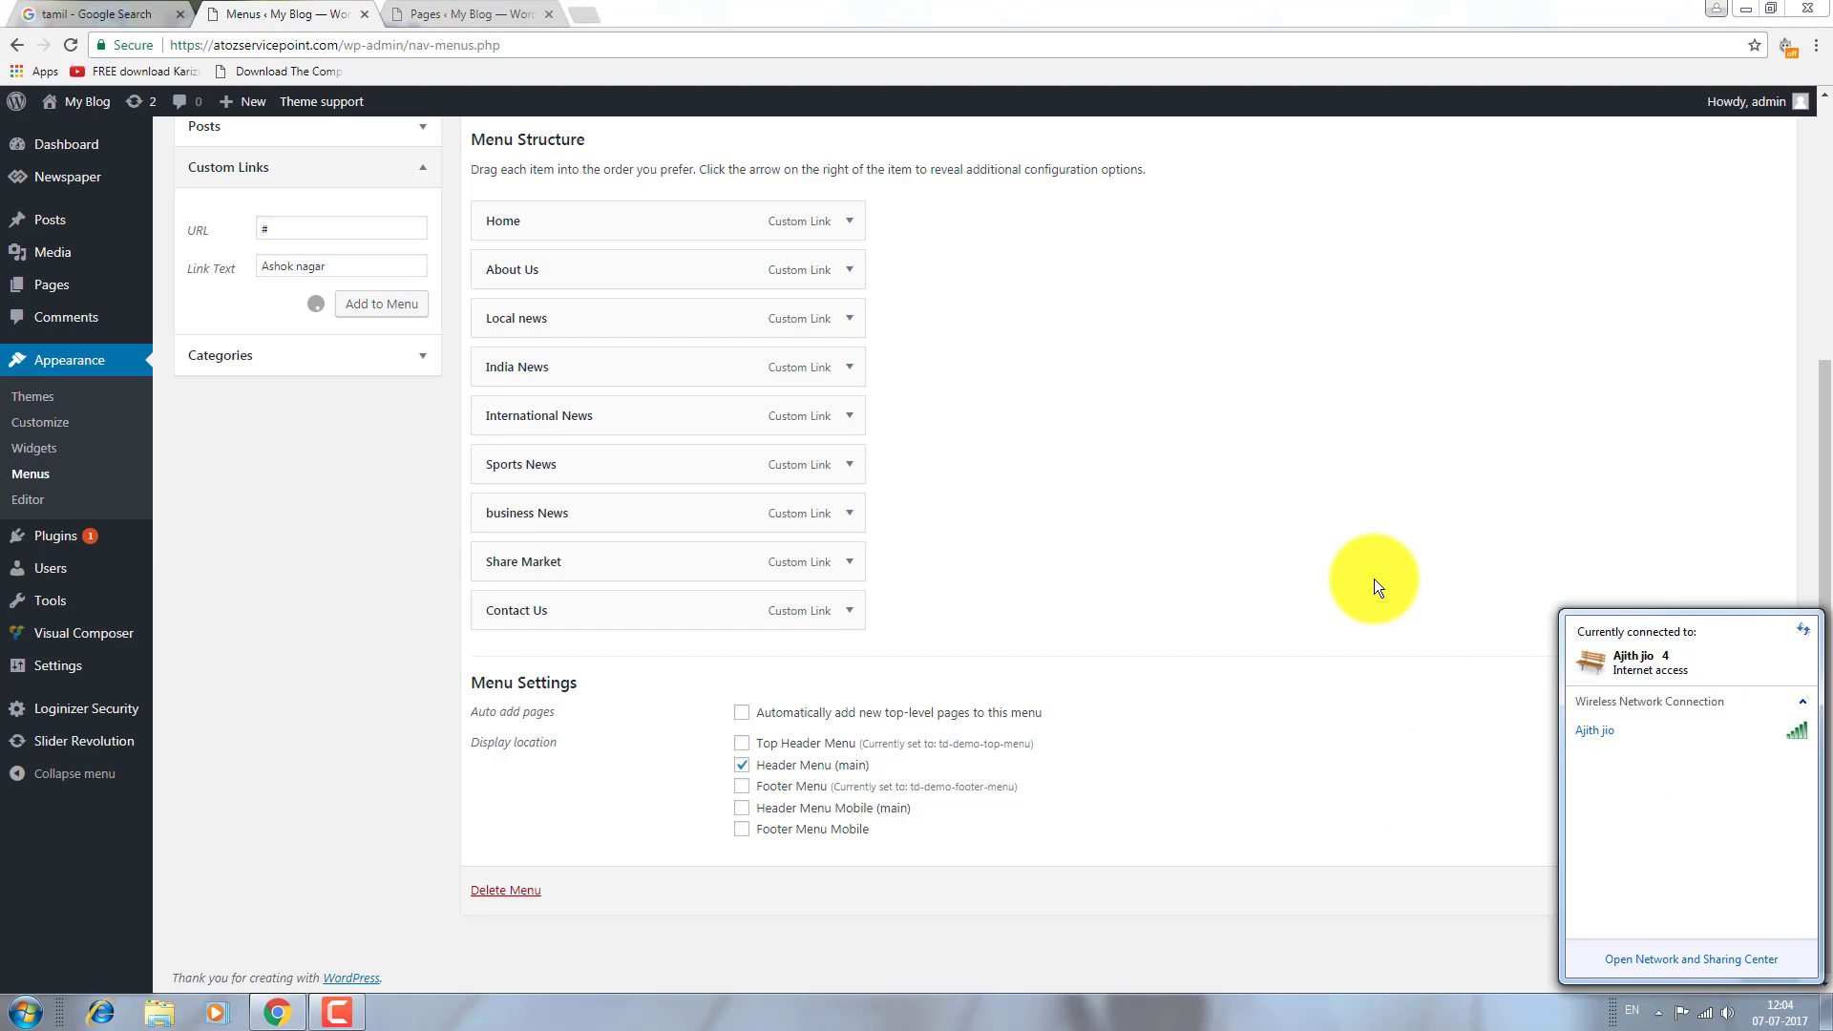
left_click(1373, 579)
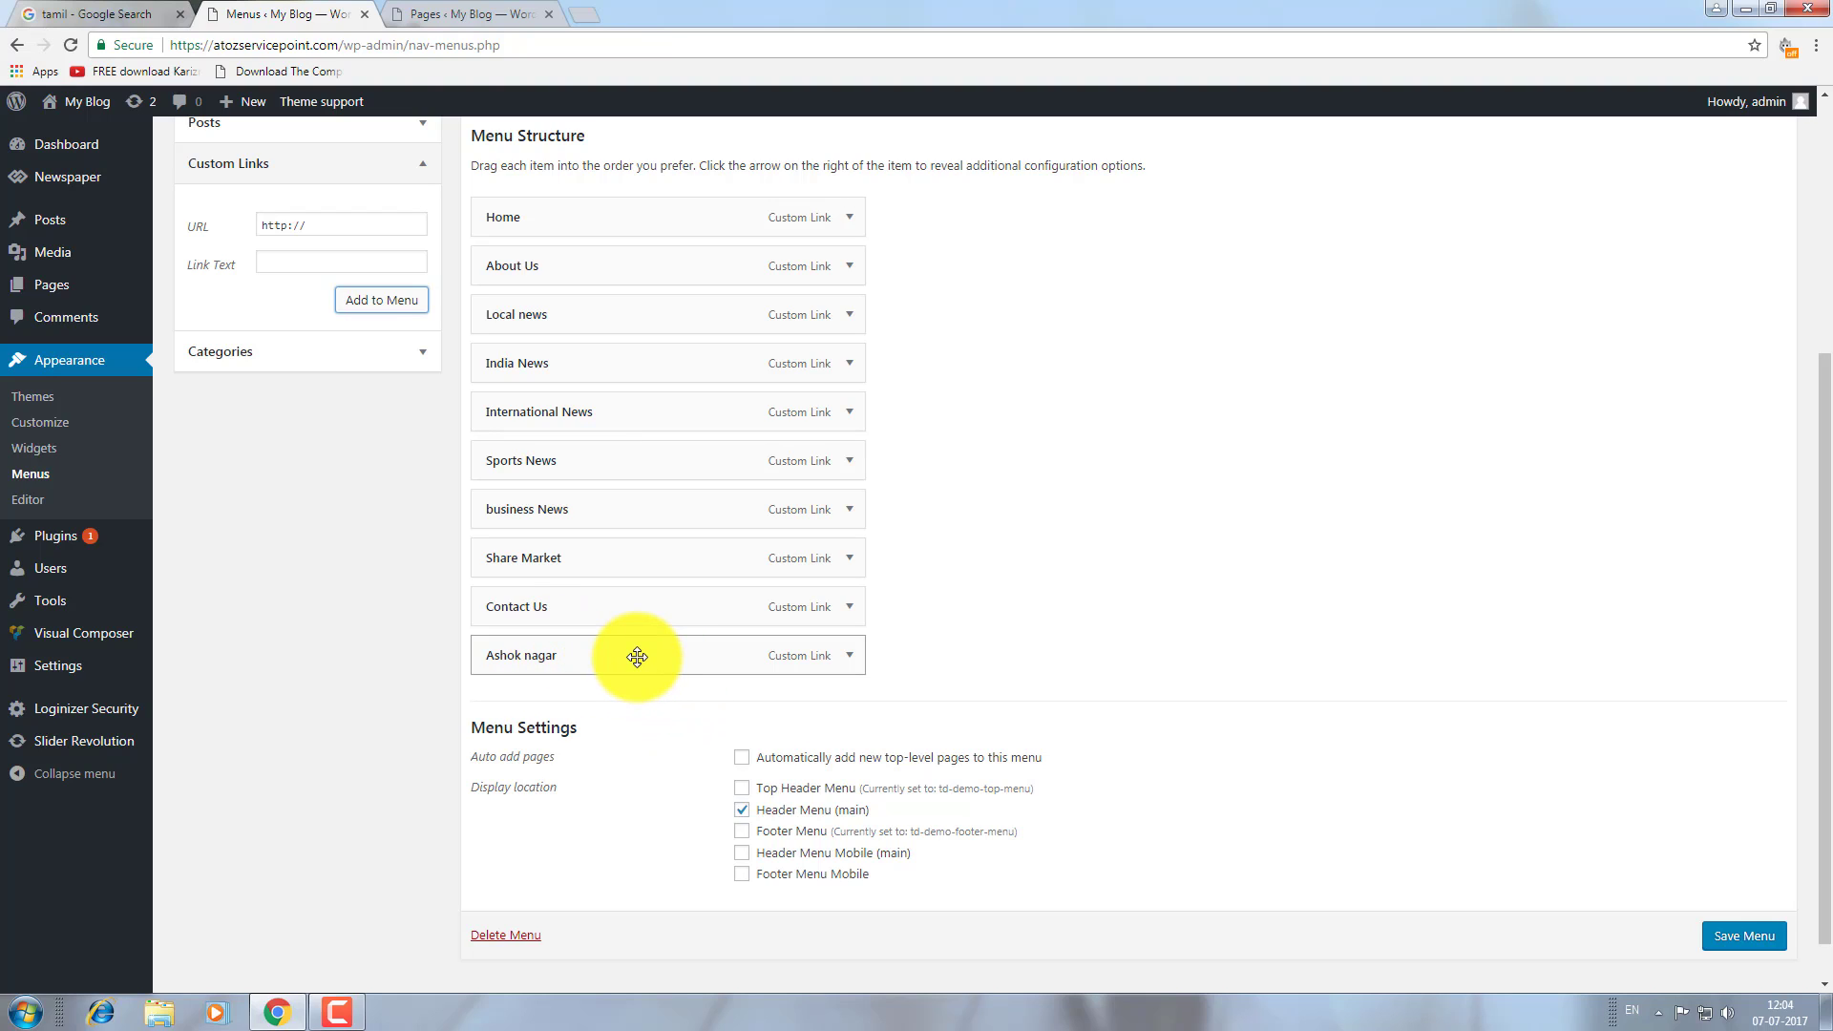
Move the "Ashok nagar" item directly below "Local news" and indent it as a sub item.
left_click_drag(637, 657, 627, 364)
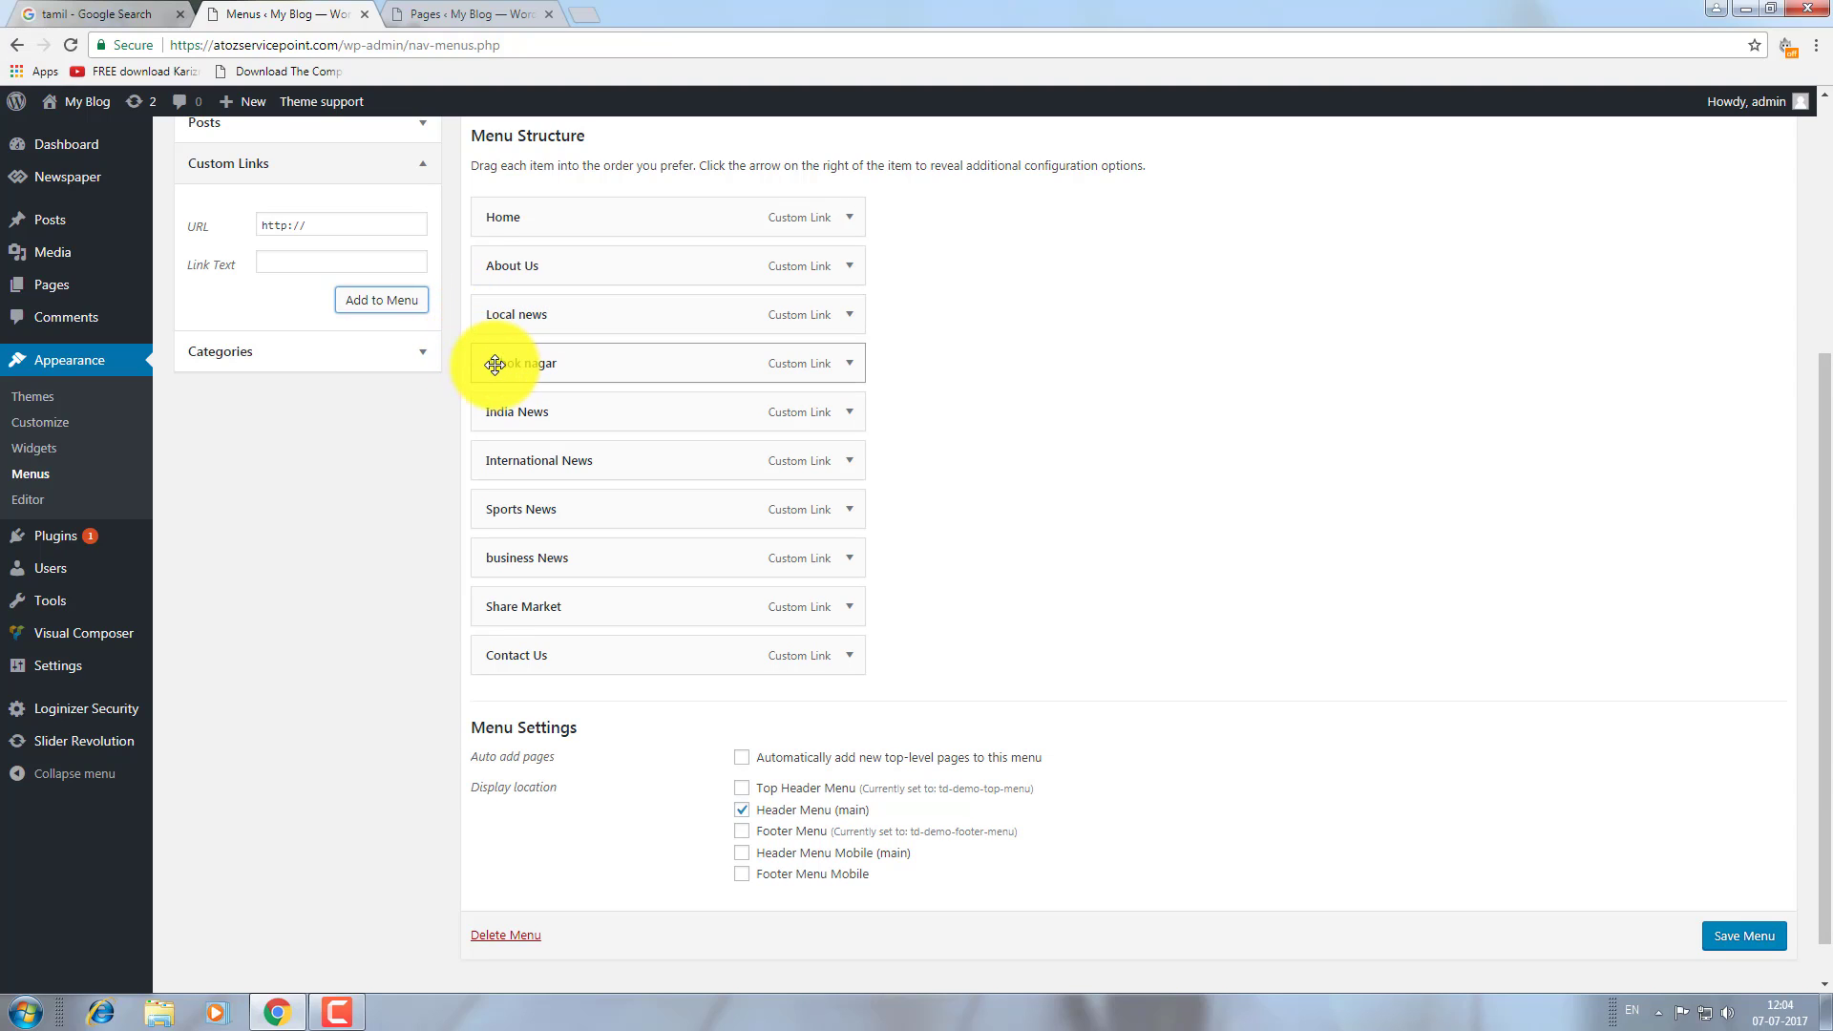
left_click_drag(495, 360, 630, 368)
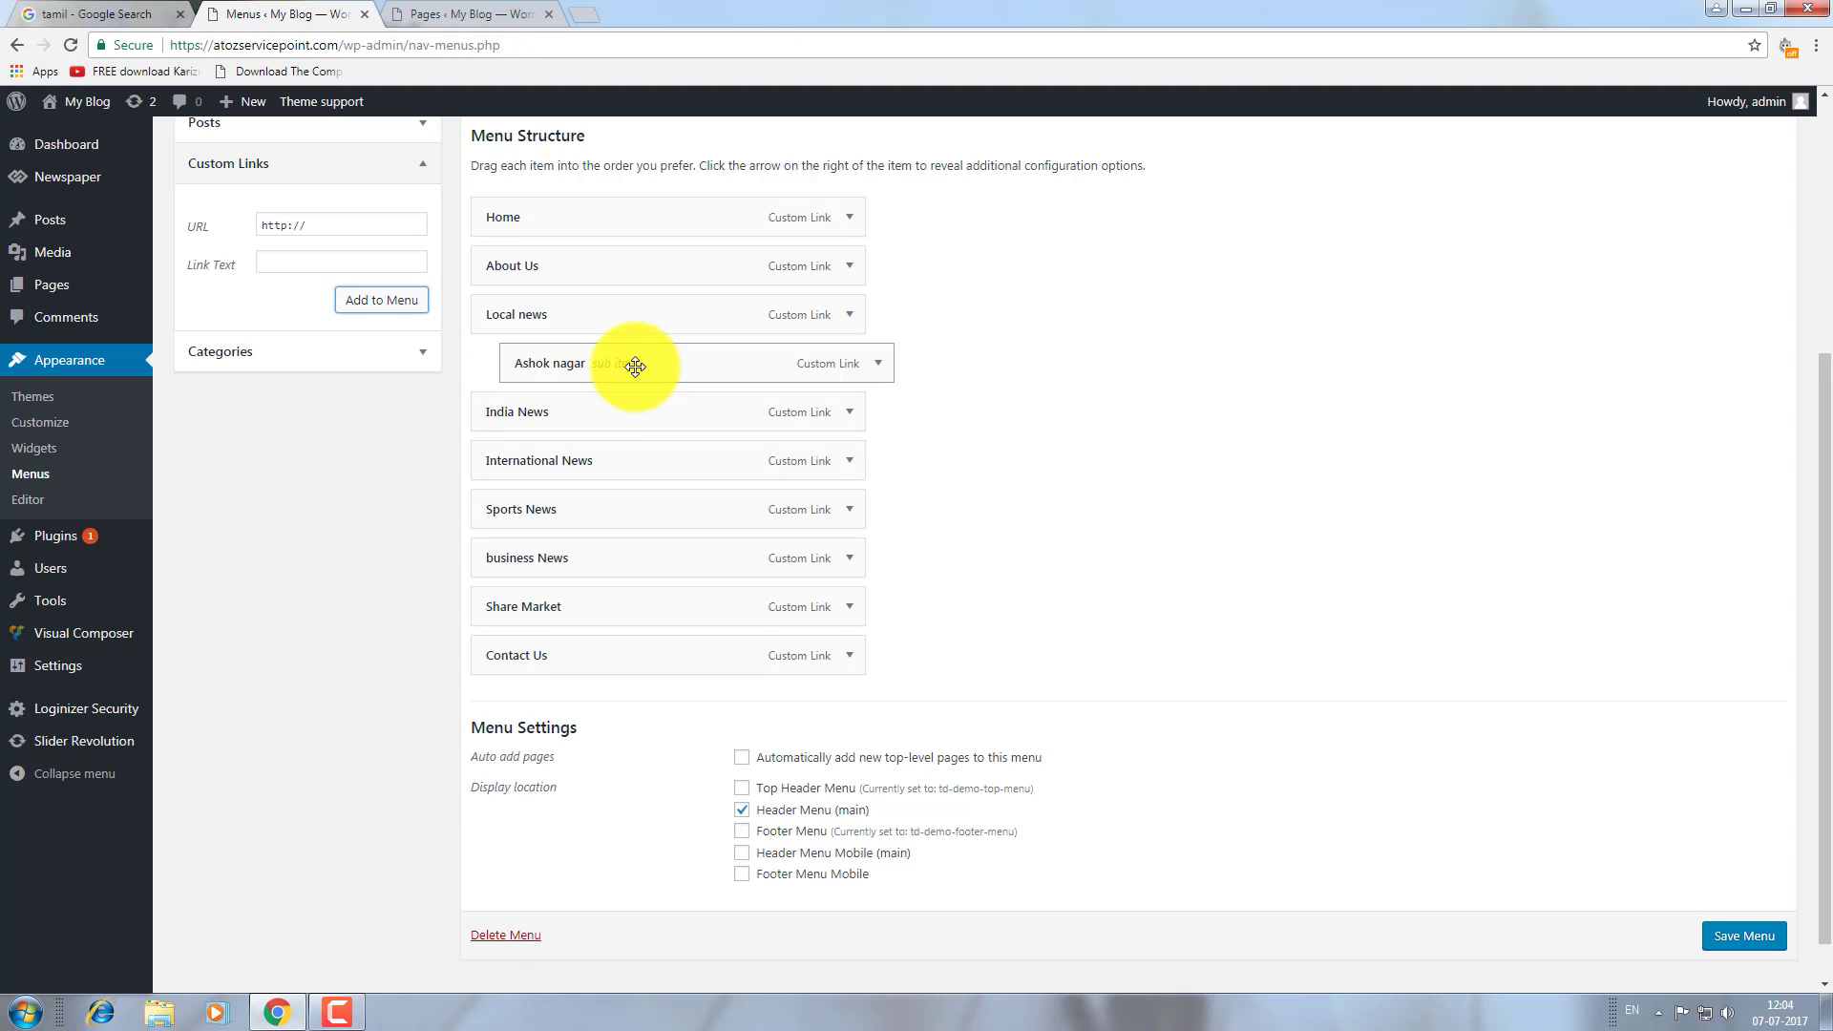
Add a custom link "Anna nagar" with the URL # and place it below "Ashok nagar" as a sub item of "Local news".
left_click(296, 259)
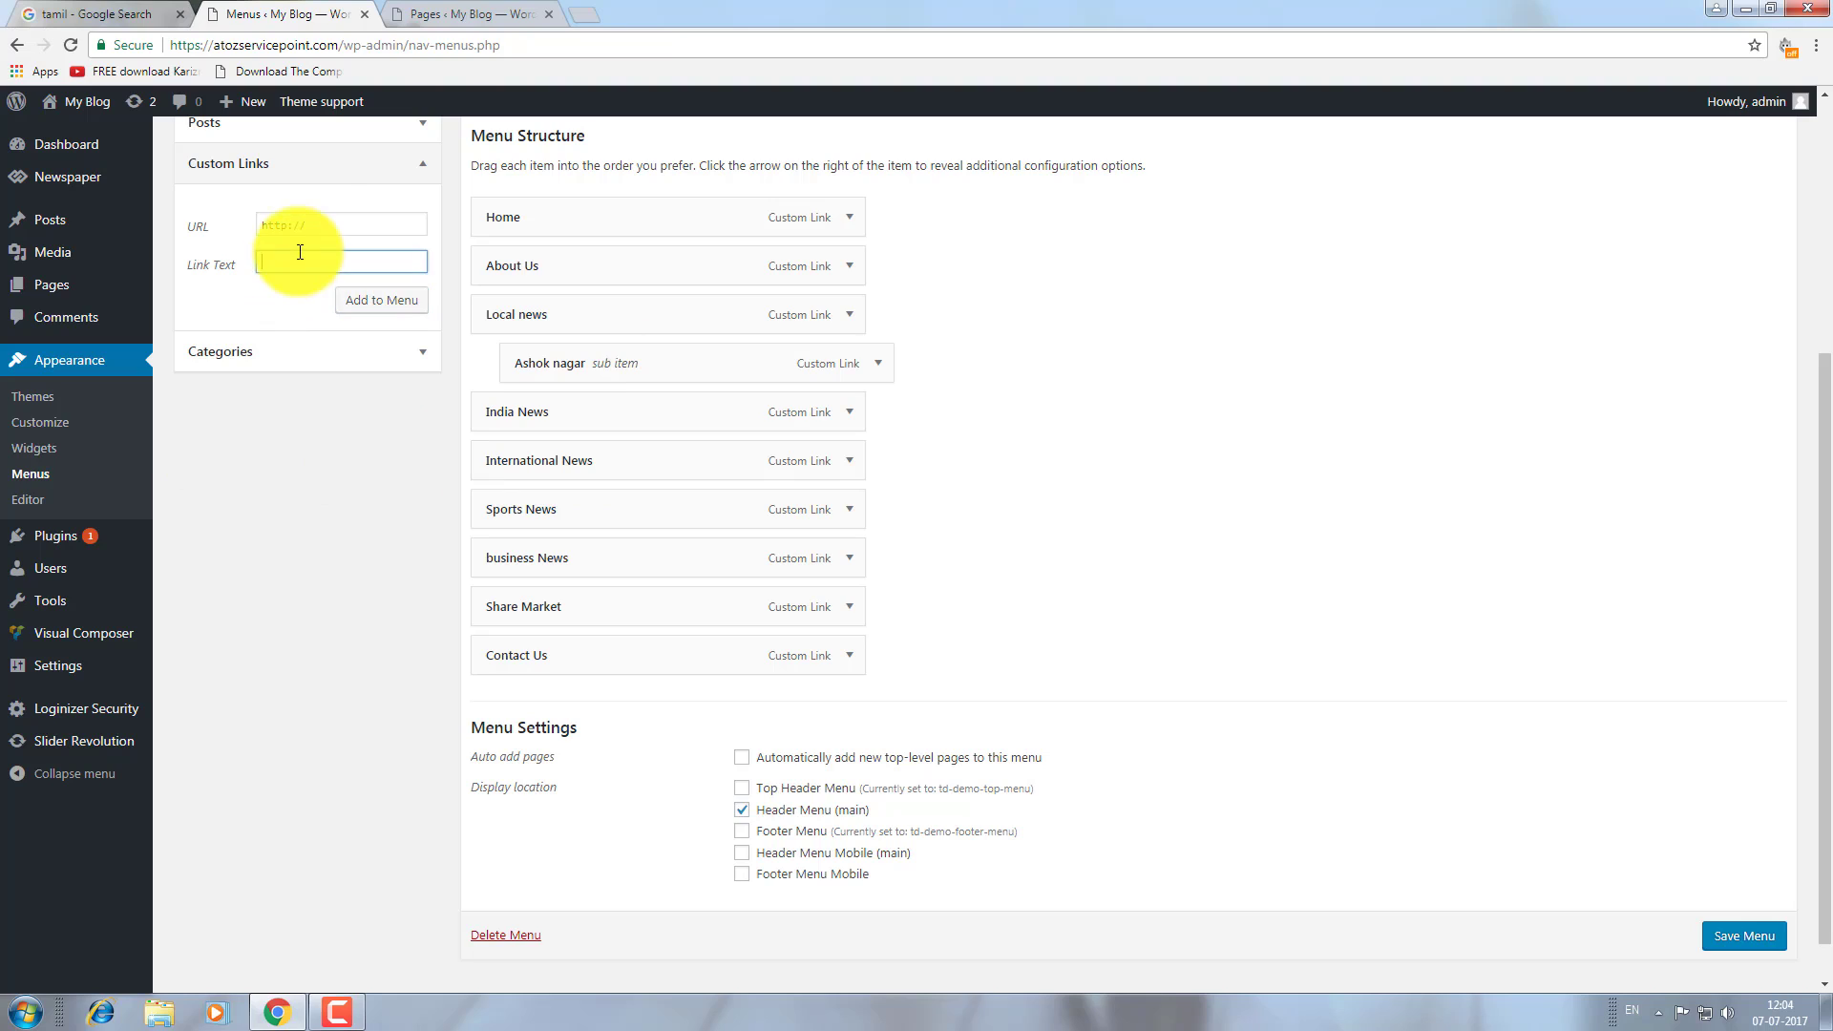
left_click(323, 226)
left_click_drag(275, 233, 215, 233)
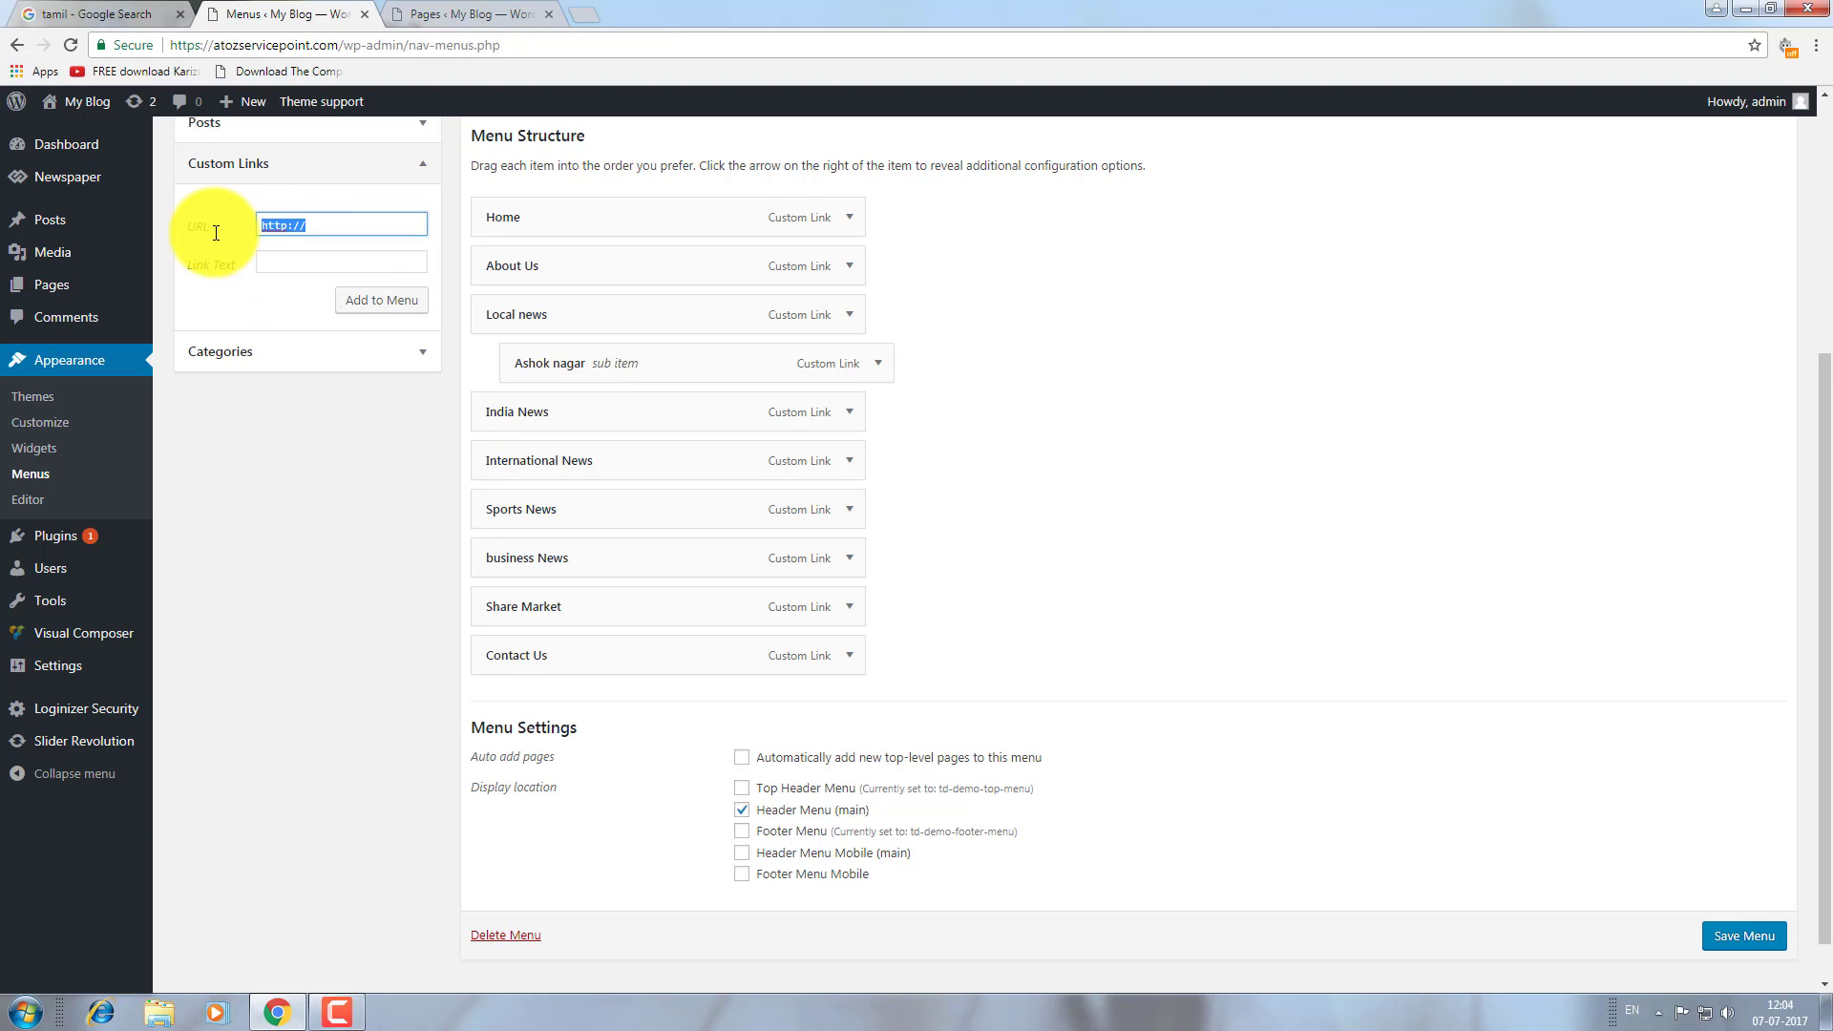
type("#")
left_click(300, 264)
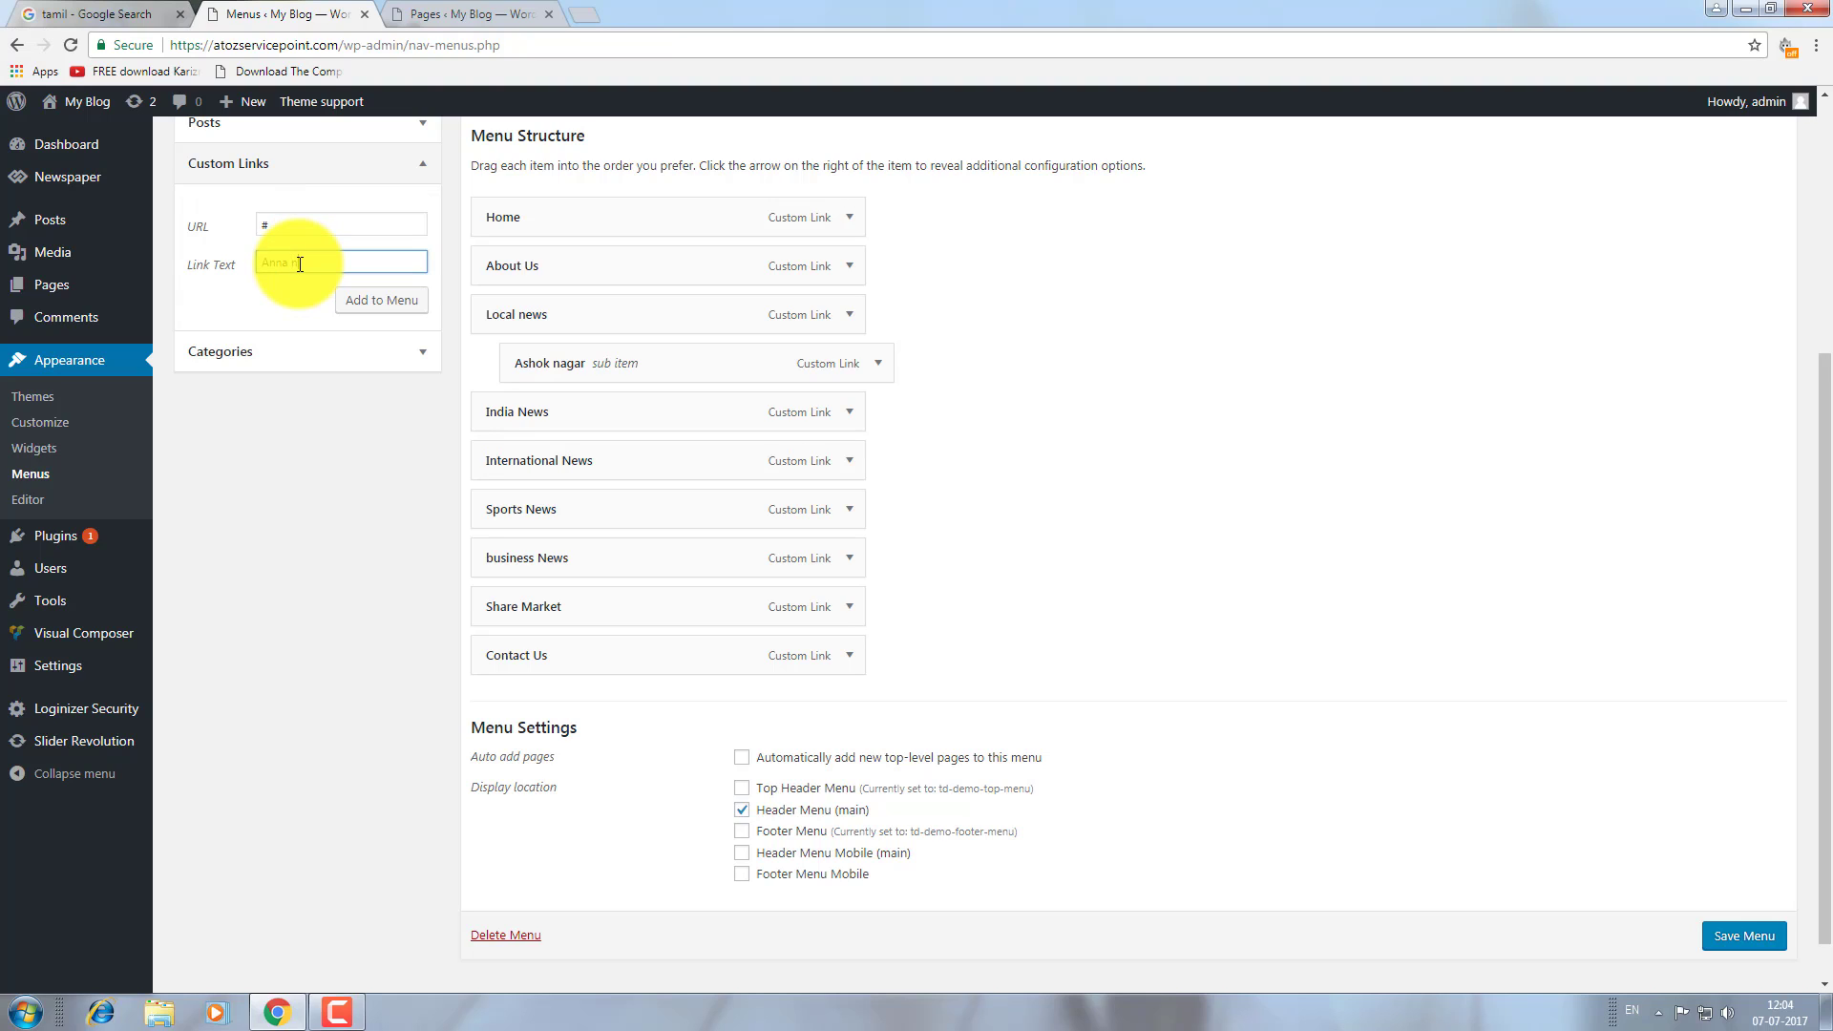
left_click(395, 300)
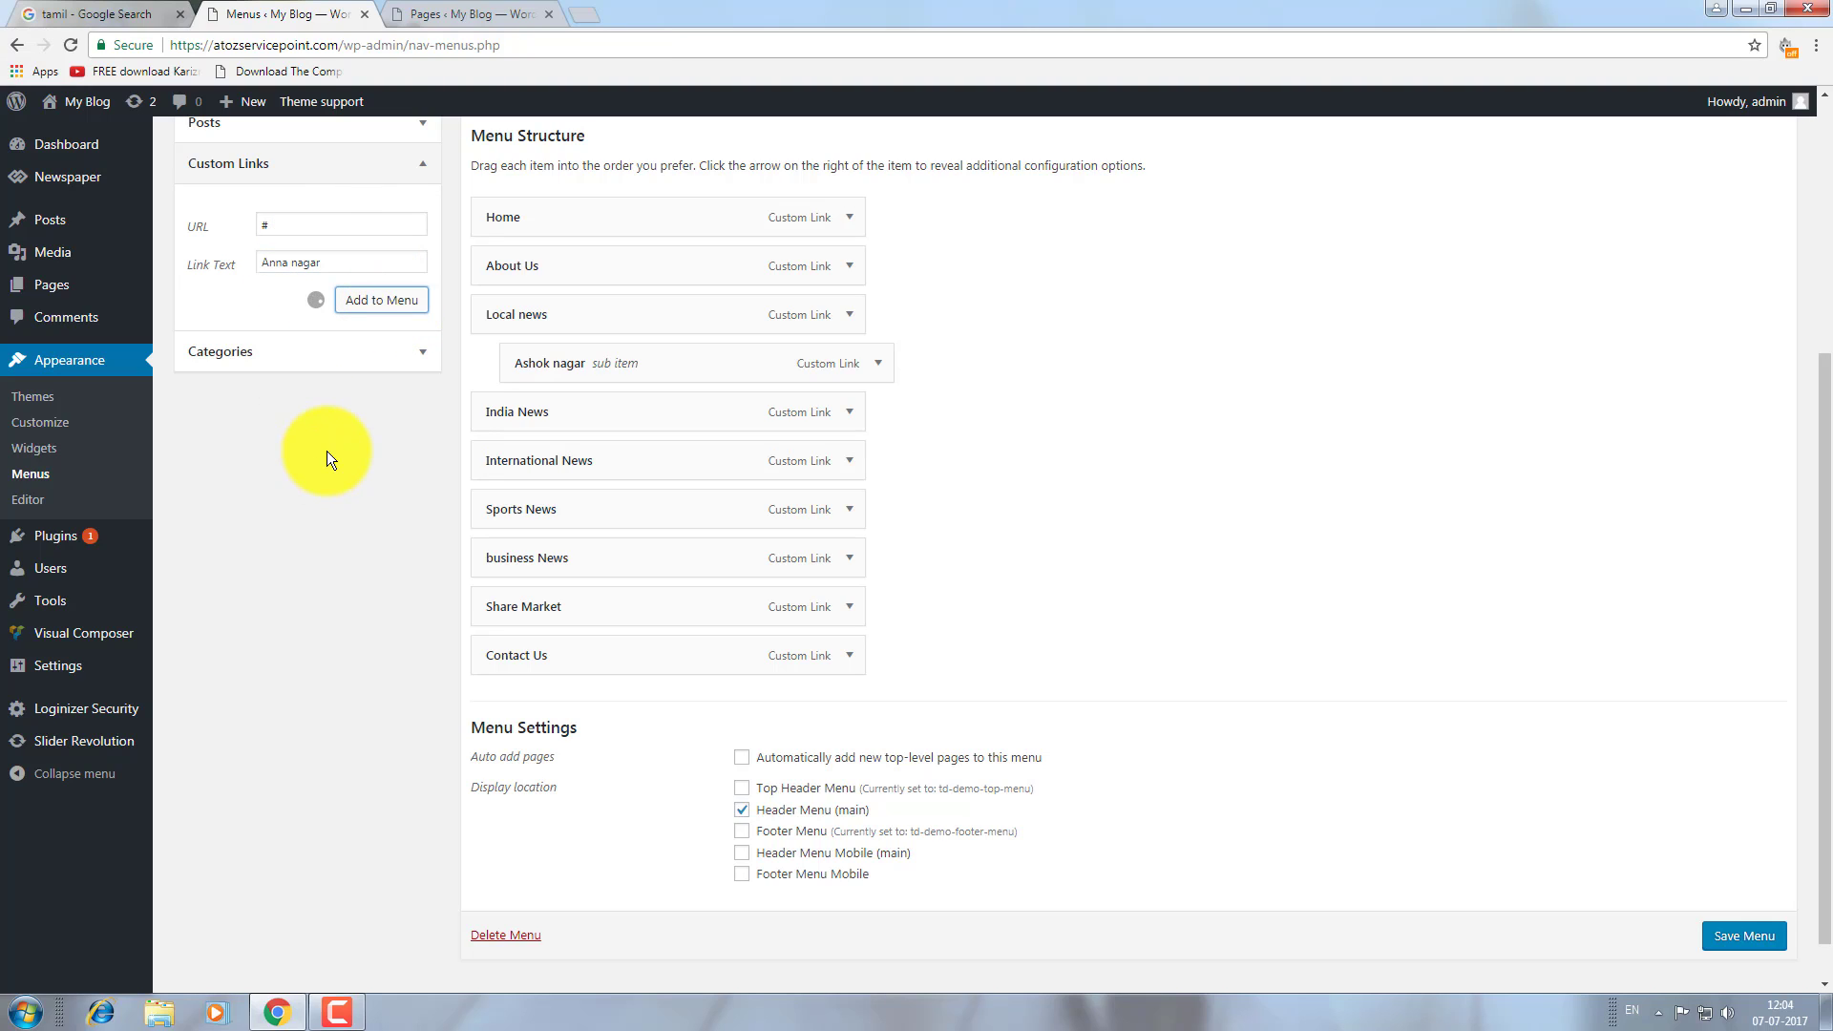
left_click_drag(609, 702, 646, 412)
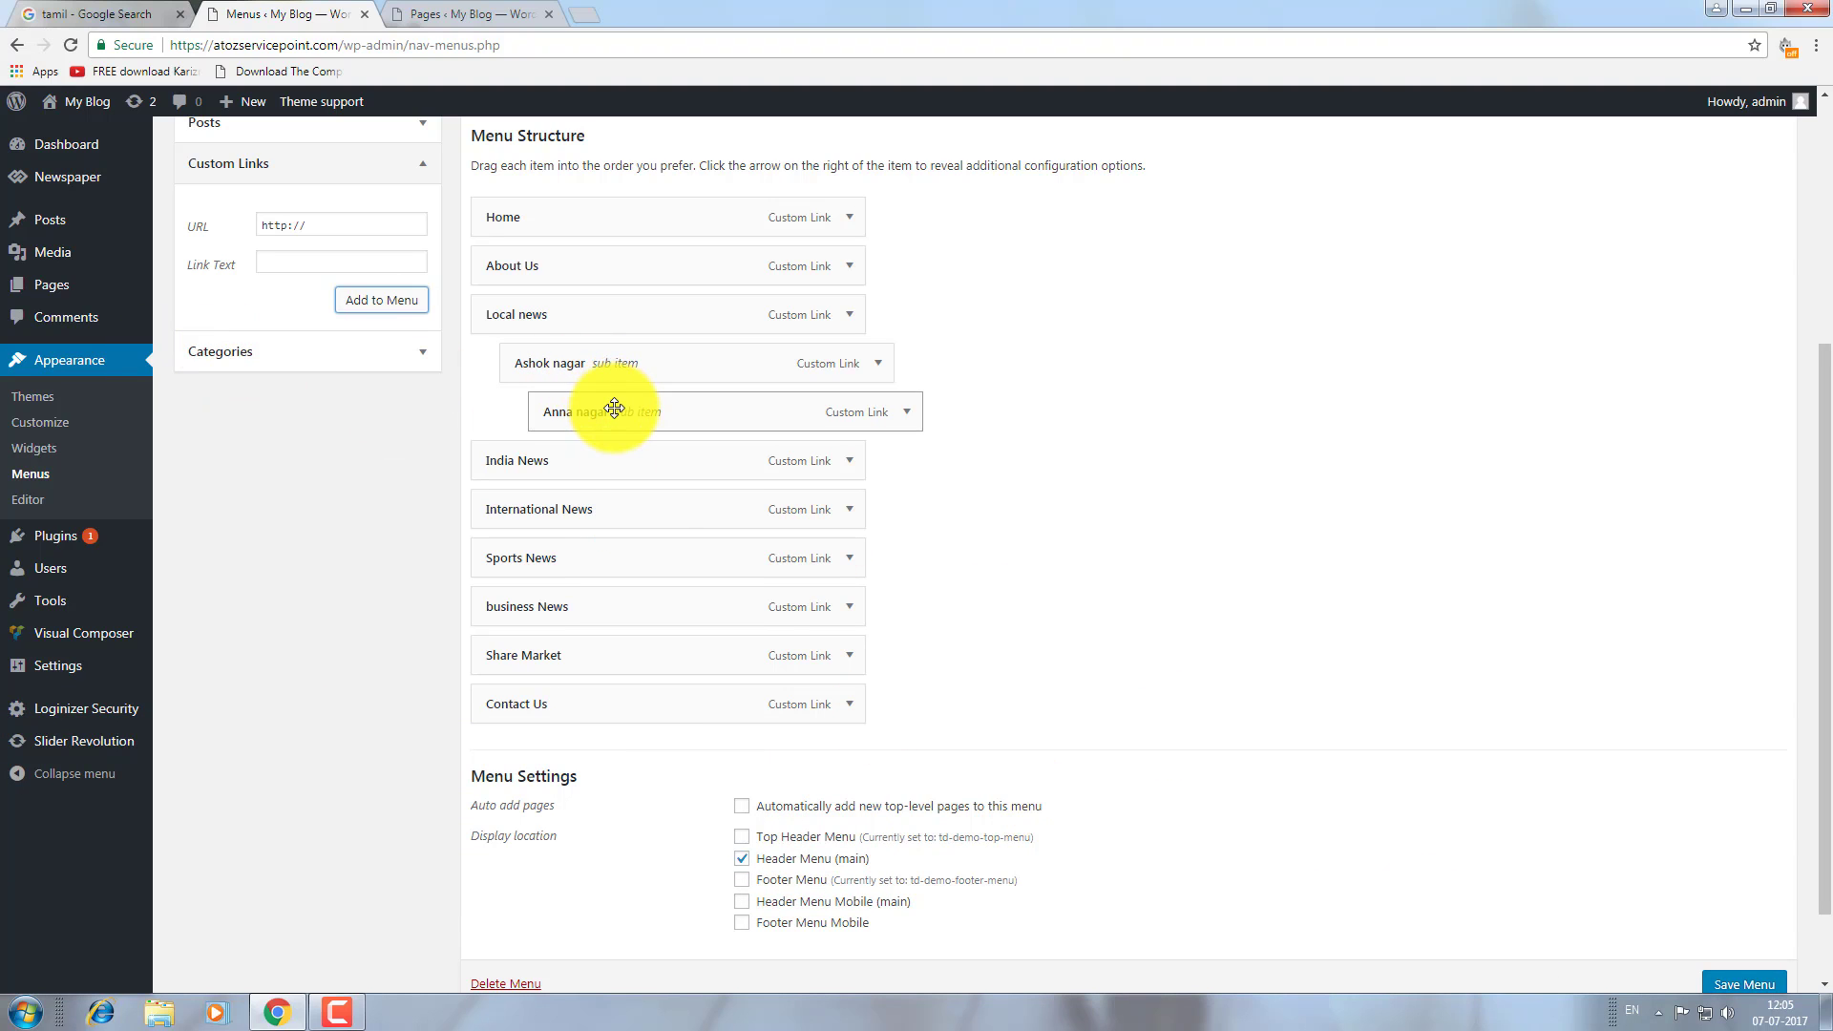
left_click_drag(614, 408, 584, 411)
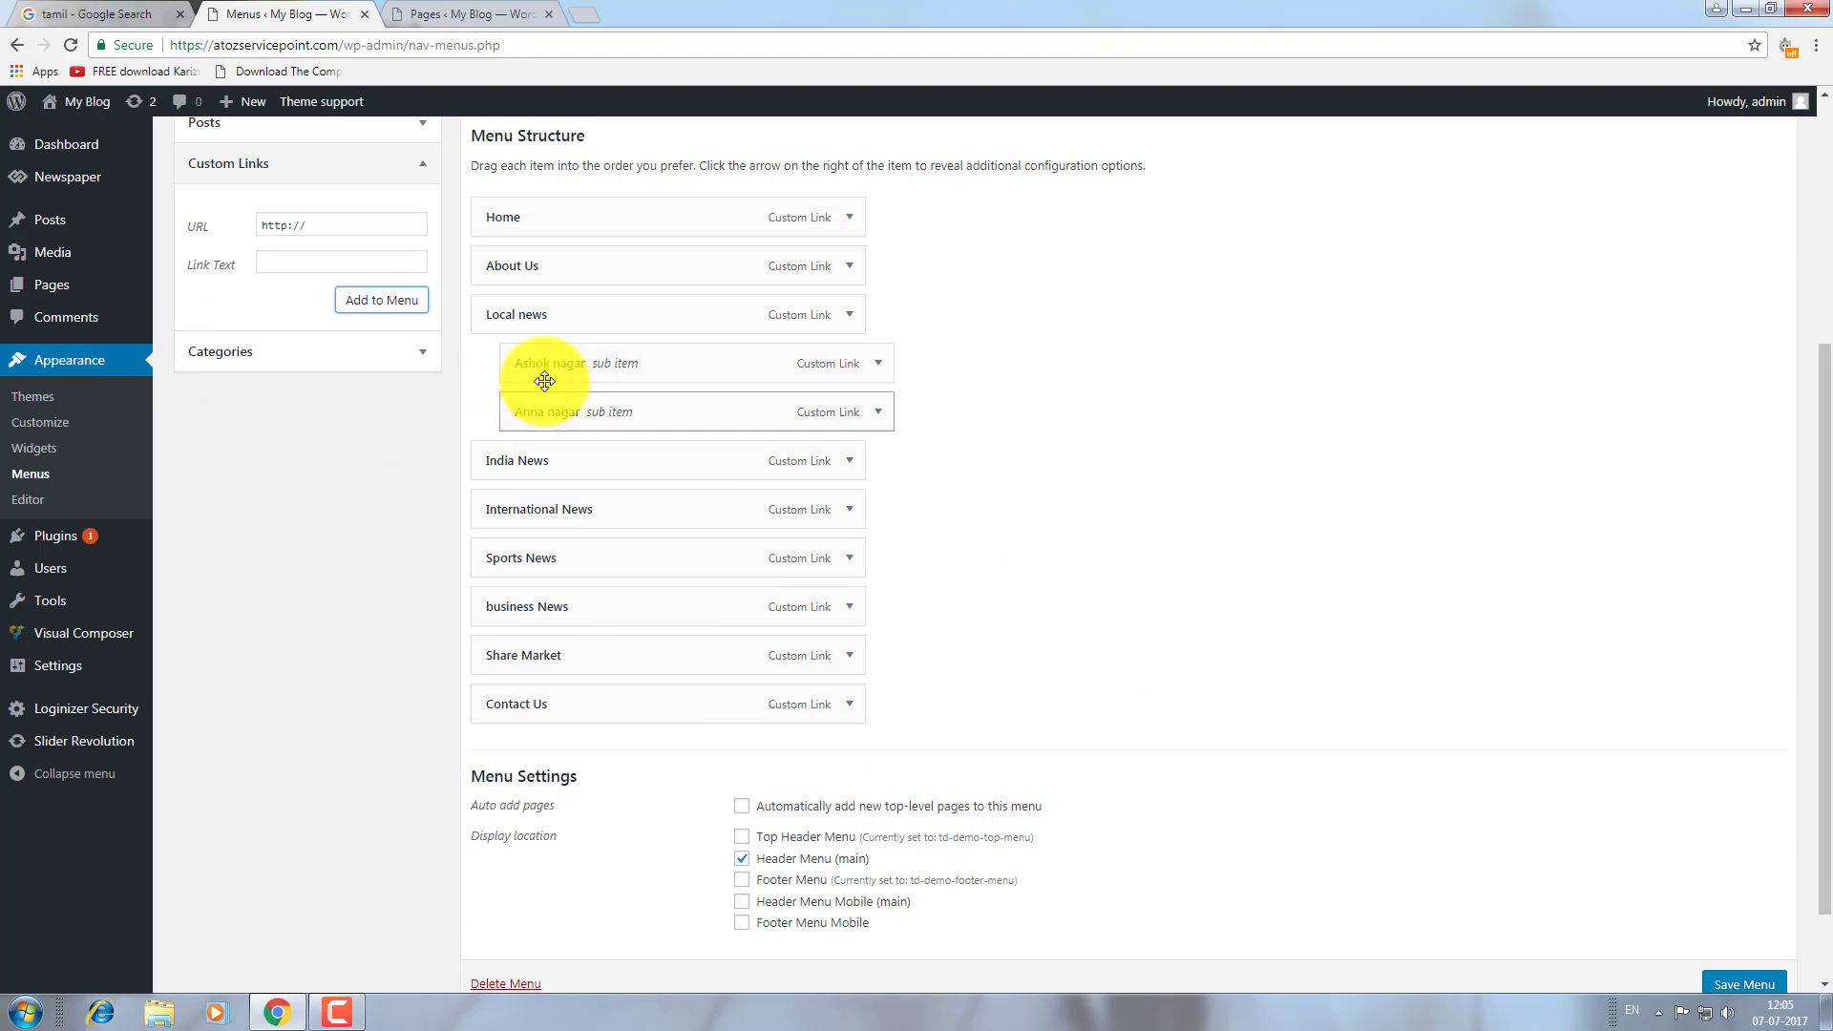
Add a custom link "T. Nagar" with the URL # and place it below "Anna nagar" as a sub item of "Local news".
left_click_drag(315, 223, 218, 218)
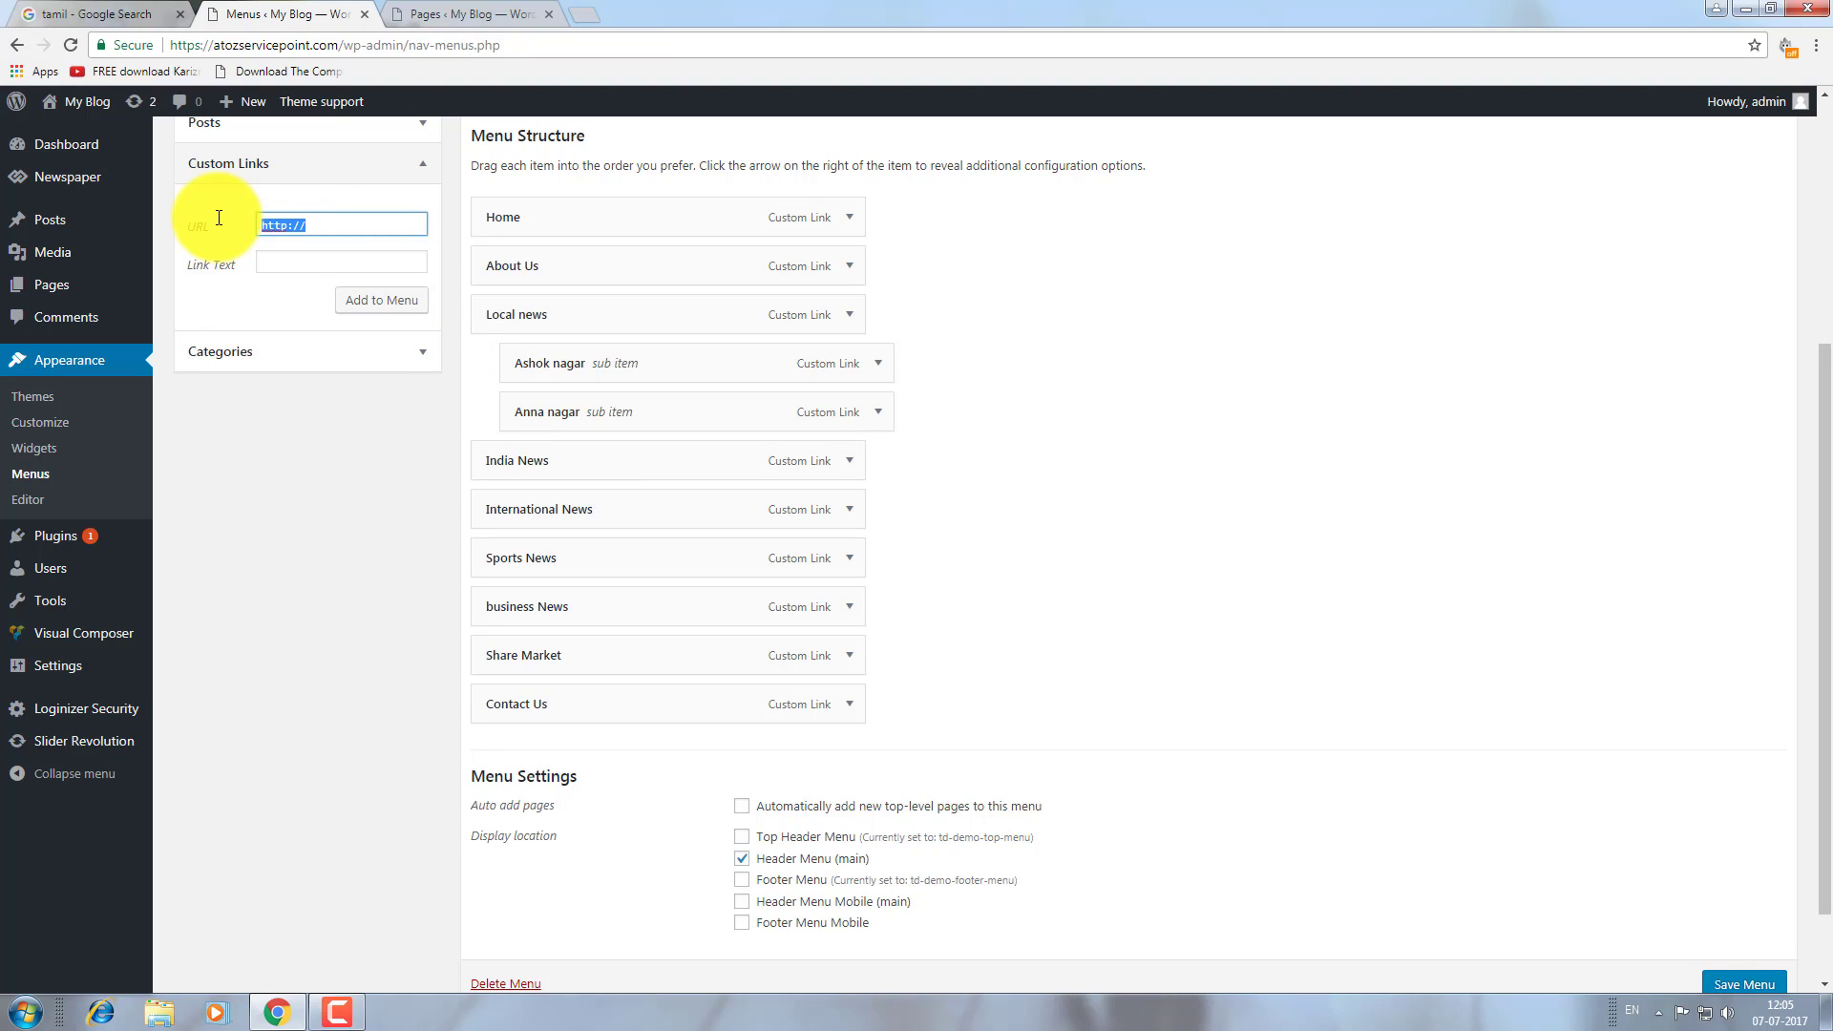
type("#")
left_click(282, 272)
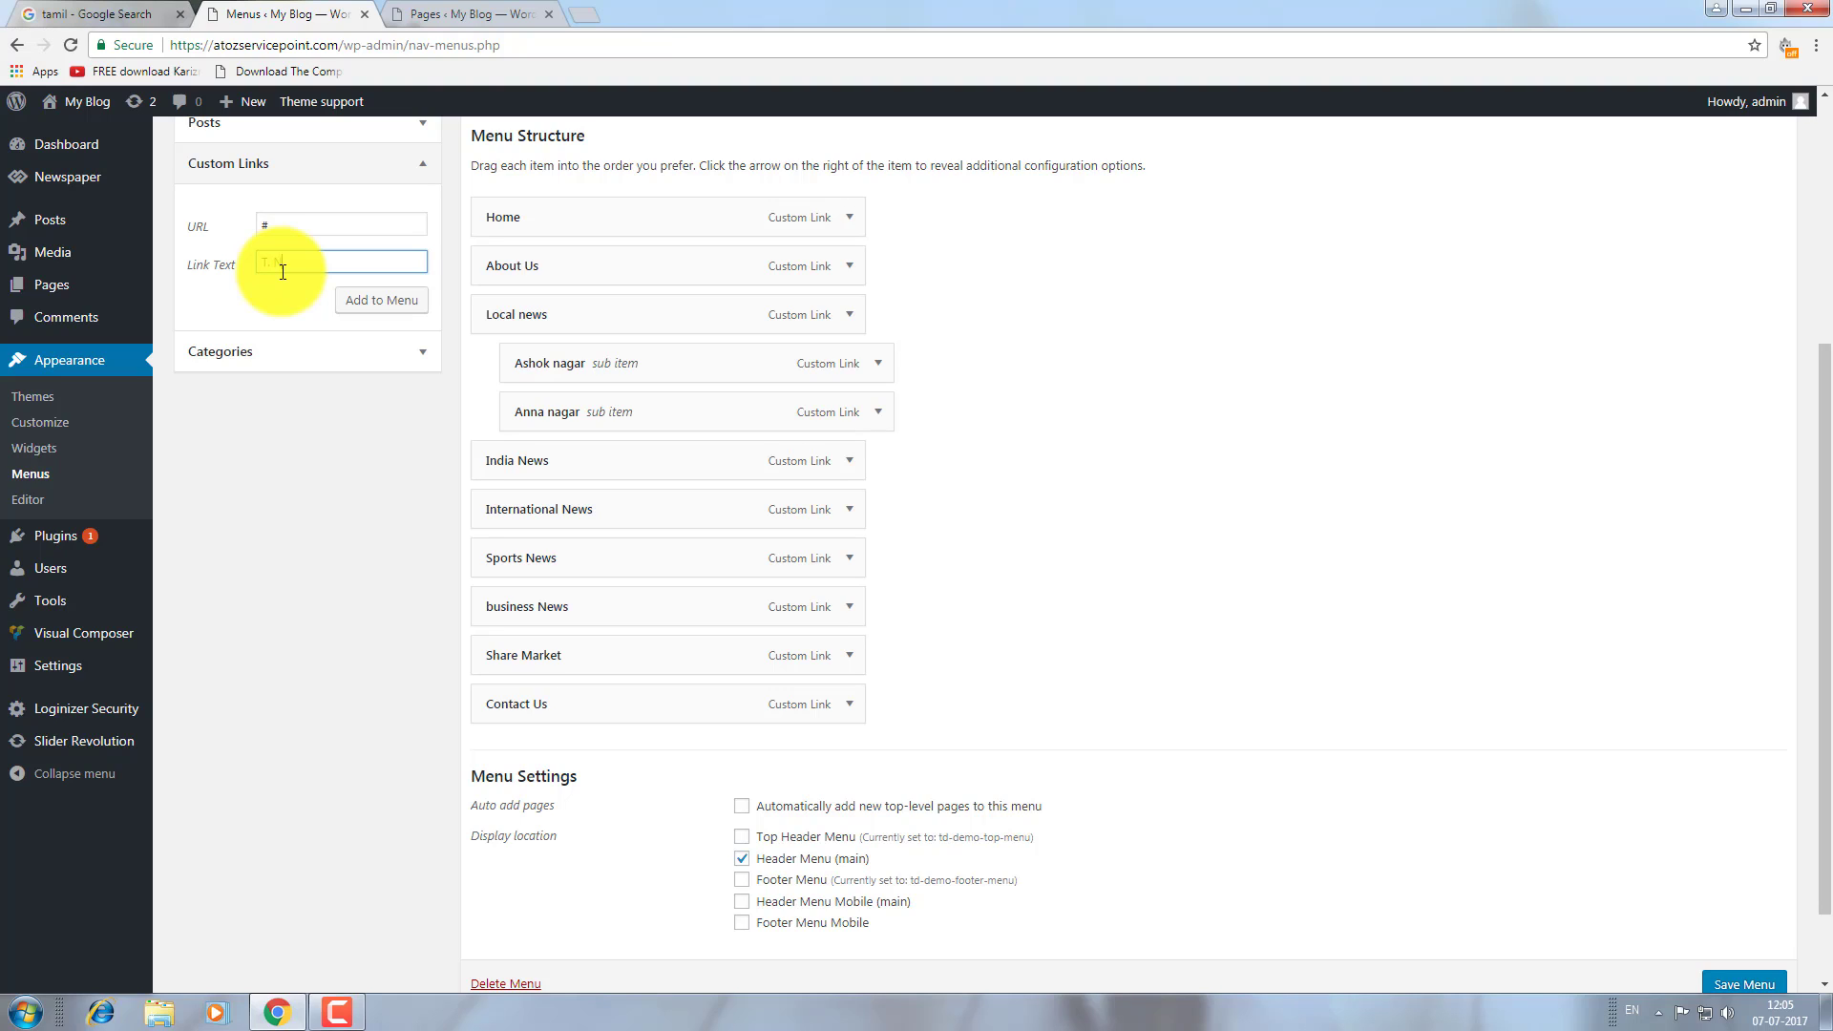
left_click(380, 300)
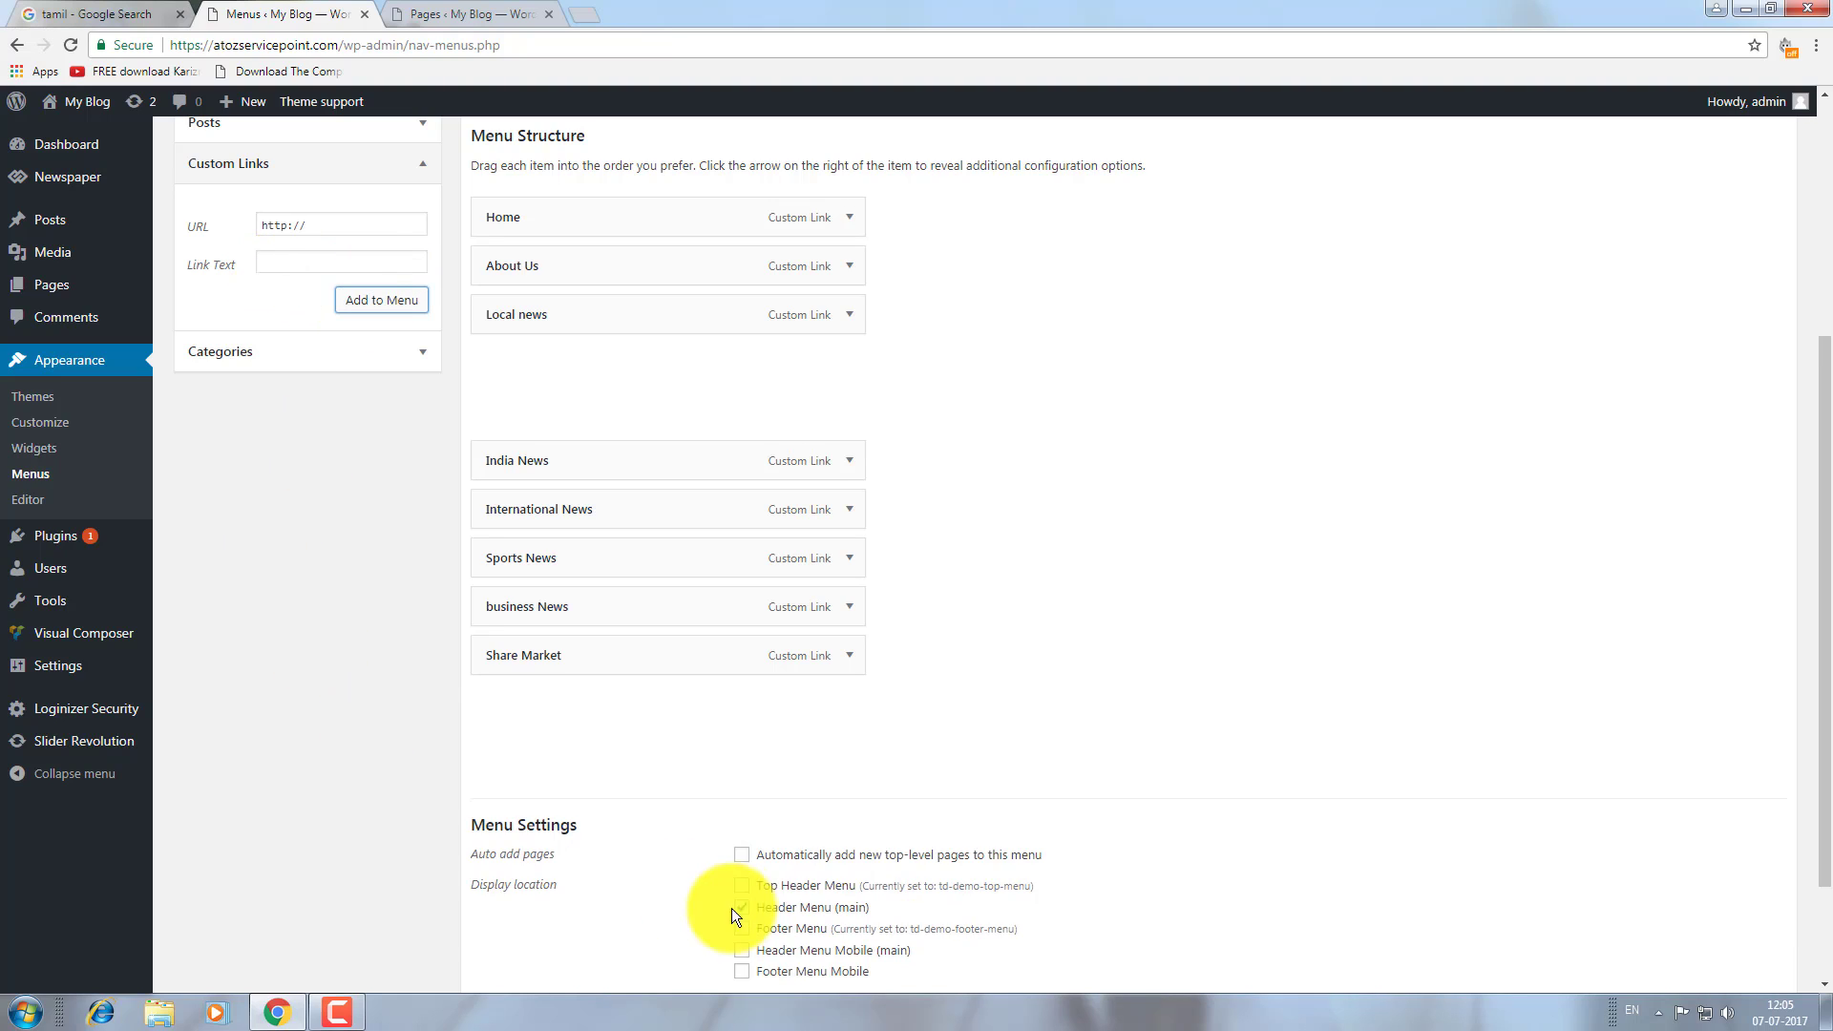
left_click_drag(593, 764, 598, 462)
Save the menu and open the live site in a new tab to check the "Local news" submenu in the header.
scroll(1337, 714, "down", 2)
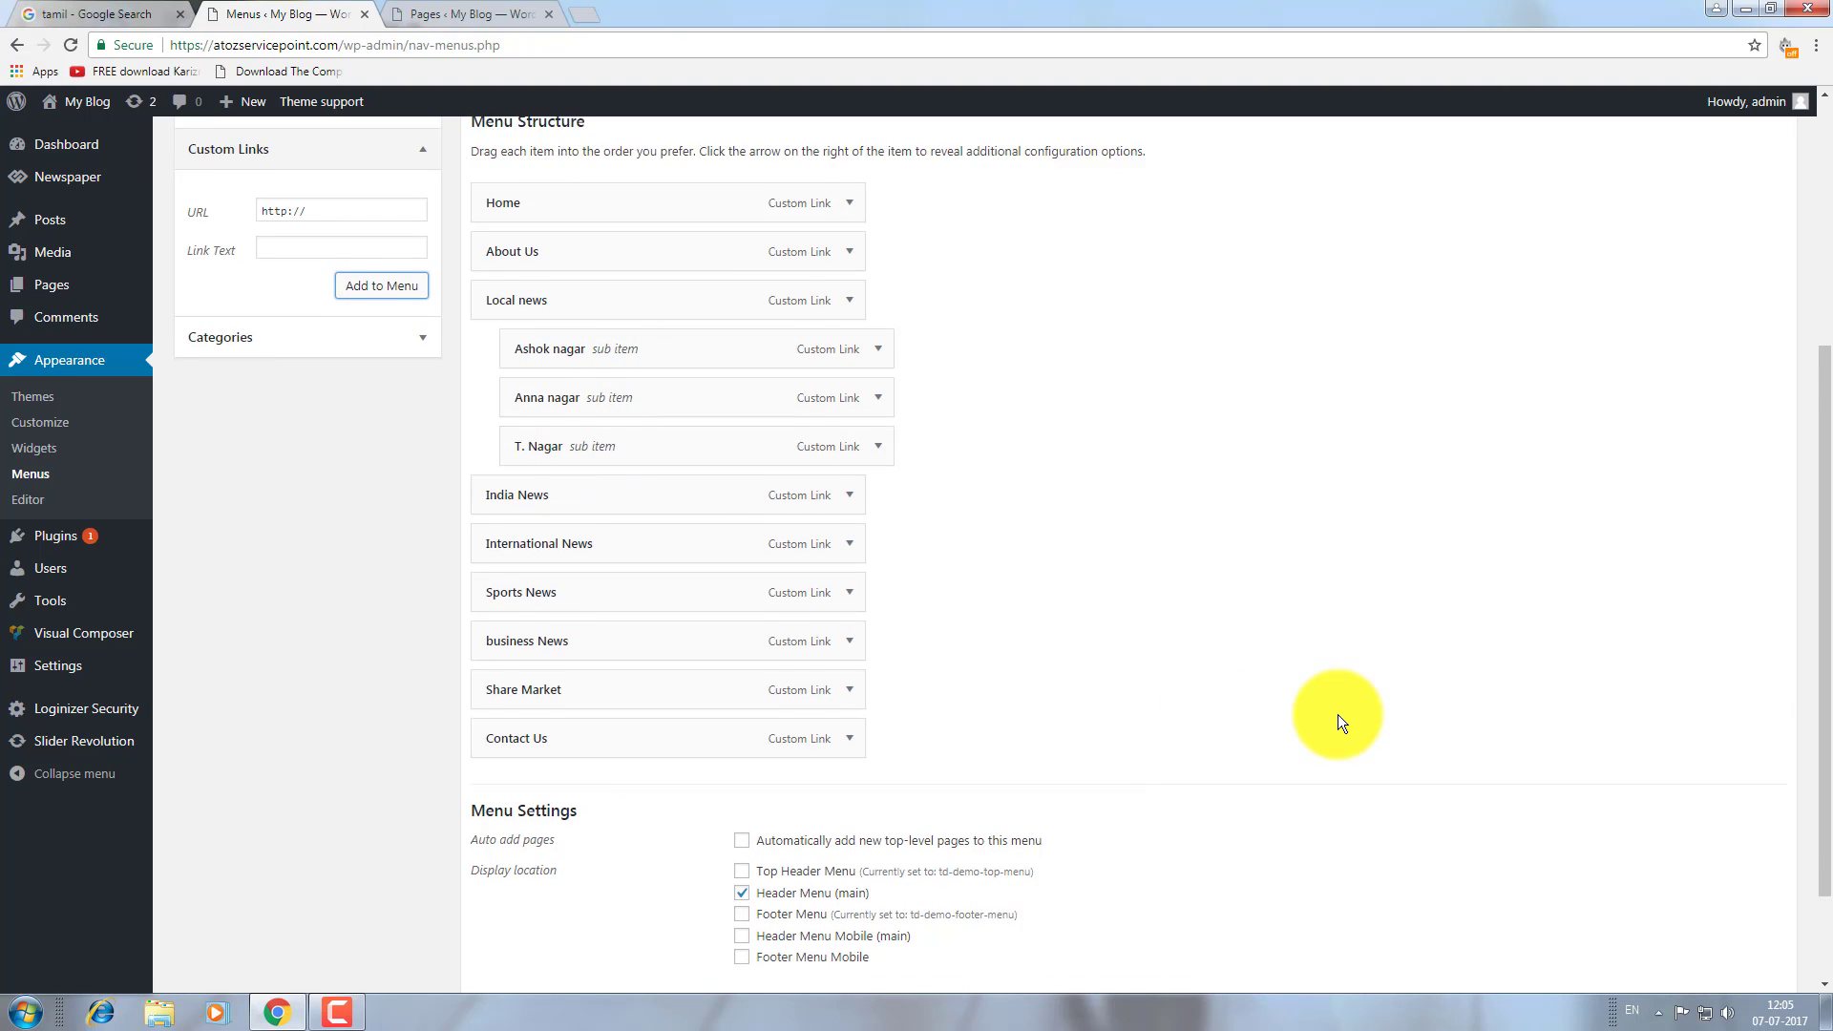
left_click(1742, 893)
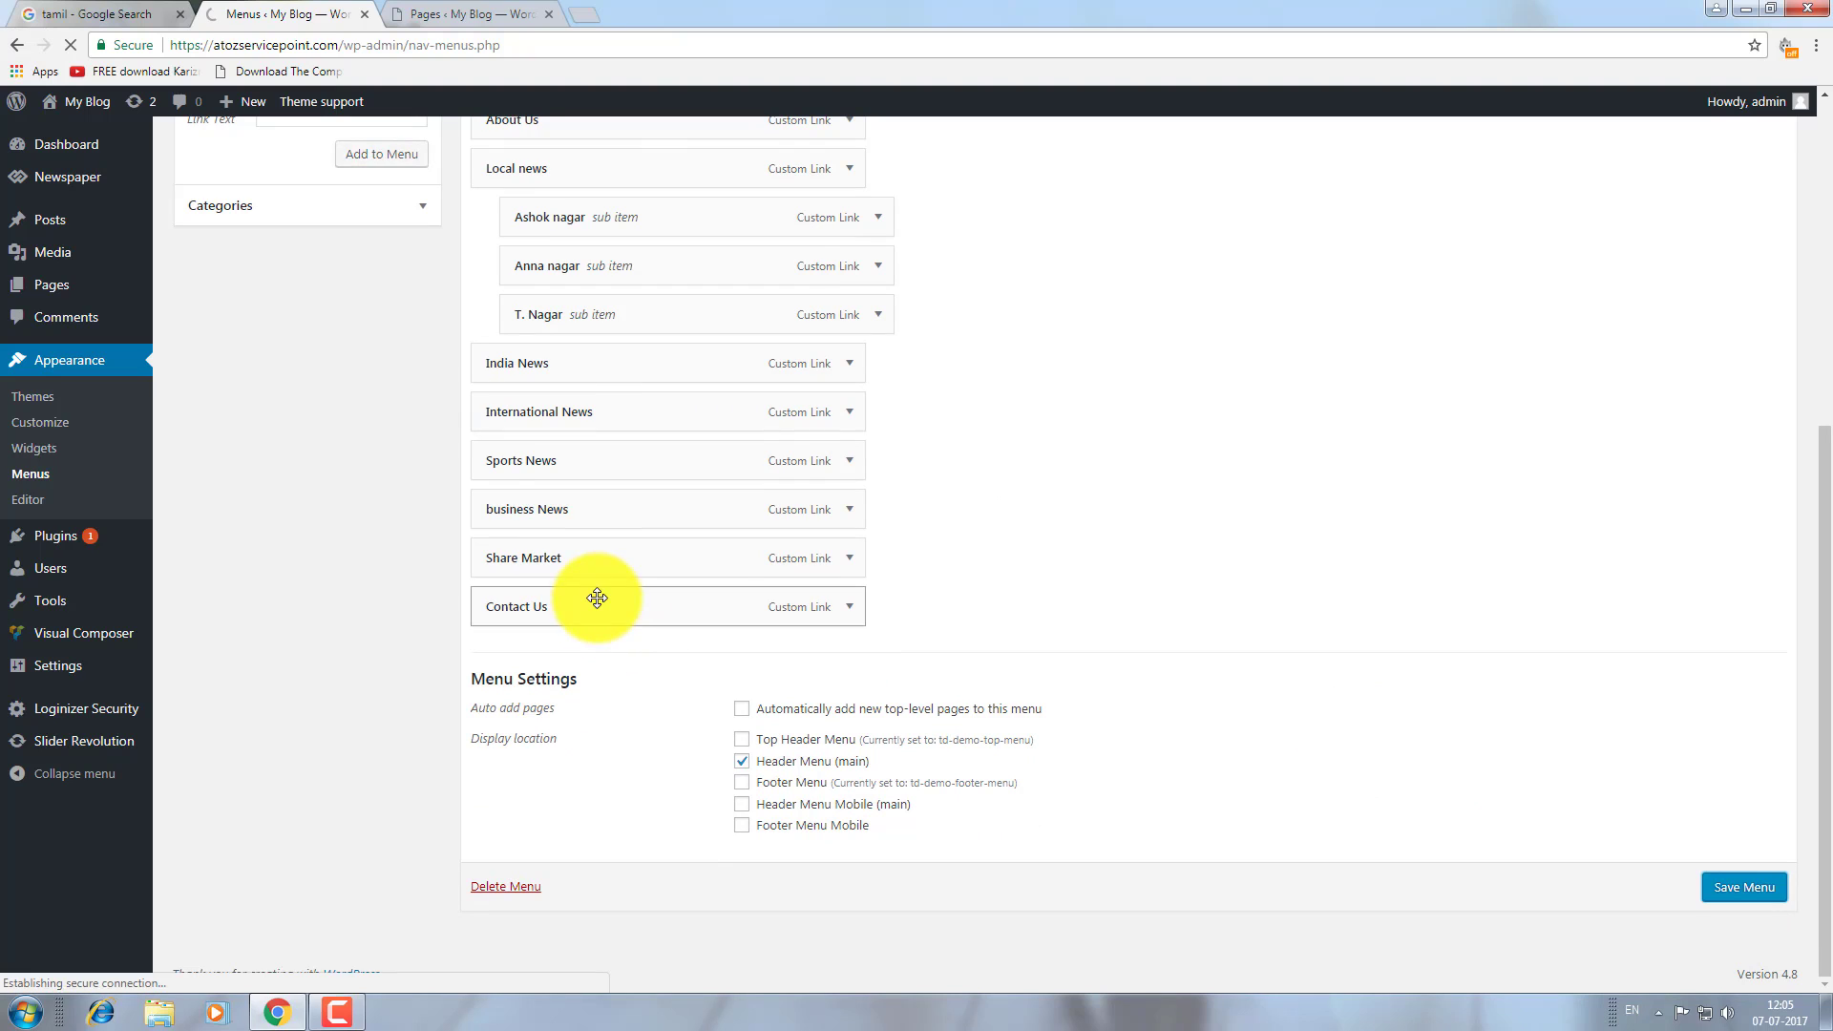
mouse_move(84, 101)
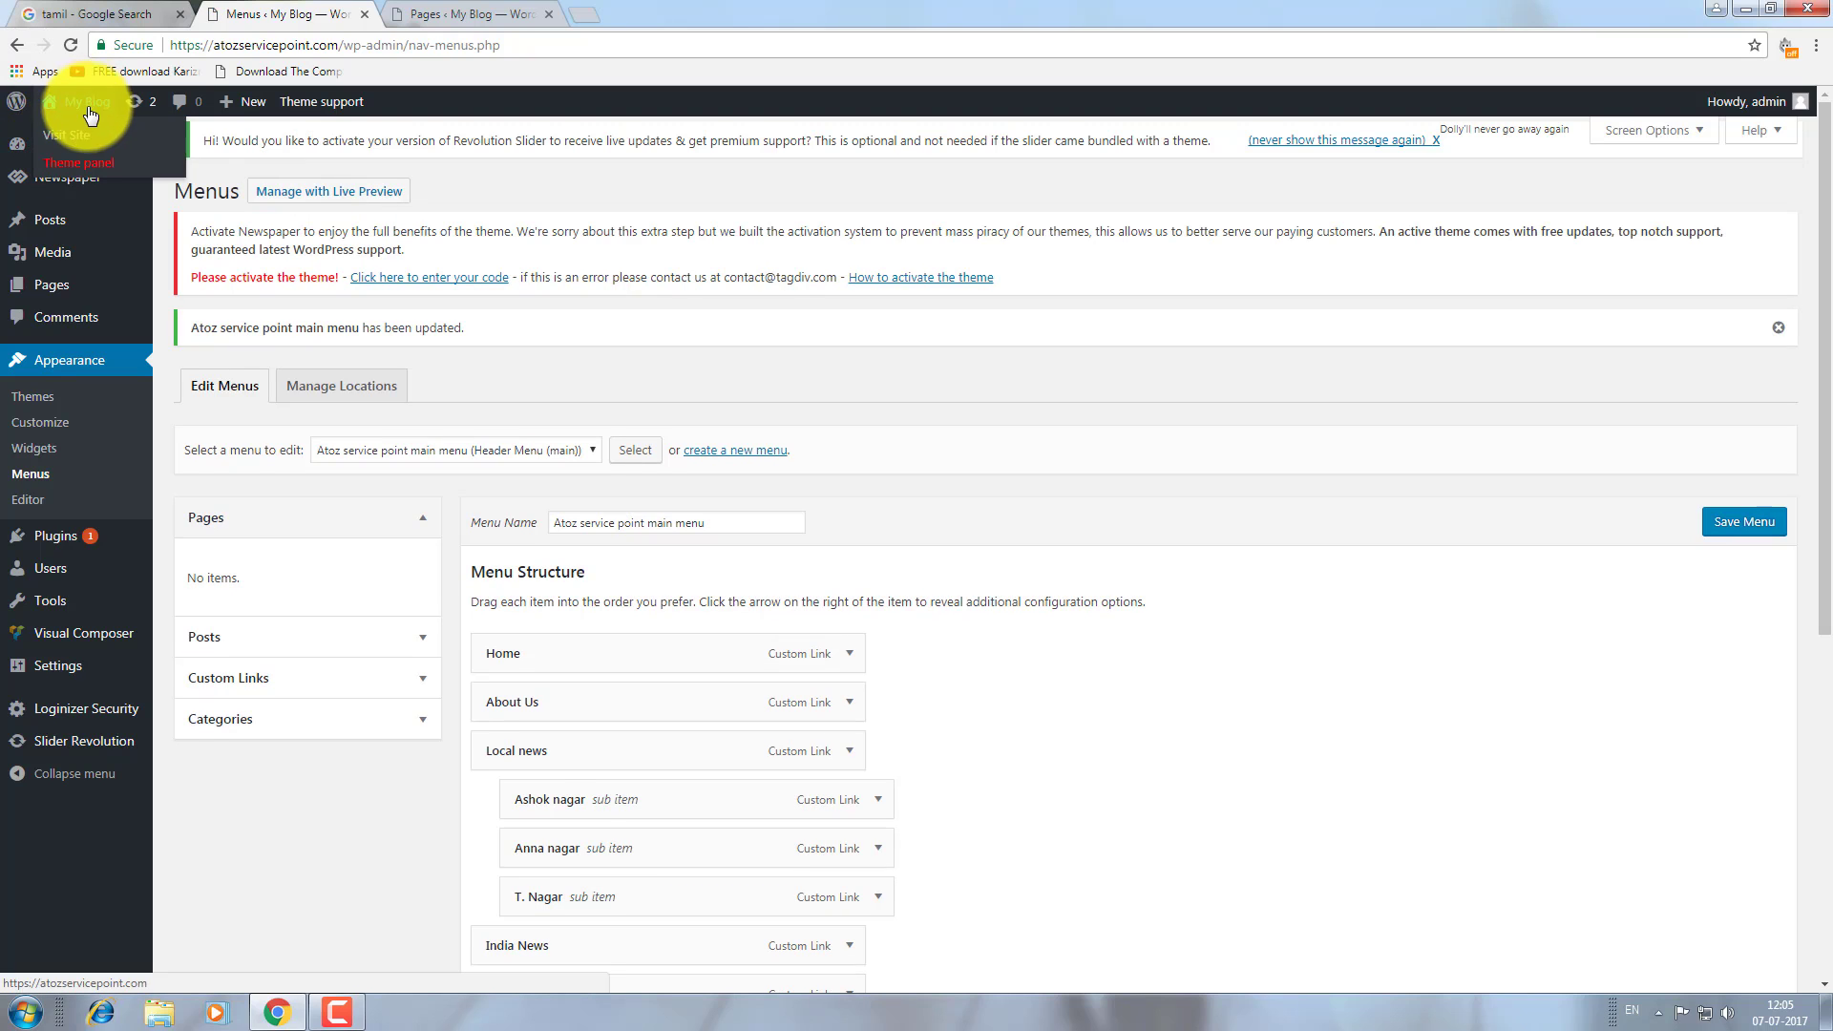
right_click(71, 142)
left_click(105, 153)
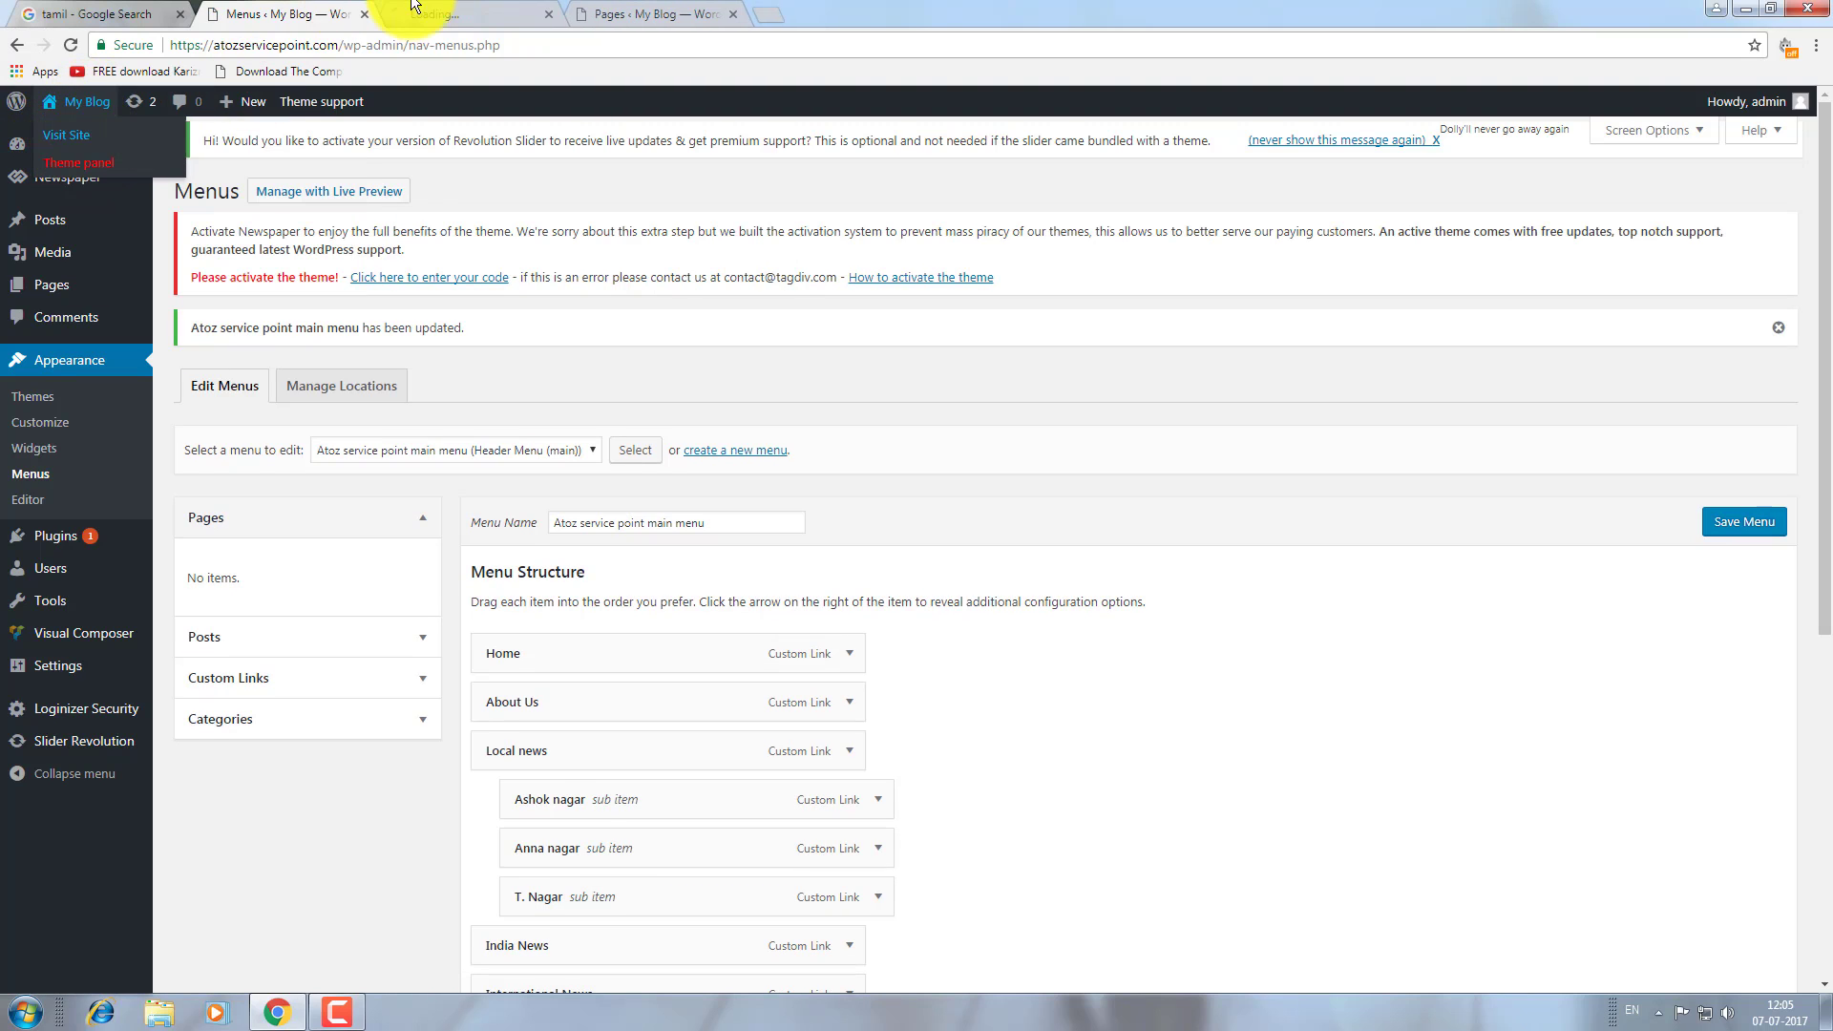
left_click(441, 12)
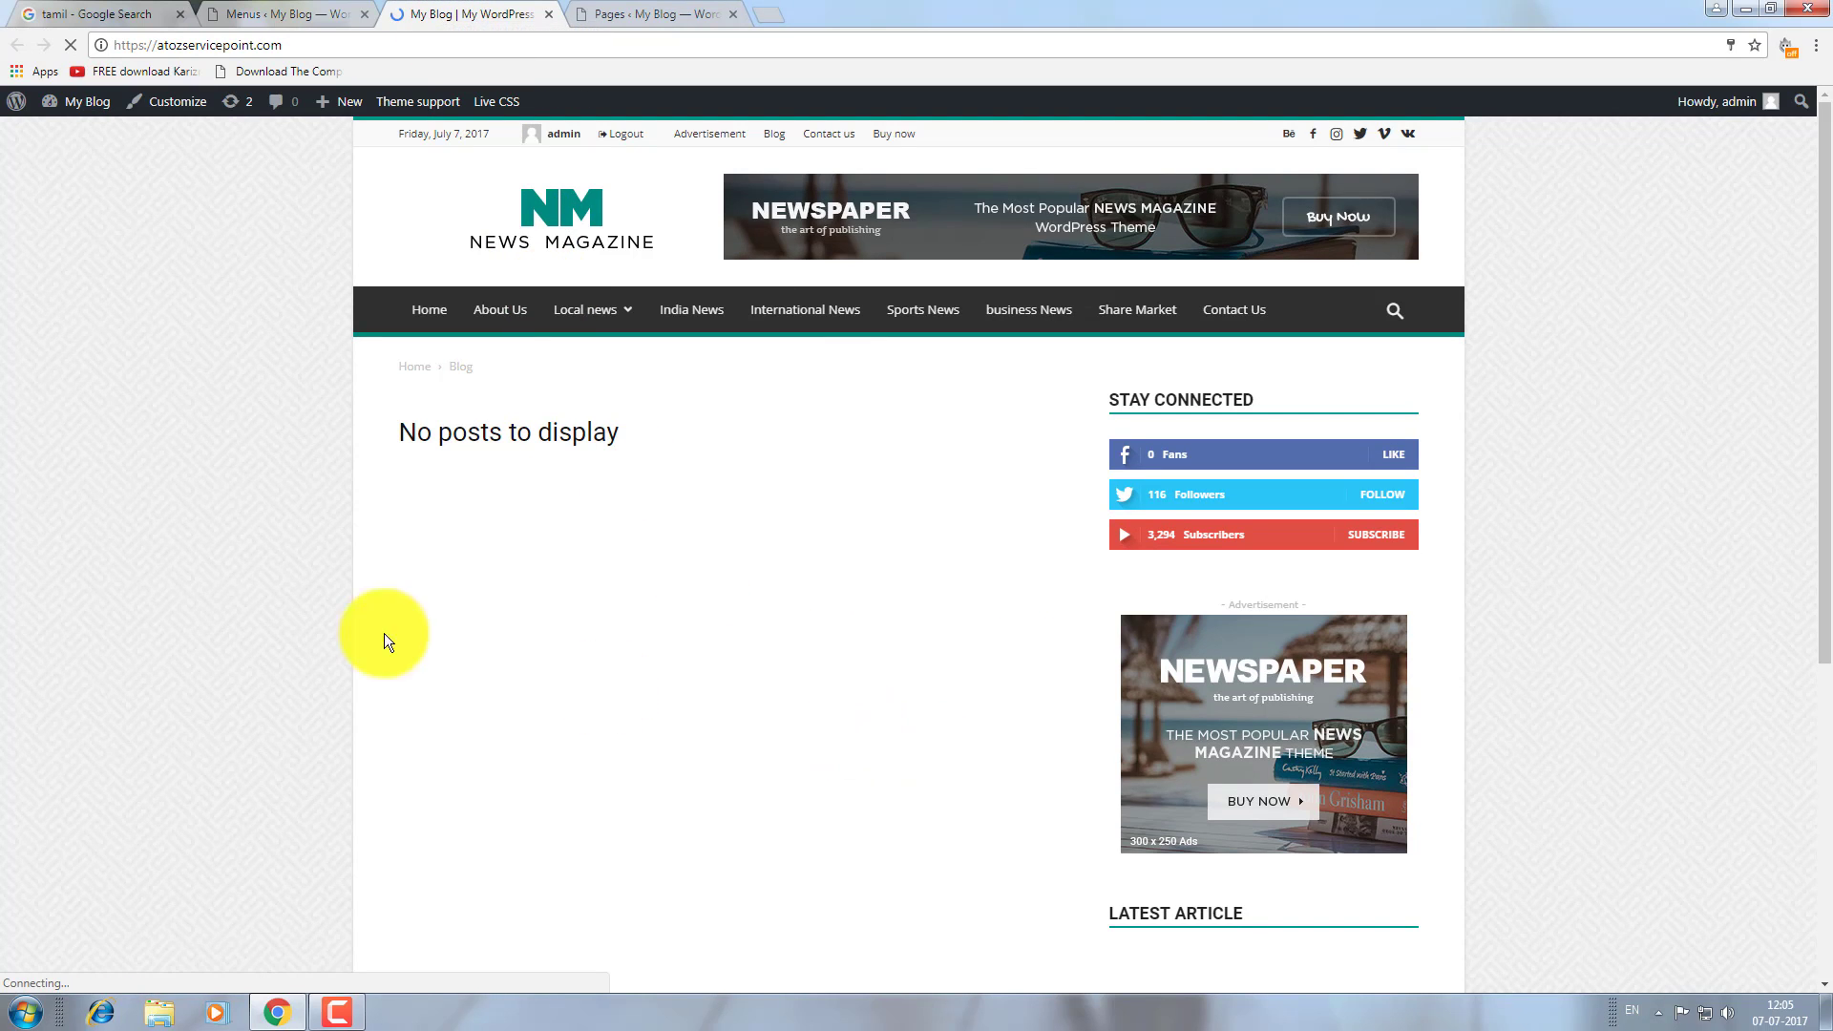
mouse_move(571, 323)
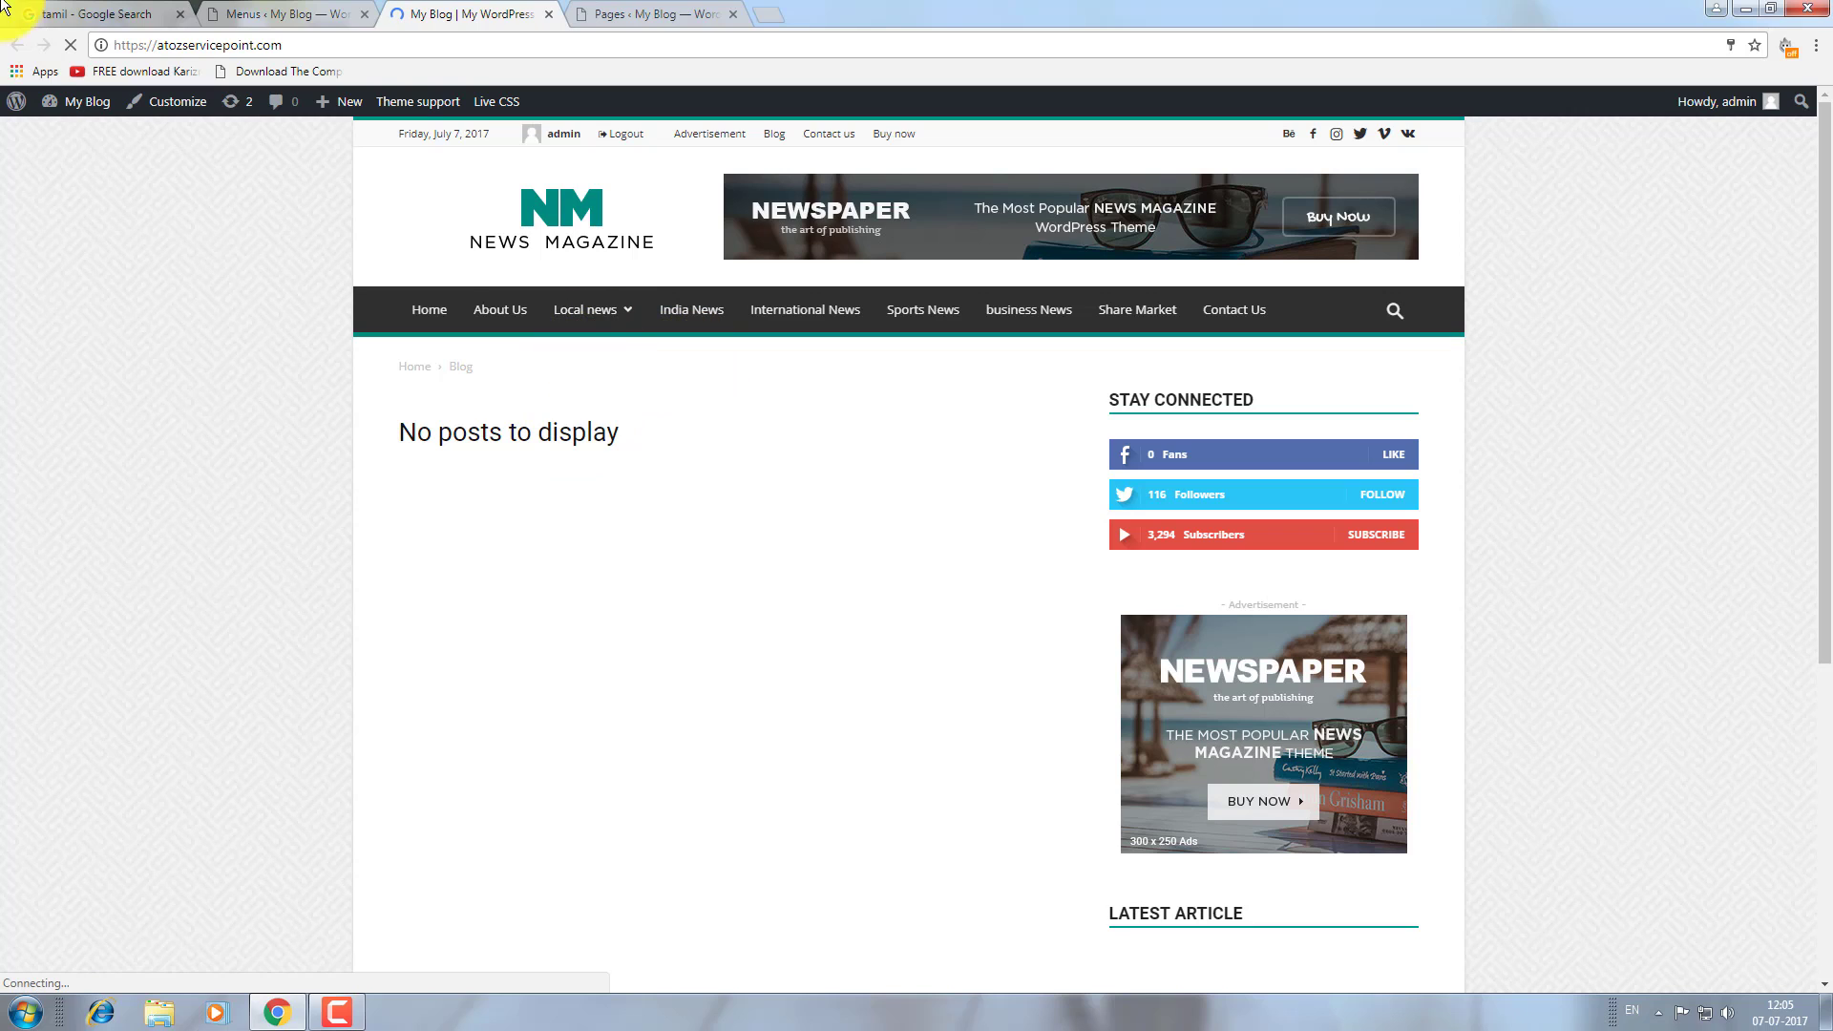
Return to the Menus page and review the structure and display location of "Atoz service point main menu".
left_click(244, 10)
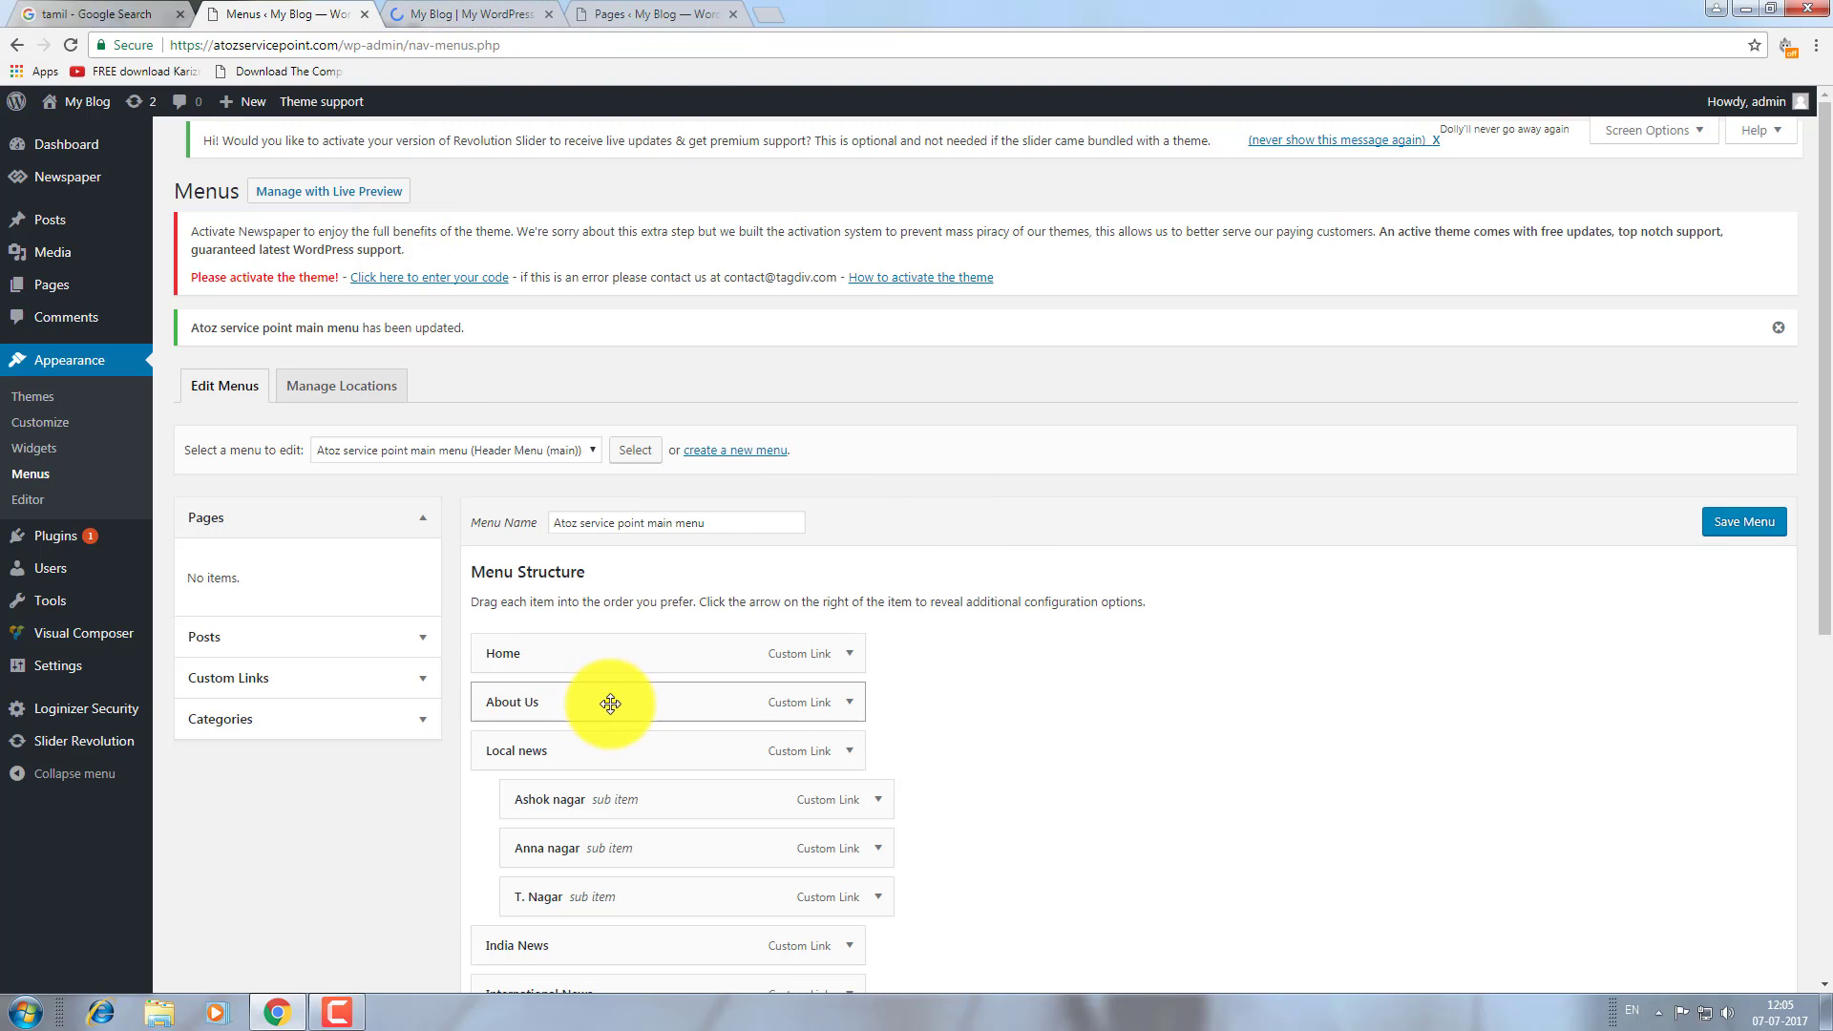
scroll(615, 697, "down", 2)
scroll(621, 694, "down", 3)
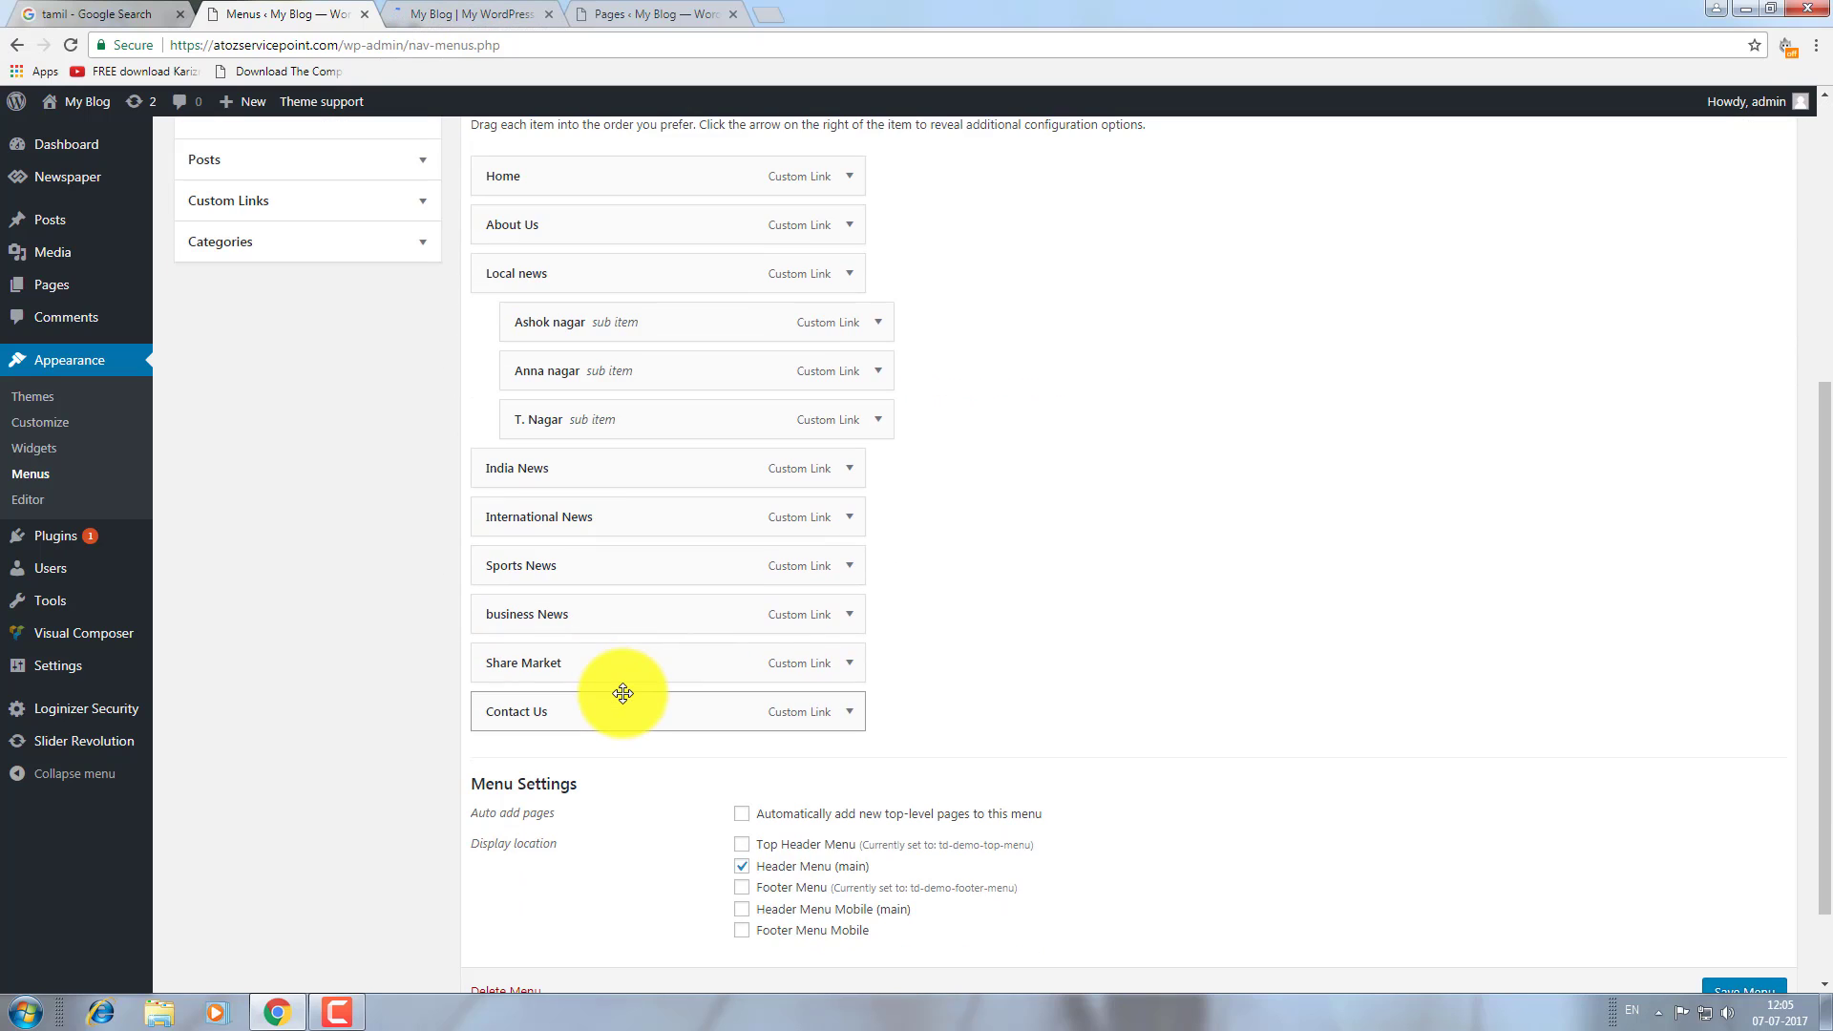